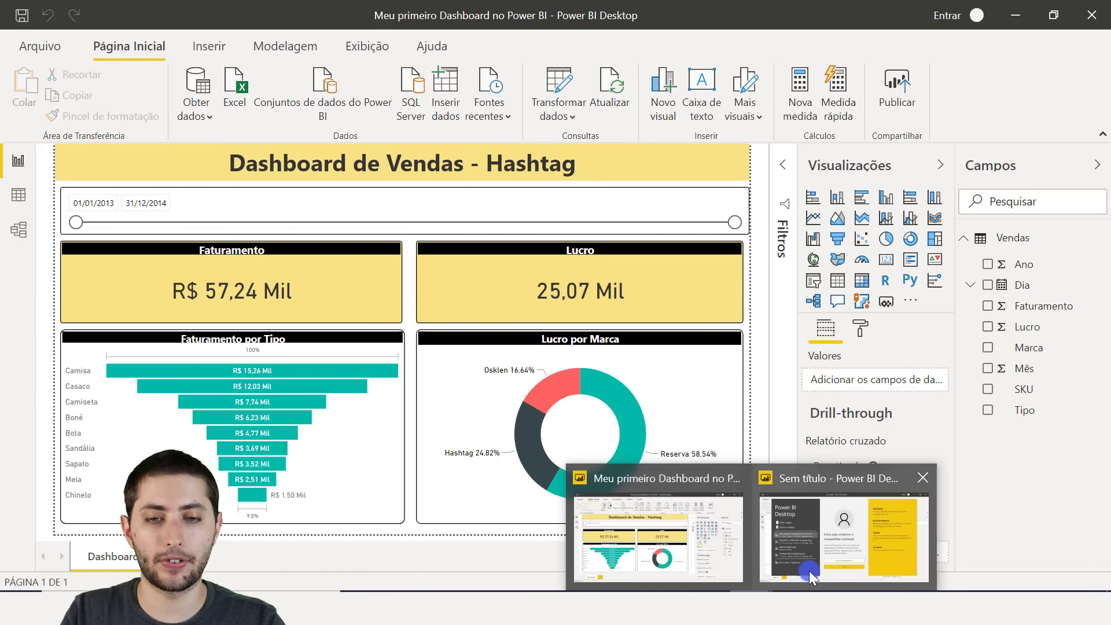
# - Switch to the untitled Power BI Desktop window and dismiss the start screen to reach the blank report
pyautogui.click(813, 567)
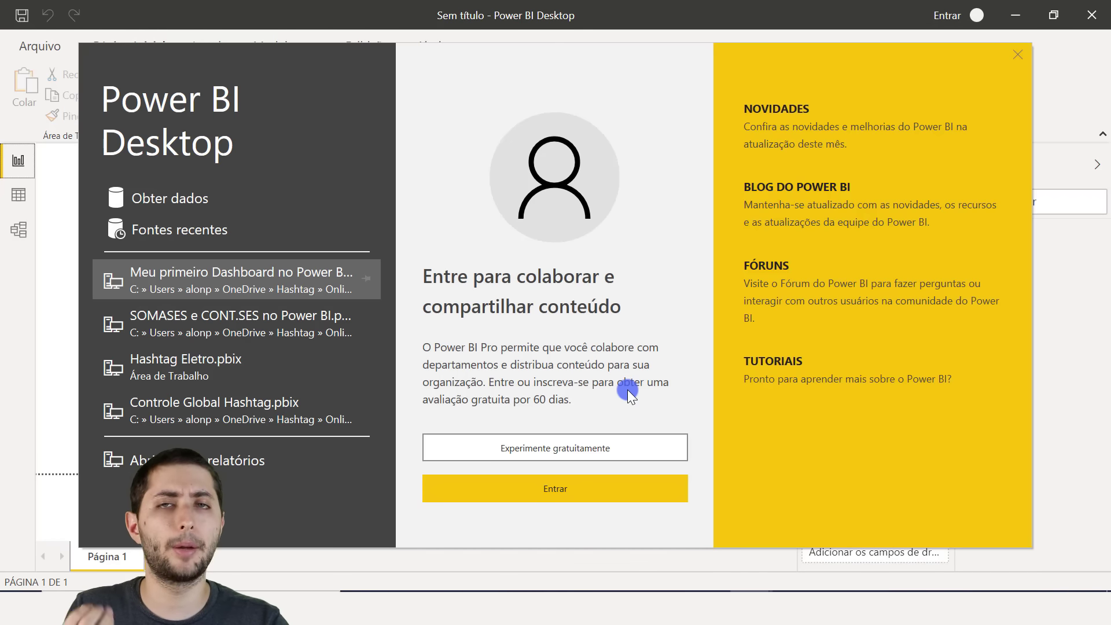
pyautogui.click(1017, 54)
pyautogui.click(528, 342)
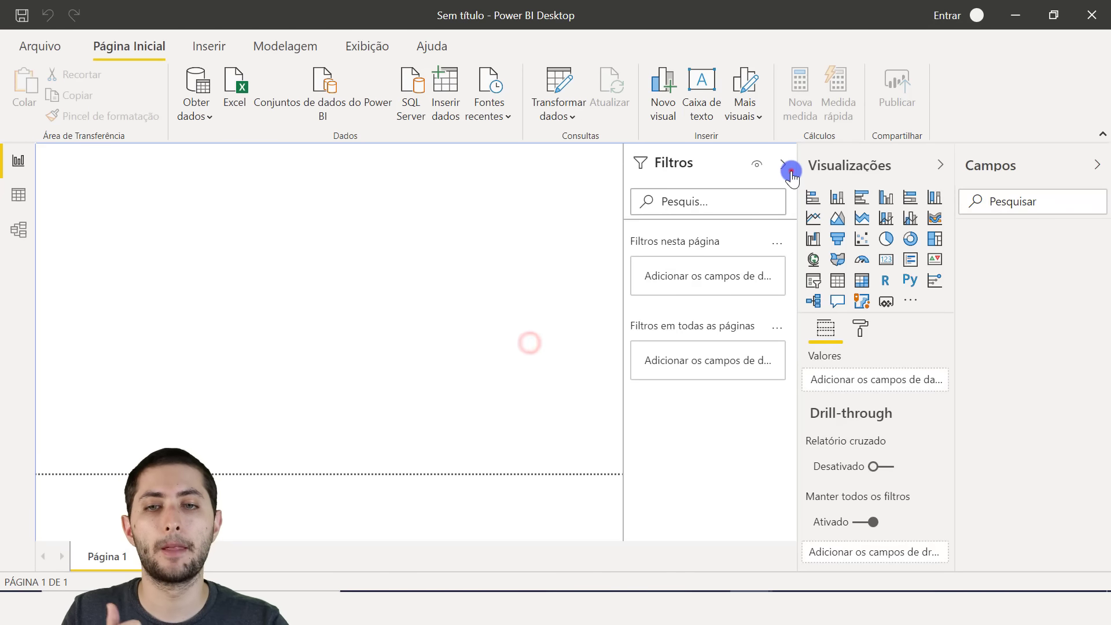
pyautogui.click(789, 169)
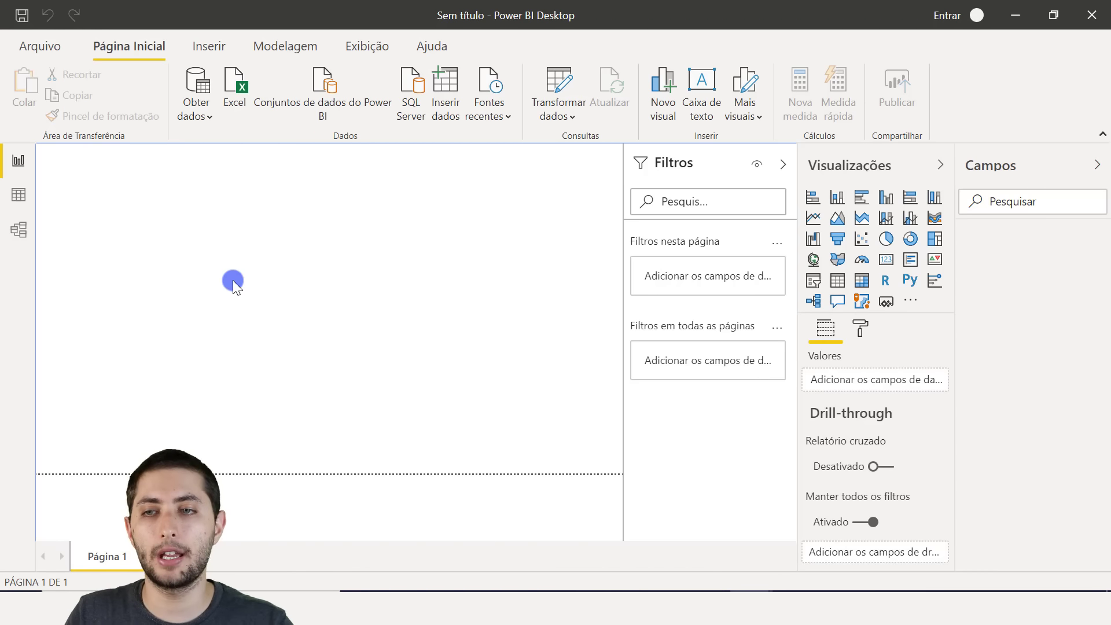
# - Connect to the Excel workbook Vendas in the 07-01 folder as the data source
pyautogui.click(191, 118)
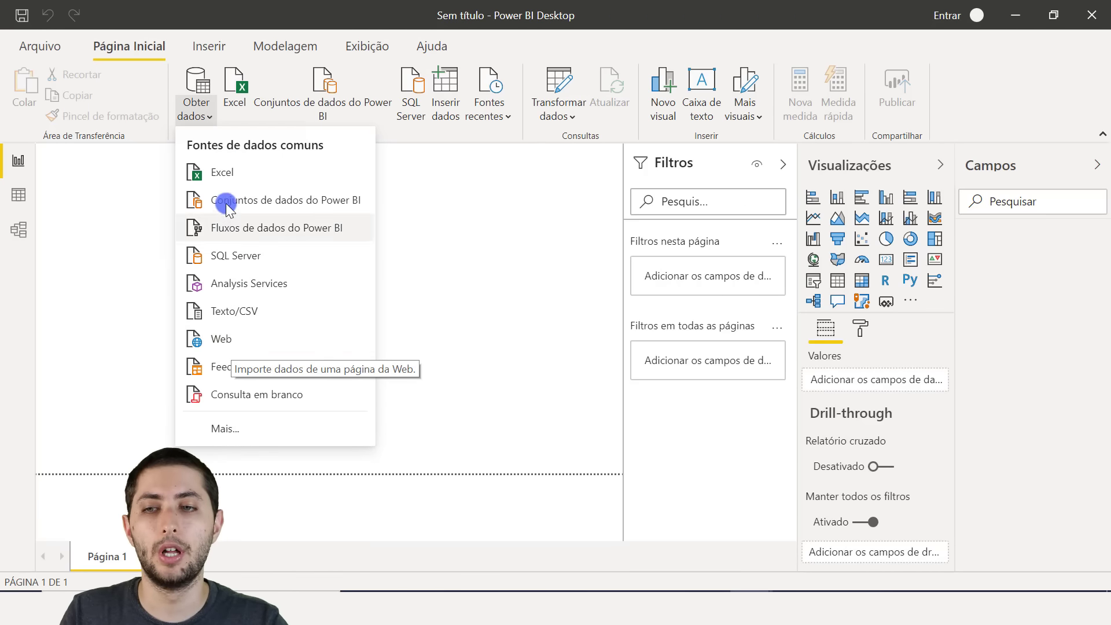
pyautogui.click(240, 172)
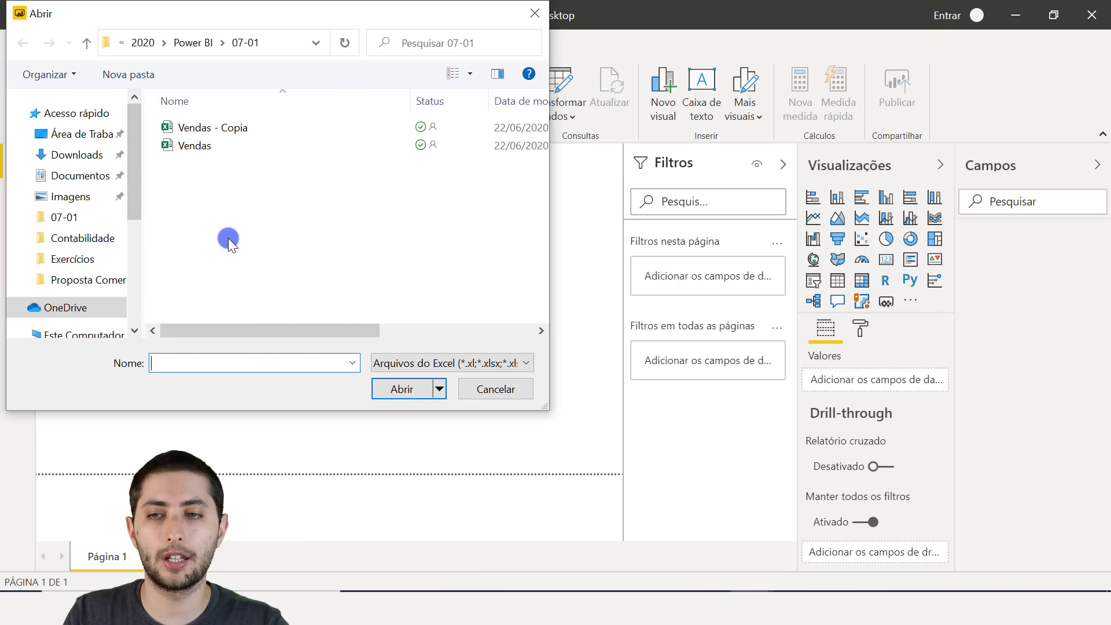
pyautogui.click(210, 151)
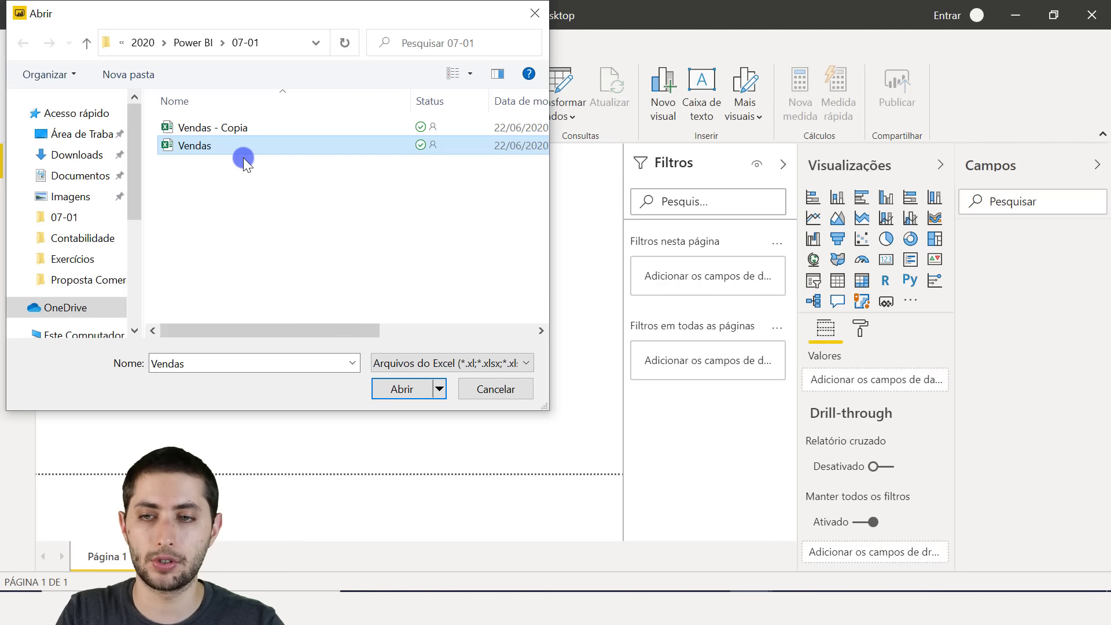
pyautogui.click(396, 389)
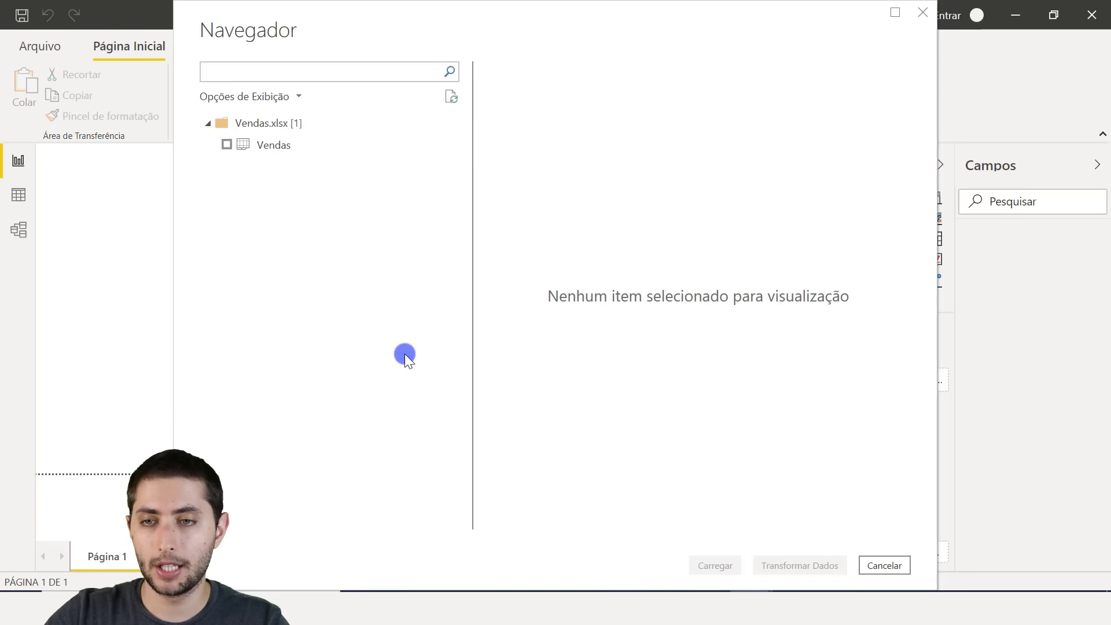
# - Preview the Vendas table from the workbook and examine its columns from SKU through Lucro
pyautogui.moveTo(206, 139)
pyautogui.mouseDown()
pyautogui.moveTo(361, 230)
pyautogui.moveTo(413, 304)
pyautogui.mouseUp()
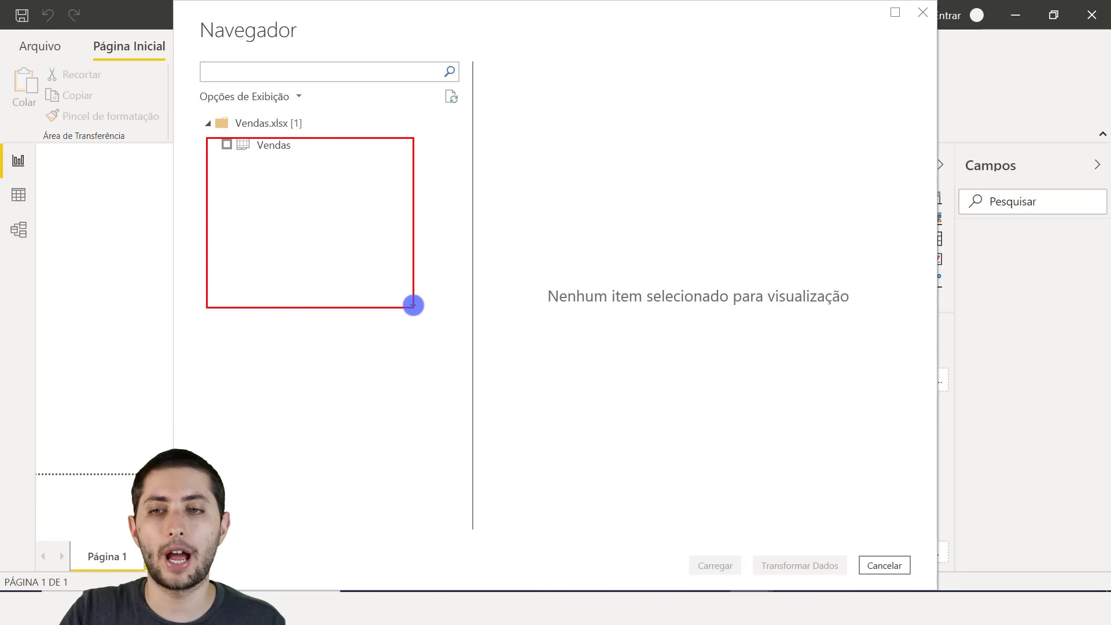
pyautogui.press('Escape')
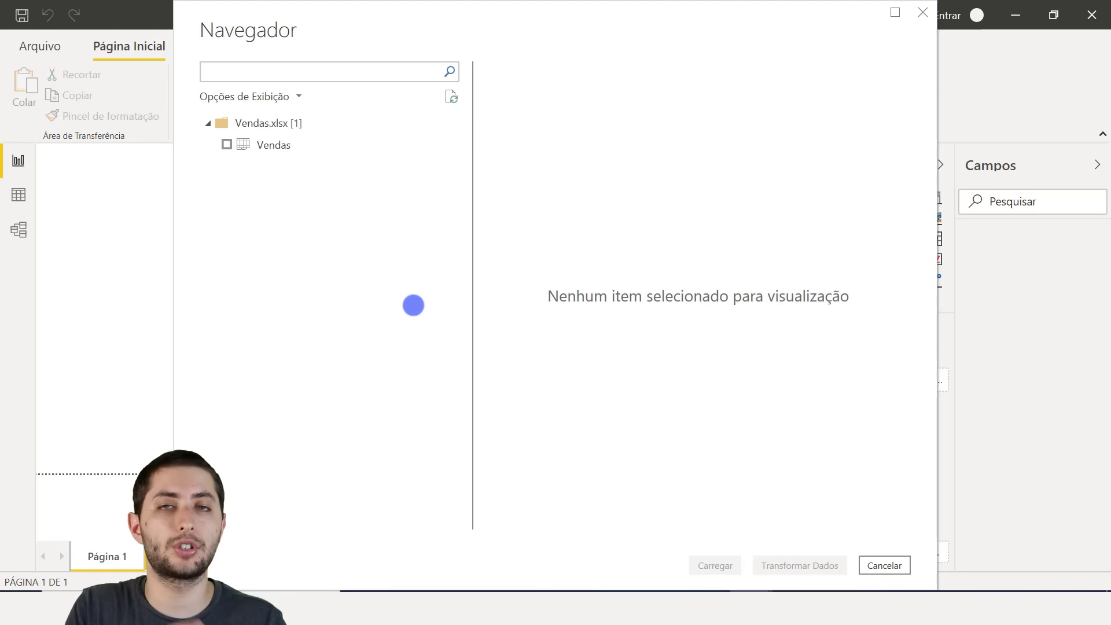
pyautogui.click(266, 144)
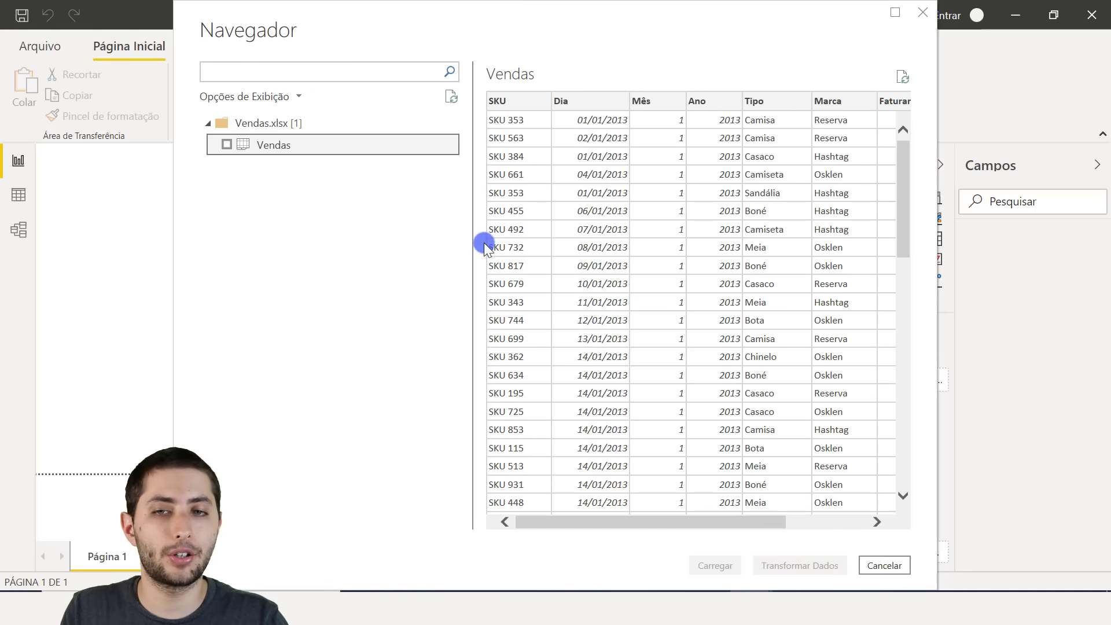
pyautogui.click(513, 102)
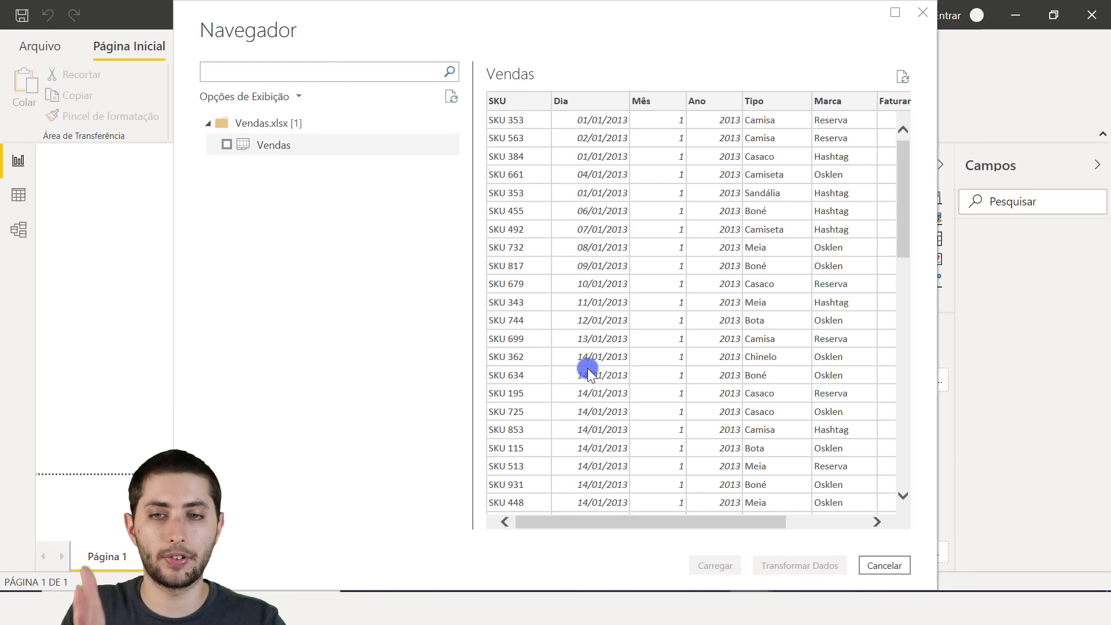
pyautogui.click(589, 101)
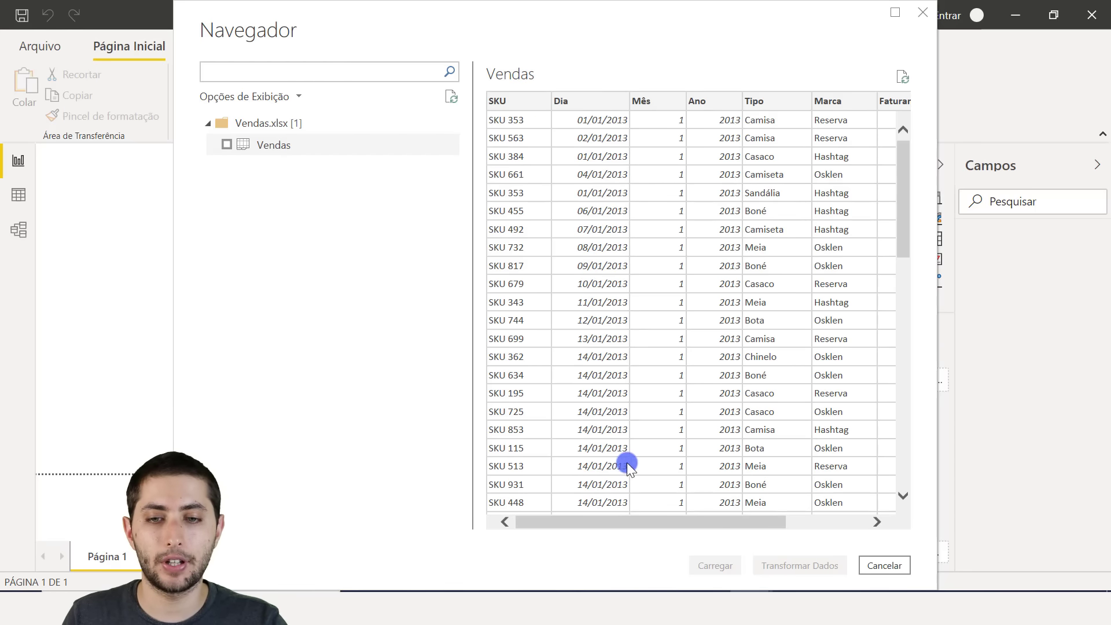
pyautogui.moveTo(634, 521); pyautogui.dragTo(663, 520)
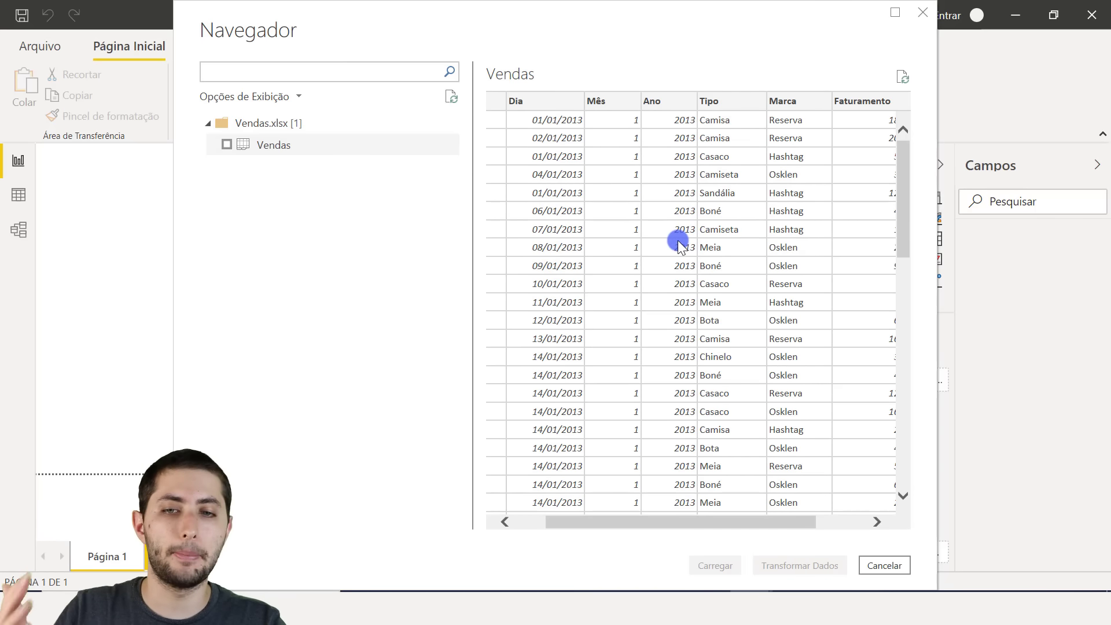
pyautogui.moveTo(736, 520); pyautogui.dragTo(787, 521)
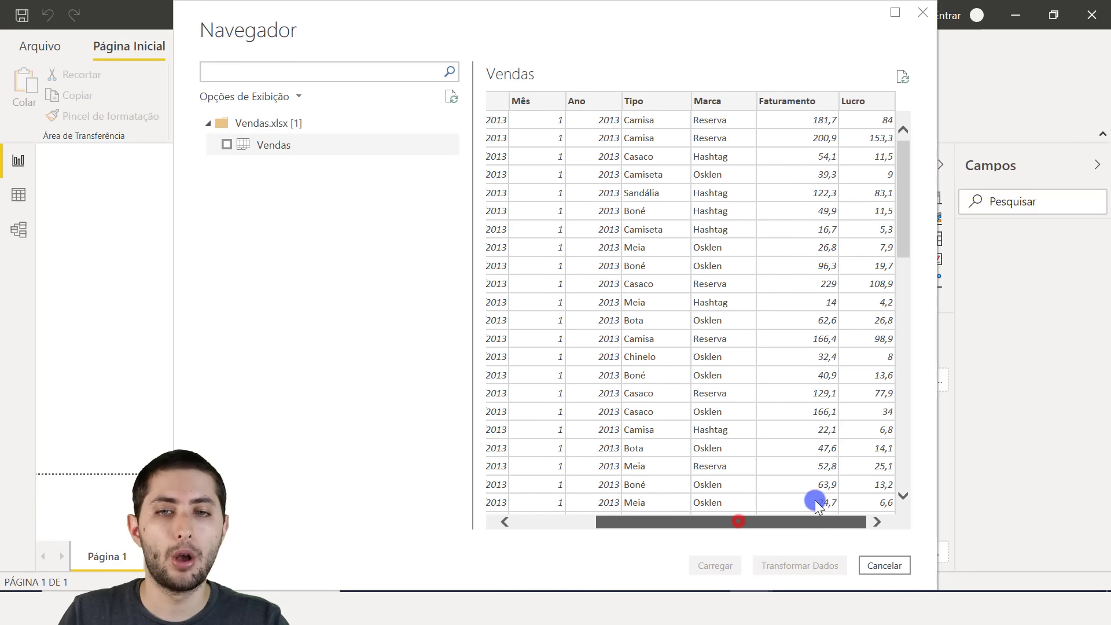
pyautogui.click(710, 101)
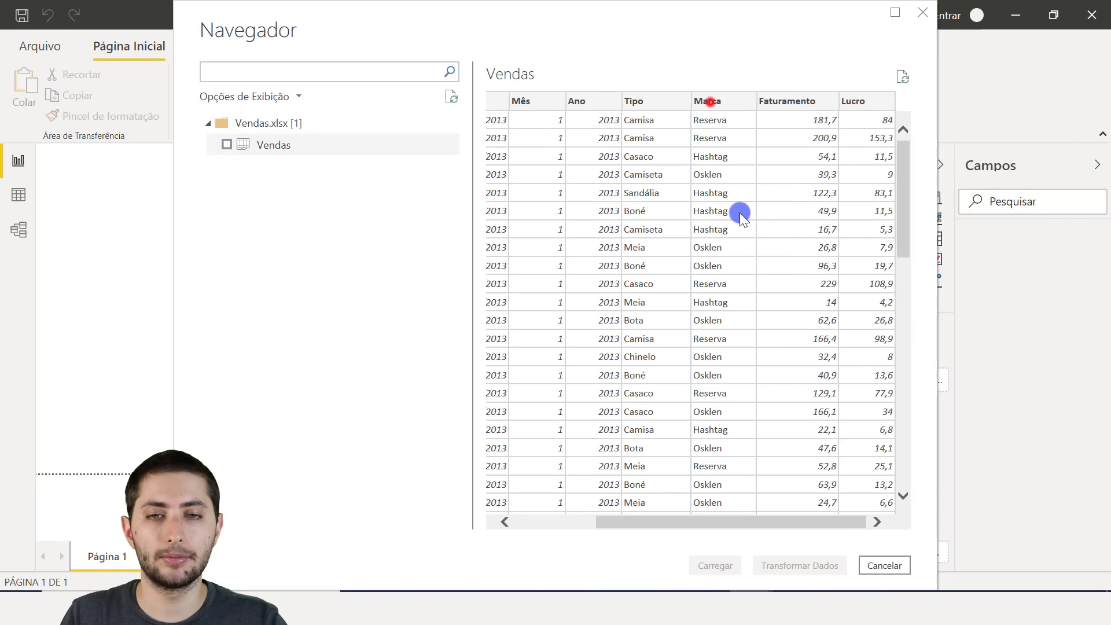
pyautogui.click(796, 108)
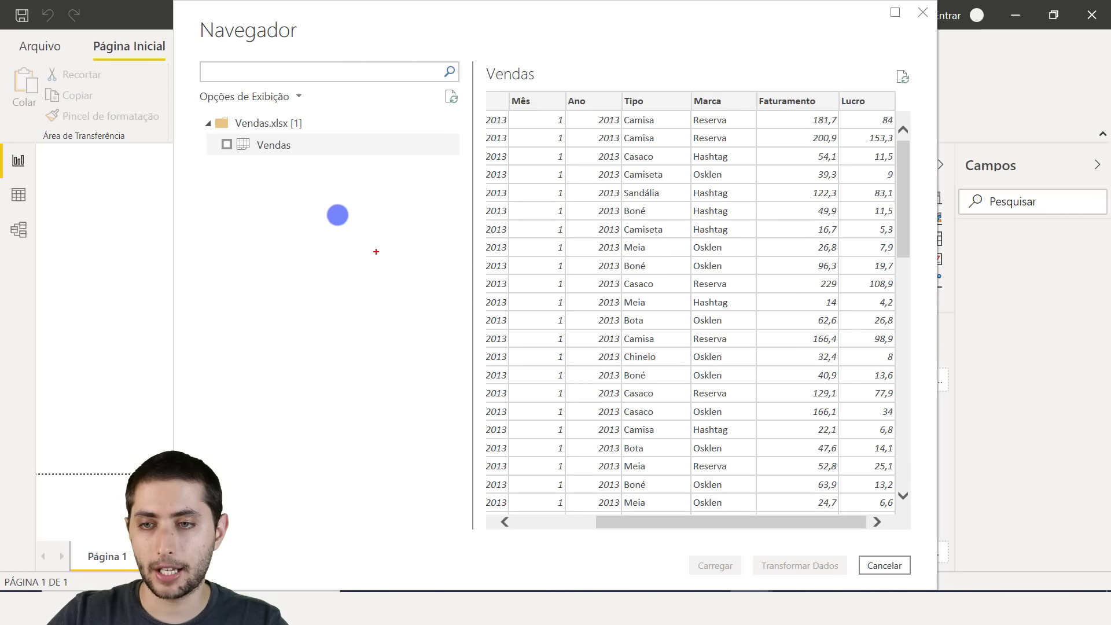
# - Select the Vendas table for import and load it into the report without transforming the data
pyautogui.click(227, 145)
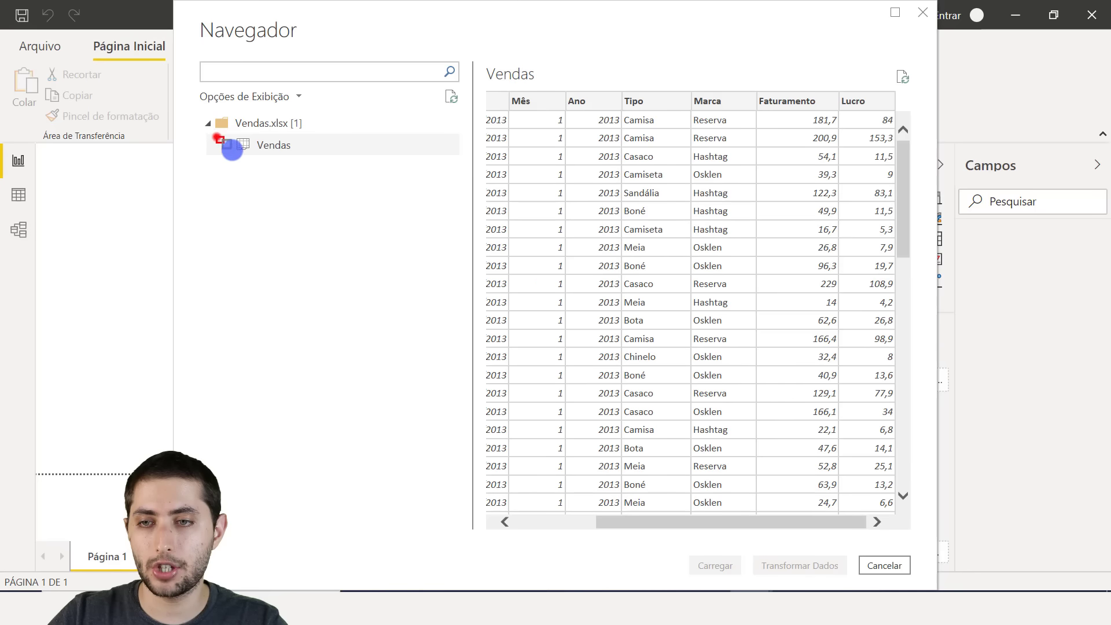
pyautogui.click(226, 144)
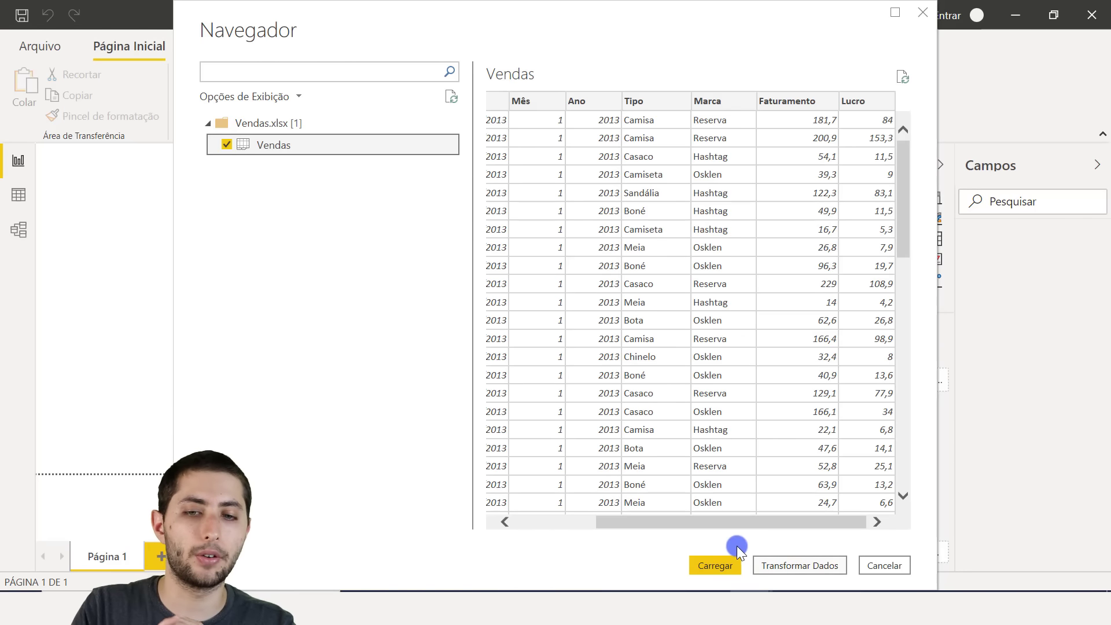
pyautogui.moveTo(690, 516); pyautogui.dragTo(512, 536)
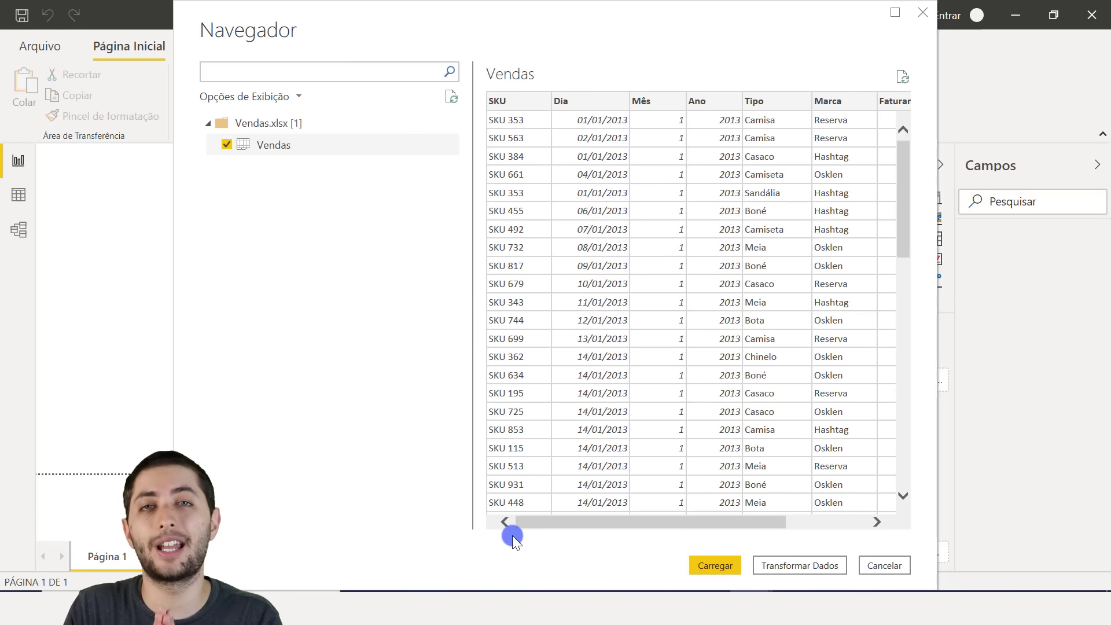
pyautogui.click(703, 565)
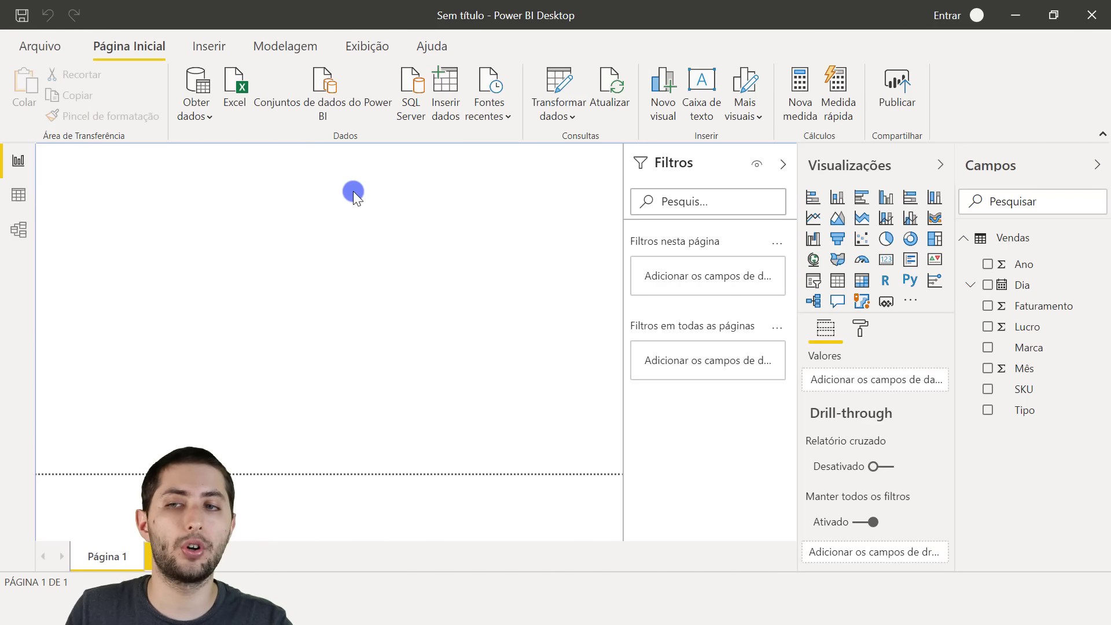
# - Switch to the data view and examine the list of fields in the Vendas table
pyautogui.click(19, 197)
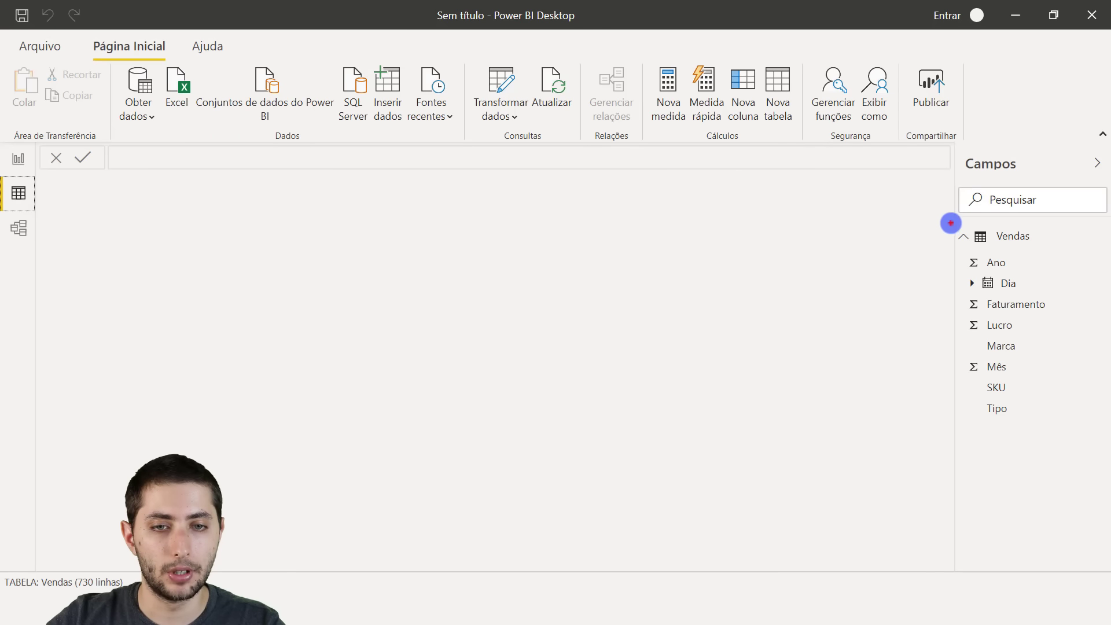
pyautogui.moveTo(950, 223)
pyautogui.mouseDown()
pyautogui.moveTo(1099, 367)
pyautogui.moveTo(1106, 442)
pyautogui.mouseUp()
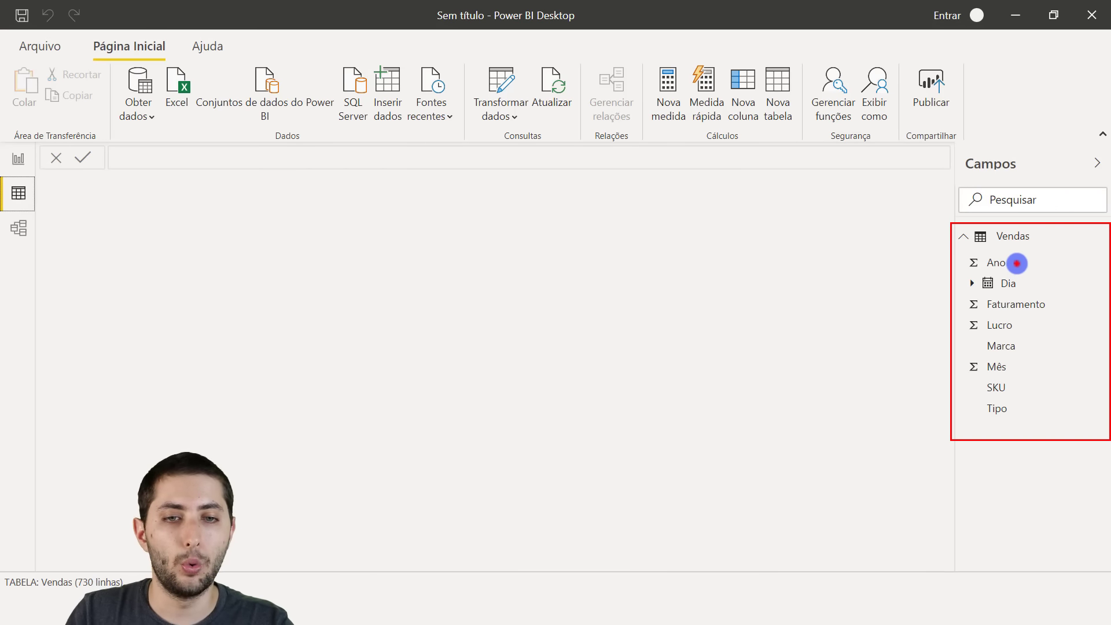
pyautogui.click(1016, 263)
pyautogui.click(1026, 288)
pyautogui.click(1057, 307)
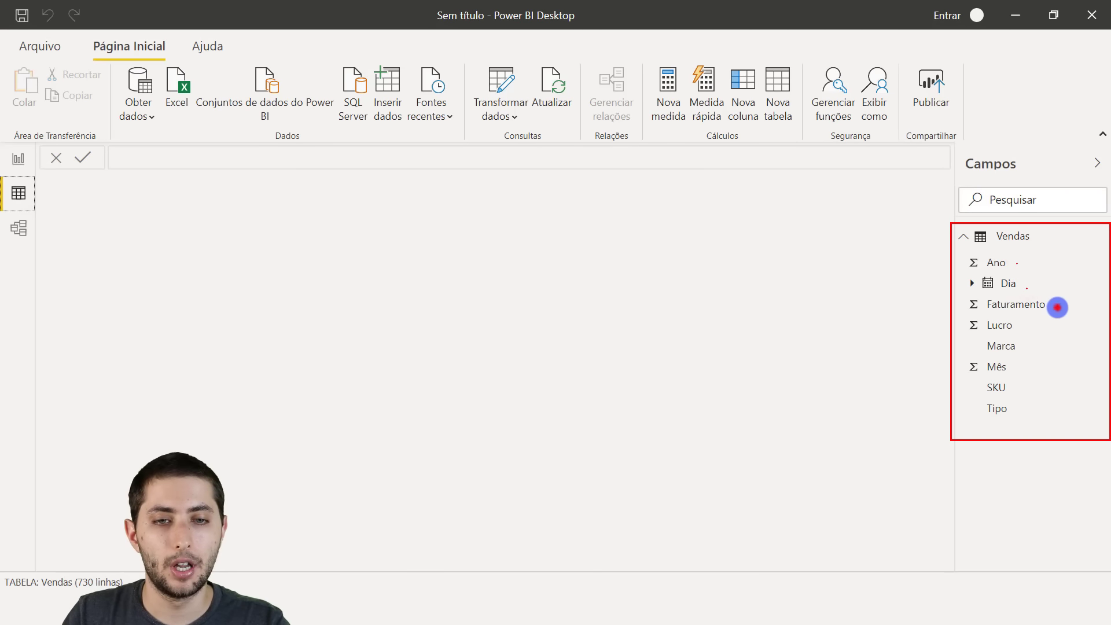
pyautogui.click(1027, 324)
pyautogui.click(1026, 350)
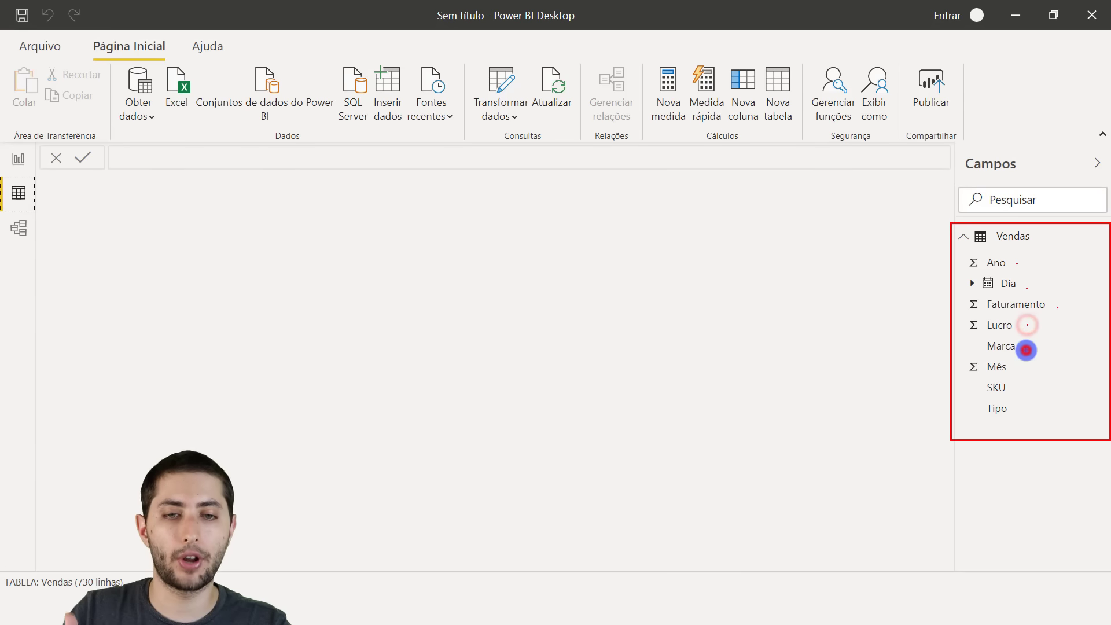
pyautogui.press('Escape')
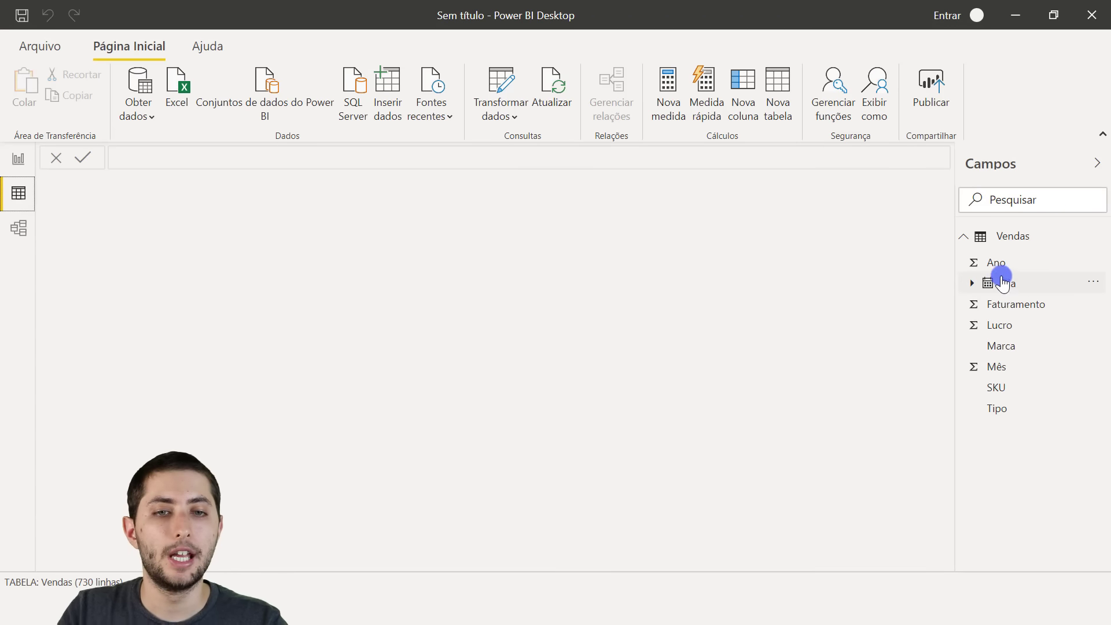
# - Display the Vendas table's rows and inspect the Faturamento, Ano and Dia columns
pyautogui.click(1026, 309)
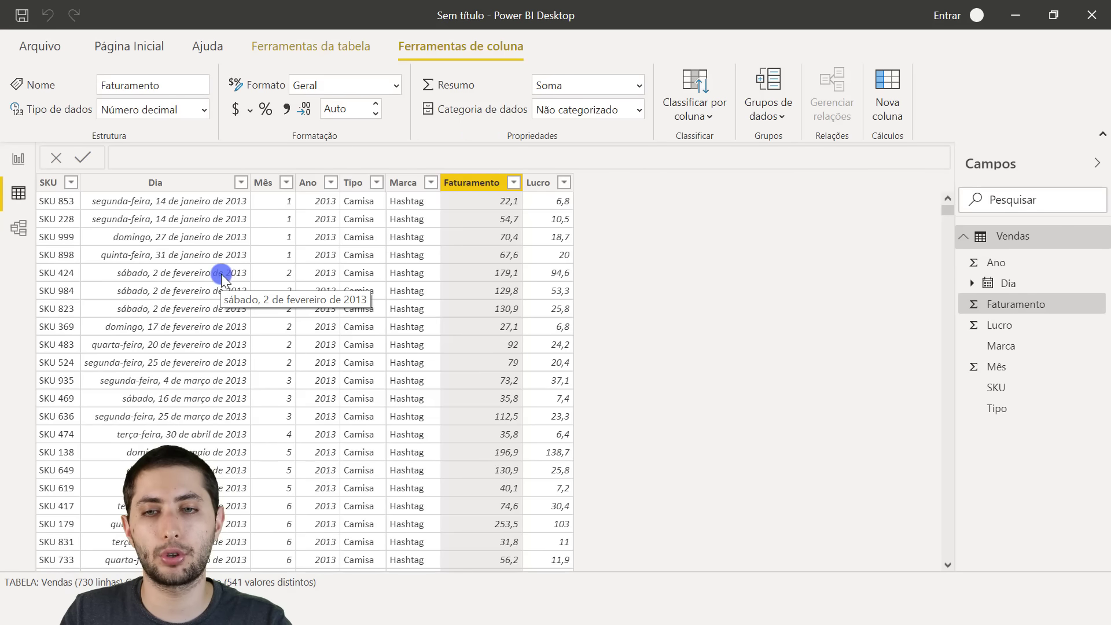
pyautogui.click(644, 304)
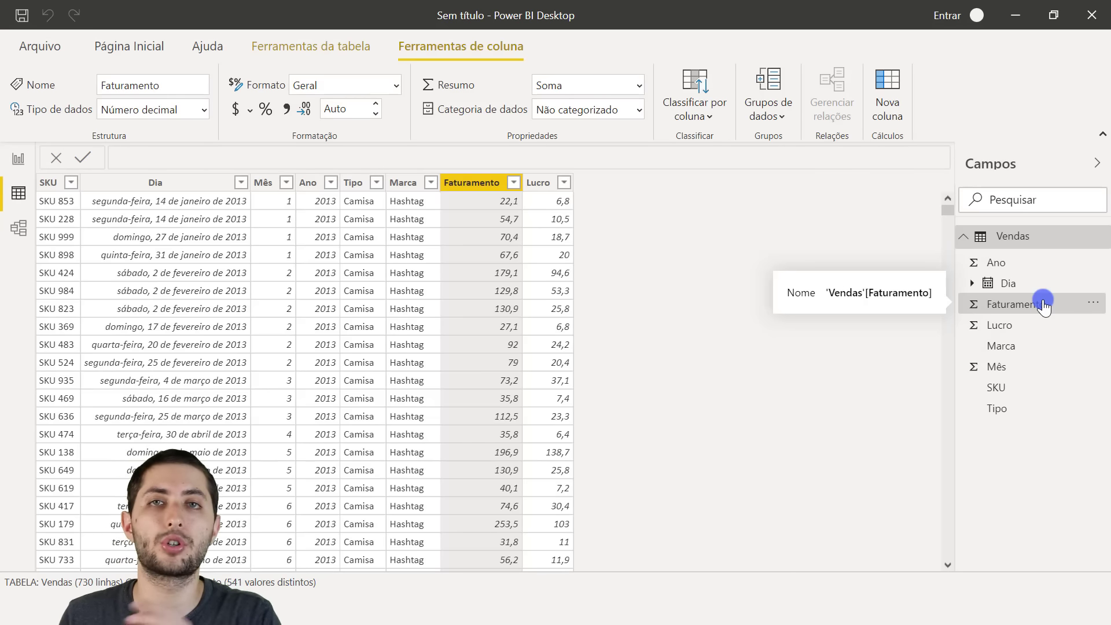
pyautogui.click(1023, 268)
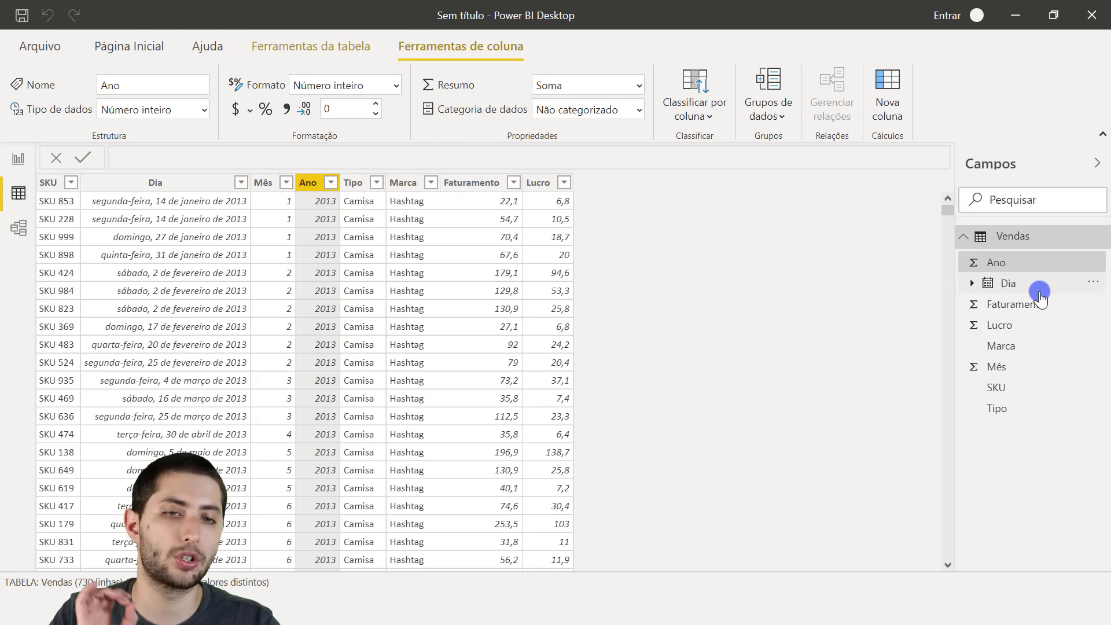
pyautogui.click(1039, 291)
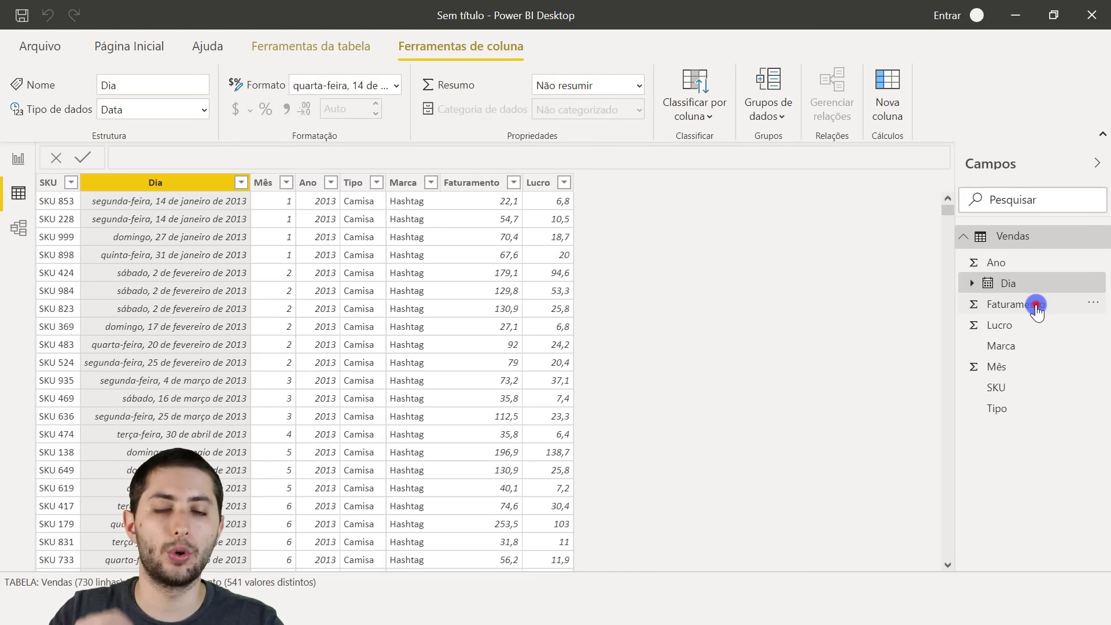
pyautogui.click(1036, 306)
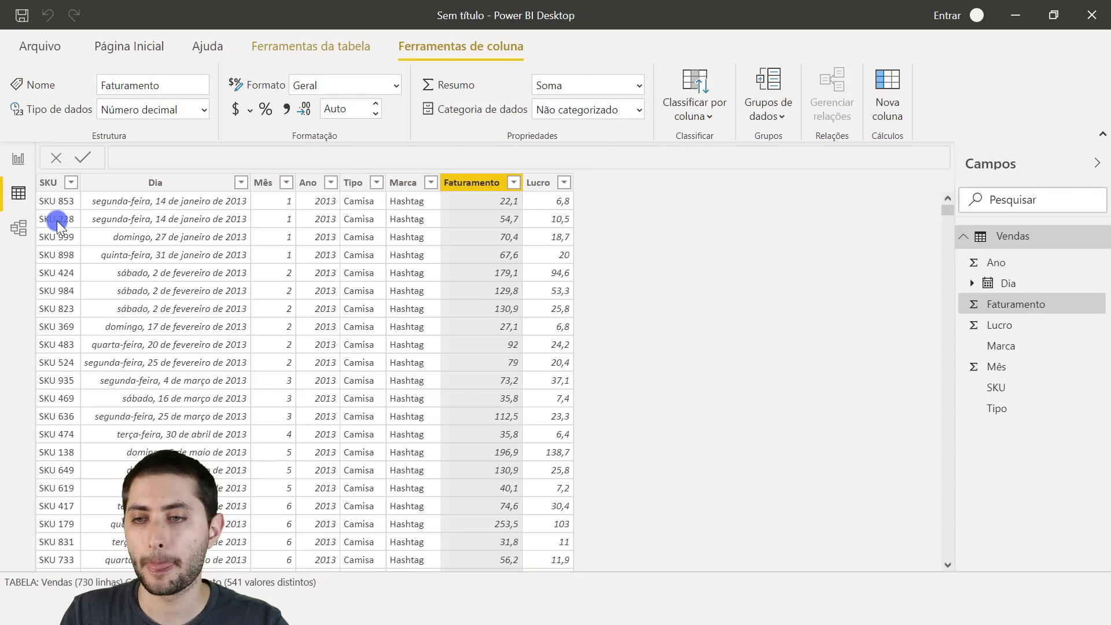
# - Switch to the model view to examine the Vendas table, collapsing the properties area for more room
pyautogui.click(19, 230)
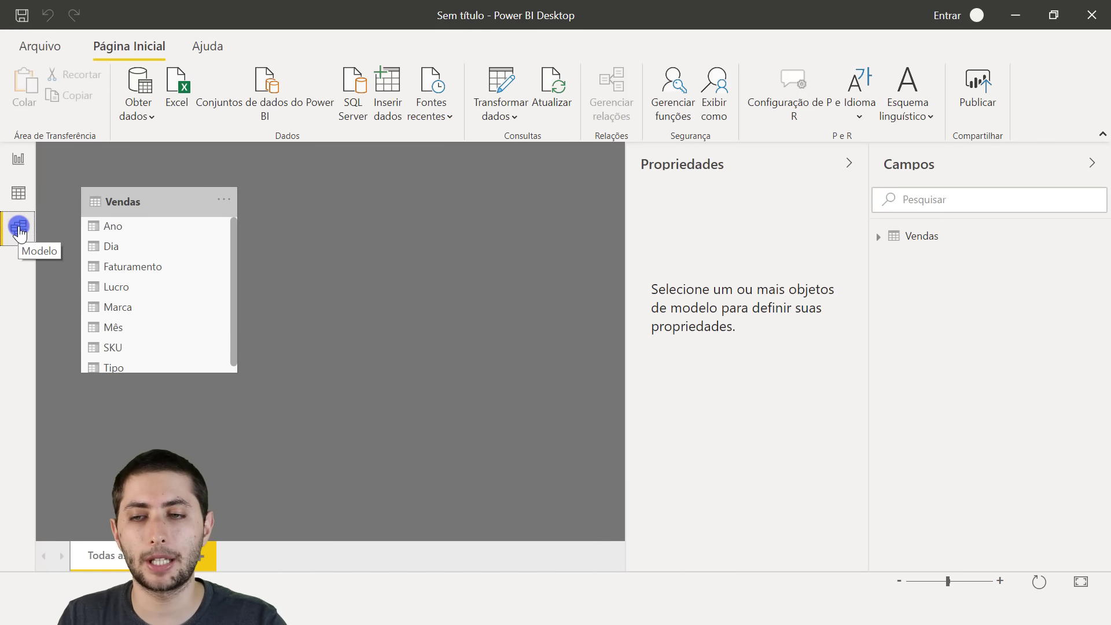
pyautogui.click(849, 163)
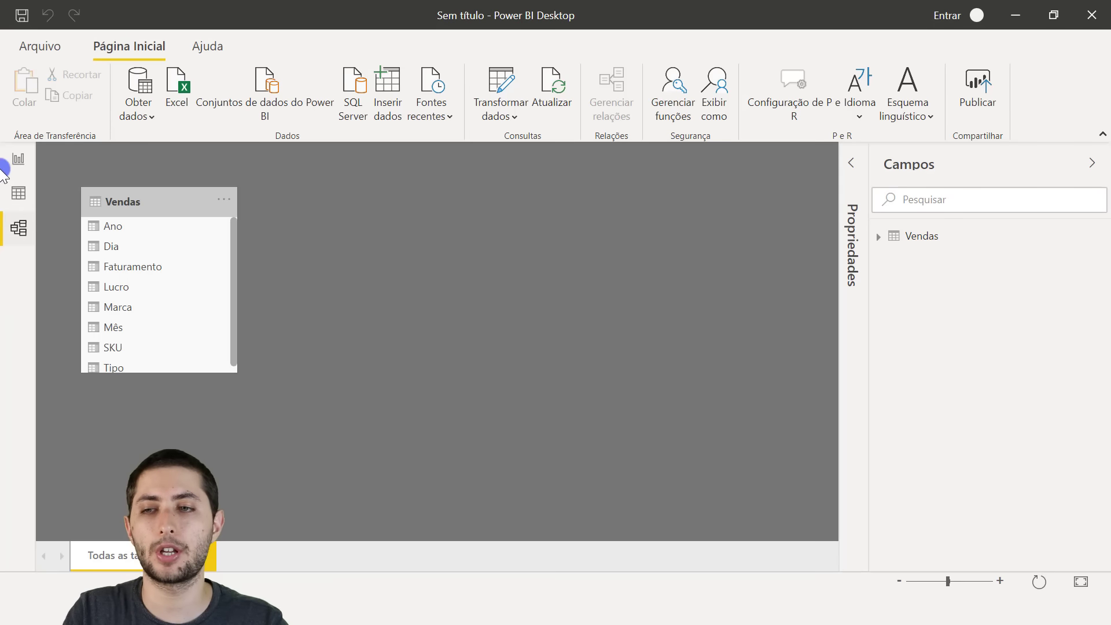
# - Return to the report view and review the fields available in the Vendas table
pyautogui.click(27, 156)
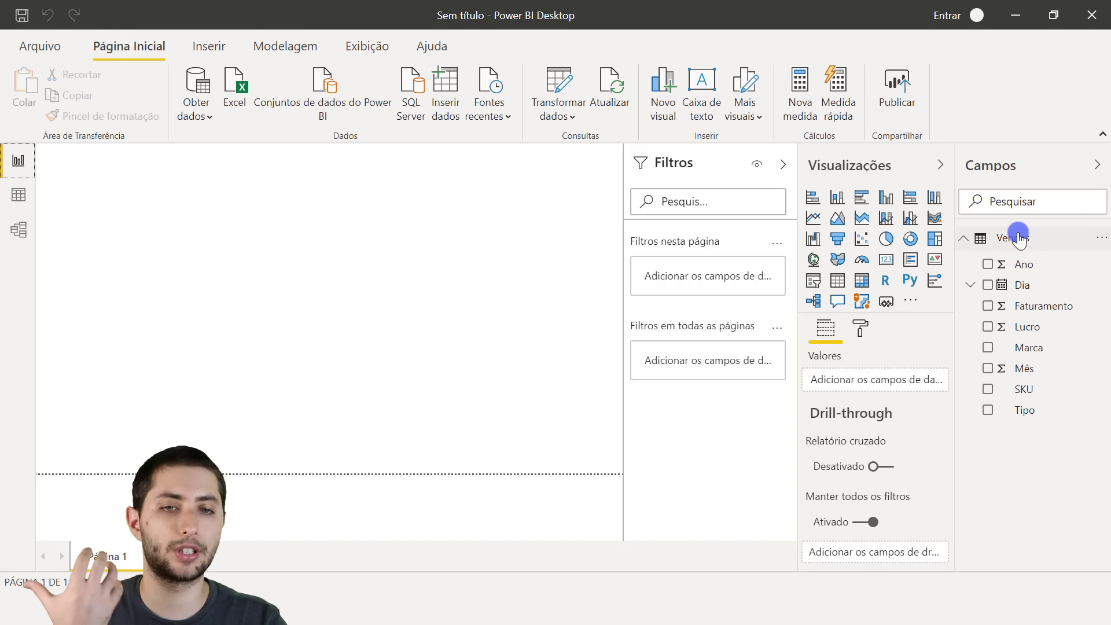
pyautogui.moveTo(1018, 238)
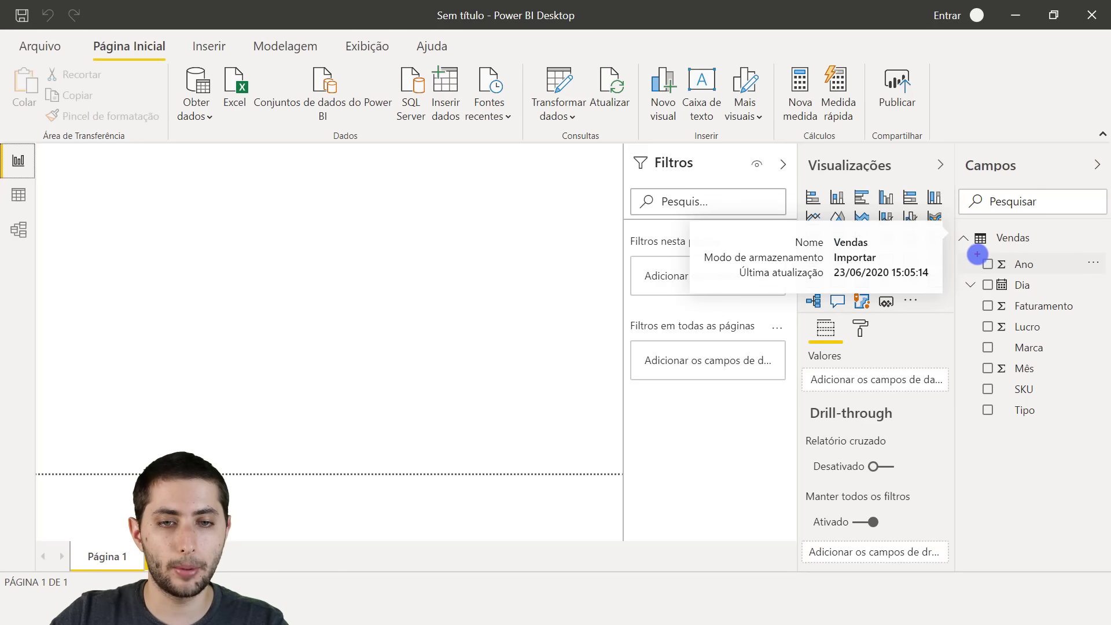
pyautogui.moveTo(966, 250); pyautogui.dragTo(1108, 425)
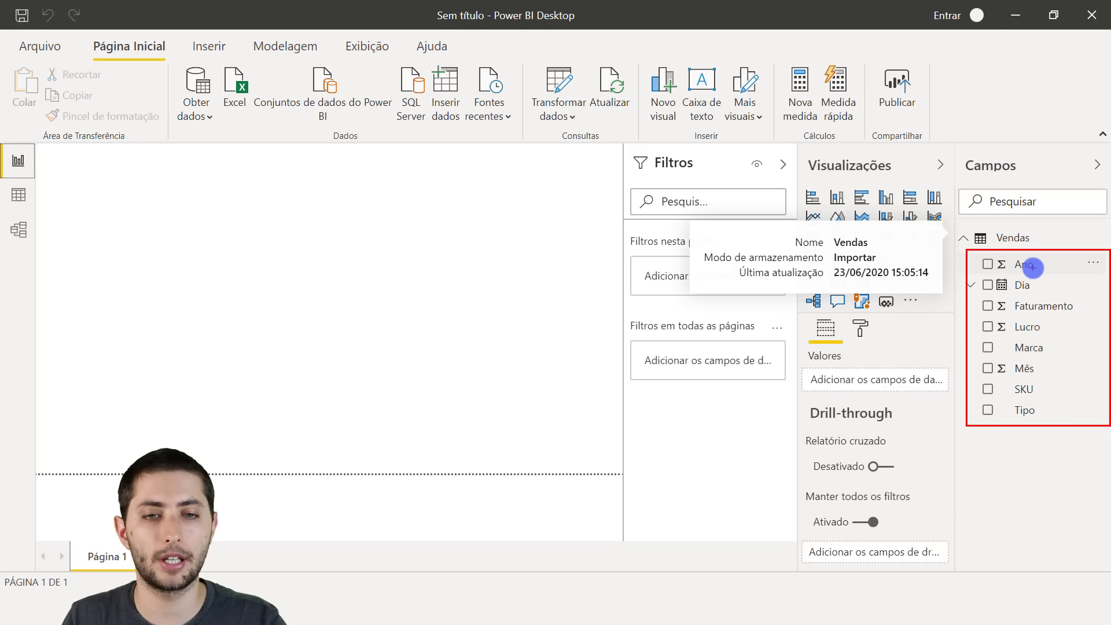
pyautogui.press('Escape')
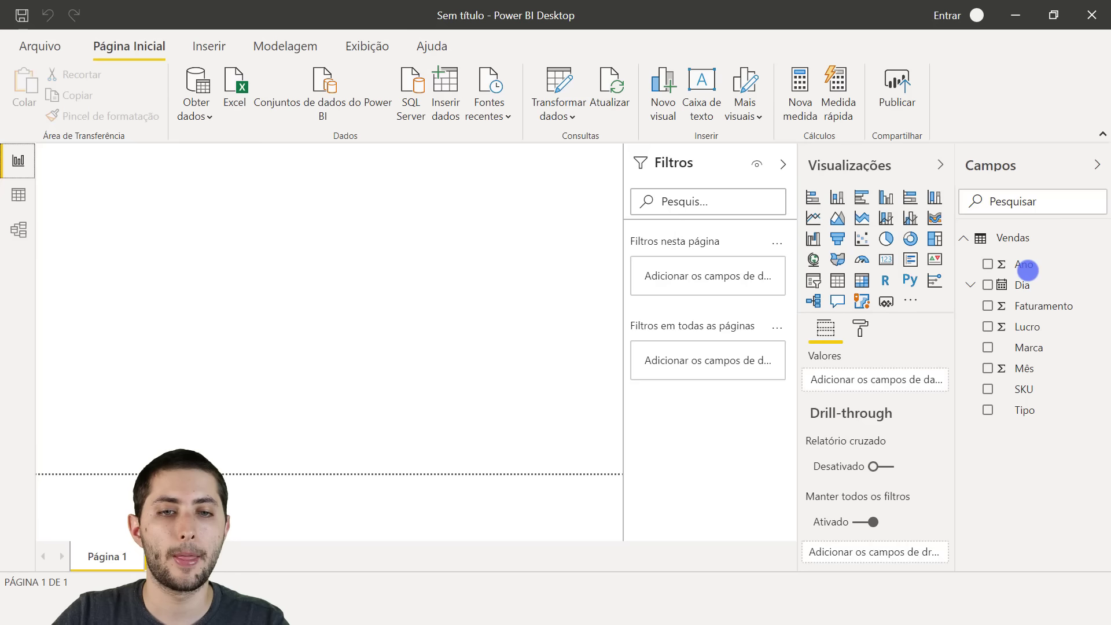
pyautogui.click(965, 234)
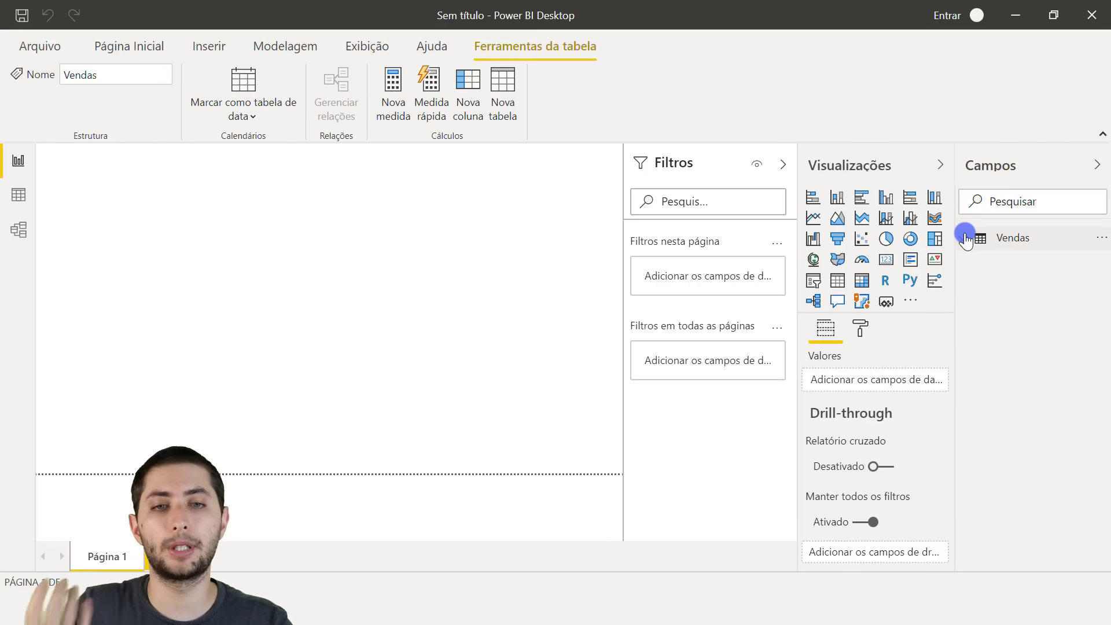
pyautogui.click(965, 236)
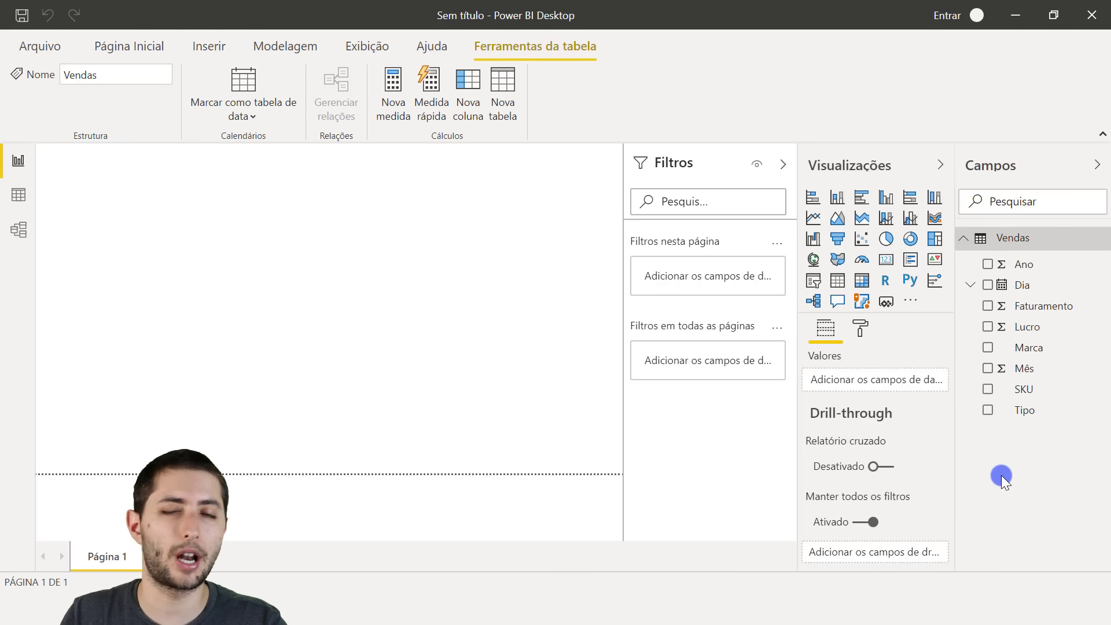
# - Collapse the filters area to free up the canvas and insert a text box on the report page
pyautogui.click(783, 166)
pyautogui.click(669, 210)
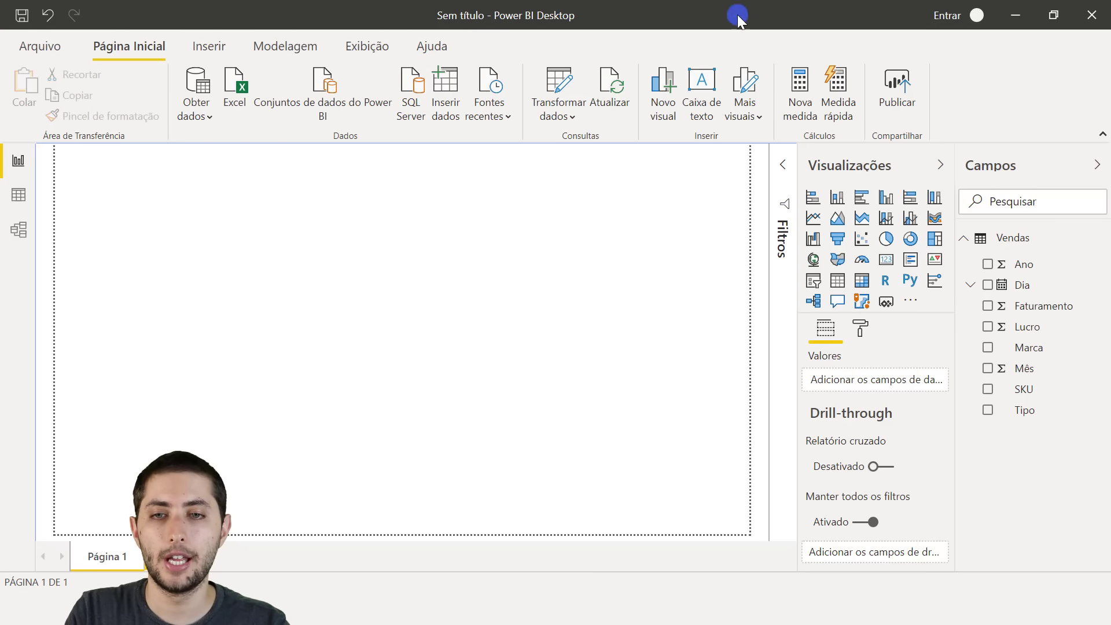
pyautogui.click(701, 106)
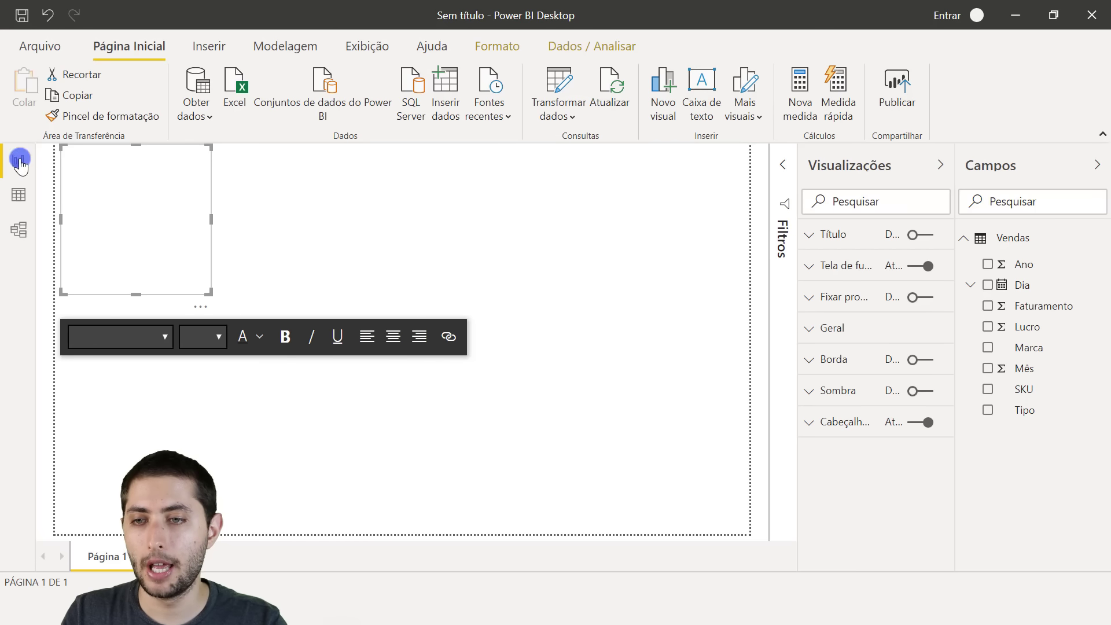
pyautogui.click(177, 272)
pyautogui.write('sfjkshdfkjsdhfkjsdhfkjsdfhsdkjfh')
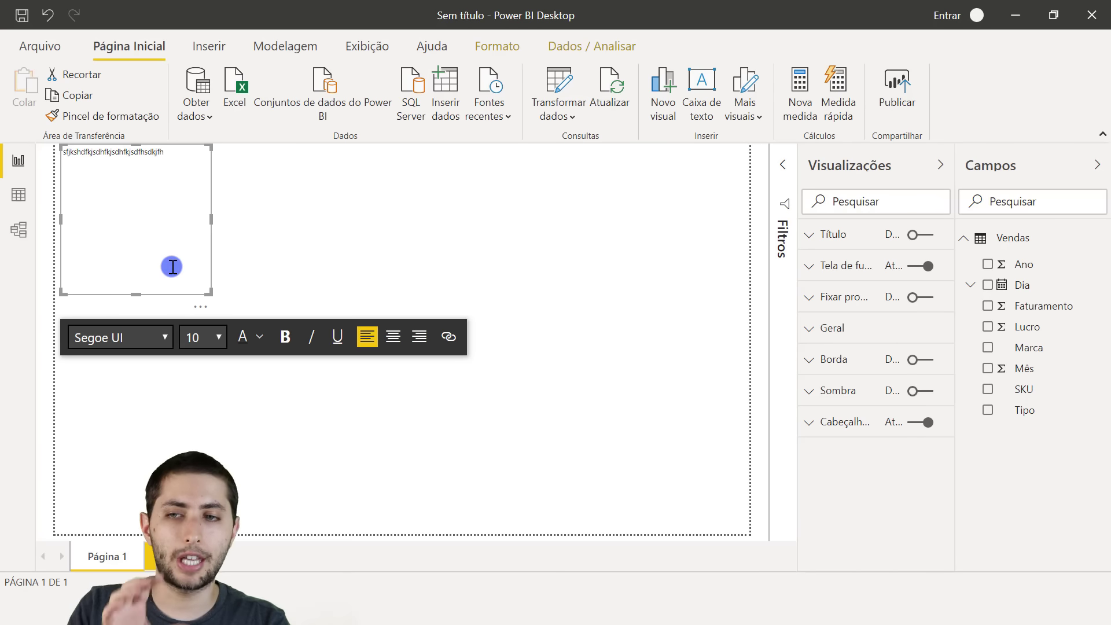
pyautogui.press('BackSpace')
pyautogui.press('BackSpace')
pyautogui.press('BackSpace')
pyautogui.press('BackSpace')
pyautogui.press('BackSpace')
pyautogui.press('BackSpace')
pyautogui.press('BackSpace')
pyautogui.press('BackSpace')
pyautogui.press('BackSpace')
pyautogui.press('BackSpace')
pyautogui.press('BackSpace')
pyautogui.press('BackSpace')
pyautogui.press('BackSpace')
pyautogui.press('BackSpace')
pyautogui.press('BackSpace')
pyautogui.press('BackSpace')
pyautogui.press('BackSpace')
pyautogui.press('BackSpace')
pyautogui.press('BackSpace')
pyautogui.press('BackSpace')
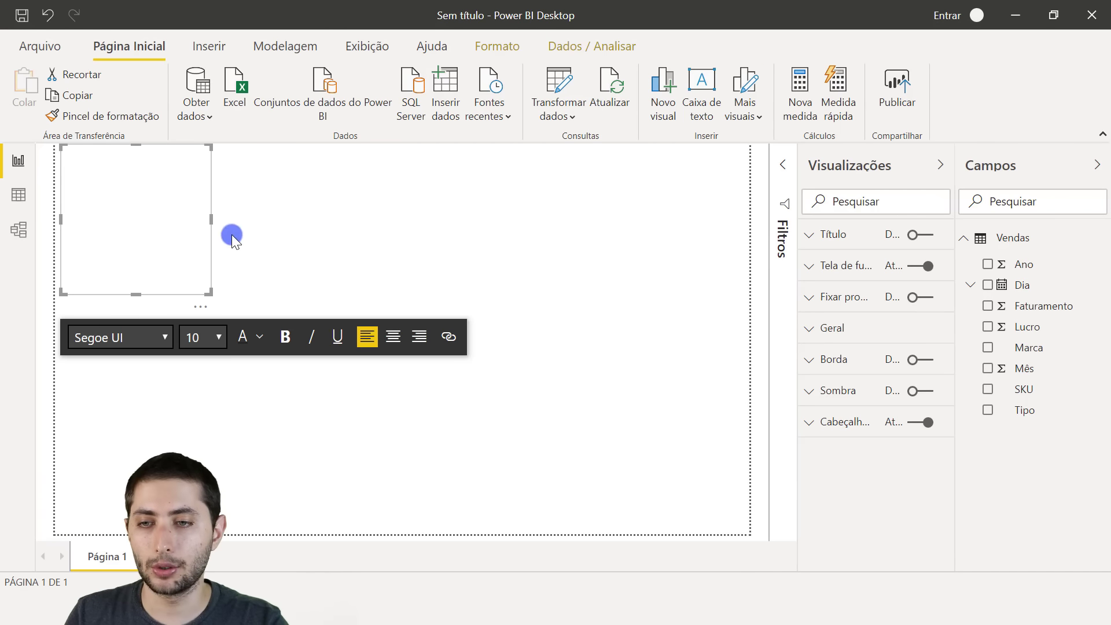
# - Reshape the empty text box into a thin banner spanning the full width of the page's upper edge
pyautogui.moveTo(211, 285); pyautogui.dragTo(741, 191)
pyautogui.moveTo(62, 184); pyautogui.dragTo(53, 185)
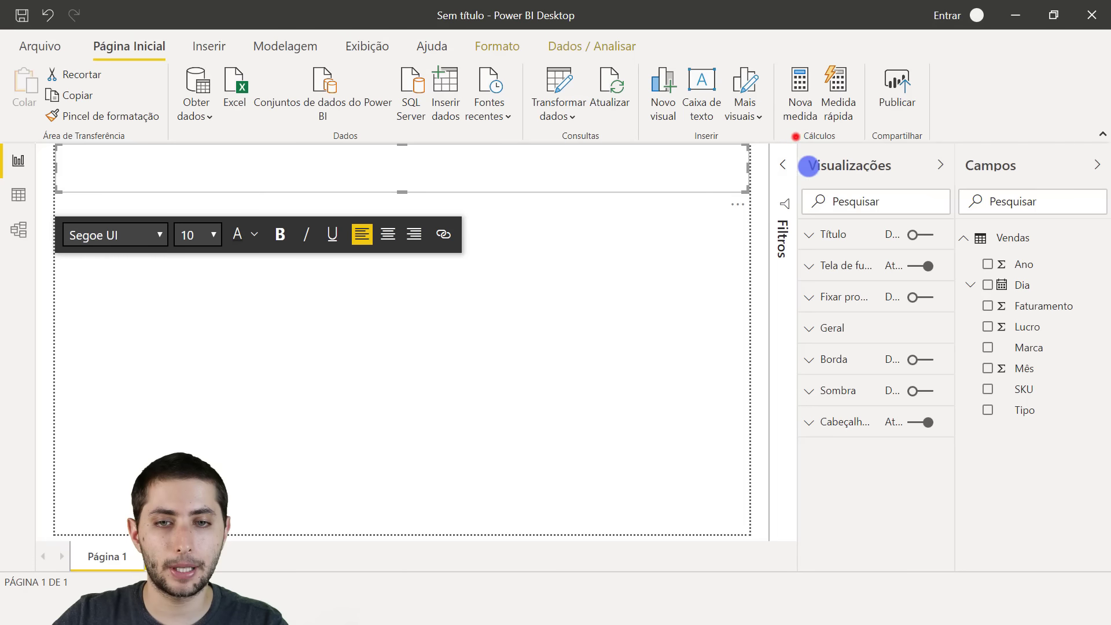
pyautogui.moveTo(796, 138)
pyautogui.mouseDown()
pyautogui.moveTo(898, 387)
pyautogui.moveTo(957, 471)
pyautogui.mouseUp()
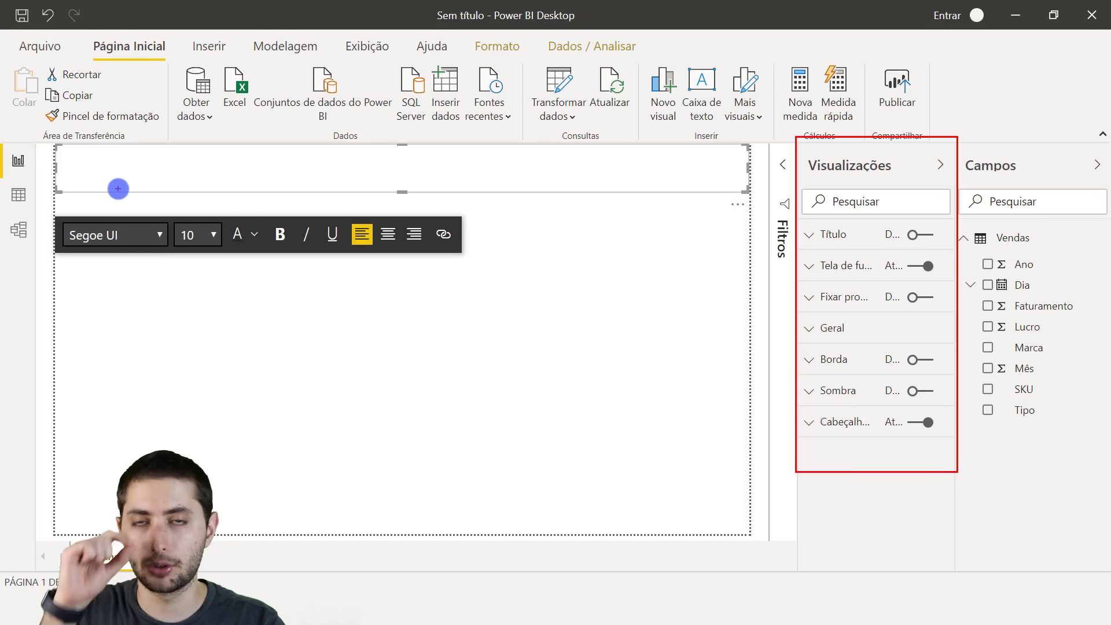
pyautogui.click(811, 265)
pyautogui.click(813, 360)
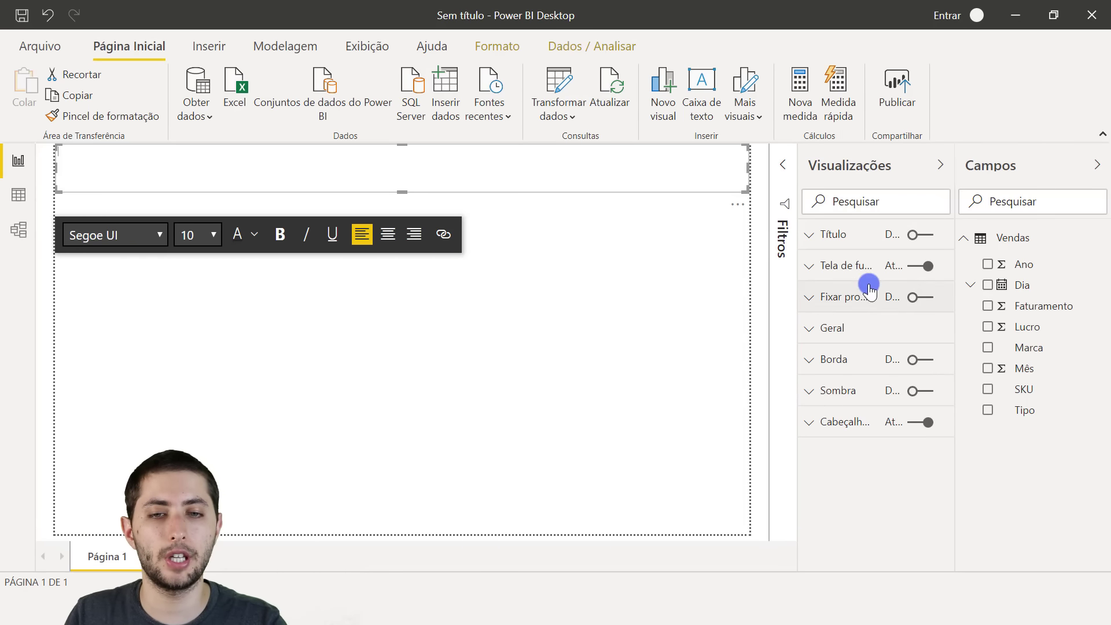
# - Try orange and blue theme colors as the text box's background
pyautogui.click(843, 267)
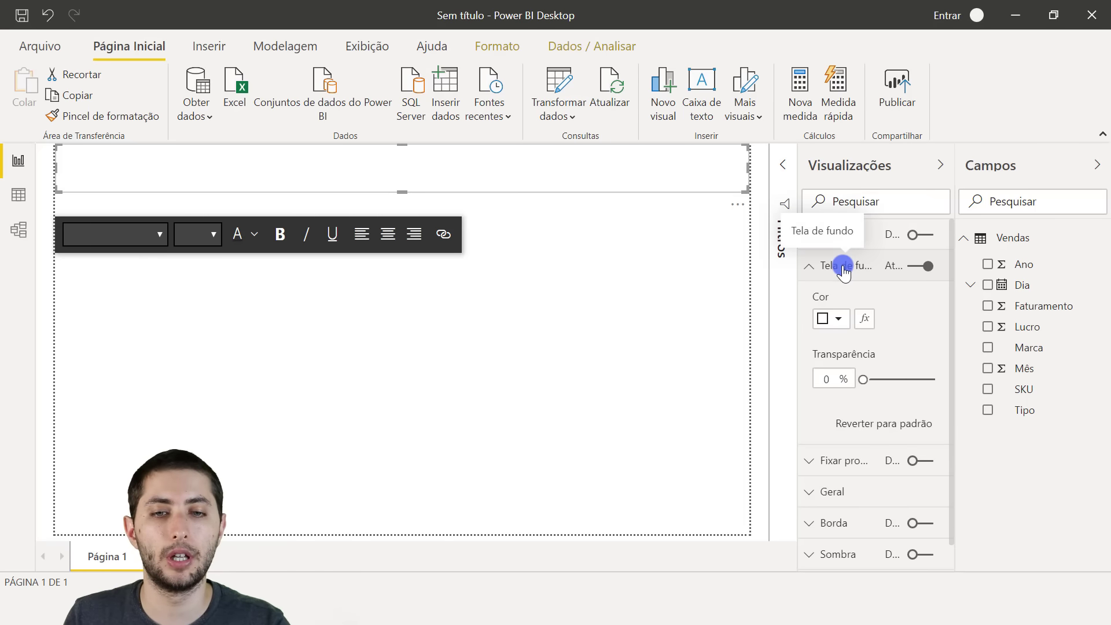
pyautogui.click(827, 318)
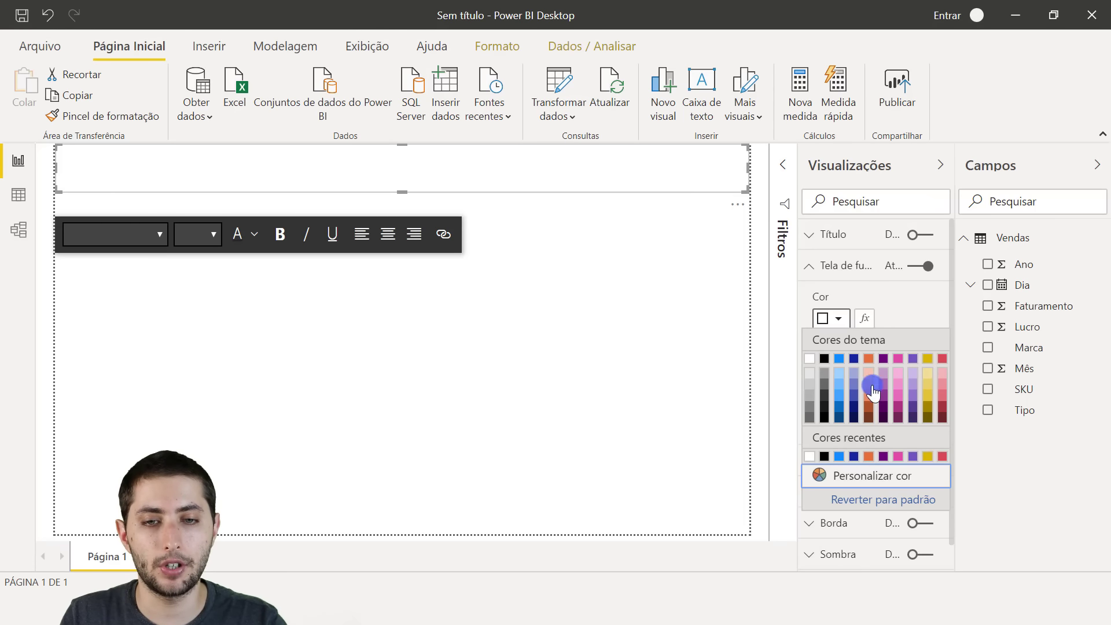
pyautogui.click(868, 359)
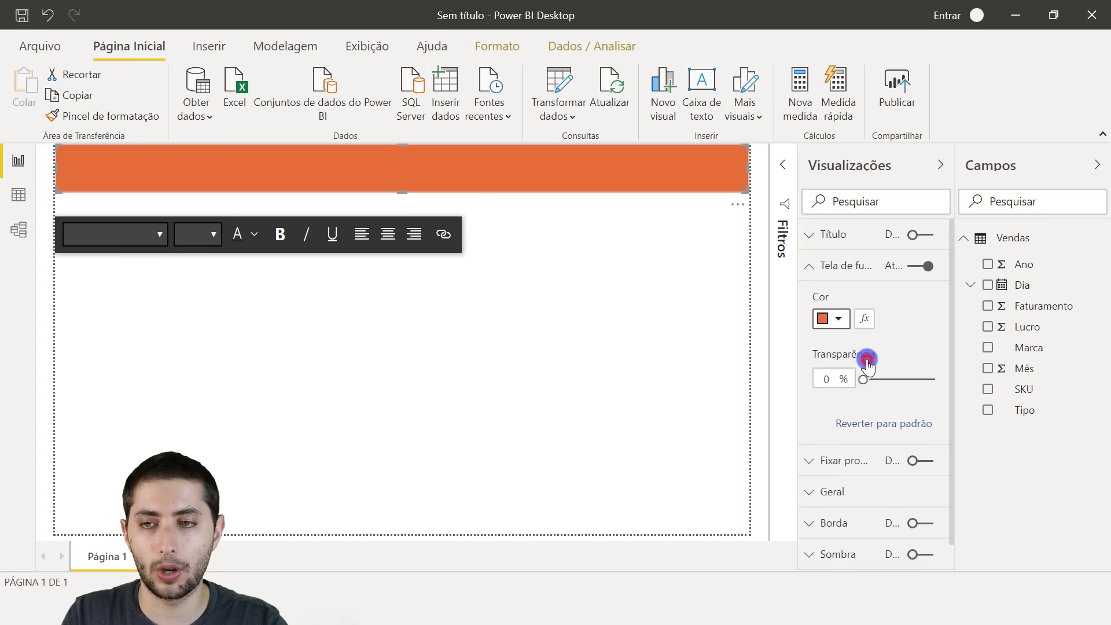
pyautogui.click(835, 330)
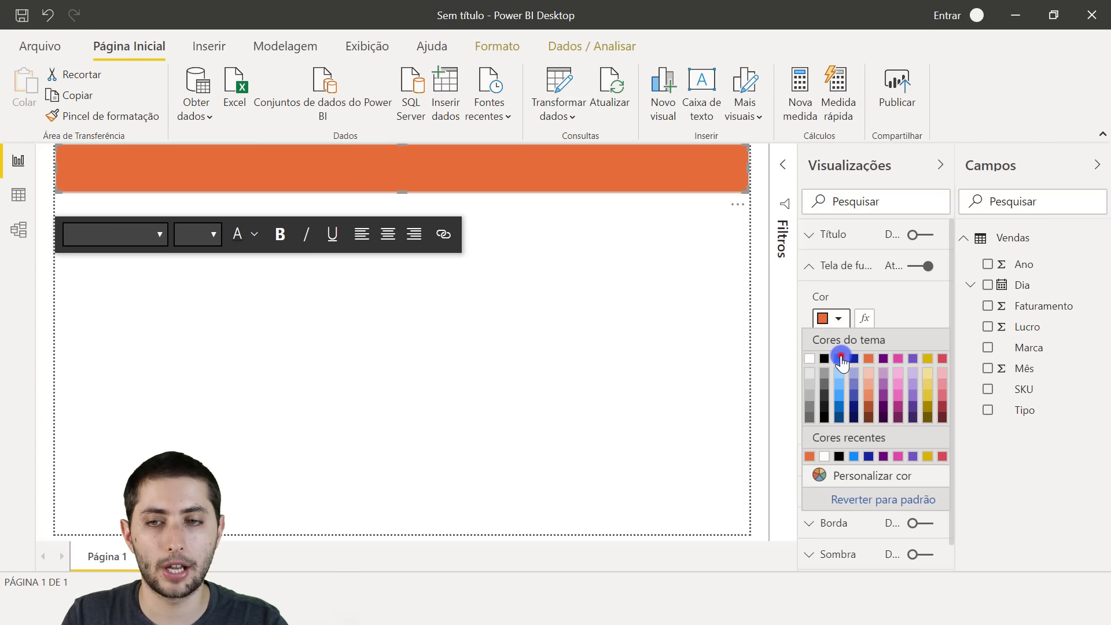
pyautogui.click(840, 359)
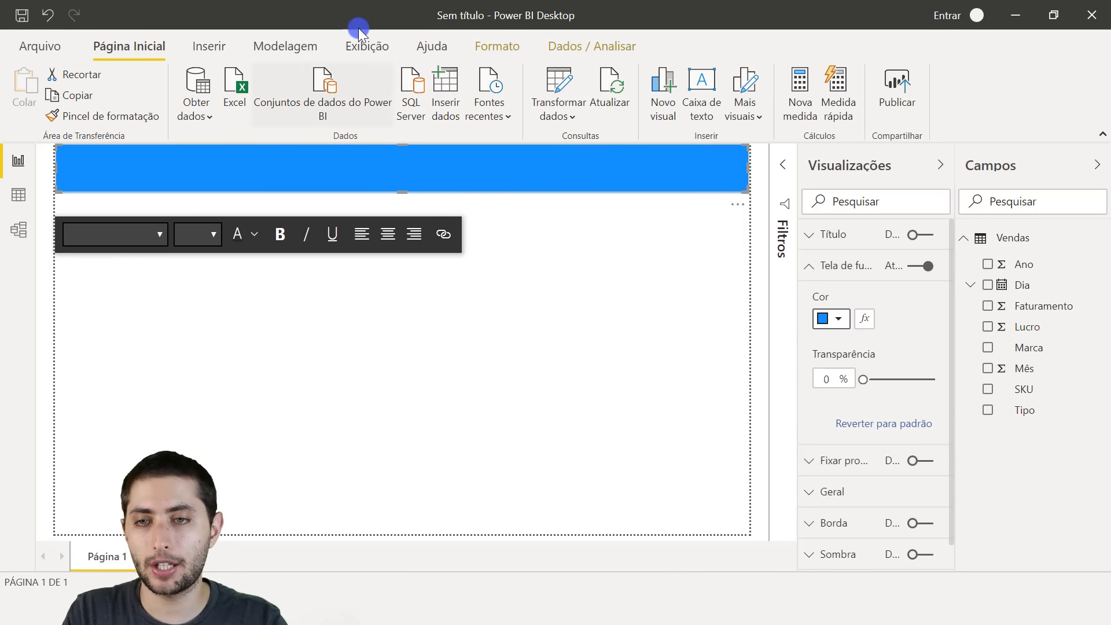
# - Apply the Clássico theme to the report
pyautogui.click(361, 46)
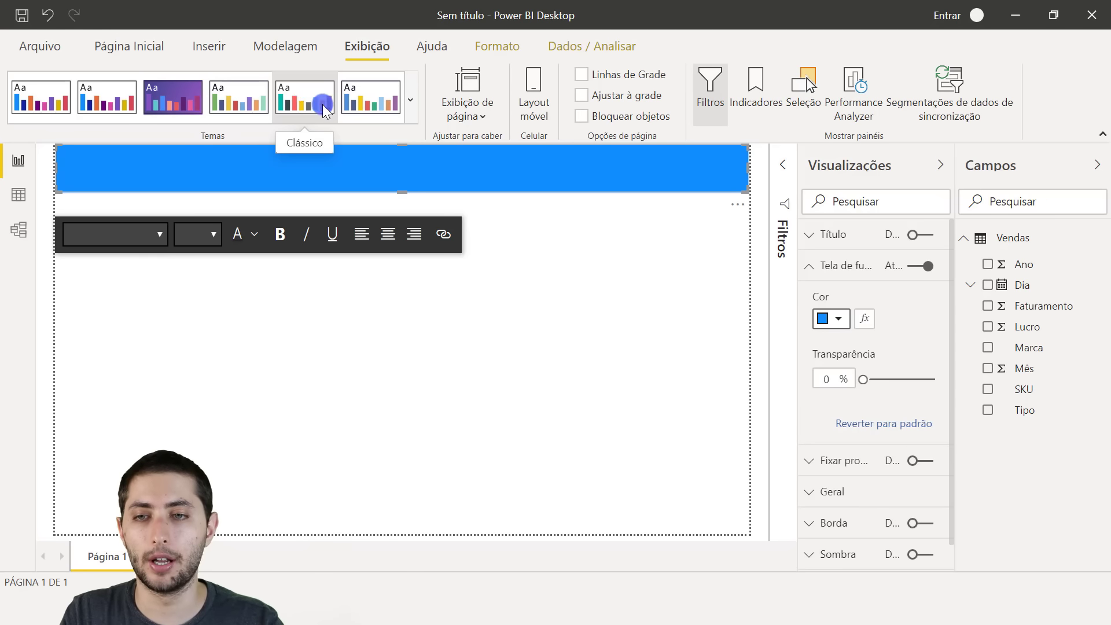
pyautogui.click(301, 98)
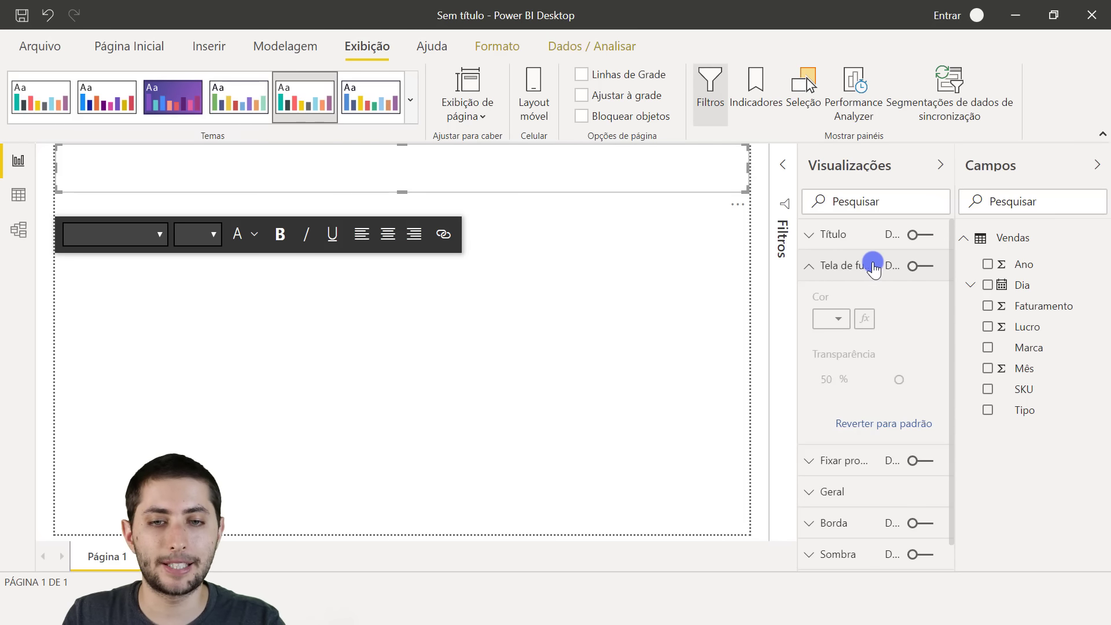
# - Turn the text box's background on and set its color to the theme's yellow
pyautogui.click(924, 266)
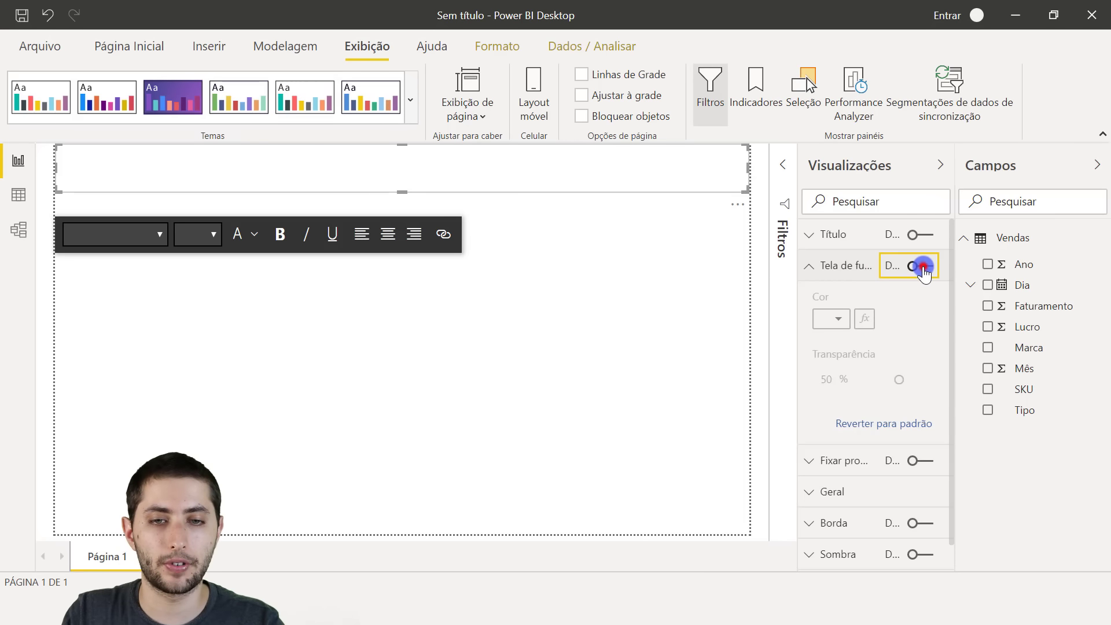
pyautogui.click(829, 321)
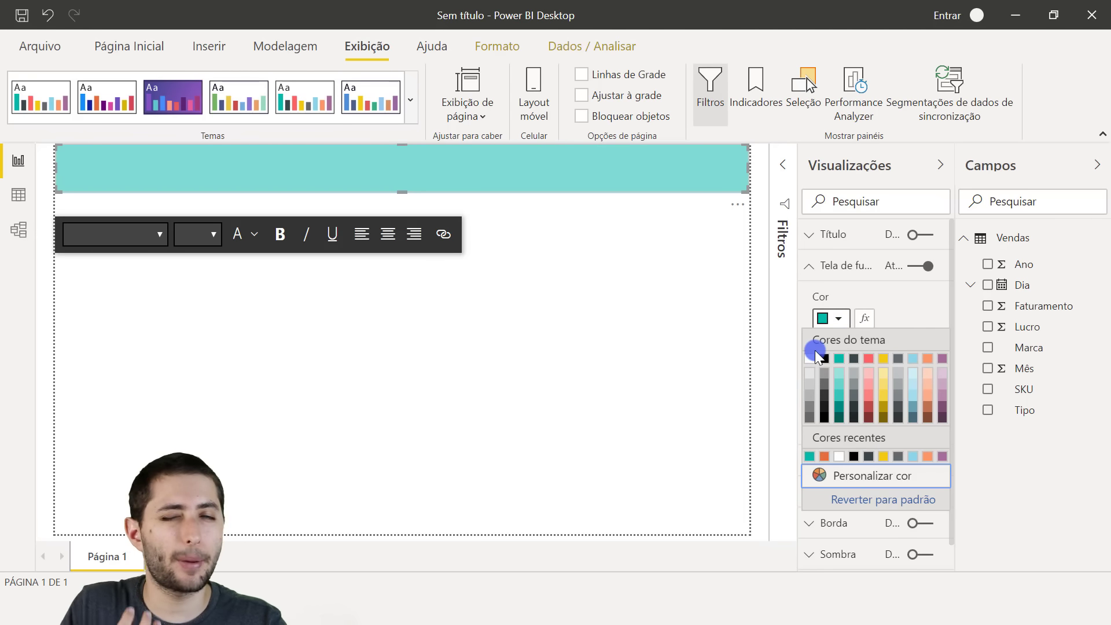
pyautogui.click(884, 360)
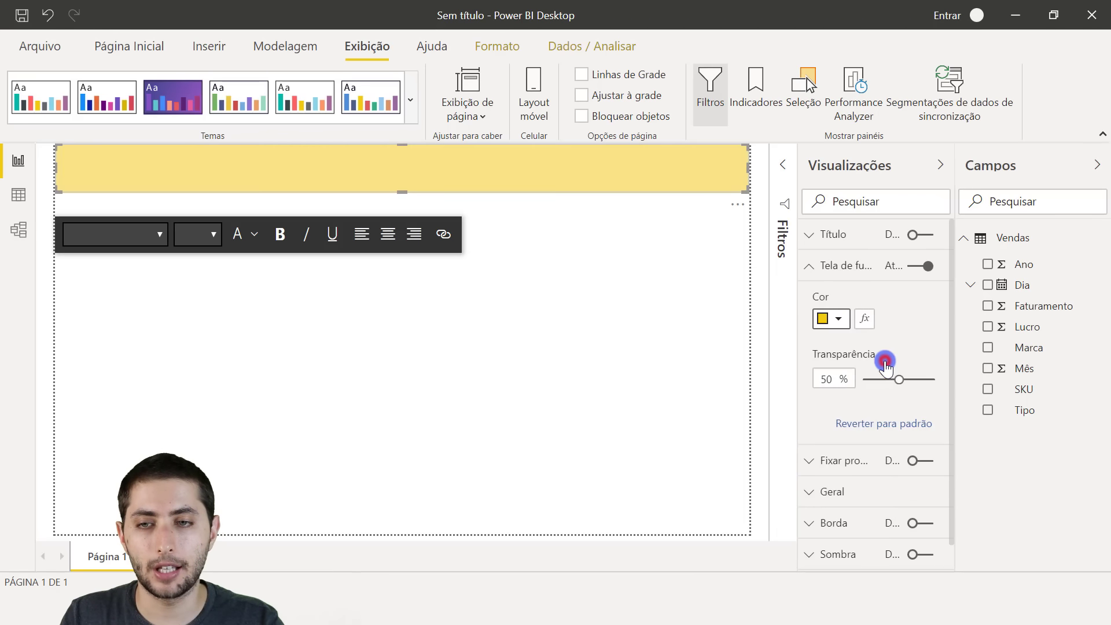
# - Enter Relatório Vendas in the banner at the default font size and erase it
pyautogui.click(450, 160)
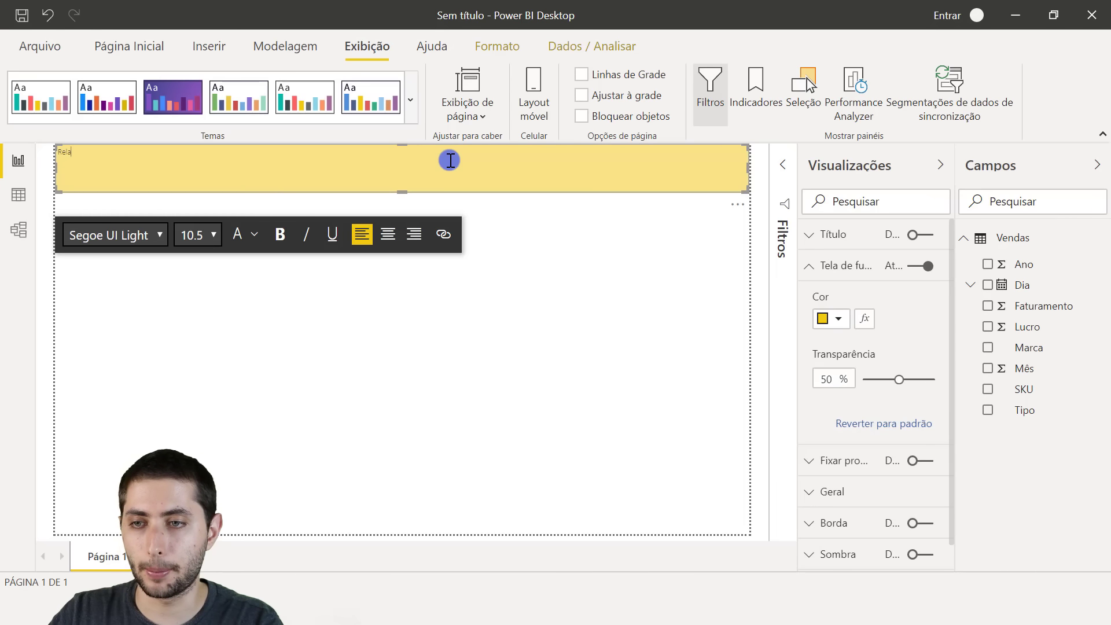
pyautogui.write('Relatório Vendas')
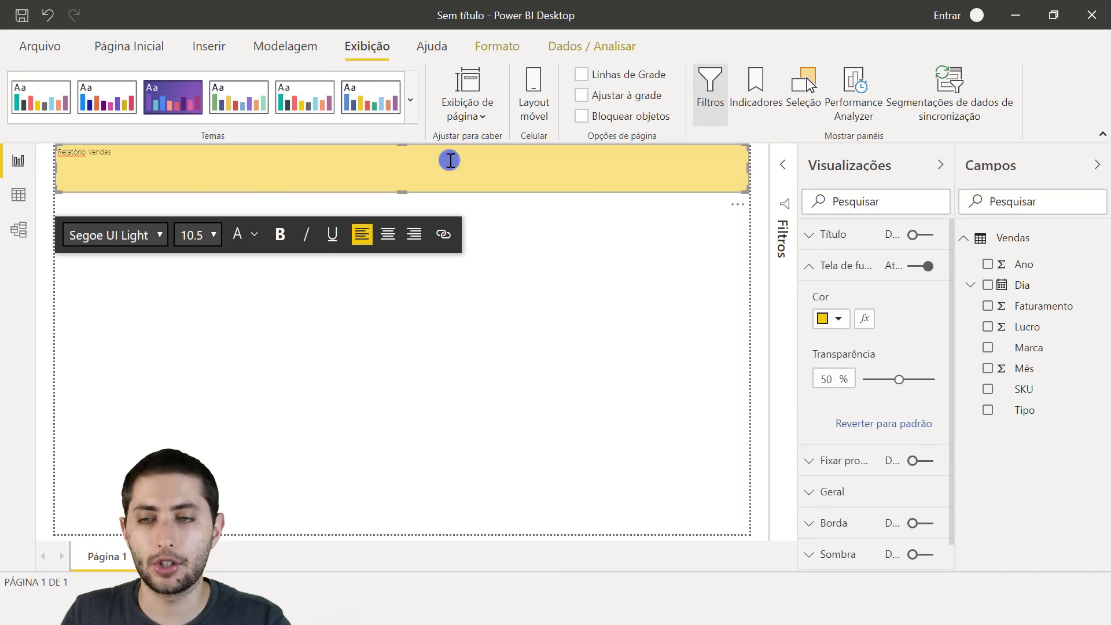
pyautogui.press('BackSpace')
pyautogui.press('BackSpace')
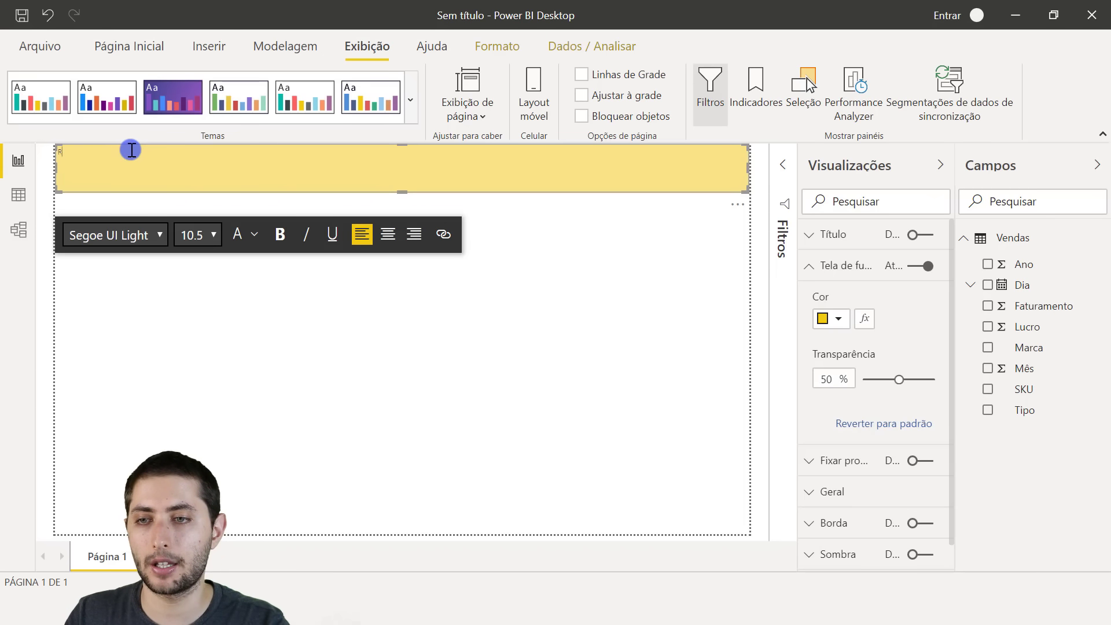
pyautogui.press('BackSpace')
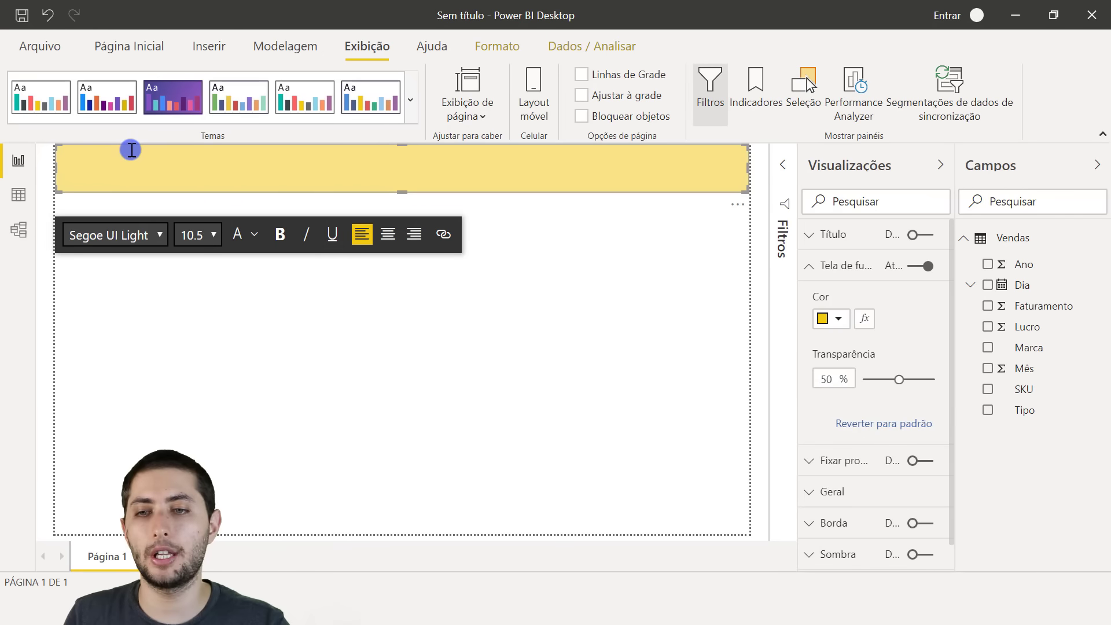
# - Set the banner's font size to 32 and enter the title Relatório Vendas - Hashtag
pyautogui.click(166, 175)
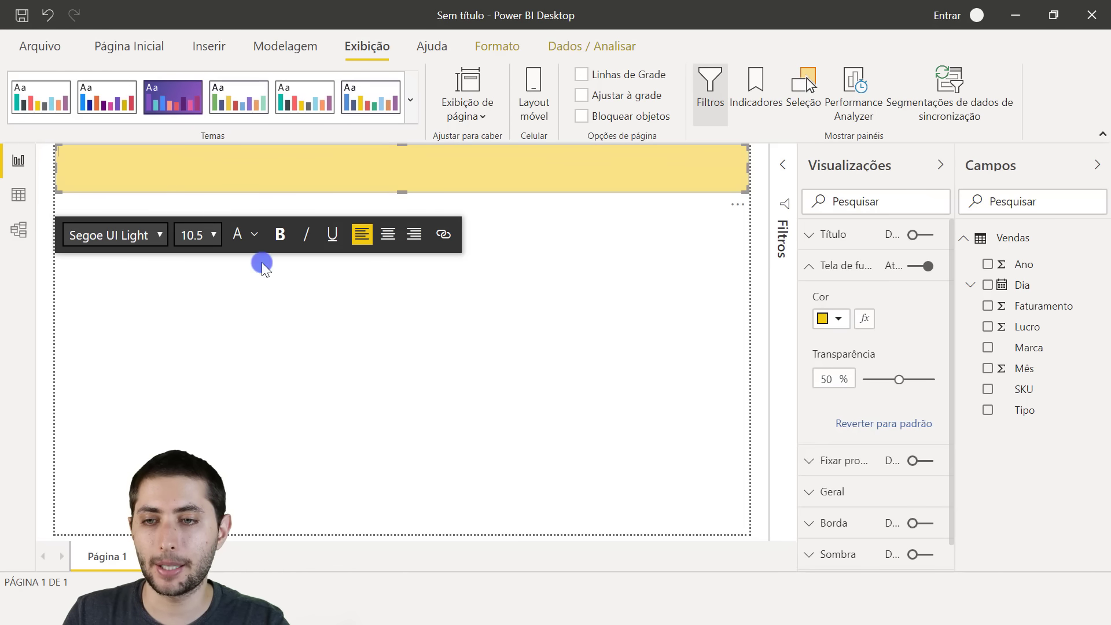
pyautogui.click(206, 235)
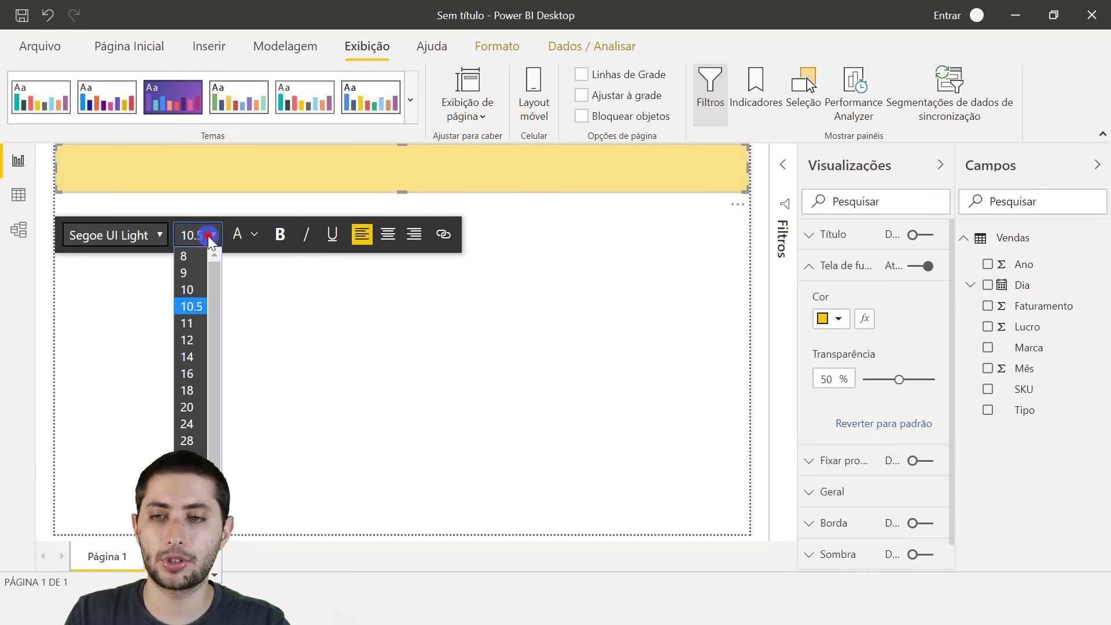
pyautogui.scroll(-1, 194, 359)
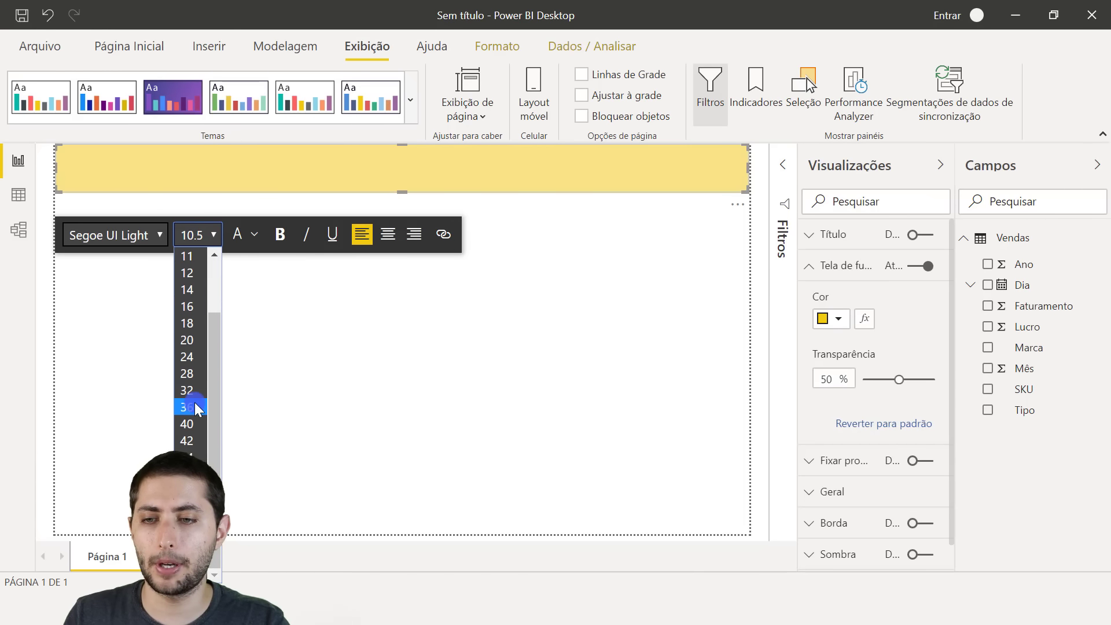
pyautogui.click(193, 388)
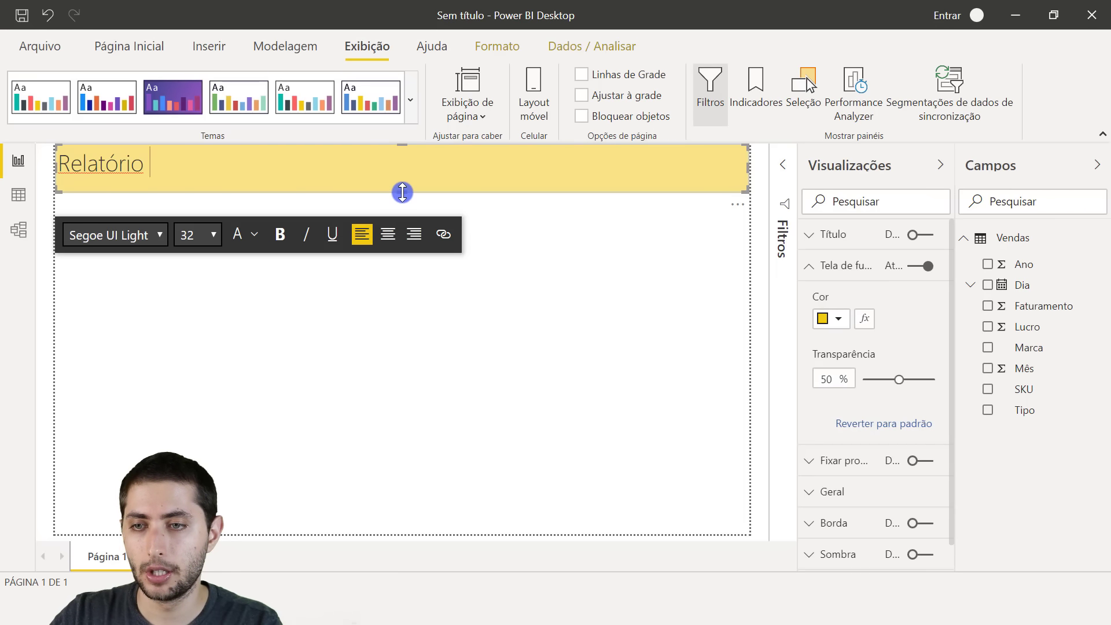
pyautogui.write('das - Hashtag')
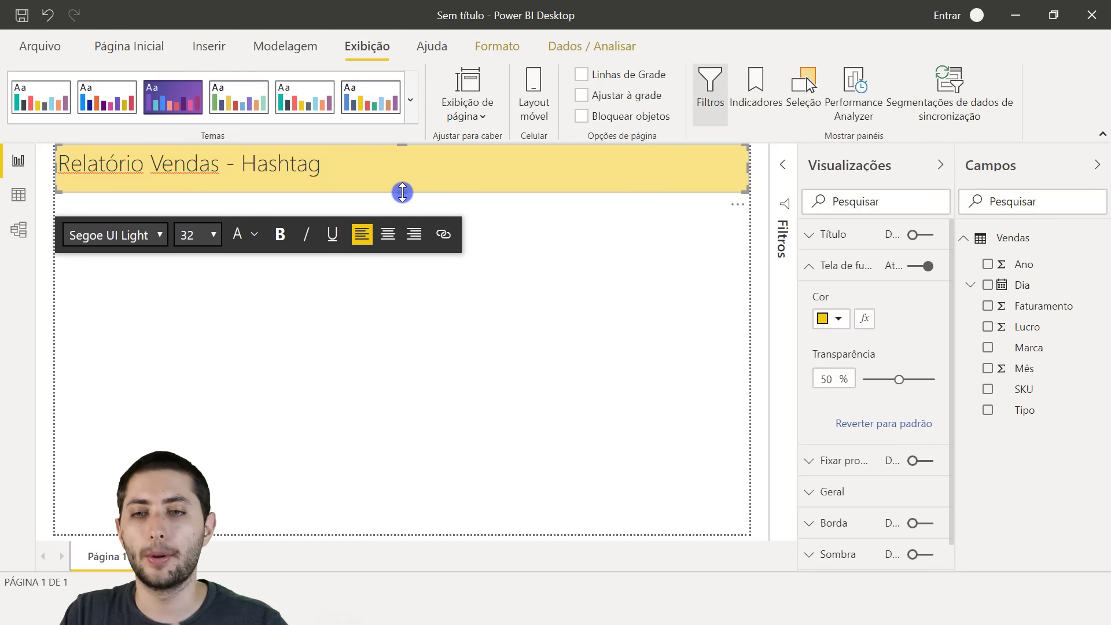
# - Center the title in the banner and slightly reduce the banner's height from its lower edge
pyautogui.click(388, 236)
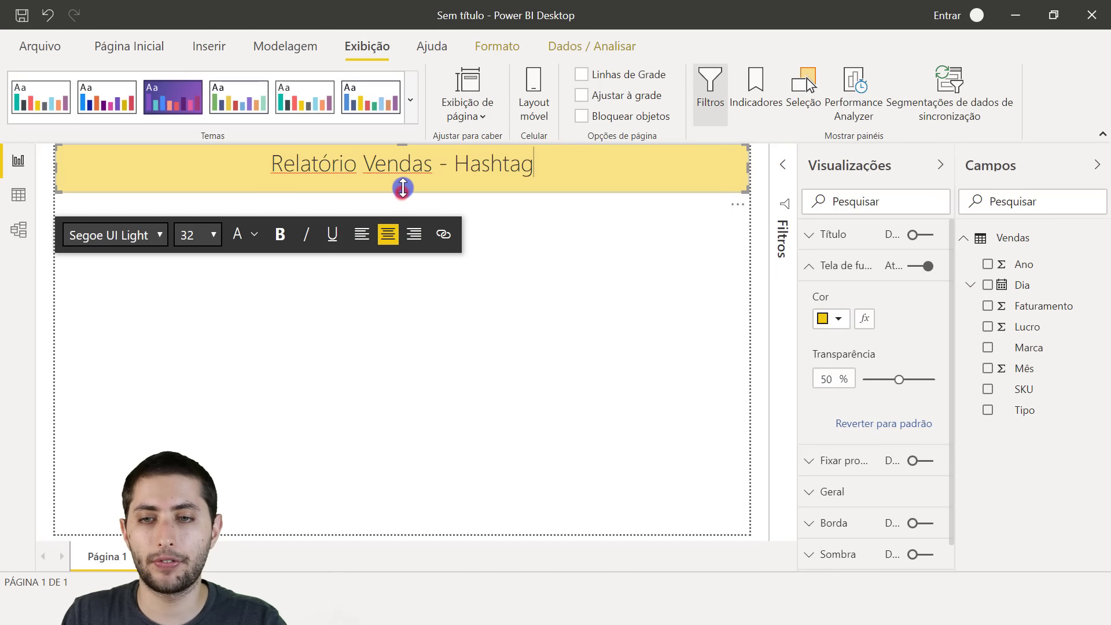
pyautogui.moveTo(403, 188); pyautogui.dragTo(403, 186)
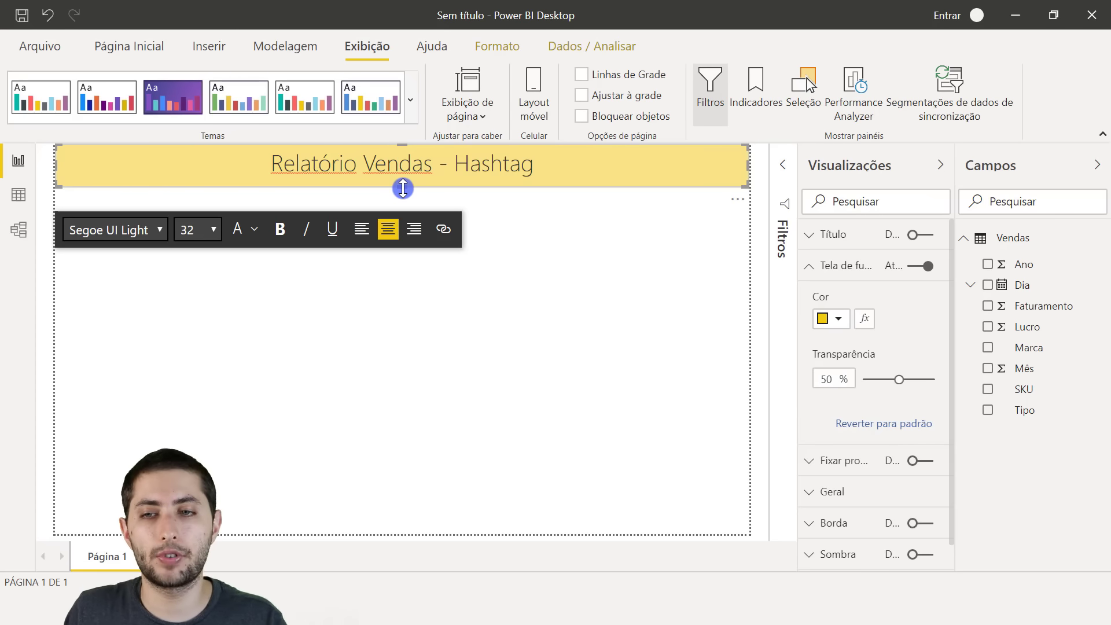
# - Change the font of the whole banner title to Segoe (Bold)
pyautogui.moveTo(252, 177); pyautogui.dragTo(539, 172)
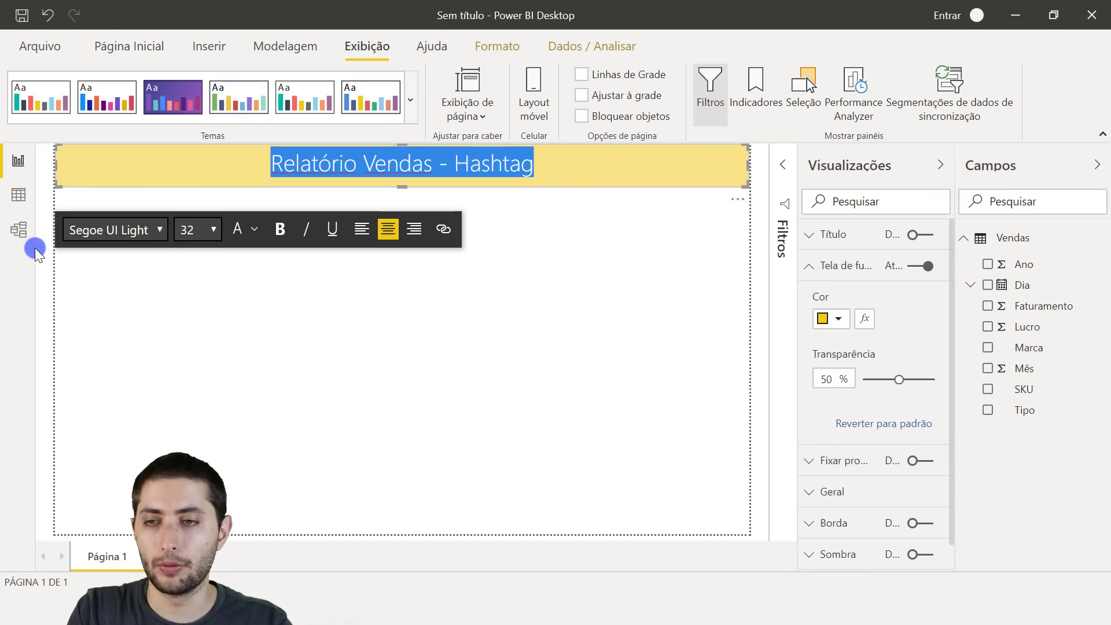
pyautogui.click(133, 234)
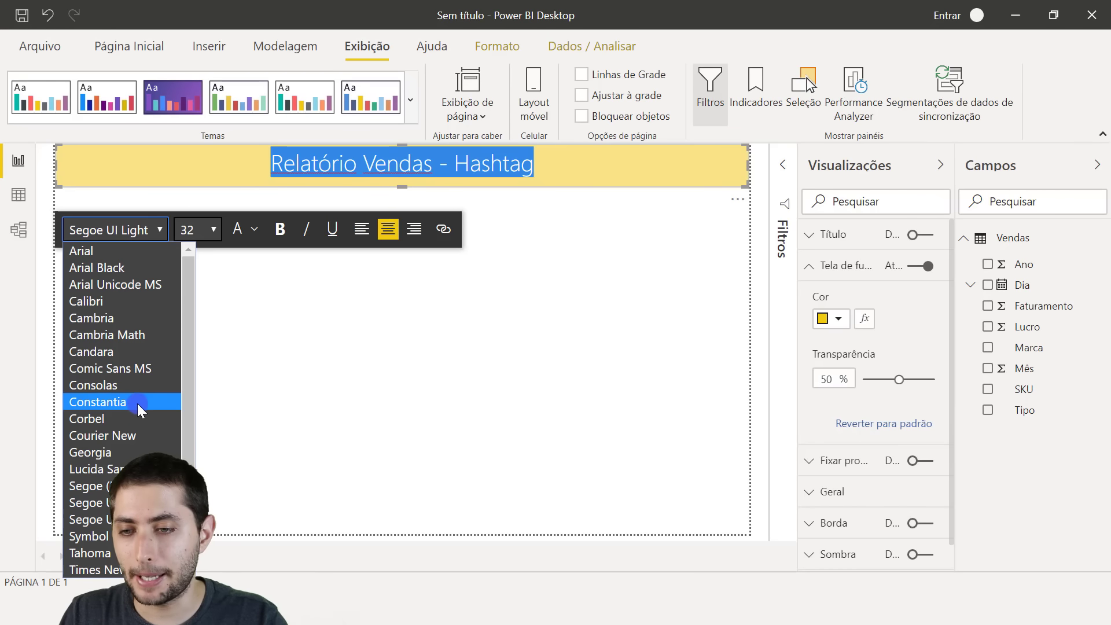
pyautogui.scroll(-1, 131, 411)
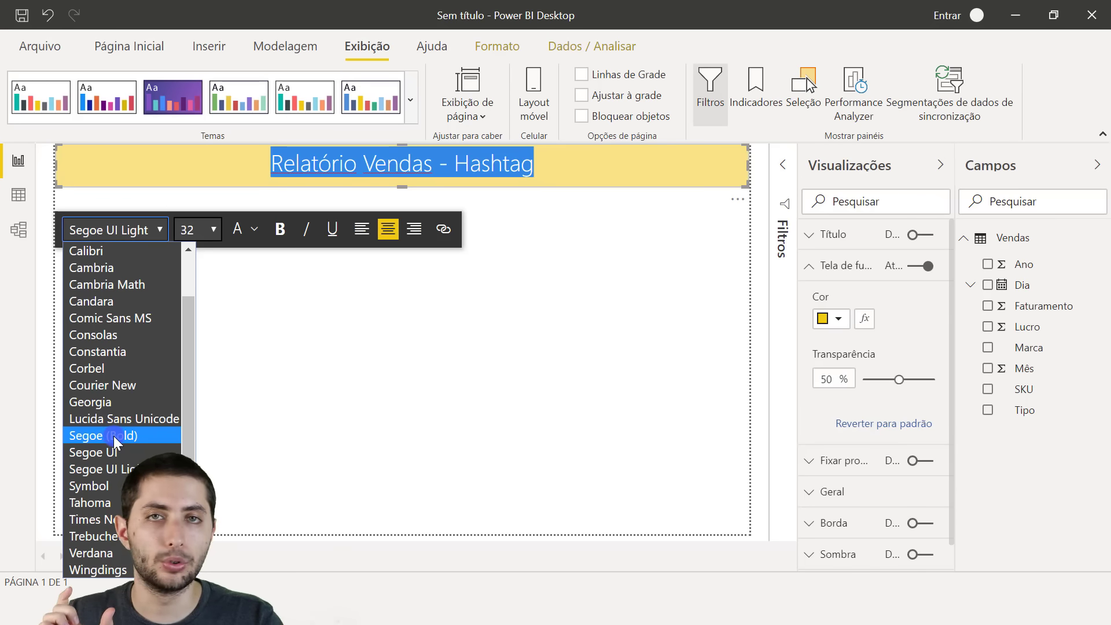
pyautogui.scroll(1, 127, 400)
pyautogui.scroll(-1, 120, 415)
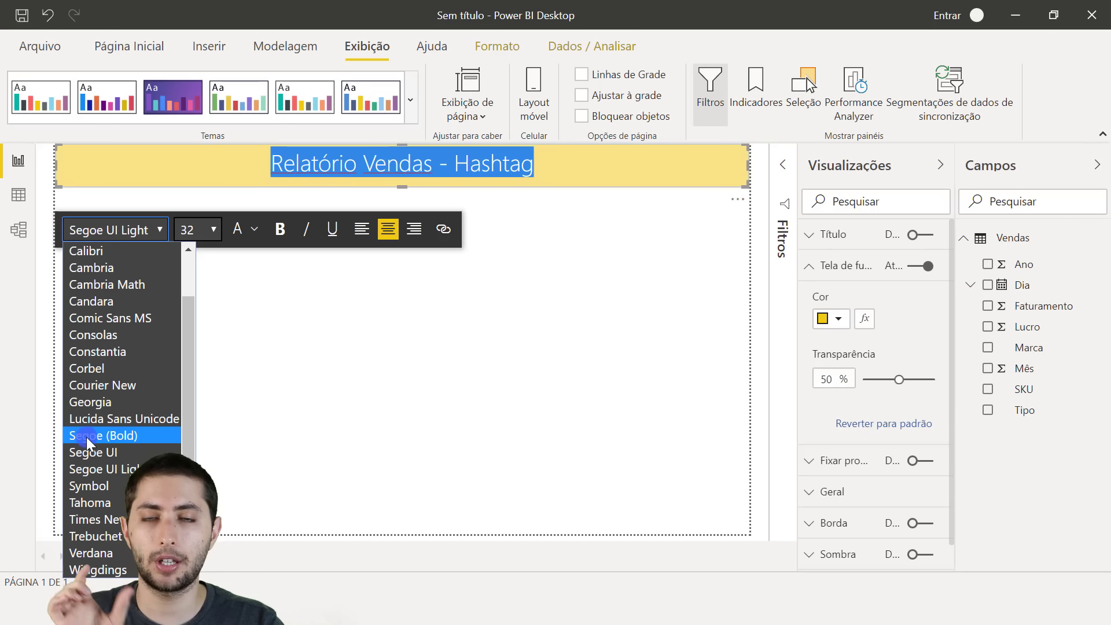
pyautogui.click(126, 433)
pyautogui.click(374, 350)
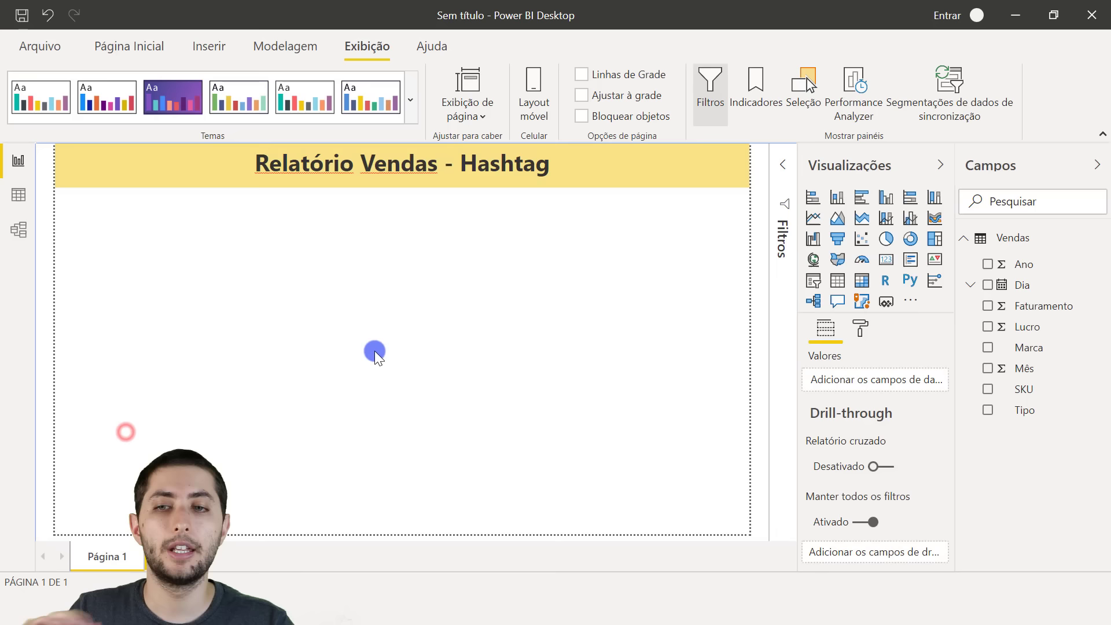
# - Turn off the visual header of the title banner's text box
pyautogui.click(385, 177)
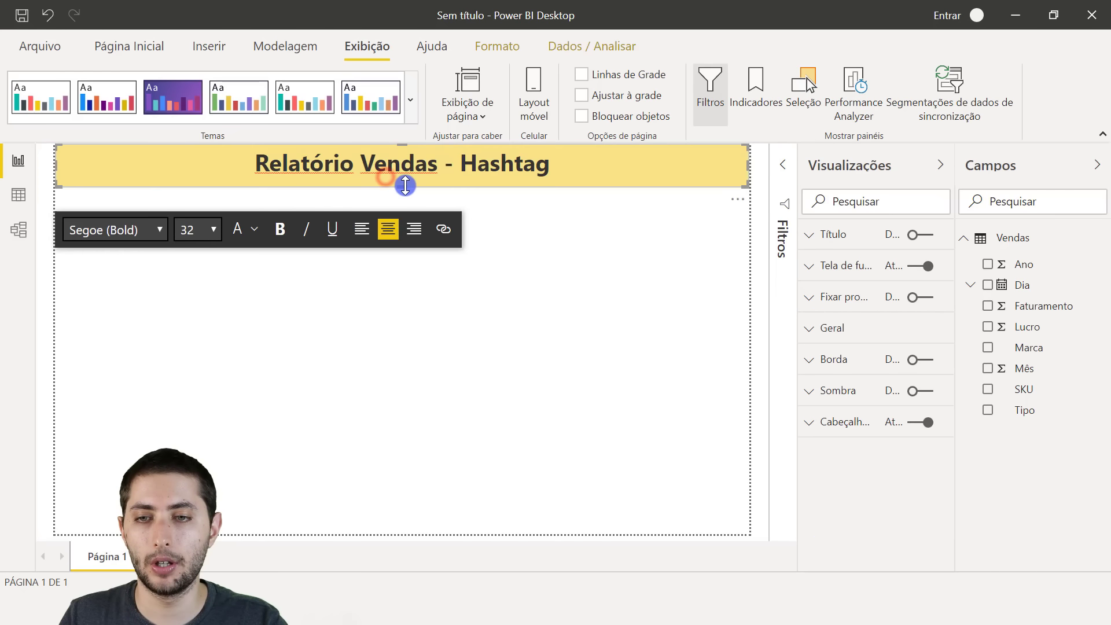
pyautogui.click(455, 177)
pyautogui.moveTo(267, 155); pyautogui.dragTo(433, 163)
pyautogui.click(461, 159)
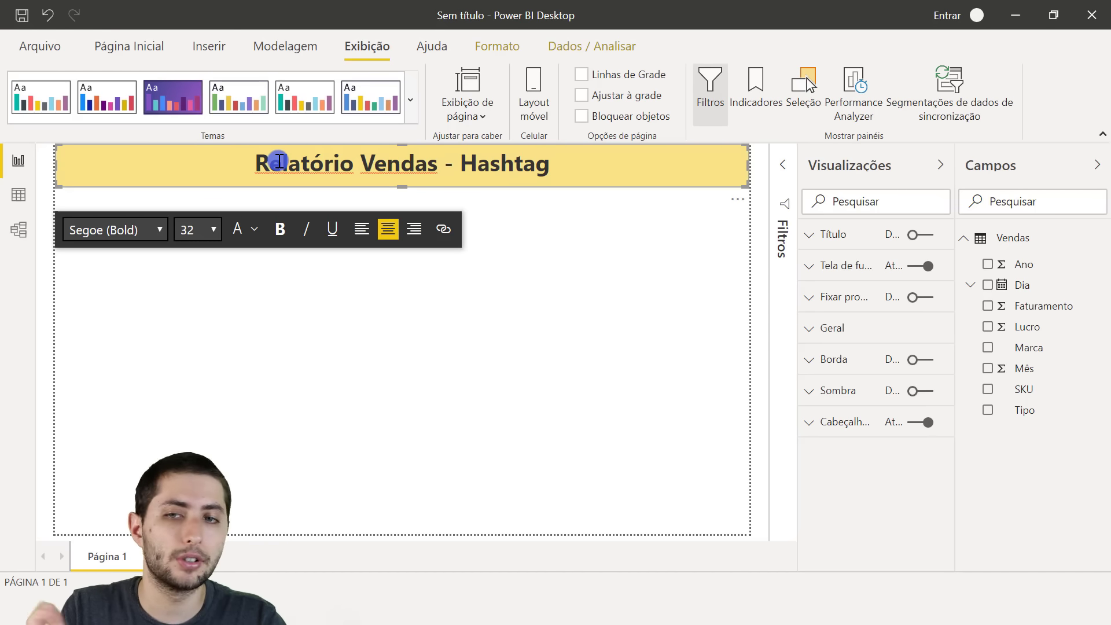
pyautogui.moveTo(244, 164); pyautogui.dragTo(455, 164)
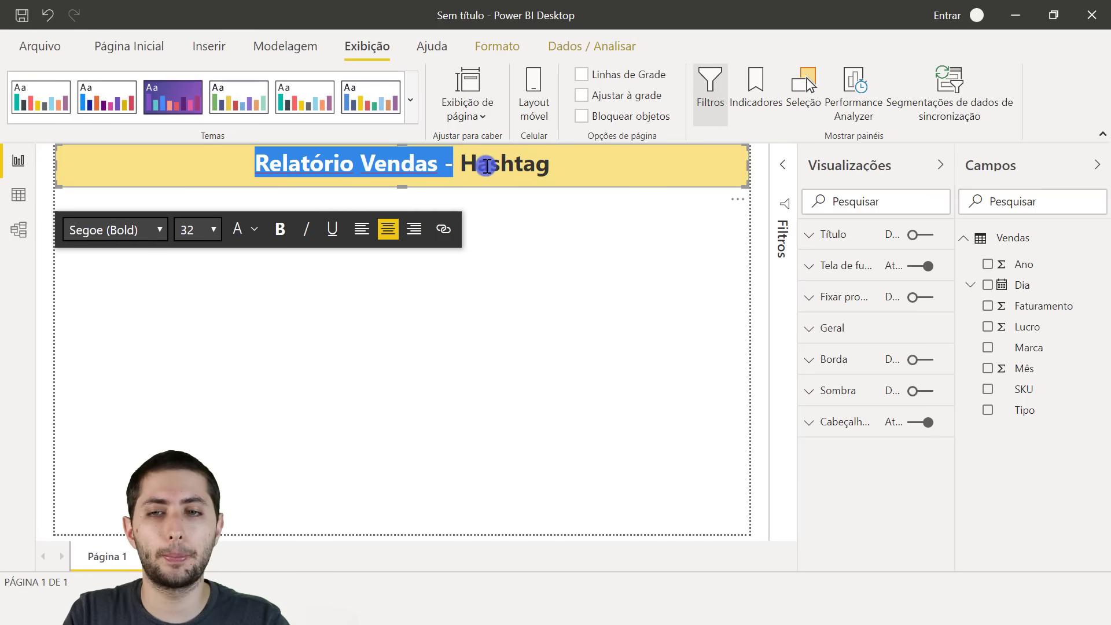
pyautogui.click(505, 163)
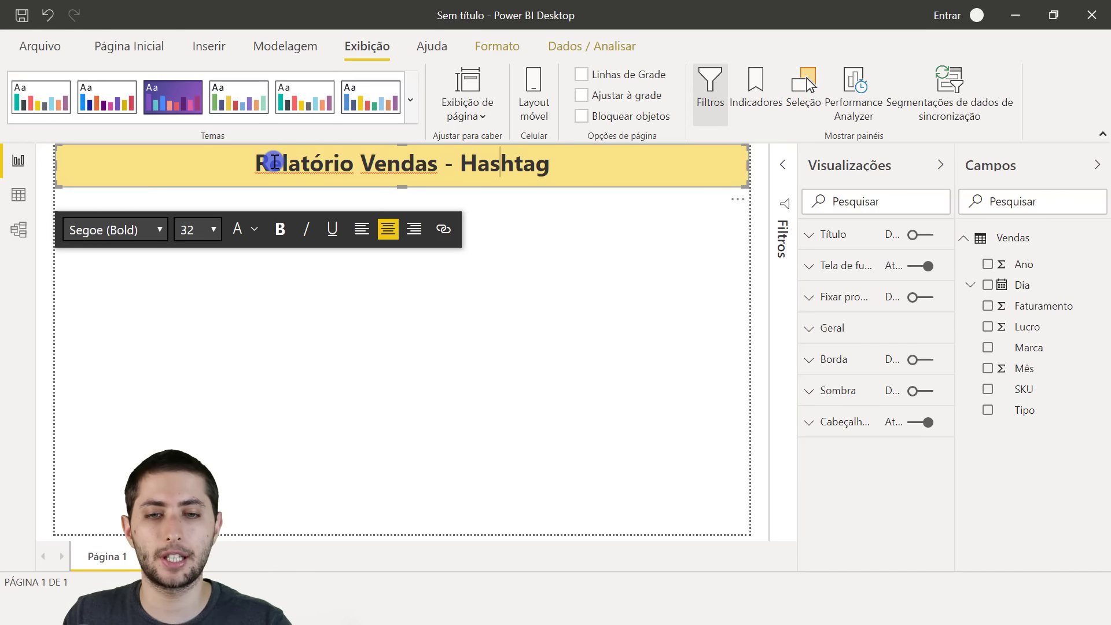
pyautogui.click(926, 425)
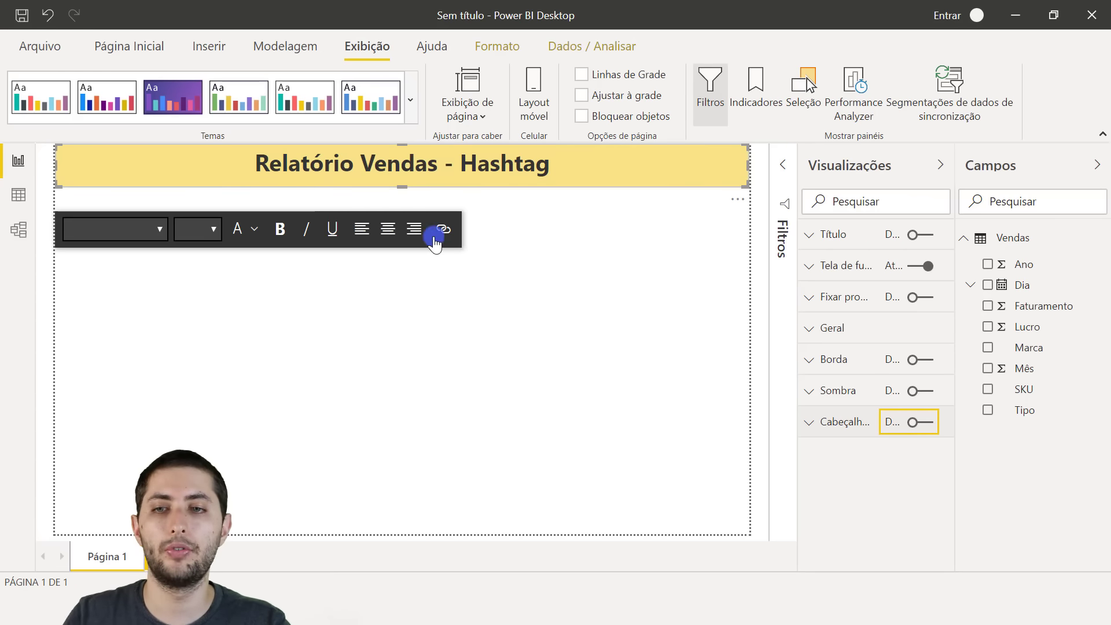
pyautogui.click(603, 296)
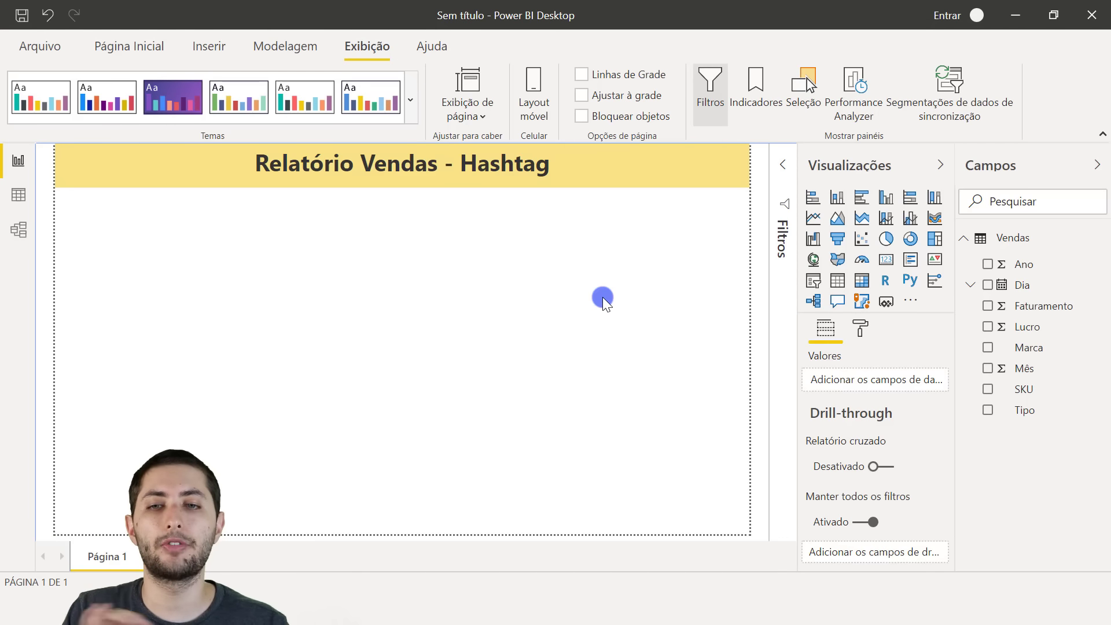
pyautogui.click(579, 277)
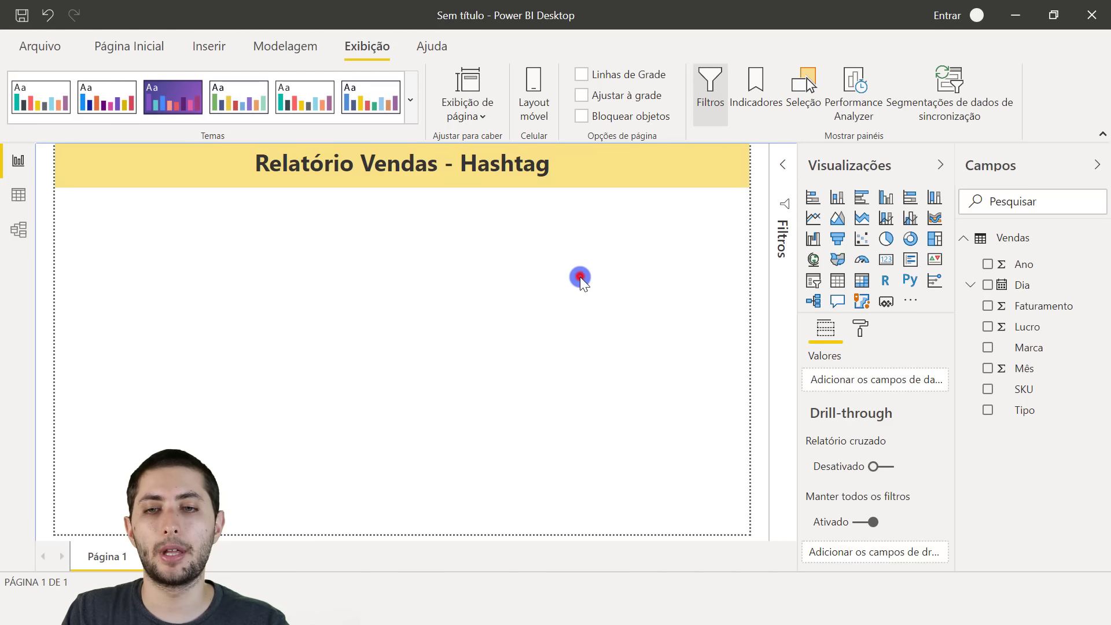
pyautogui.click(546, 180)
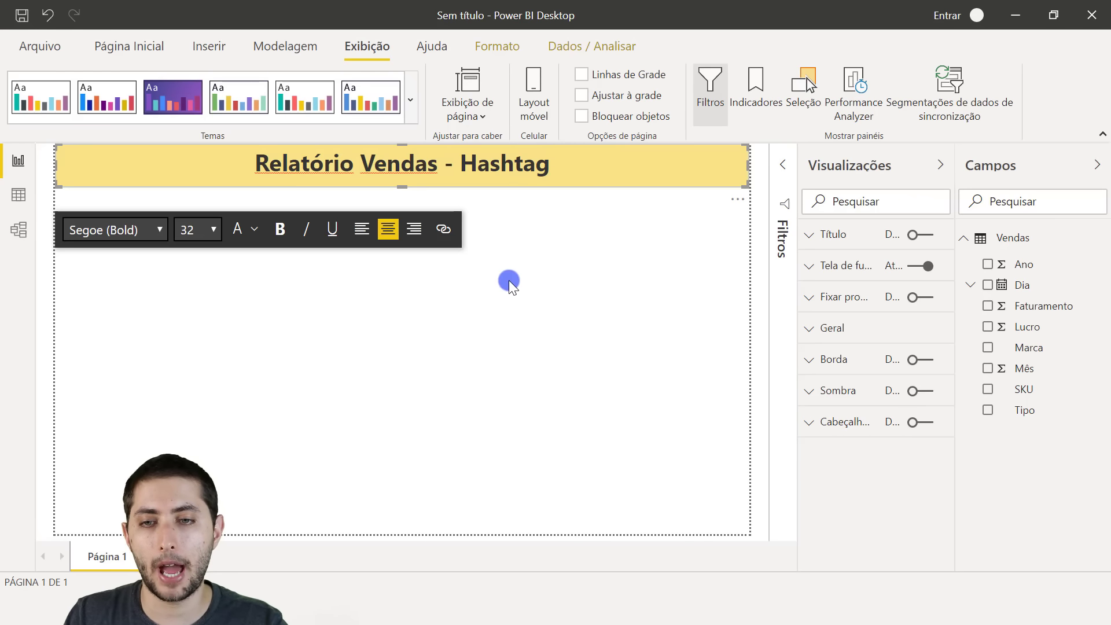
pyautogui.click(578, 169)
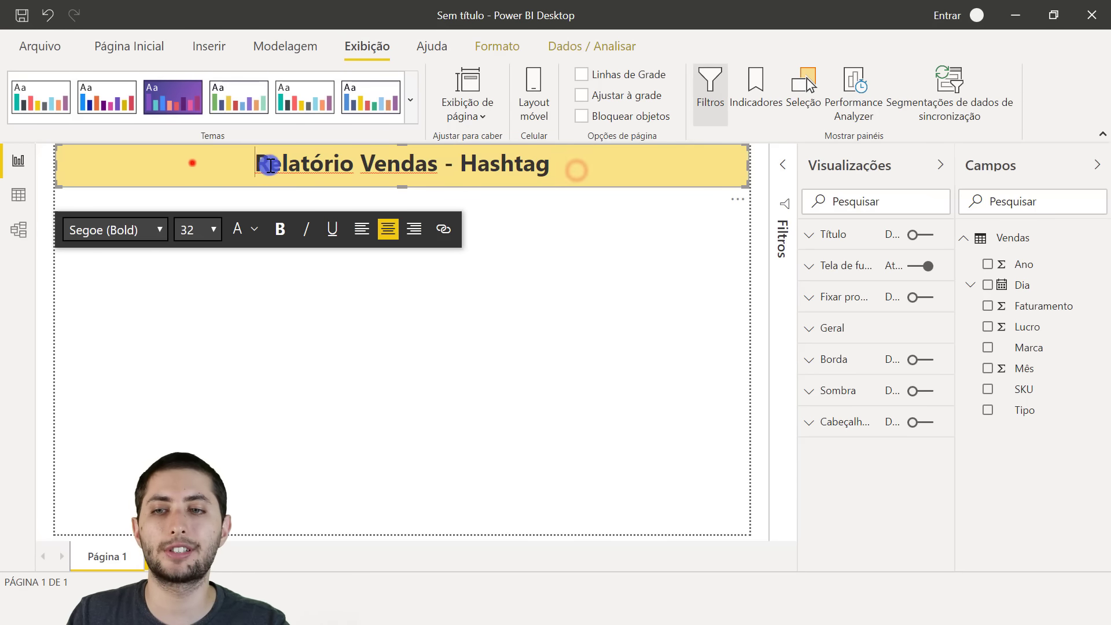
pyautogui.moveTo(193, 163); pyautogui.dragTo(595, 141)
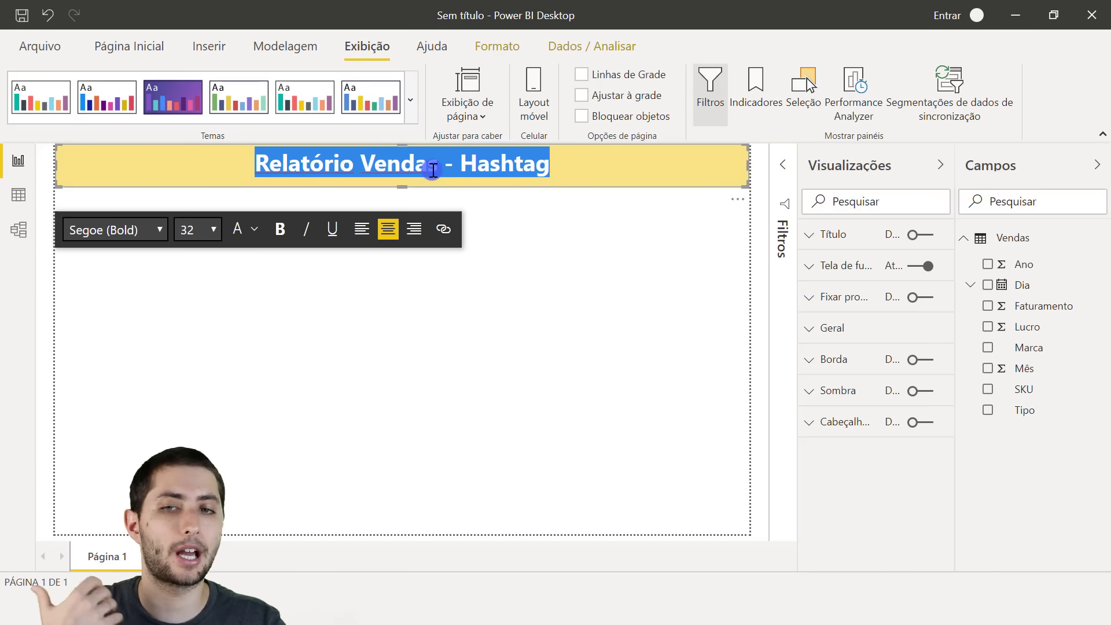
pyautogui.click(515, 211)
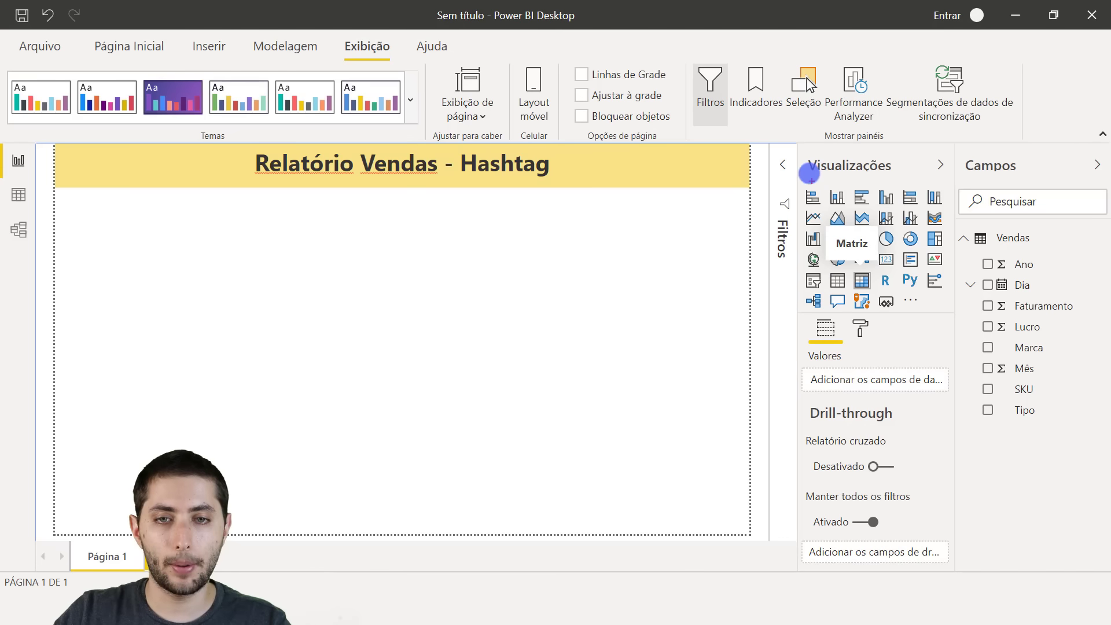
pyautogui.moveTo(801, 138)
pyautogui.mouseDown()
pyautogui.moveTo(926, 301)
pyautogui.moveTo(947, 372)
pyautogui.mouseUp()
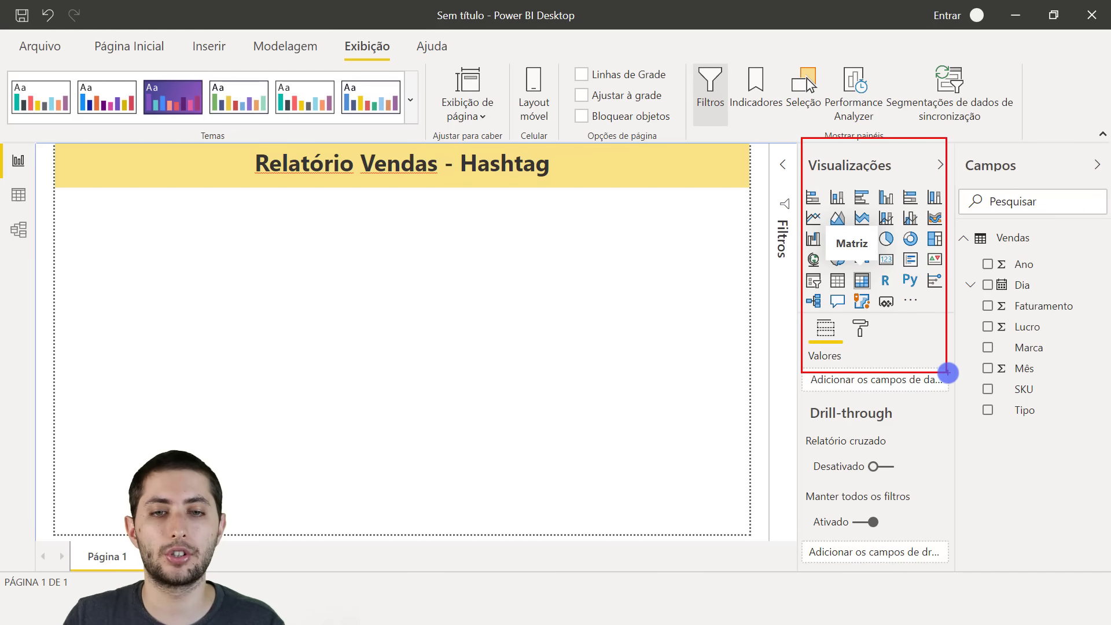
pyautogui.press('Escape')
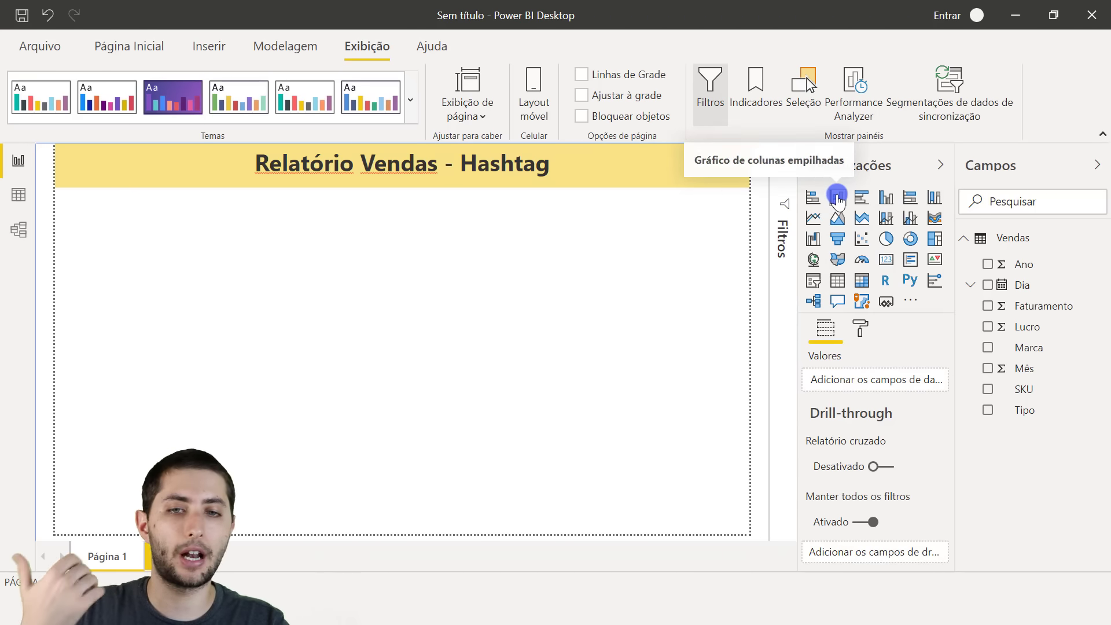
# - Add a Card visual below the banner, narrow it to just under half the page width and nudge it up slightly
pyautogui.click(886, 261)
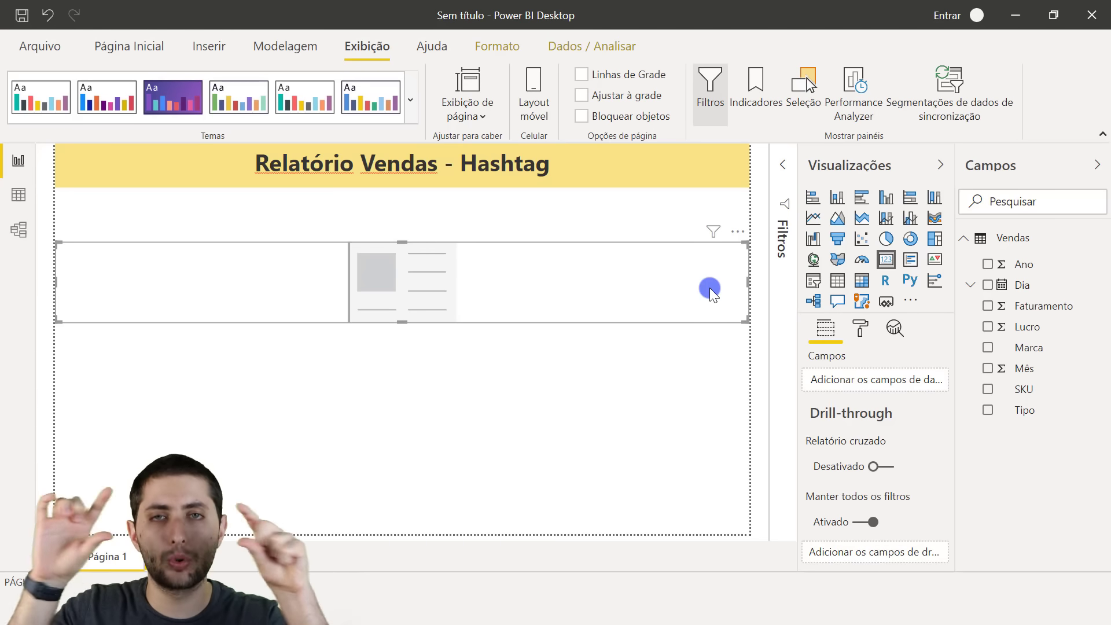
pyautogui.moveTo(751, 291); pyautogui.dragTo(364, 286)
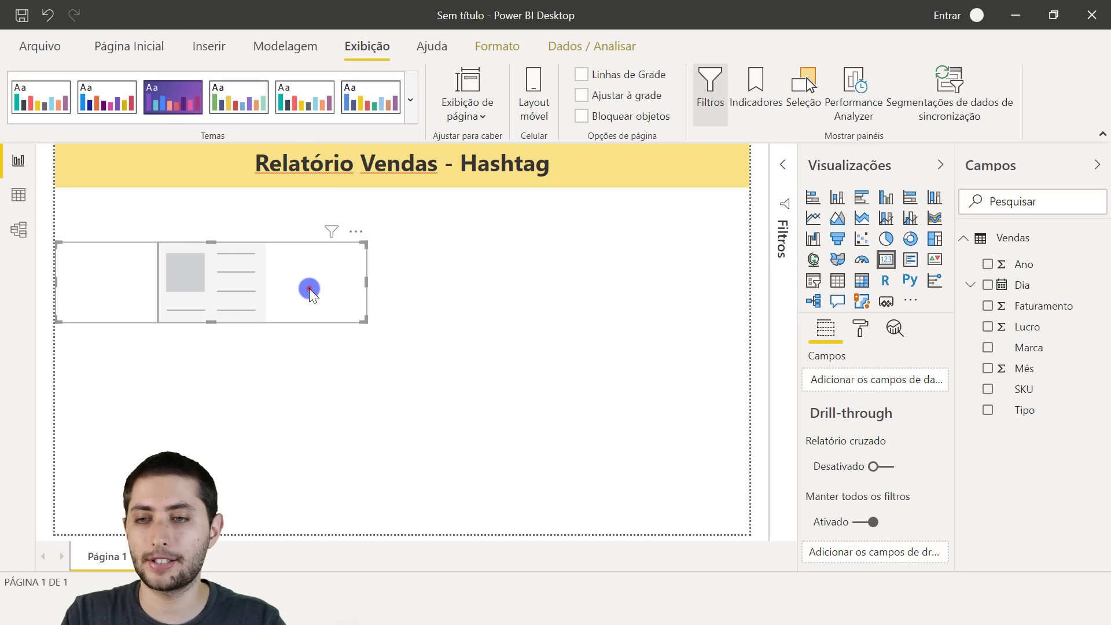
pyautogui.moveTo(309, 288); pyautogui.dragTo(310, 284)
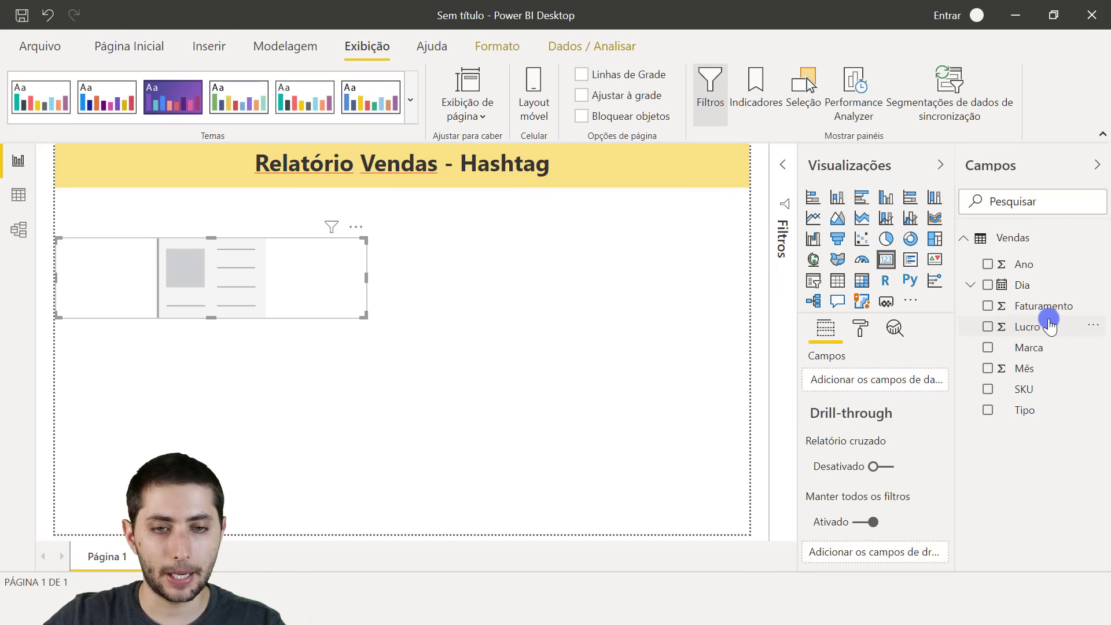
# - Examine the Vendas table's data, especially the Dia, Marca, Faturamento and Lucro columns, and return to the report page
pyautogui.moveTo(969, 294); pyautogui.dragTo(1104, 318)
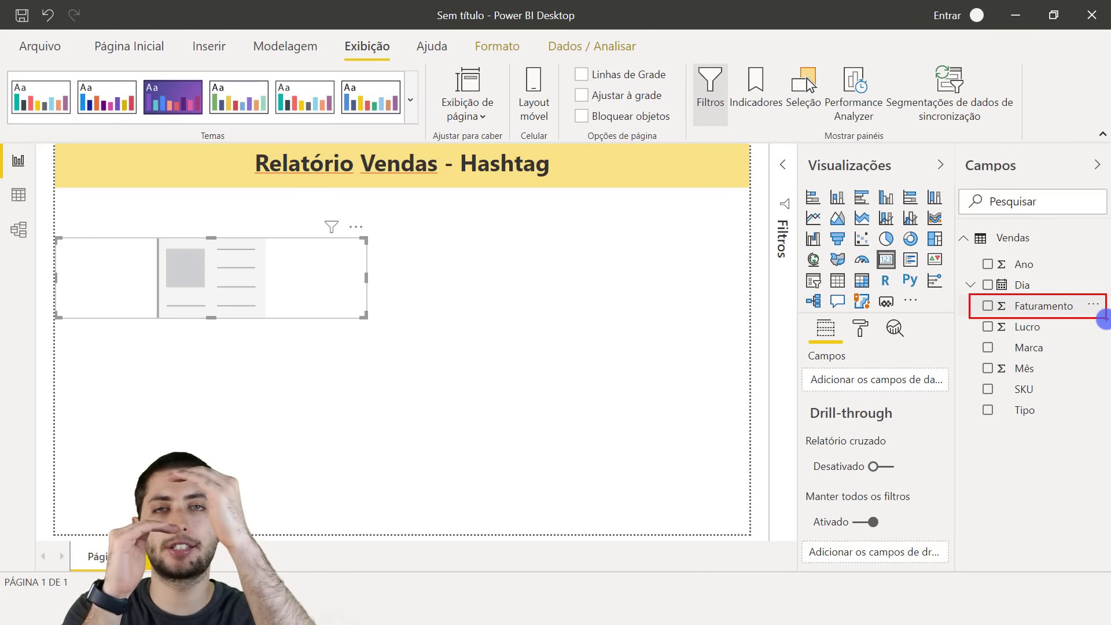
pyautogui.press('Escape')
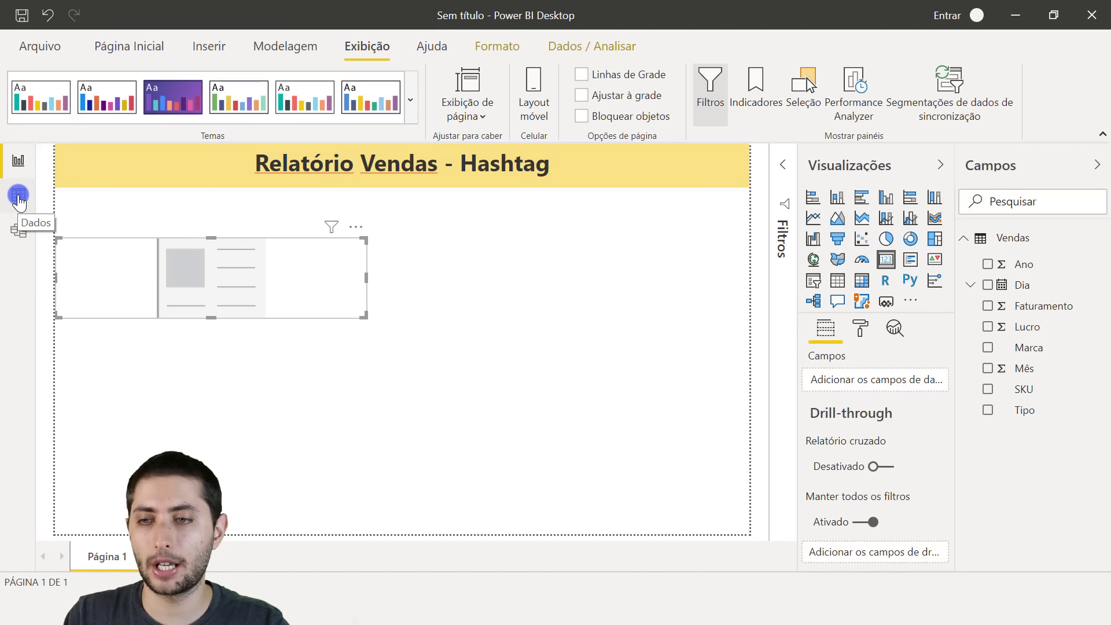
pyautogui.click(19, 201)
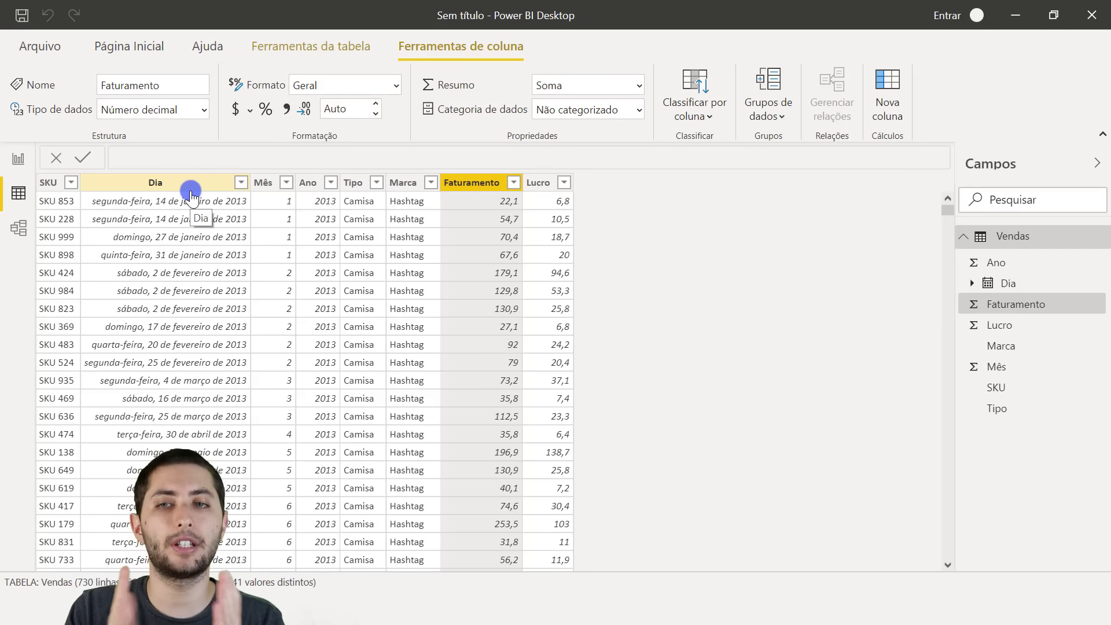
pyautogui.click(47, 201)
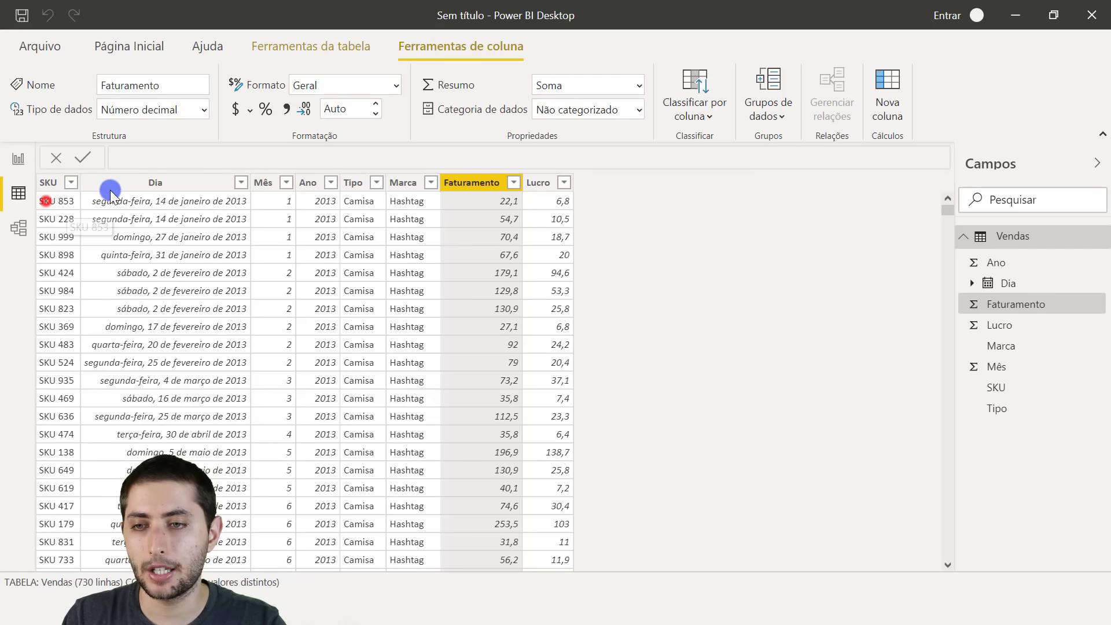
pyautogui.click(136, 203)
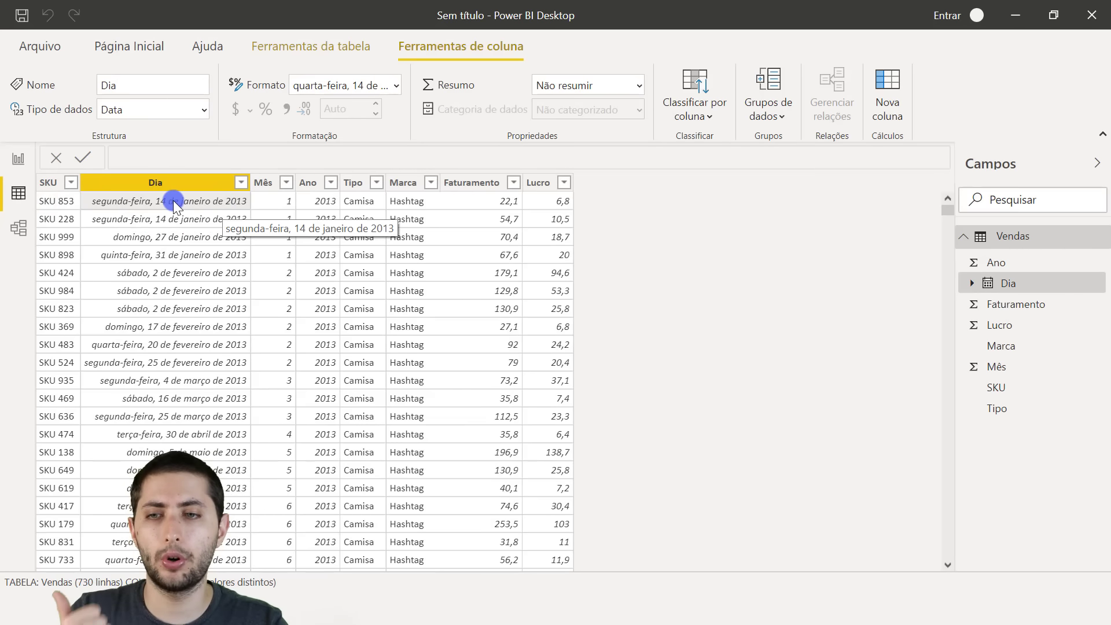
pyautogui.click(379, 200)
pyautogui.click(397, 197)
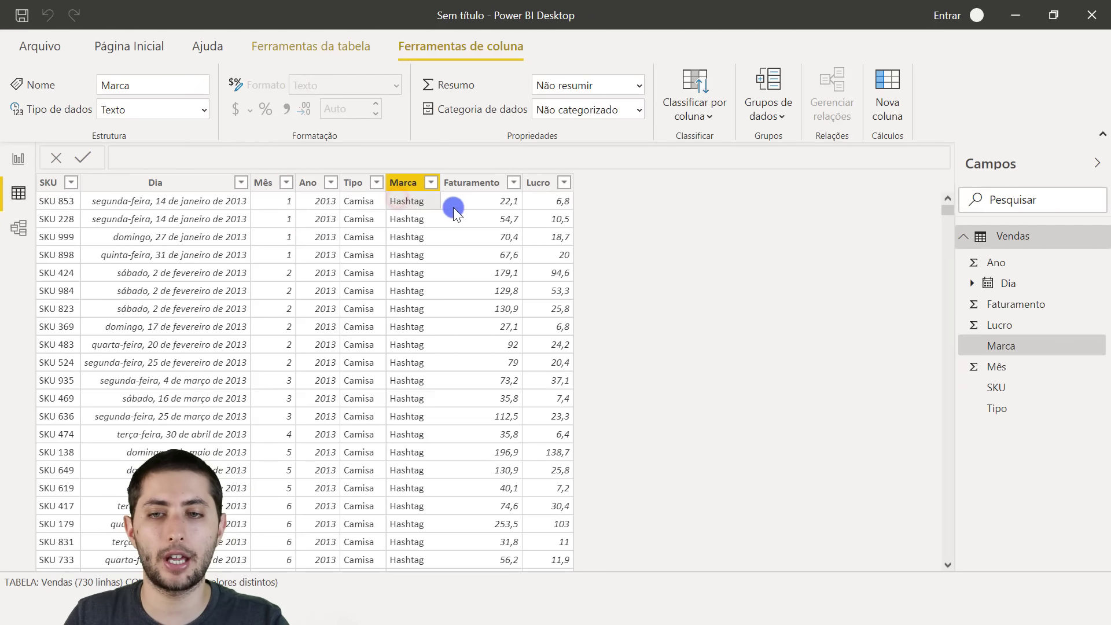
pyautogui.click(467, 194)
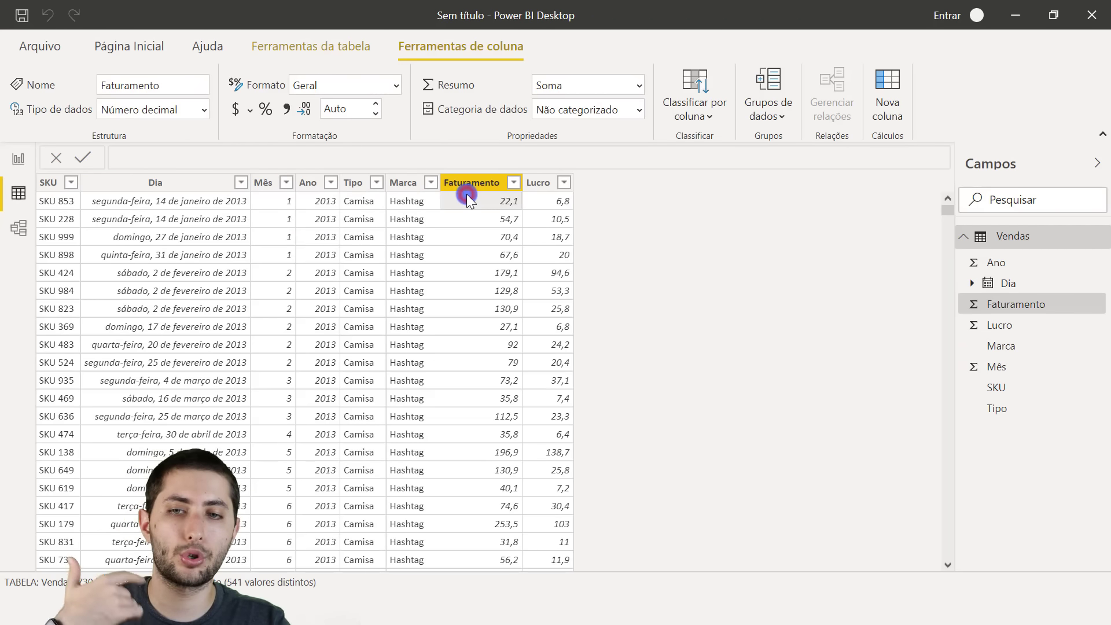
pyautogui.click(540, 200)
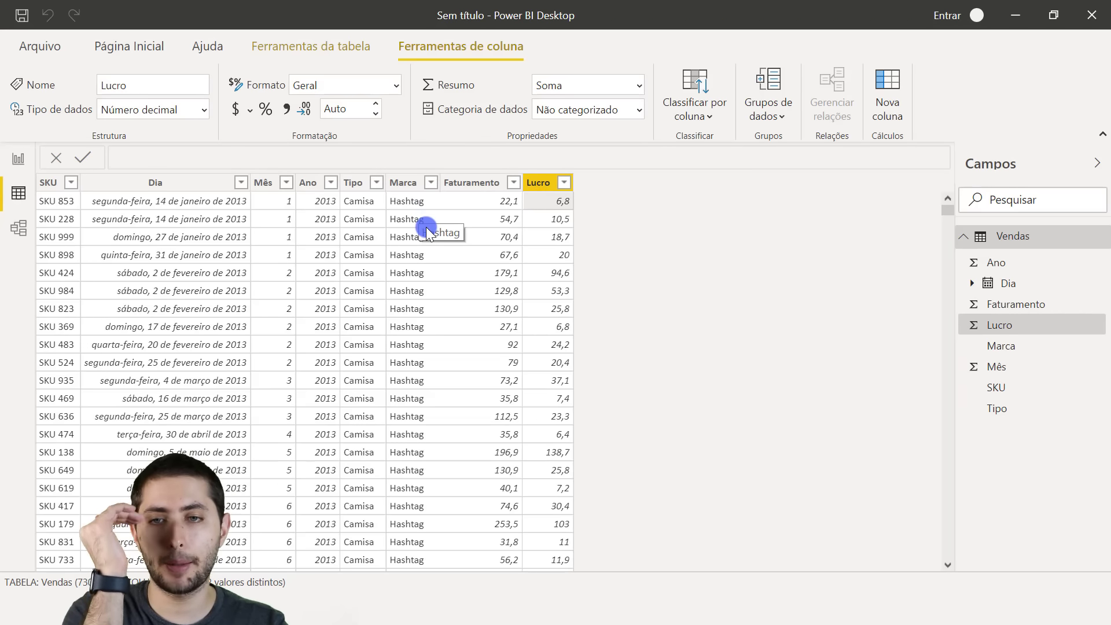
pyautogui.click(474, 181)
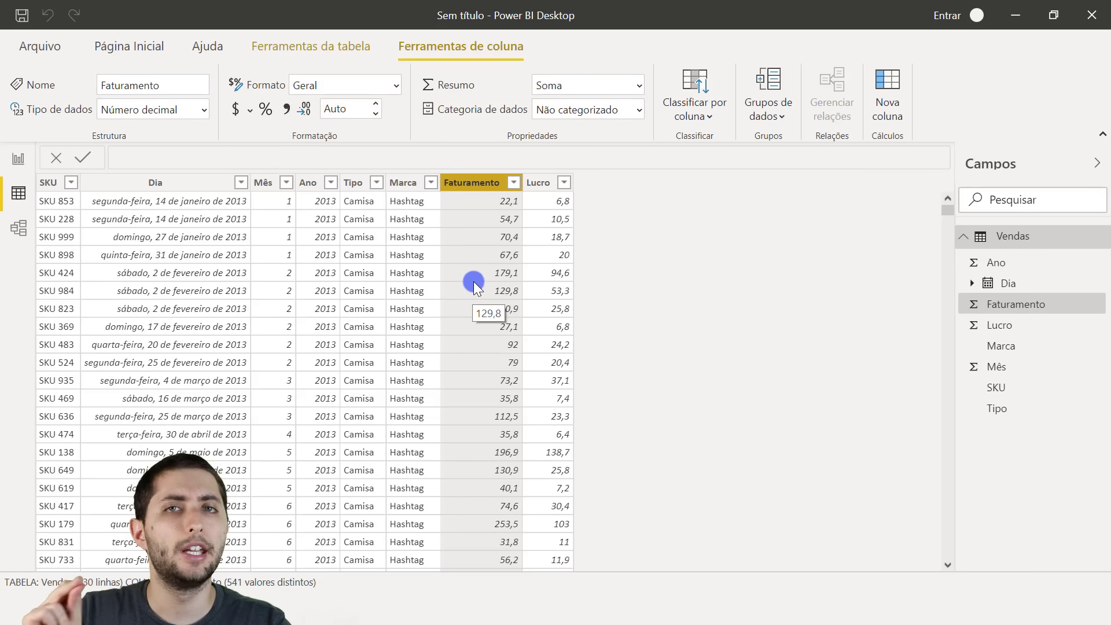
pyautogui.click(12, 164)
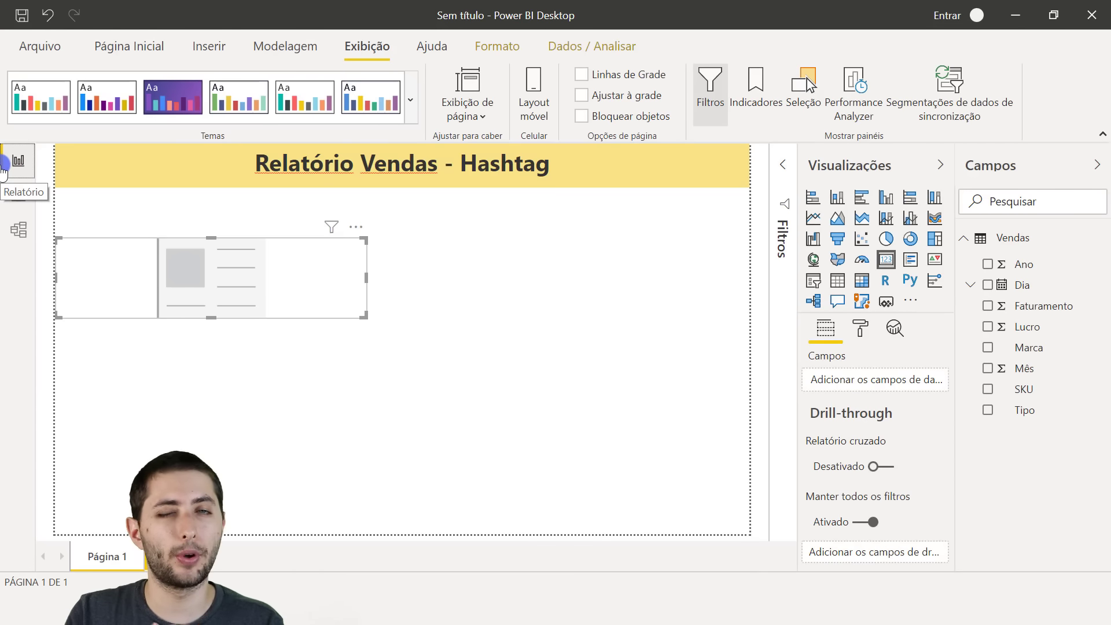
pyautogui.click(151, 278)
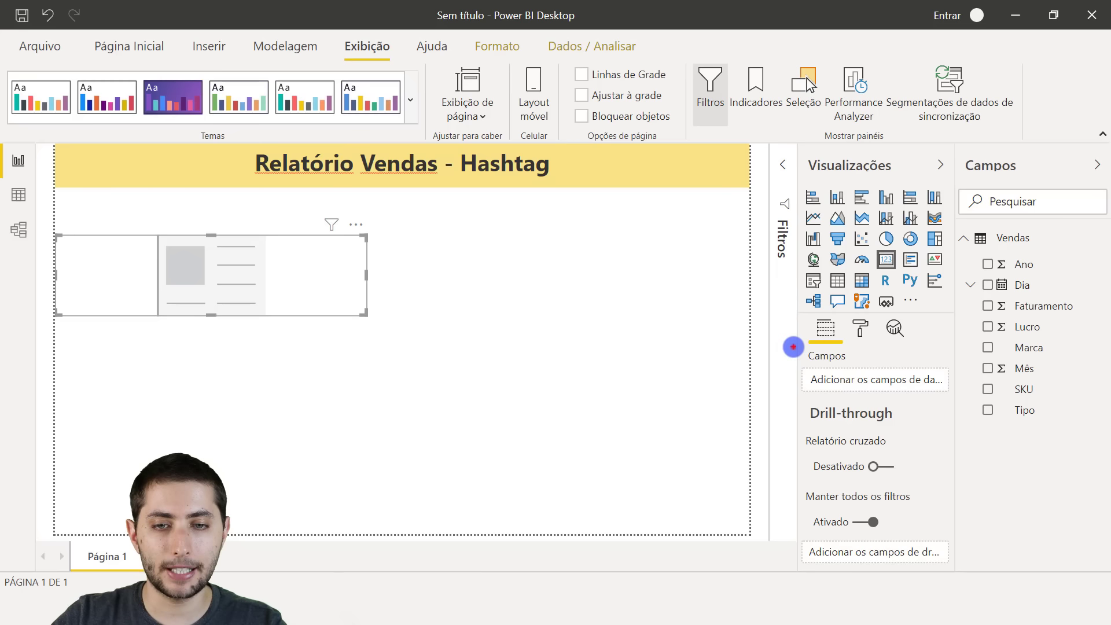
pyautogui.moveTo(793, 346)
pyautogui.mouseDown()
pyautogui.moveTo(887, 400)
pyautogui.moveTo(953, 409)
pyautogui.mouseUp()
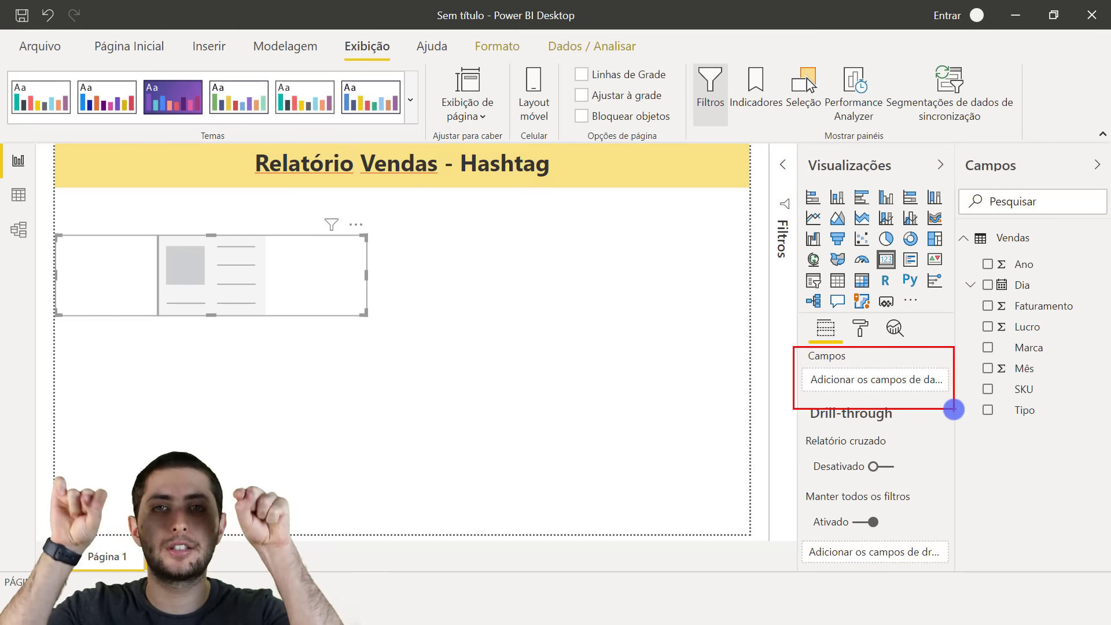
pyautogui.press('Escape')
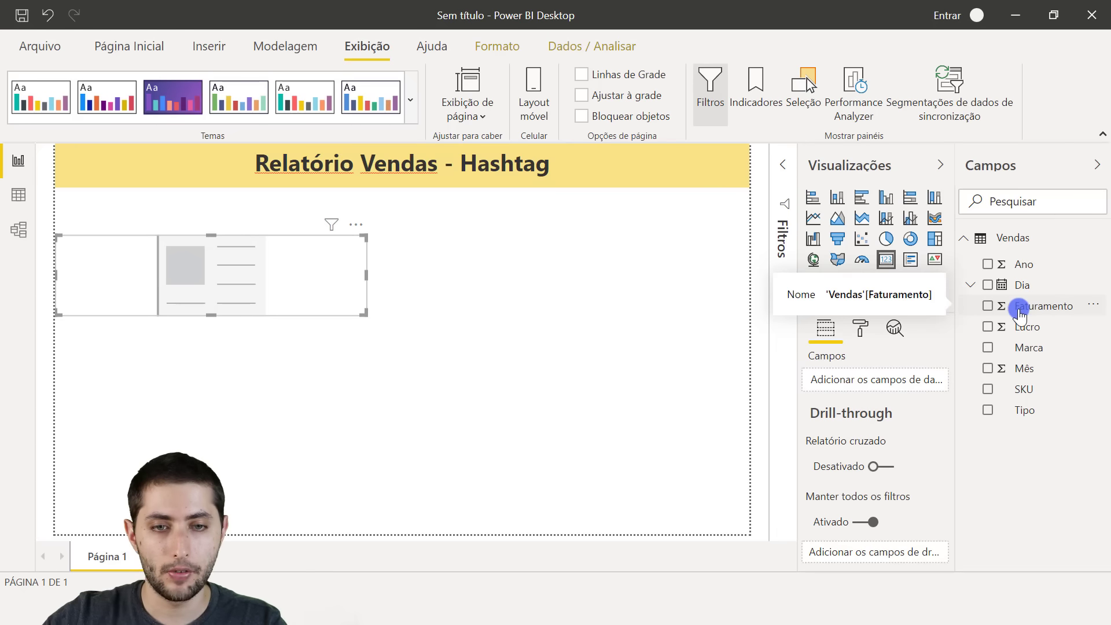
pyautogui.hotkey('ctrl', '2')
pyautogui.moveTo(970, 291); pyautogui.dragTo(1088, 322)
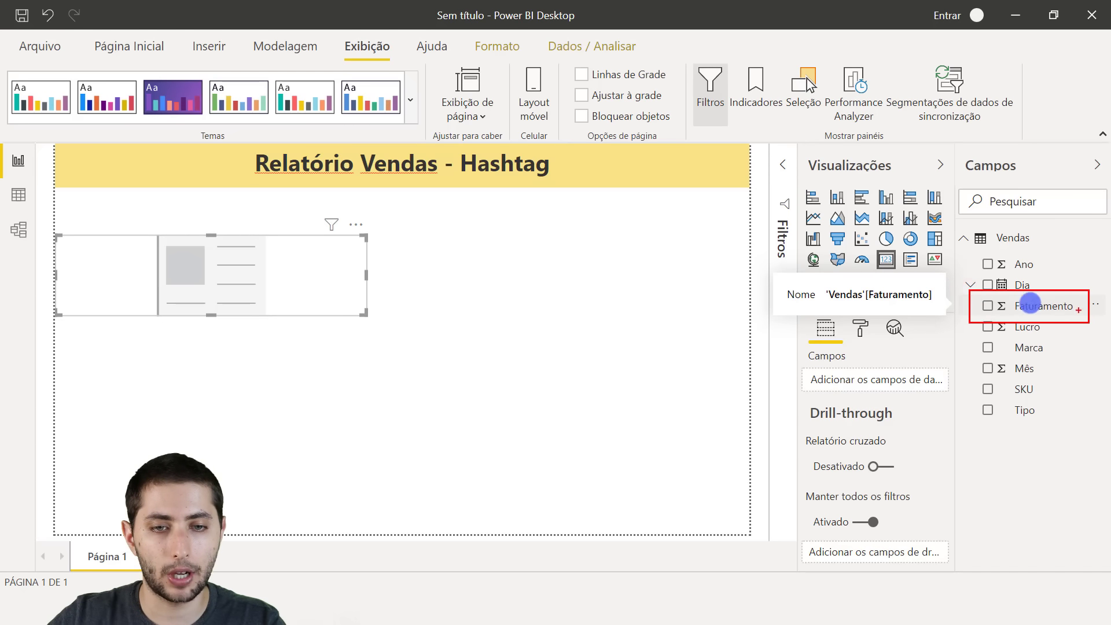
# - Add the Faturamento field from the Vendas table to the card
pyautogui.moveTo(970, 317); pyautogui.dragTo(922, 378)
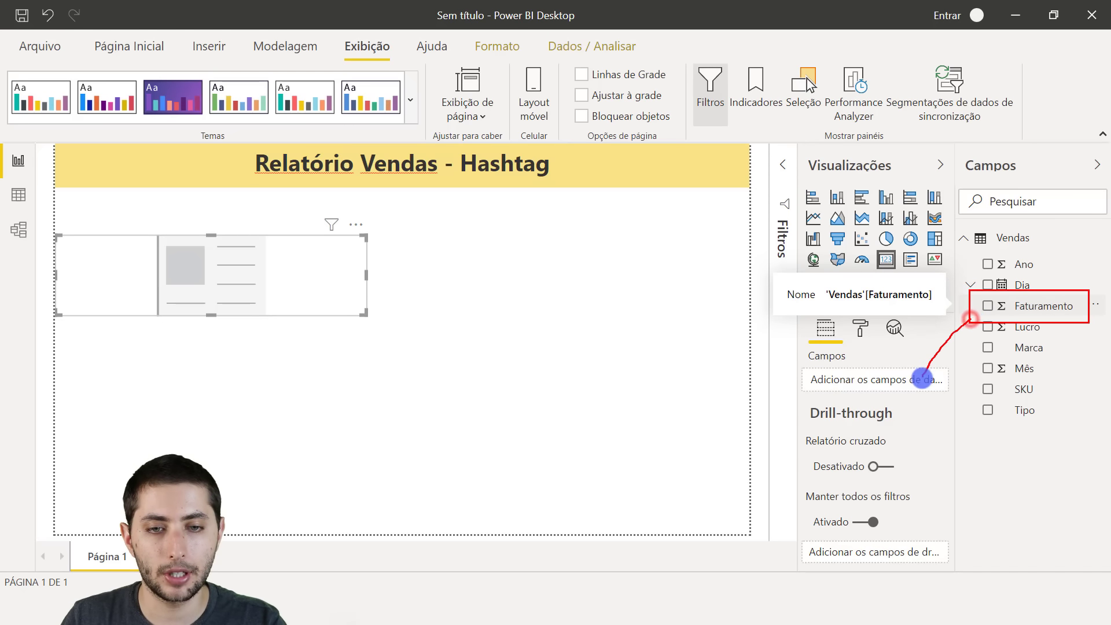
pyautogui.press('Escape')
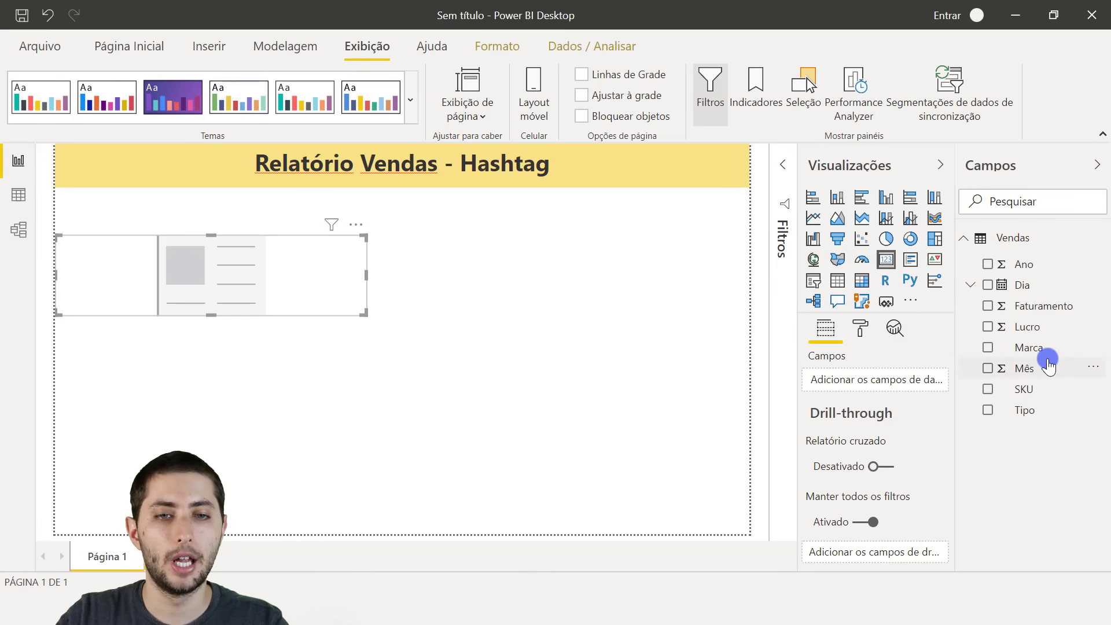
pyautogui.click(1046, 315)
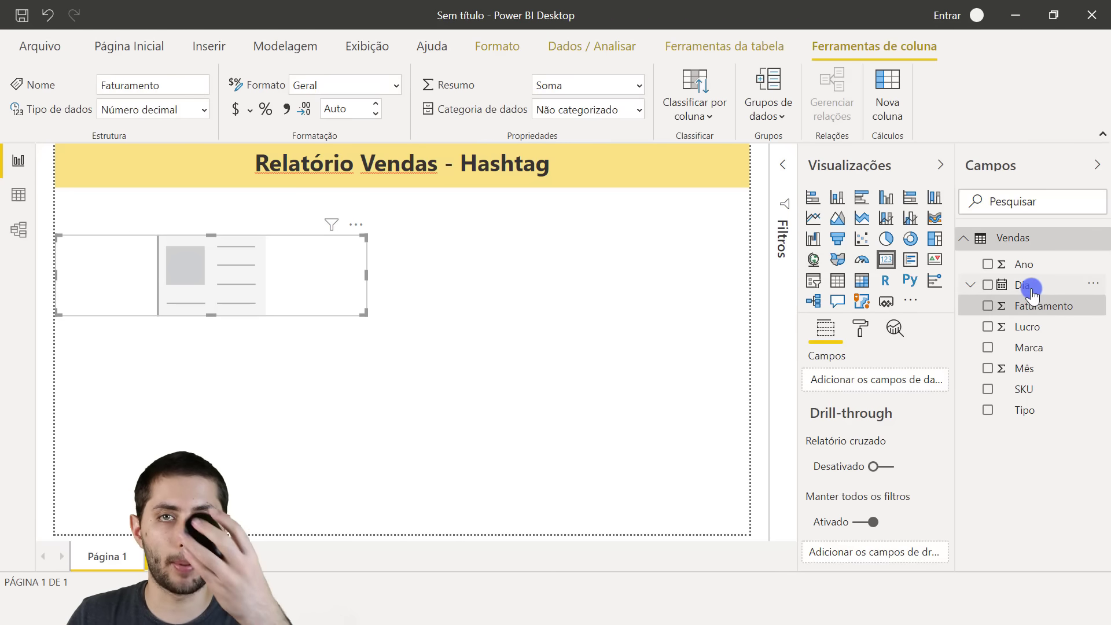
pyautogui.moveTo(1025, 317); pyautogui.dragTo(866, 384)
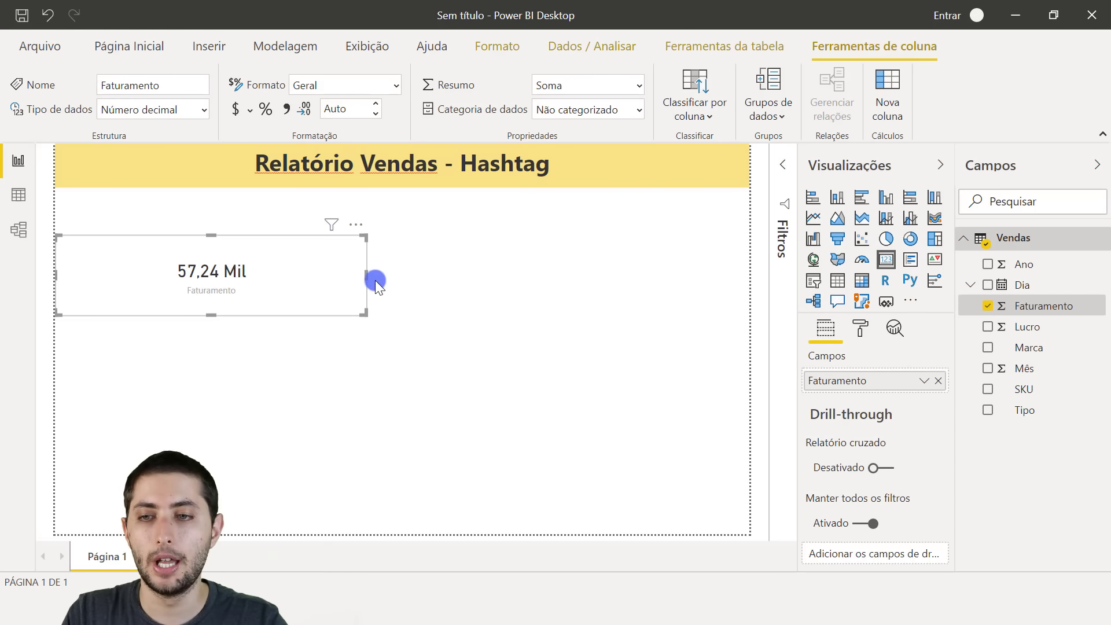
pyautogui.click(175, 252)
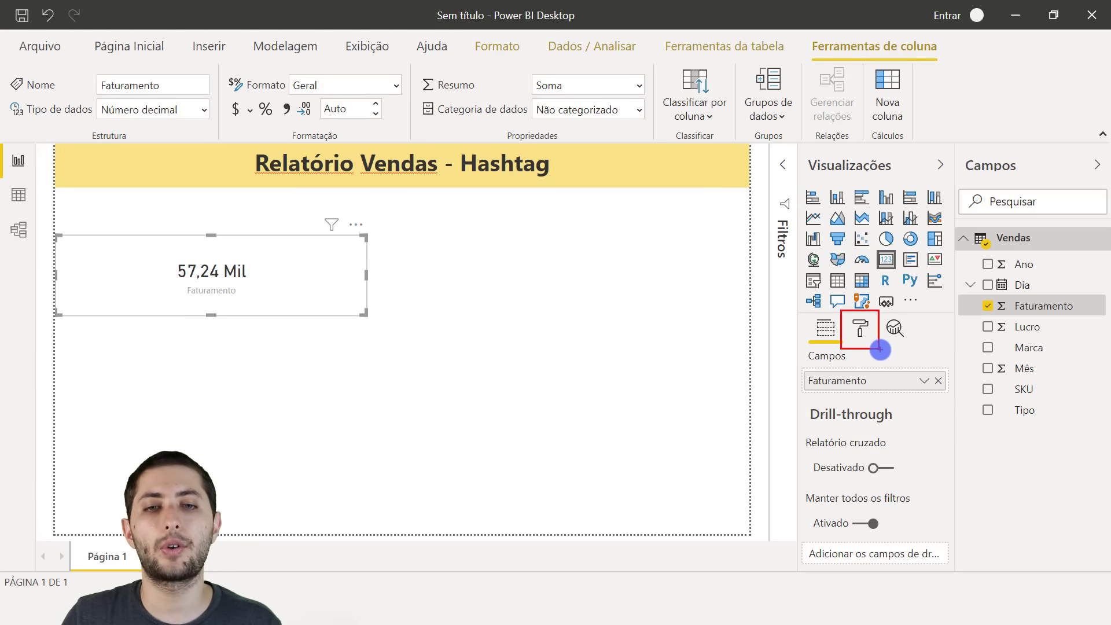
# - Try the theme yellow as the colour of the card's data label and settle on black instead
pyautogui.click(854, 339)
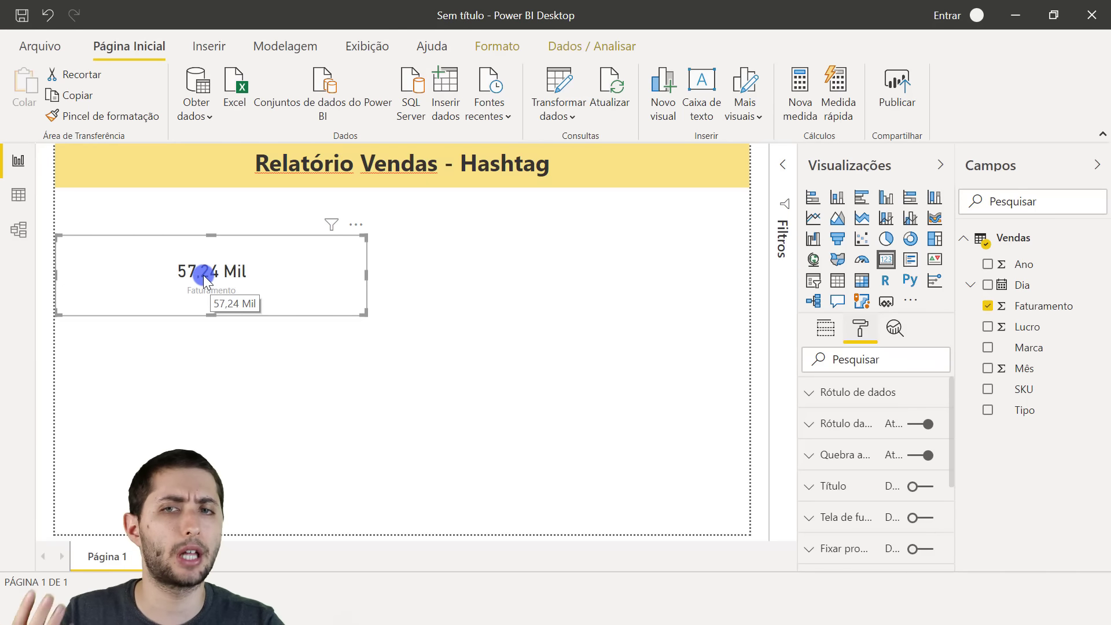
pyautogui.click(868, 393)
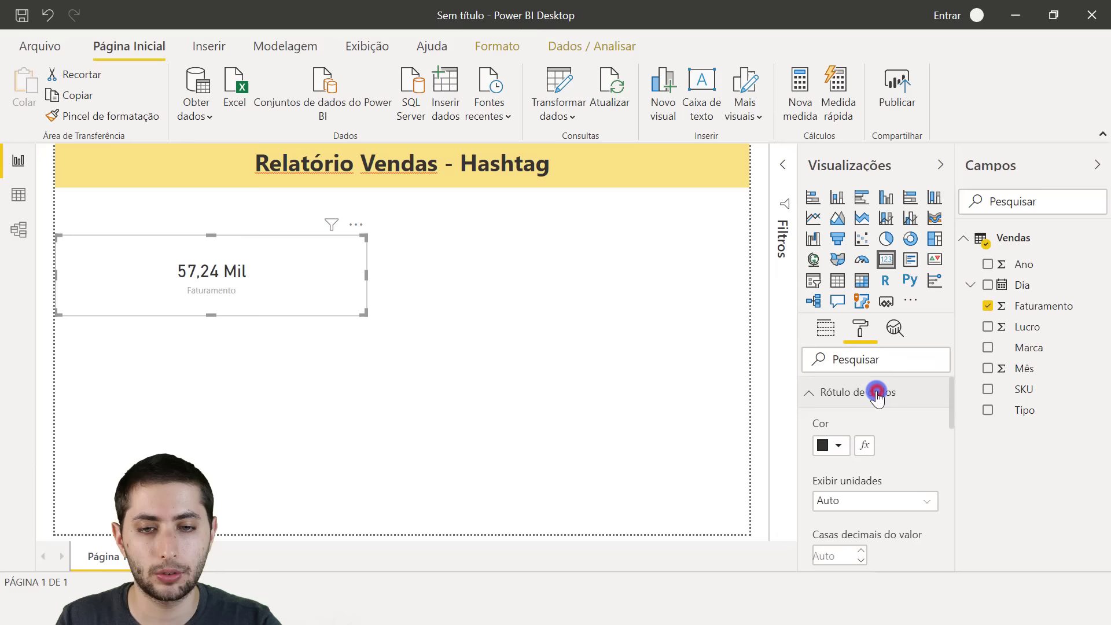
pyautogui.click(837, 444)
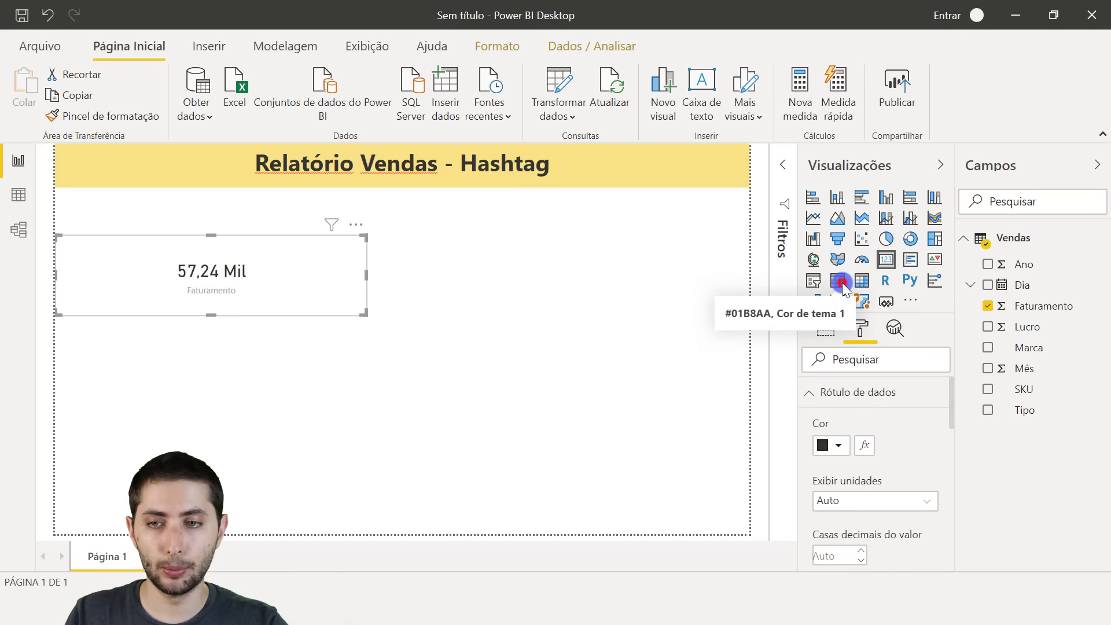
pyautogui.click(835, 445)
pyautogui.click(886, 282)
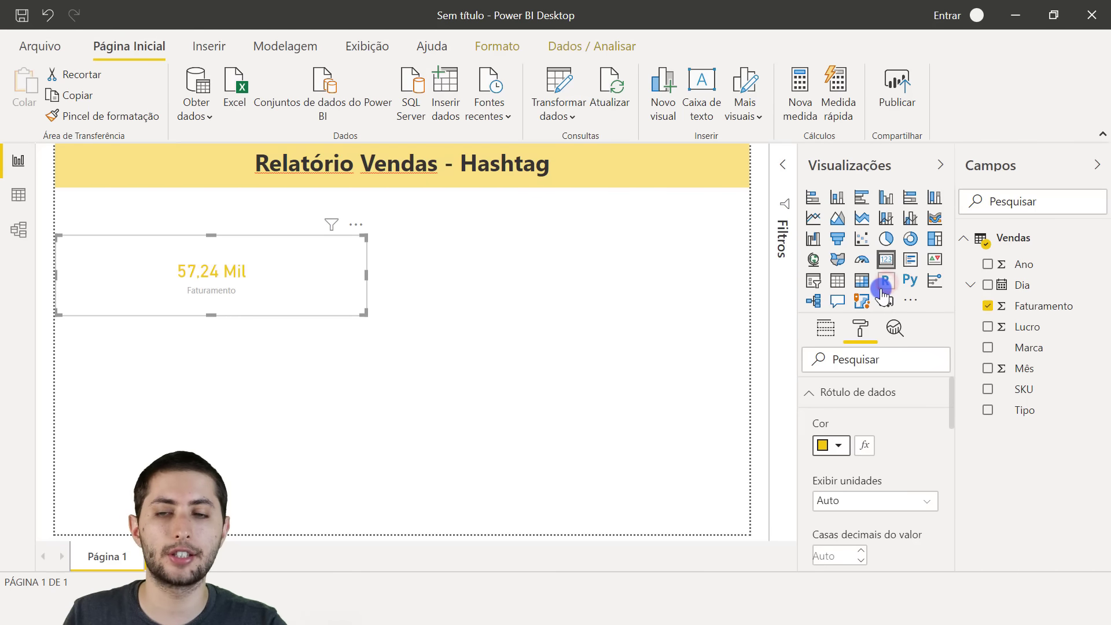
pyautogui.click(835, 452)
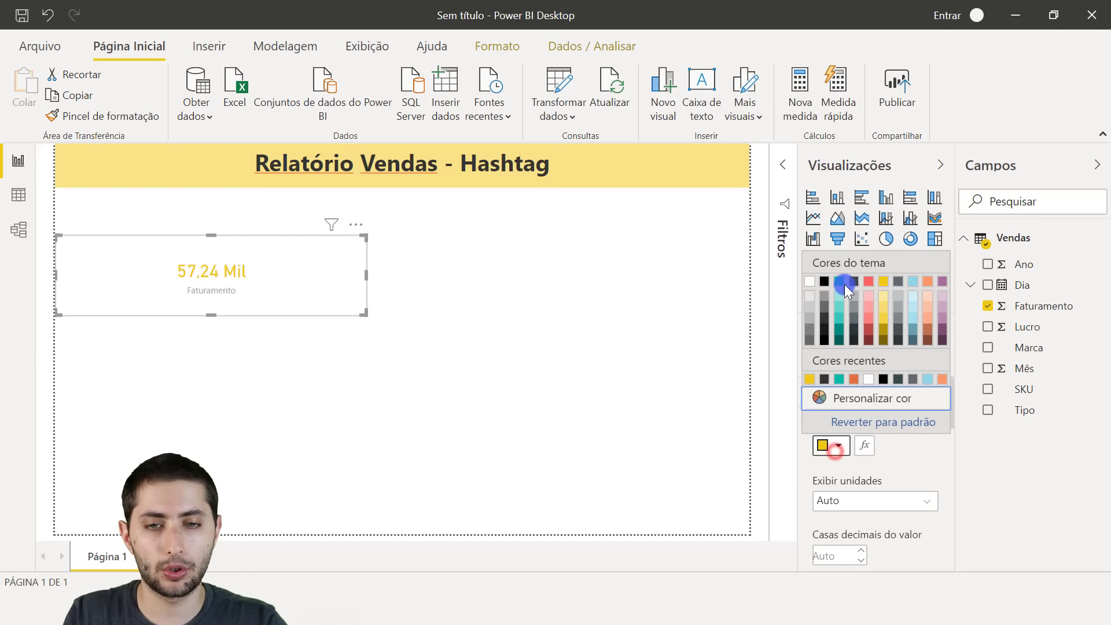
pyautogui.click(827, 280)
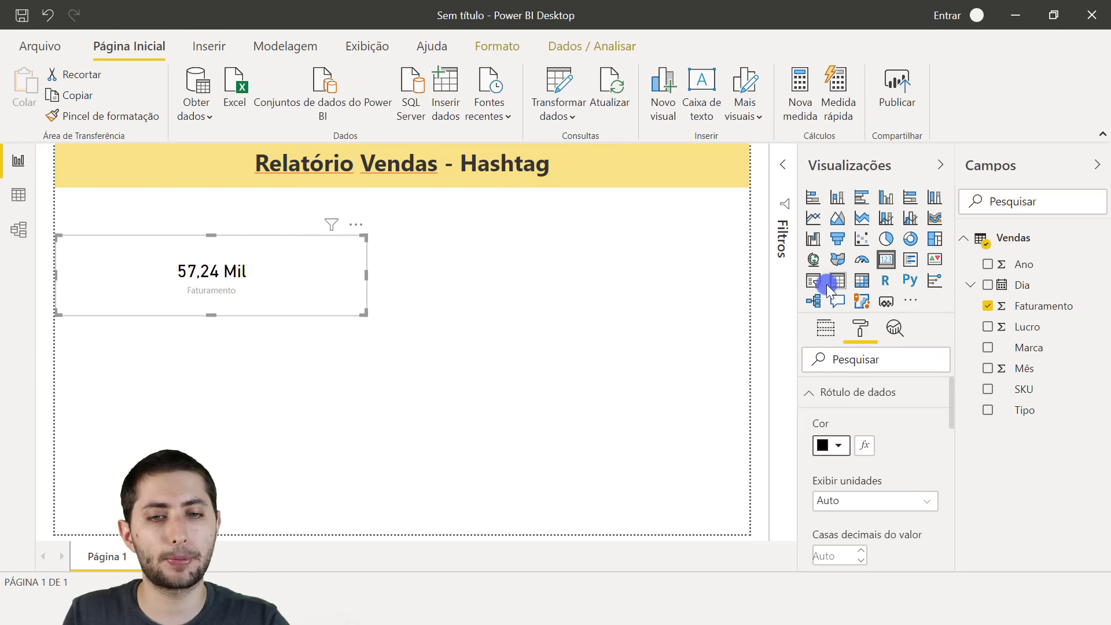
pyautogui.click(825, 402)
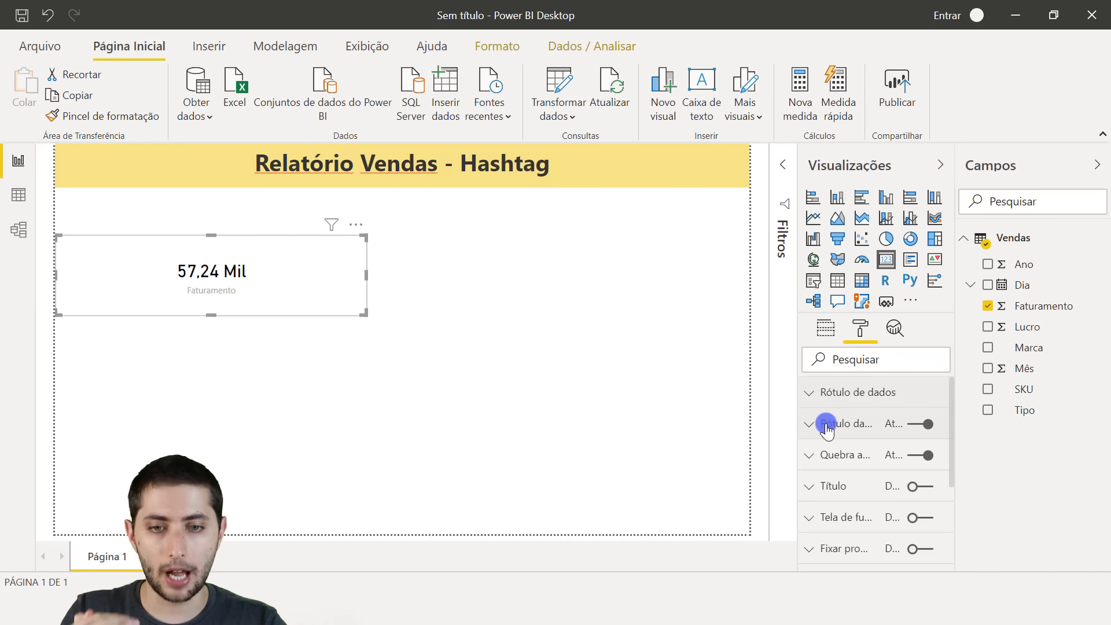
# - Enable the card's background (Tela de fundo) and fill it with a lighter shade of the theme yellow
pyautogui.scroll(-3, 836, 454)
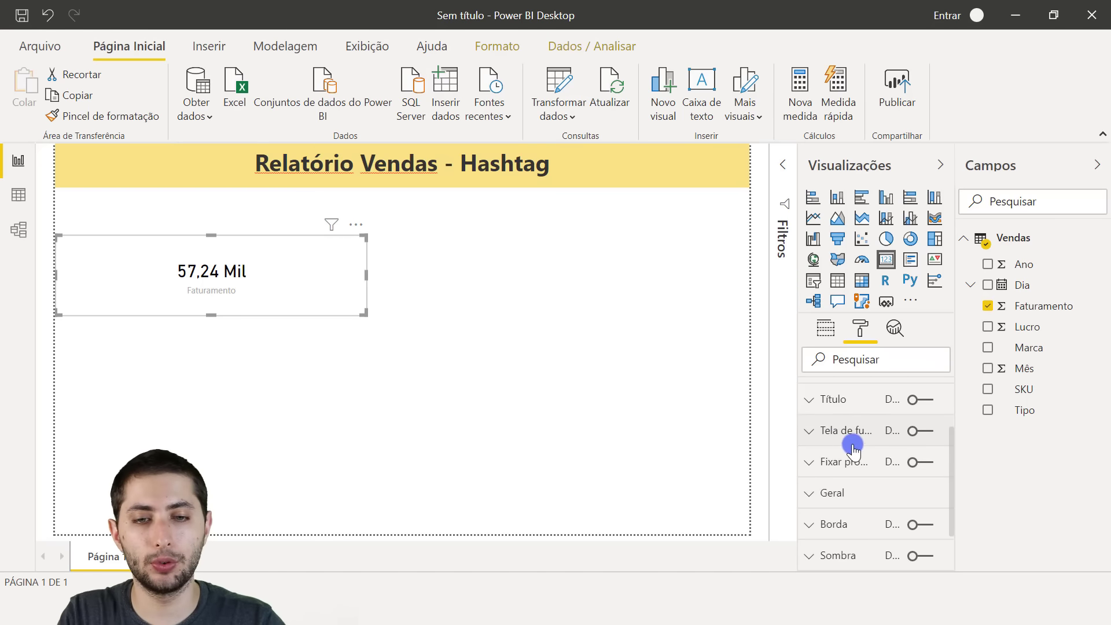
pyautogui.click(914, 438)
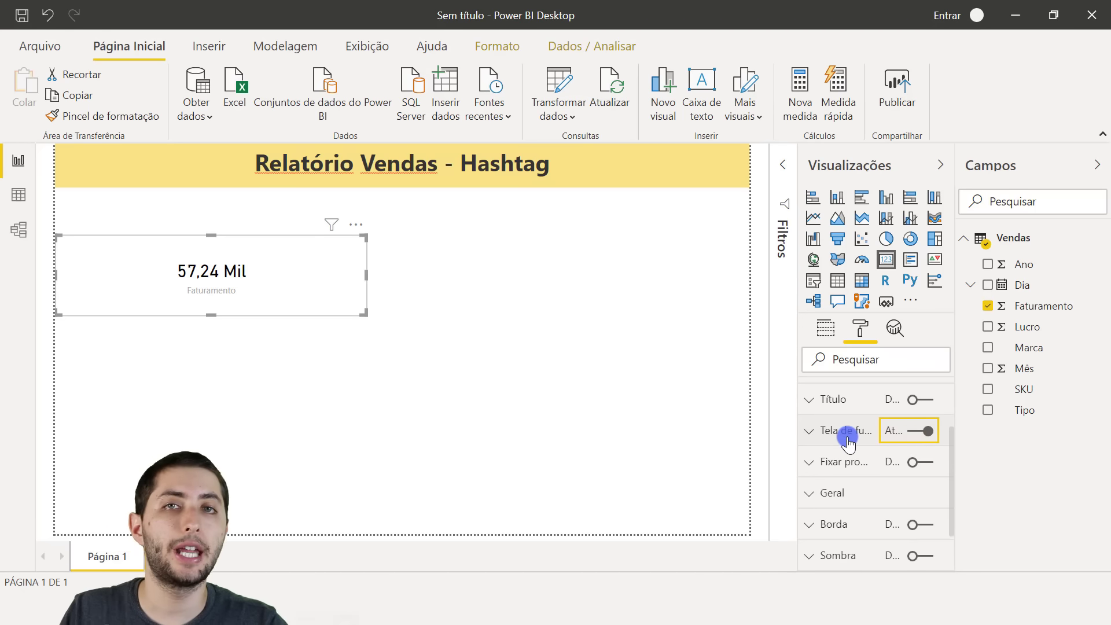
pyautogui.click(810, 436)
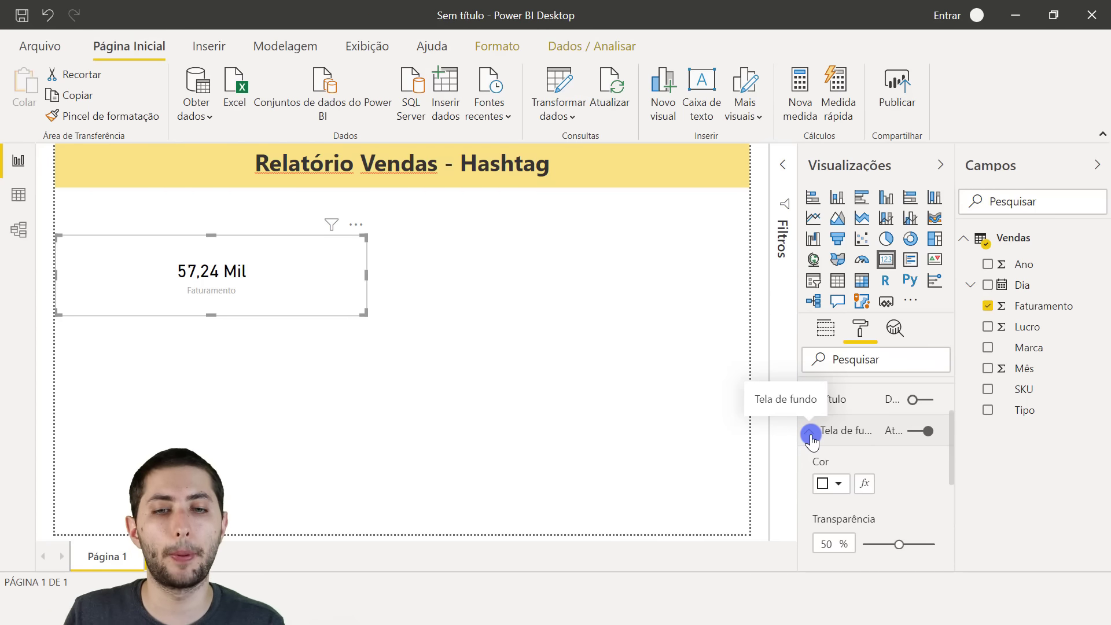
pyautogui.click(836, 485)
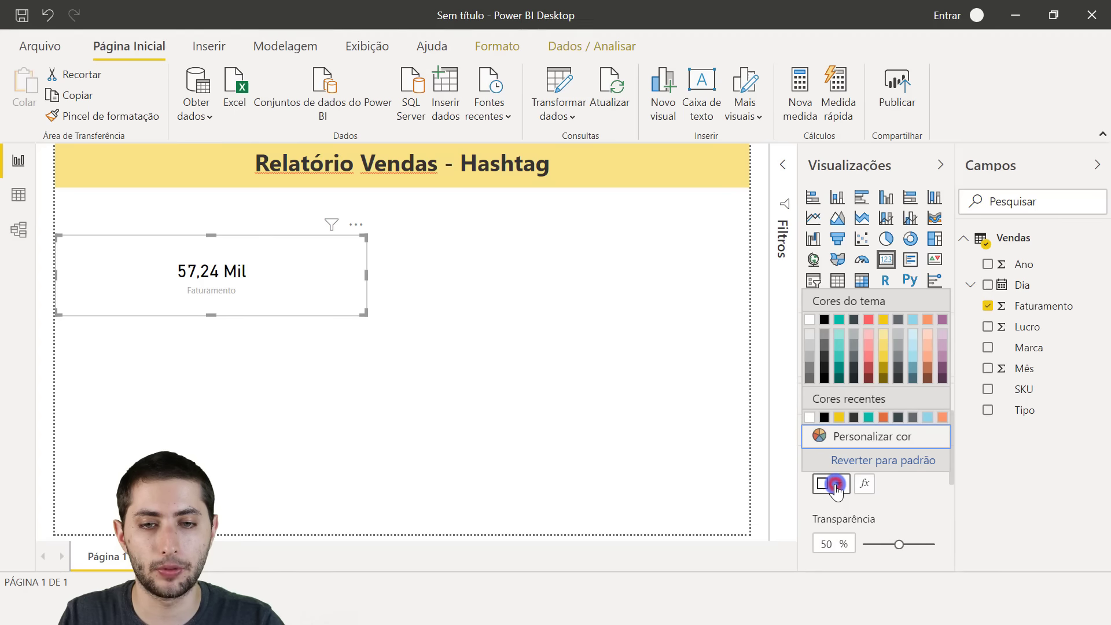
pyautogui.click(886, 359)
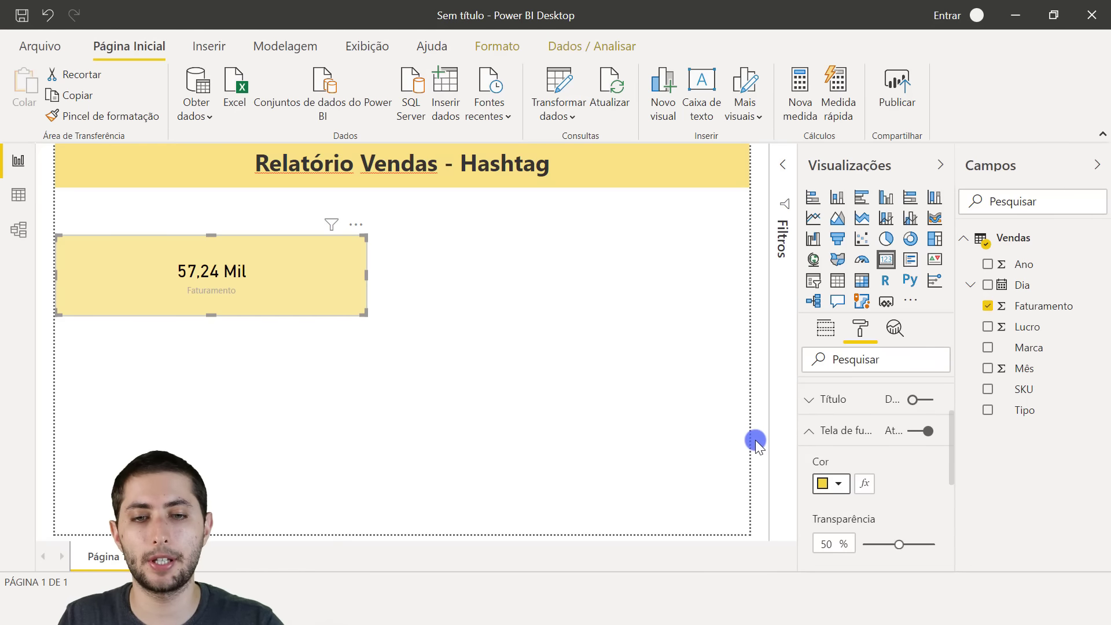
pyautogui.click(827, 431)
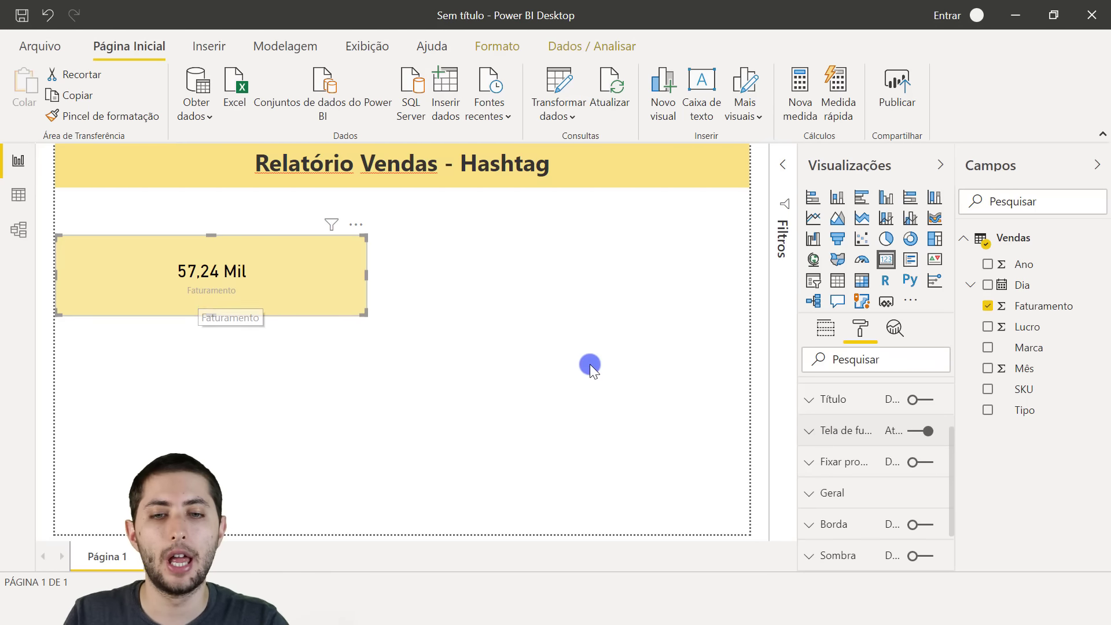
# - Turn off the category label that shows the field name below the card's value
pyautogui.scroll(3, 920, 522)
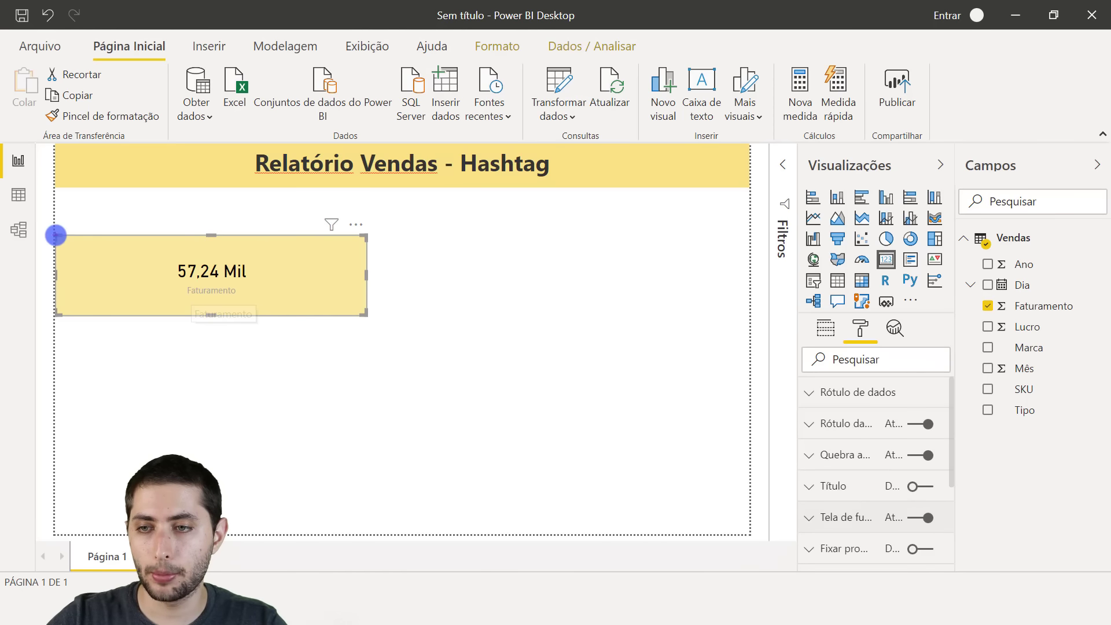
pyautogui.moveTo(56, 235)
pyautogui.mouseDown()
pyautogui.moveTo(147, 261)
pyautogui.moveTo(372, 243)
pyautogui.moveTo(366, 252)
pyautogui.mouseUp()
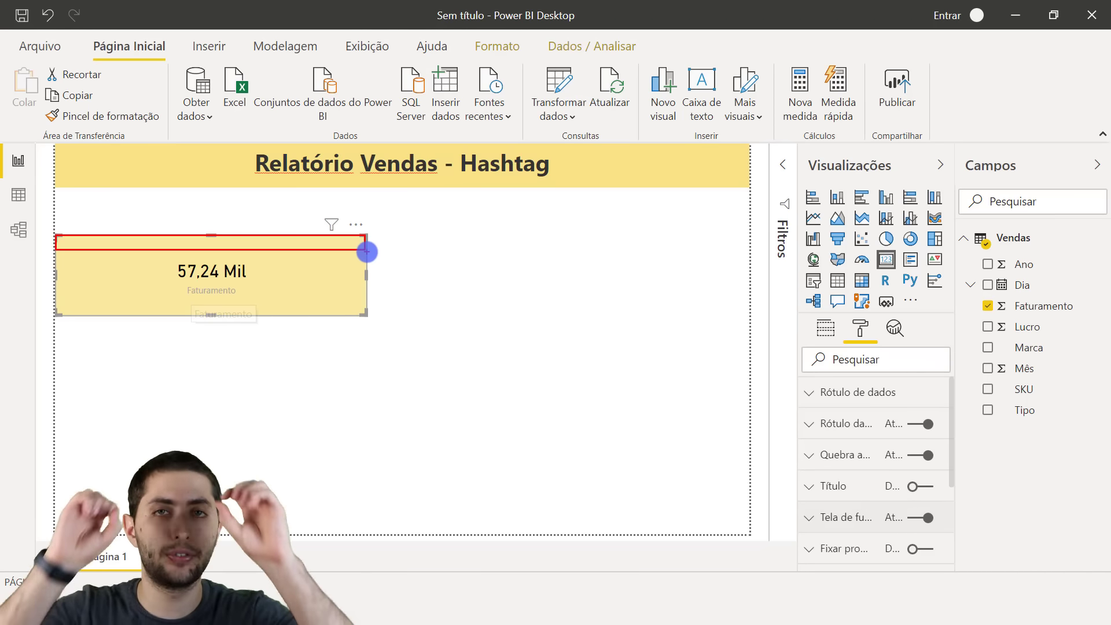
pyautogui.press('Escape')
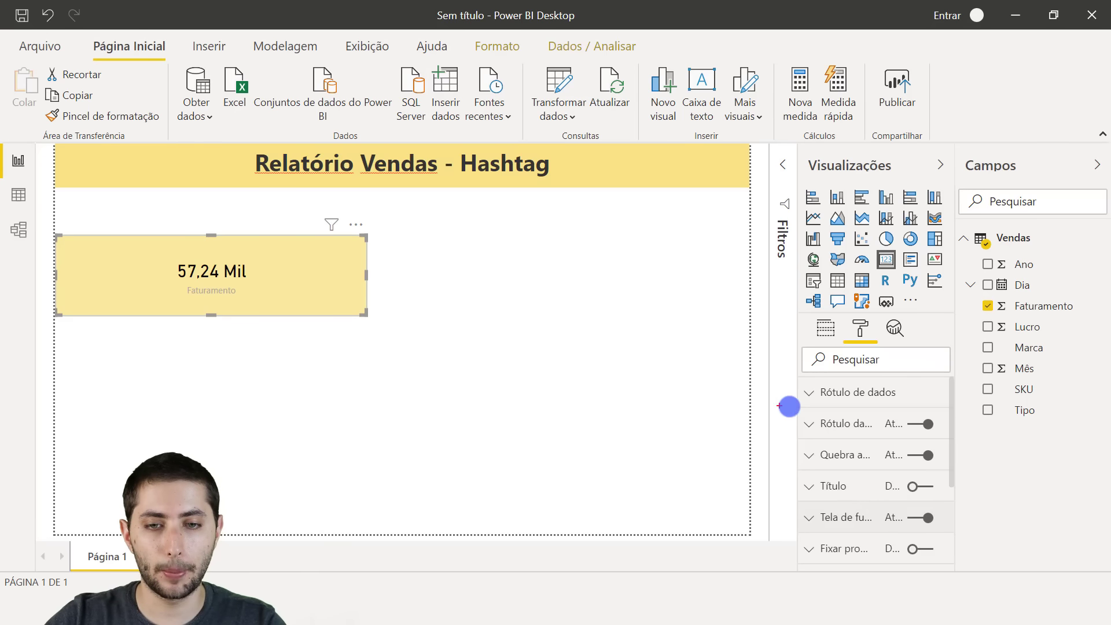
pyautogui.moveTo(790, 406); pyautogui.dragTo(968, 440)
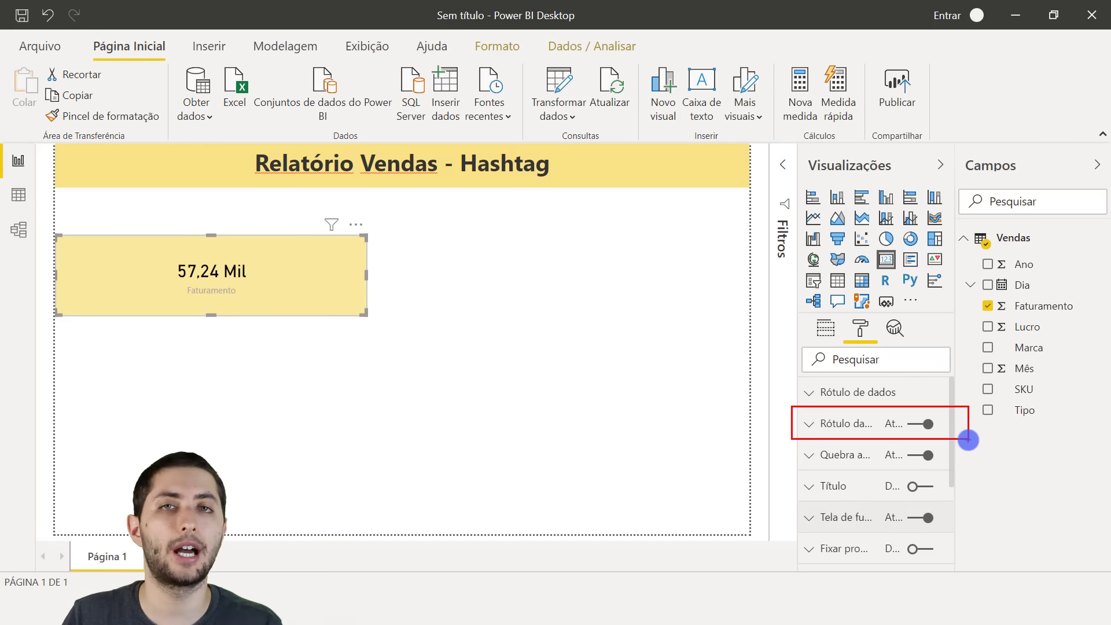
pyautogui.click(927, 424)
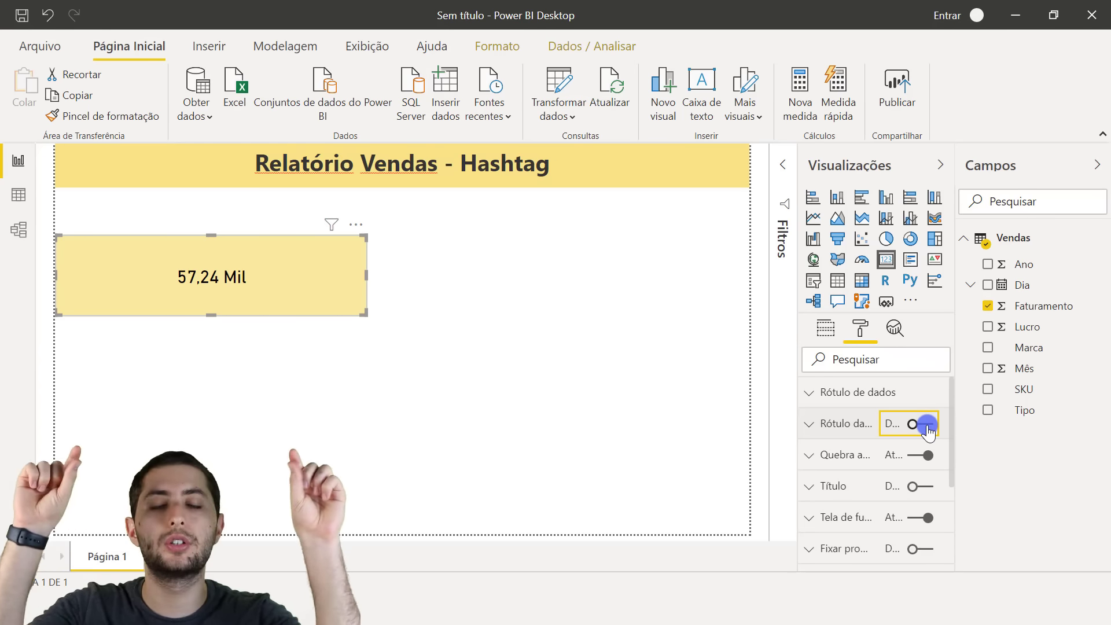
# - Enable the card's title and set its text to "Faturamento da Empresa"
pyautogui.scroll(-3, 855, 427)
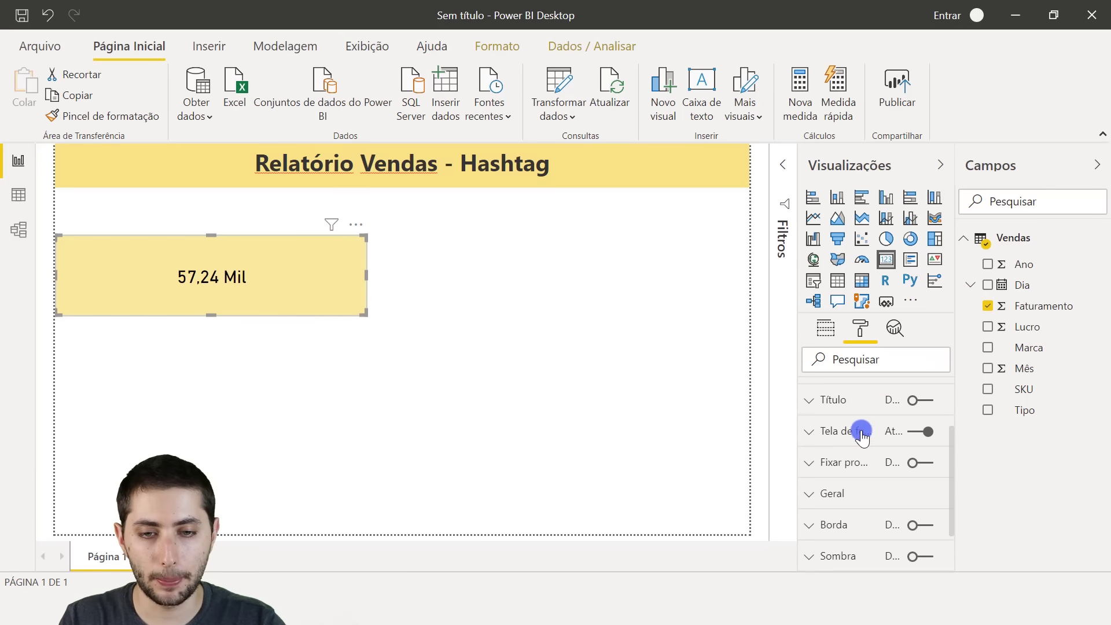
pyautogui.scroll(3, 839, 474)
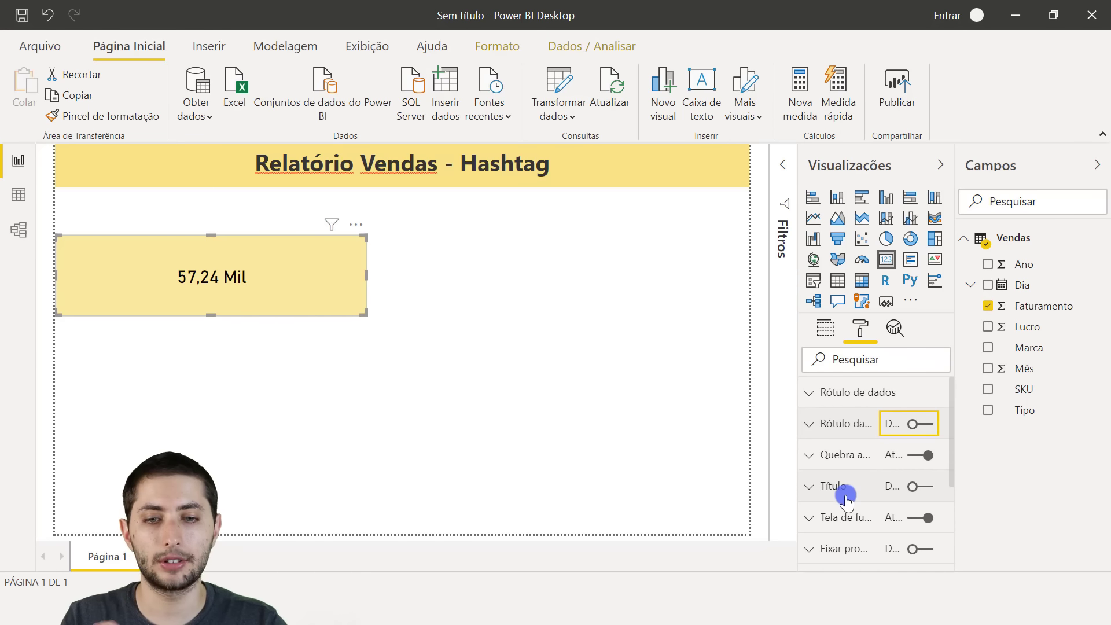
pyautogui.click(919, 486)
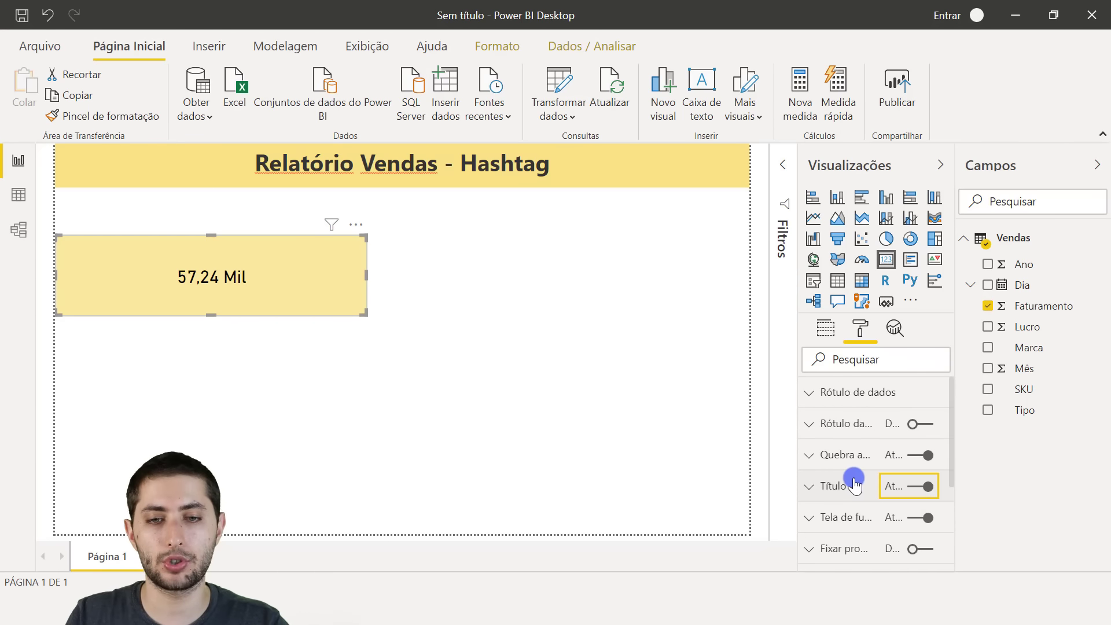
pyautogui.click(840, 489)
pyautogui.scroll(-3, 843, 493)
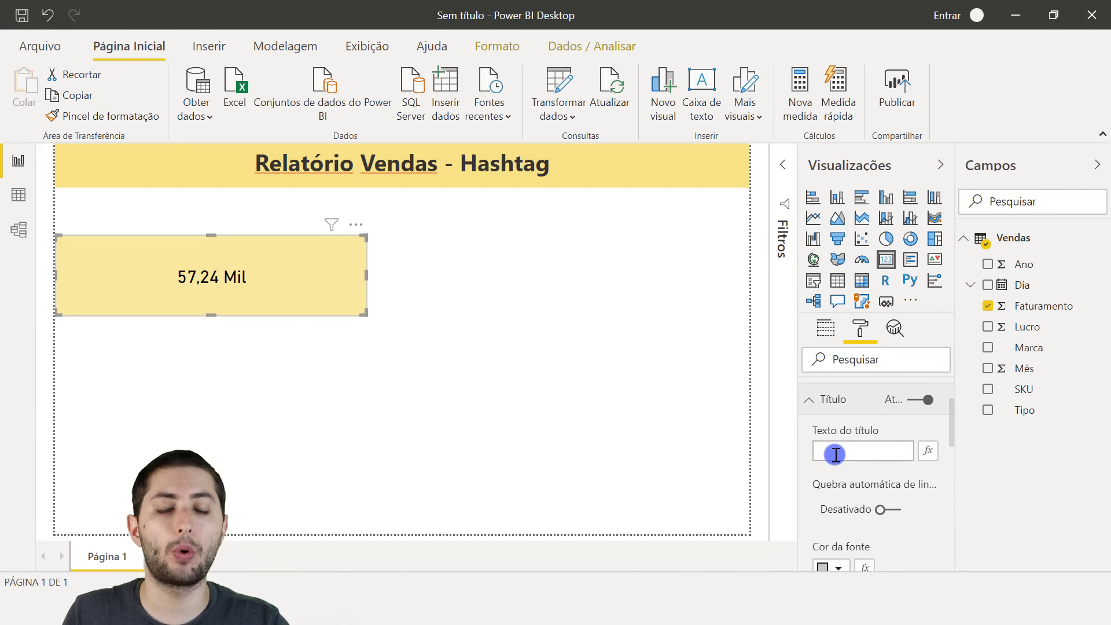
pyautogui.click(835, 454)
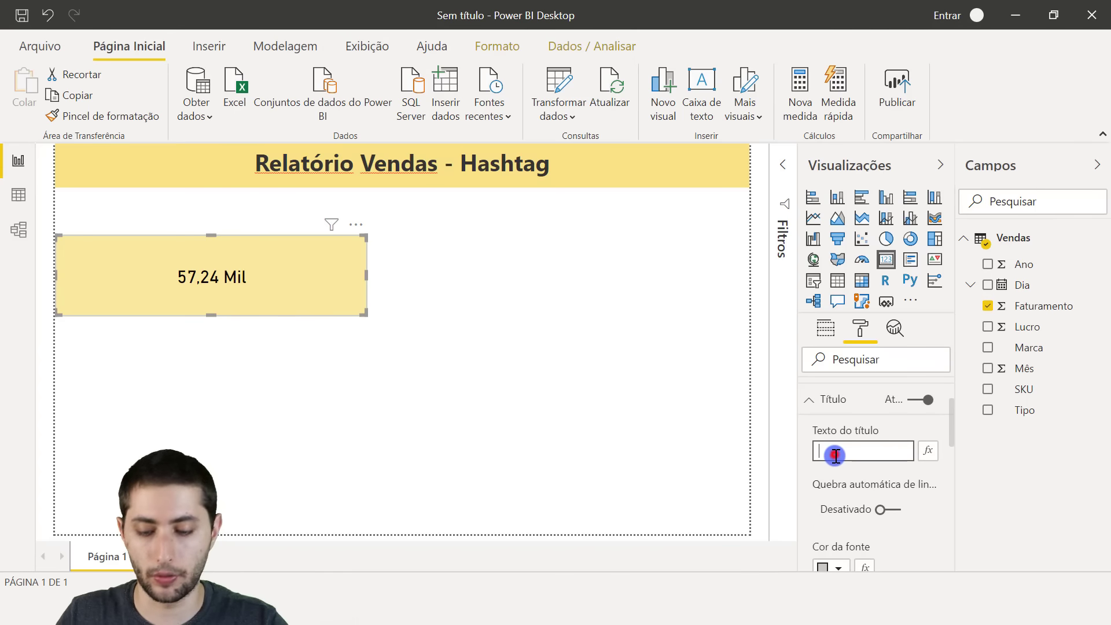
pyautogui.write('Faturame')
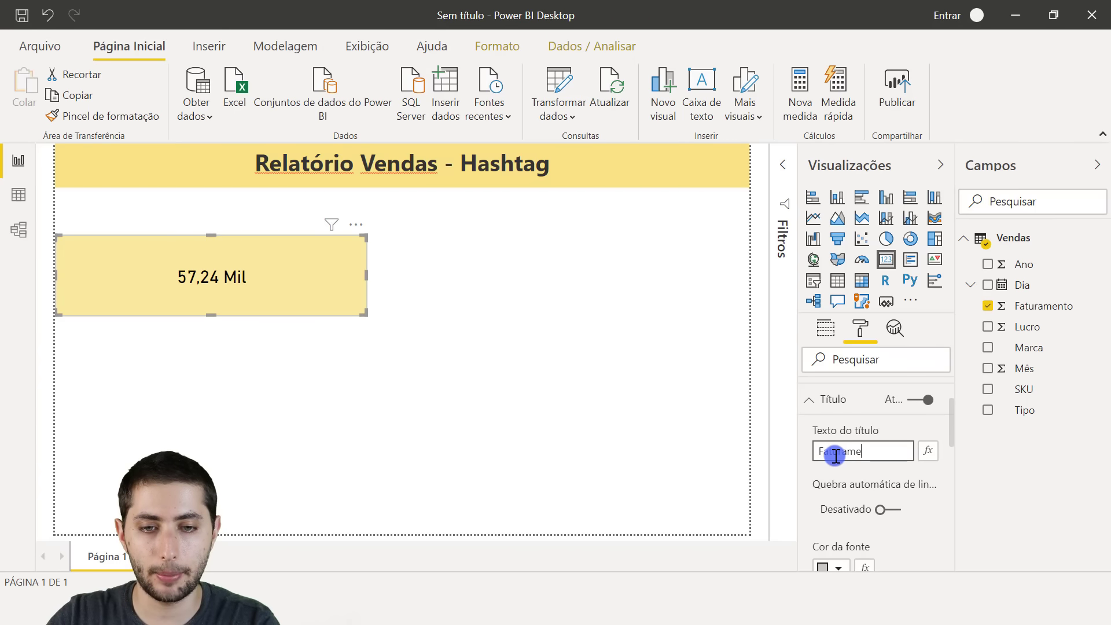
pyautogui.write('nto da Empresa')
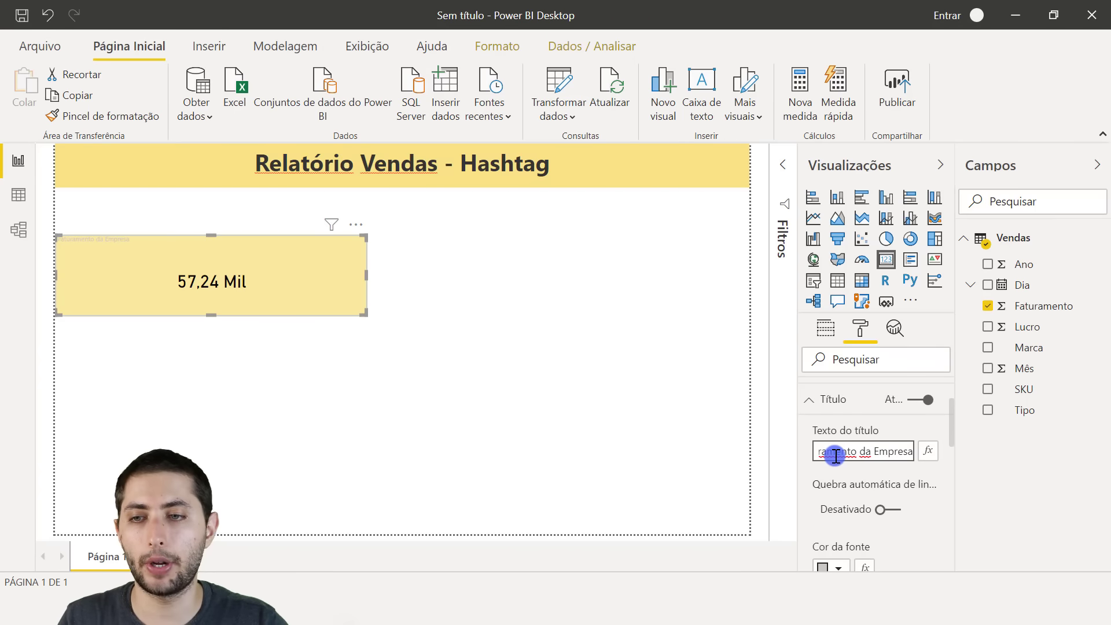
pyautogui.press('Return')
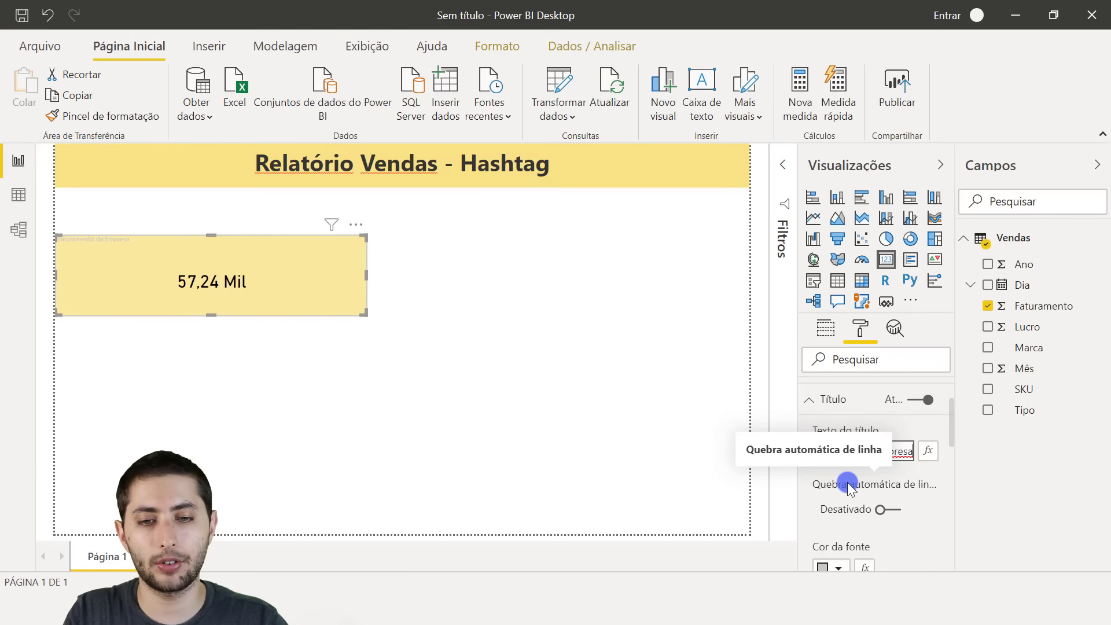
# - Give the card's title a black background and a white font colour
pyautogui.scroll(-1, 848, 486)
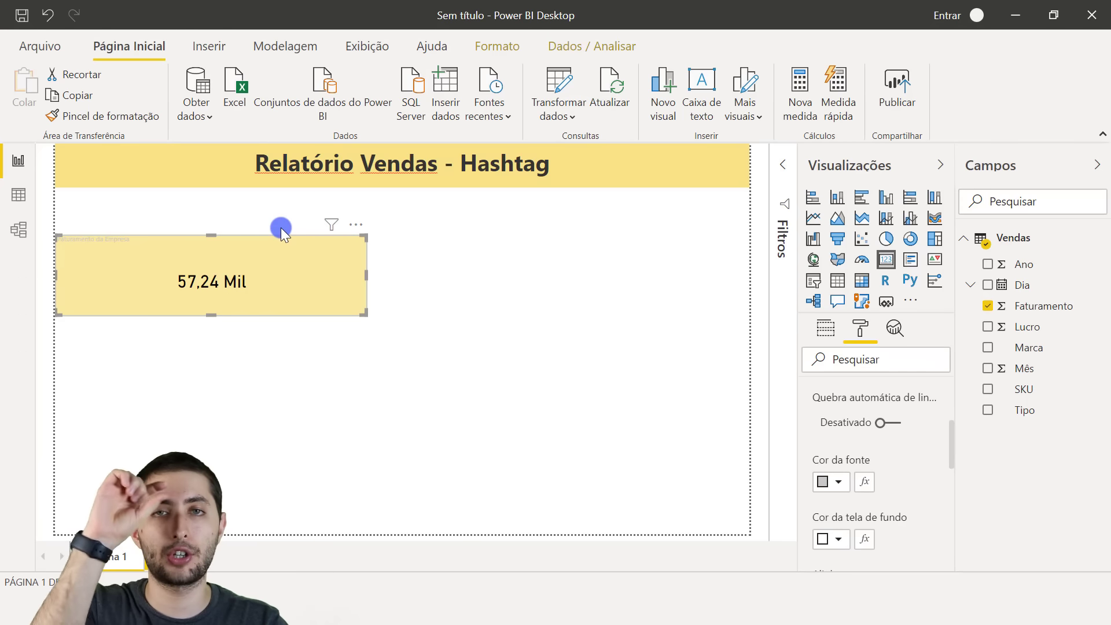
pyautogui.click(827, 538)
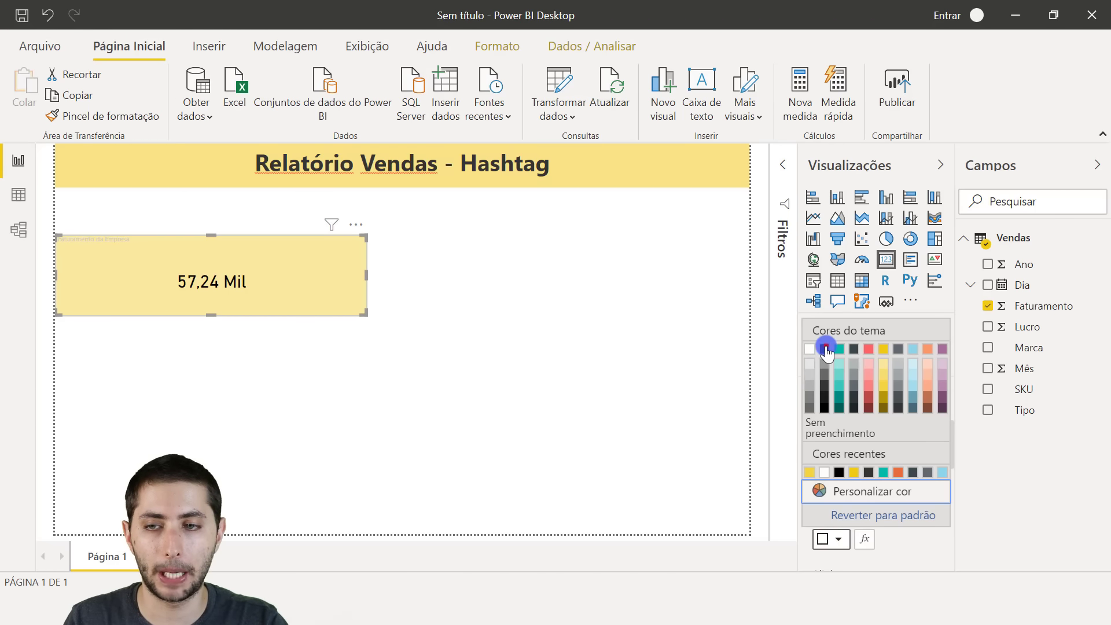
pyautogui.click(824, 349)
pyautogui.click(821, 480)
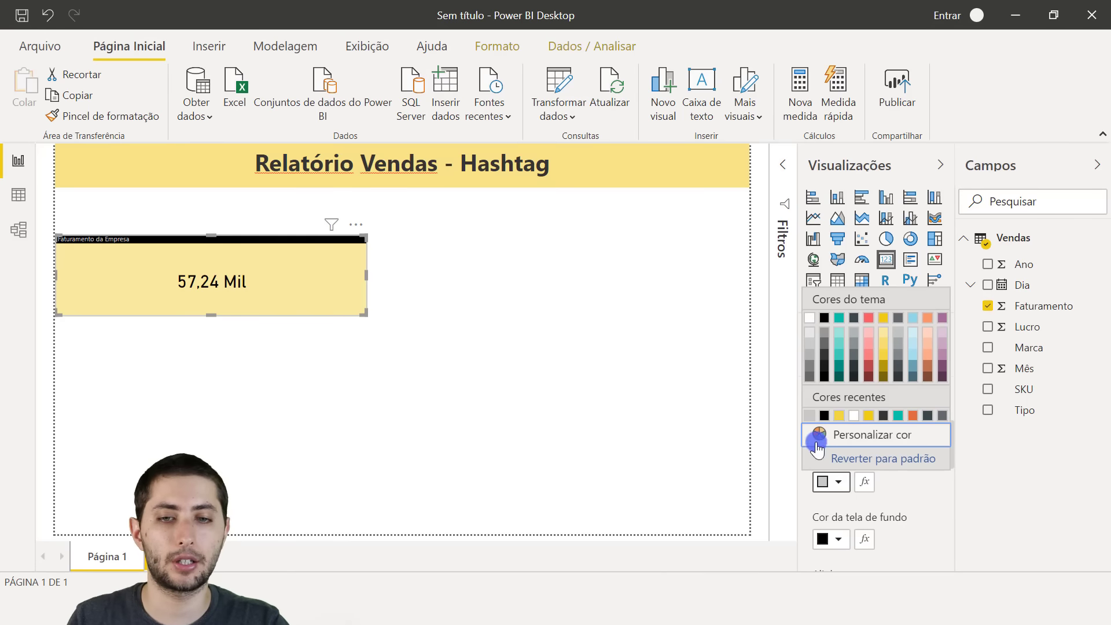
pyautogui.click(809, 317)
pyautogui.scroll(-3, 858, 471)
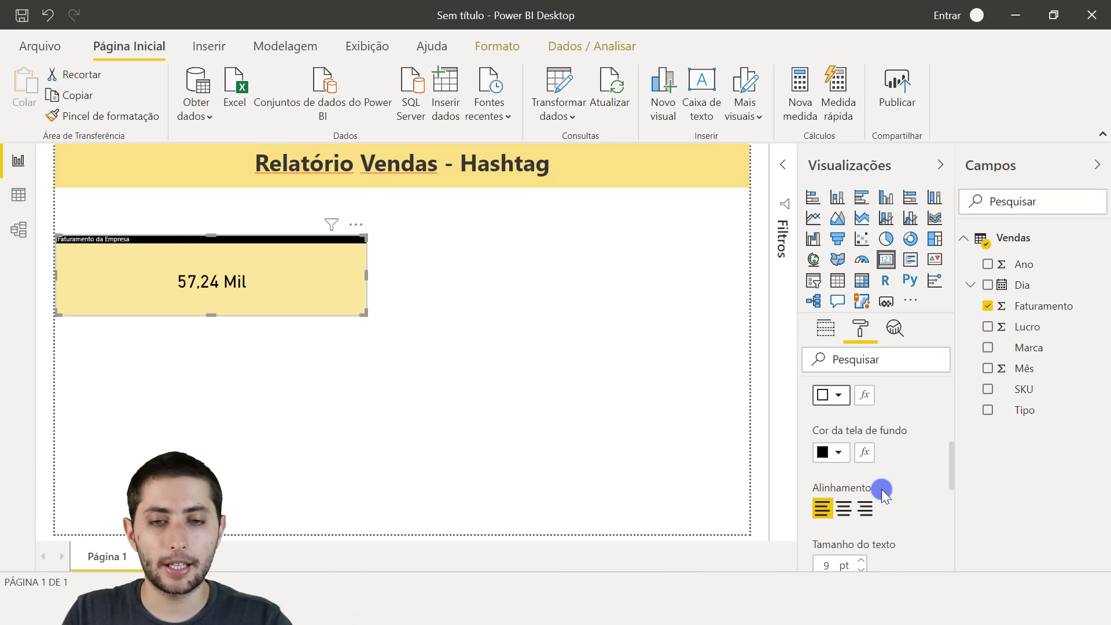
# - Centre the card's title and set its text size to 14 pt
pyautogui.scroll(-3, 904, 472)
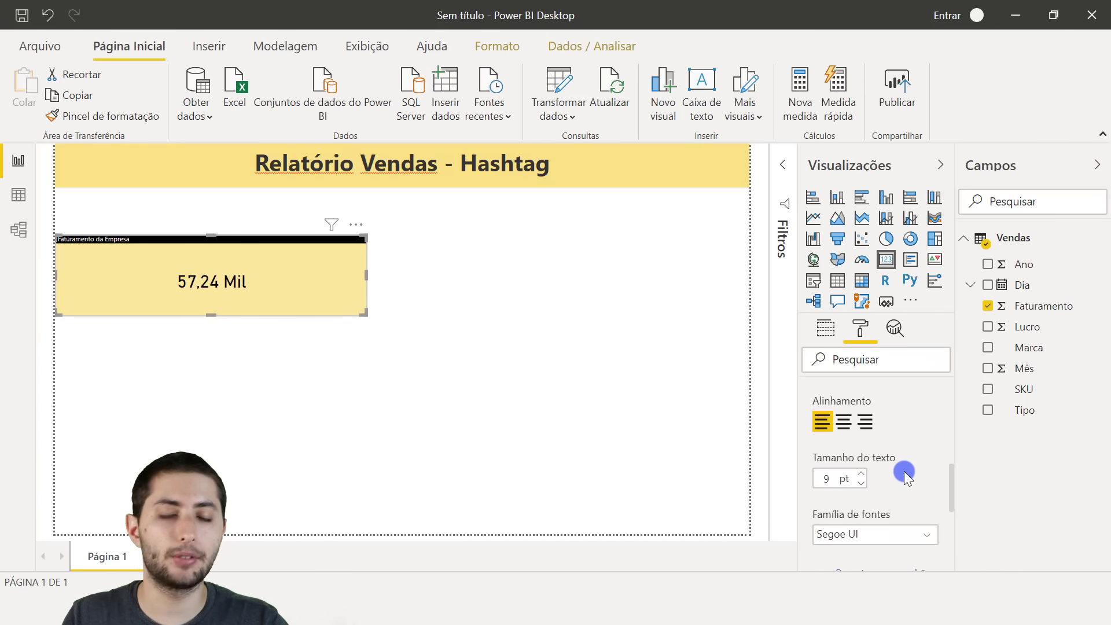
pyautogui.click(844, 424)
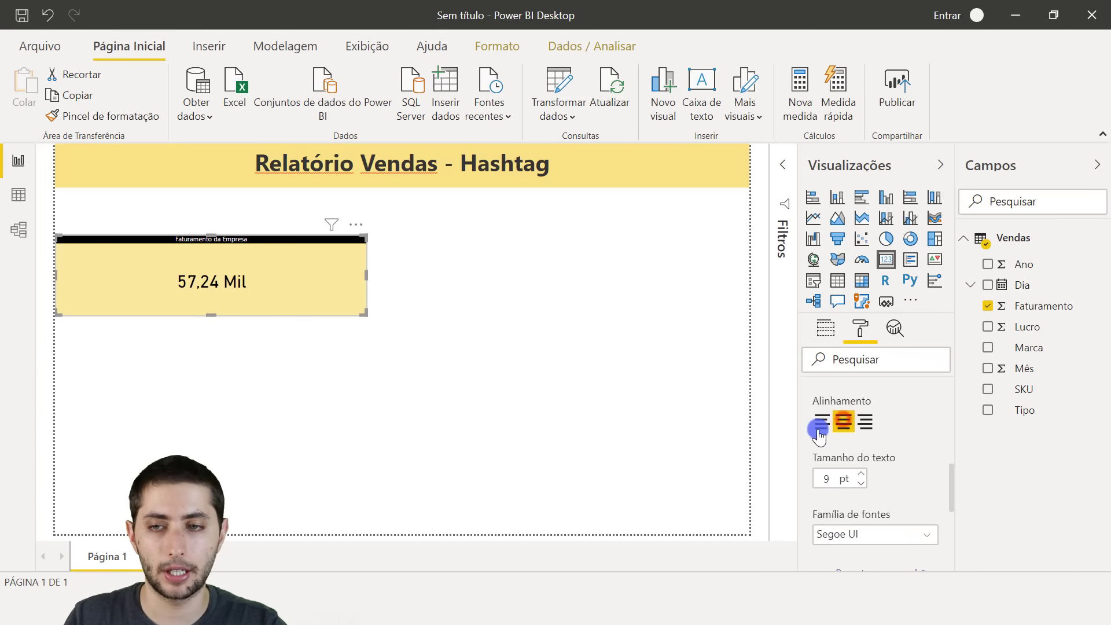
pyautogui.click(862, 475)
pyautogui.click(862, 476)
pyautogui.click(862, 476)
pyautogui.click(862, 476)
pyautogui.click(862, 476)
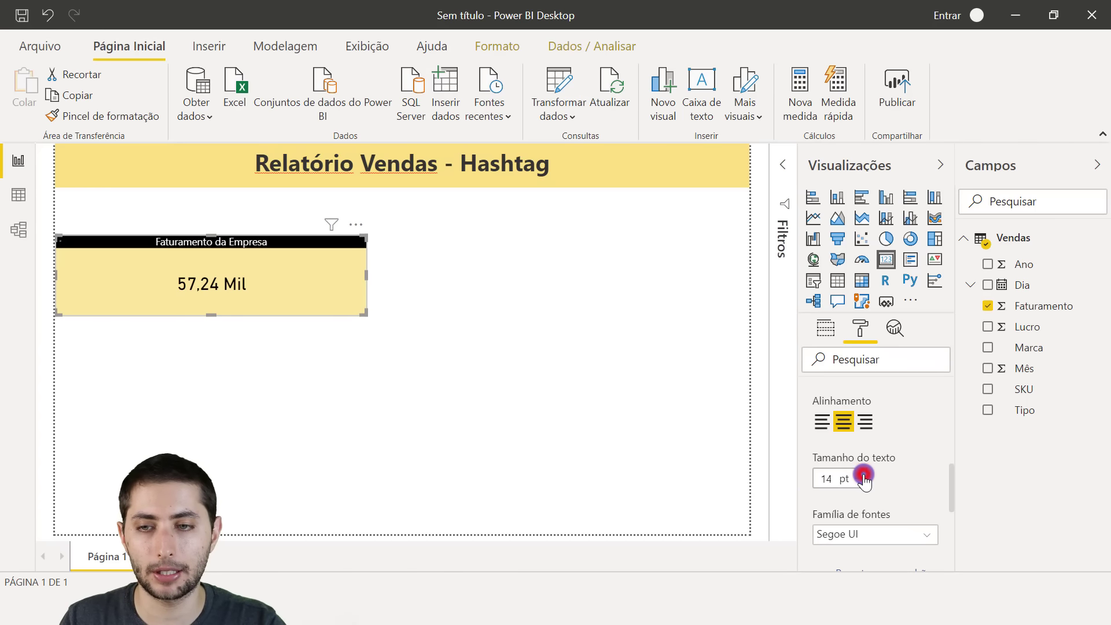
pyautogui.click(487, 339)
pyautogui.click(364, 302)
pyautogui.click(397, 299)
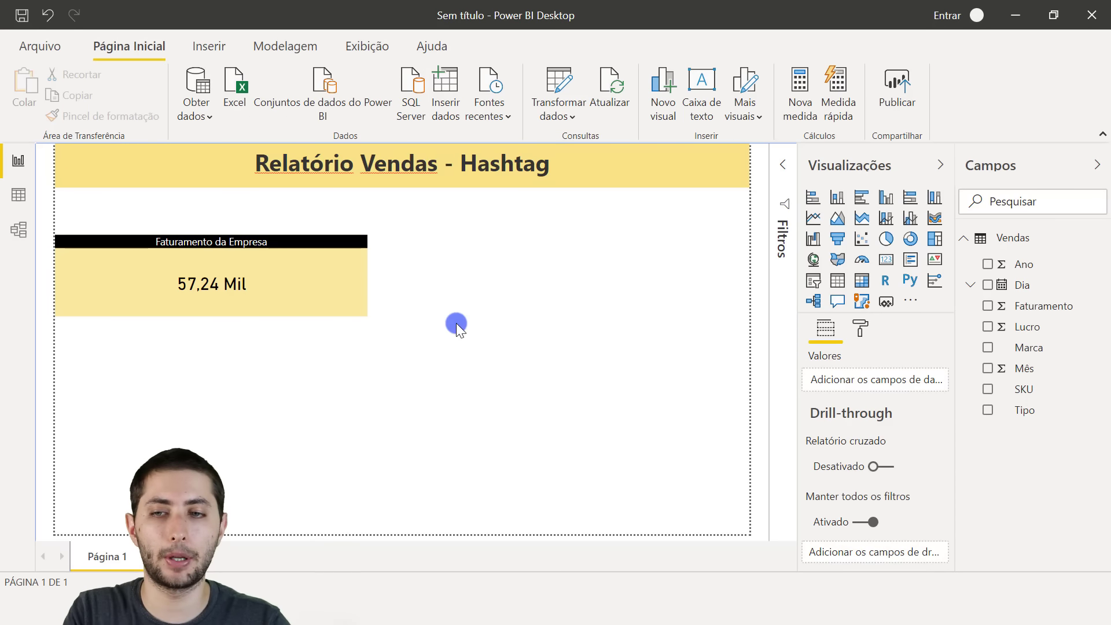
pyautogui.click(269, 275)
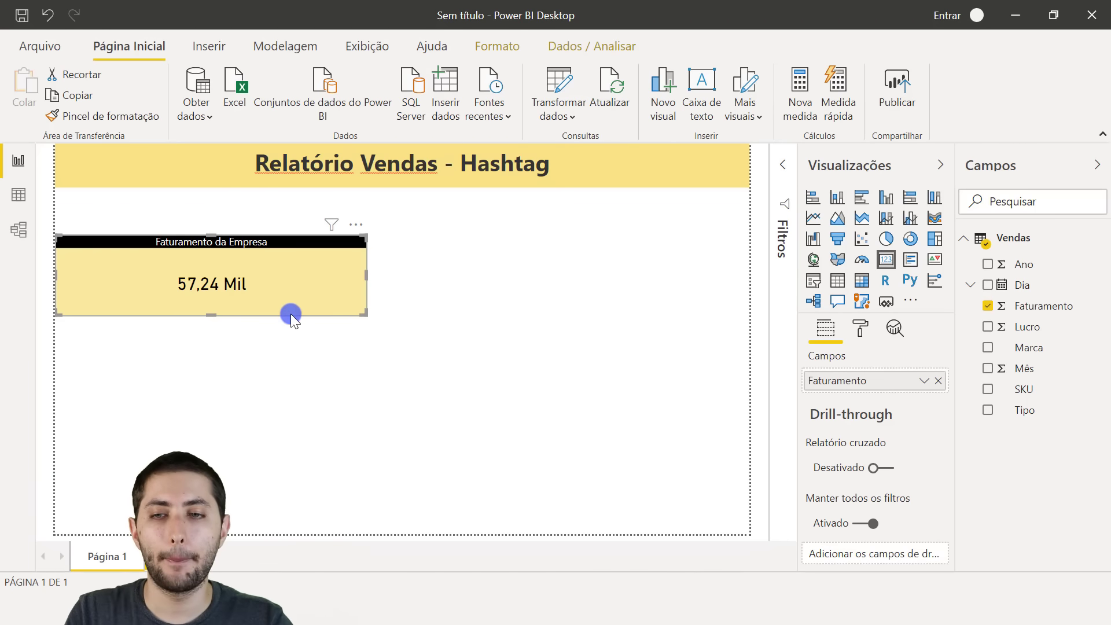
pyautogui.click(495, 323)
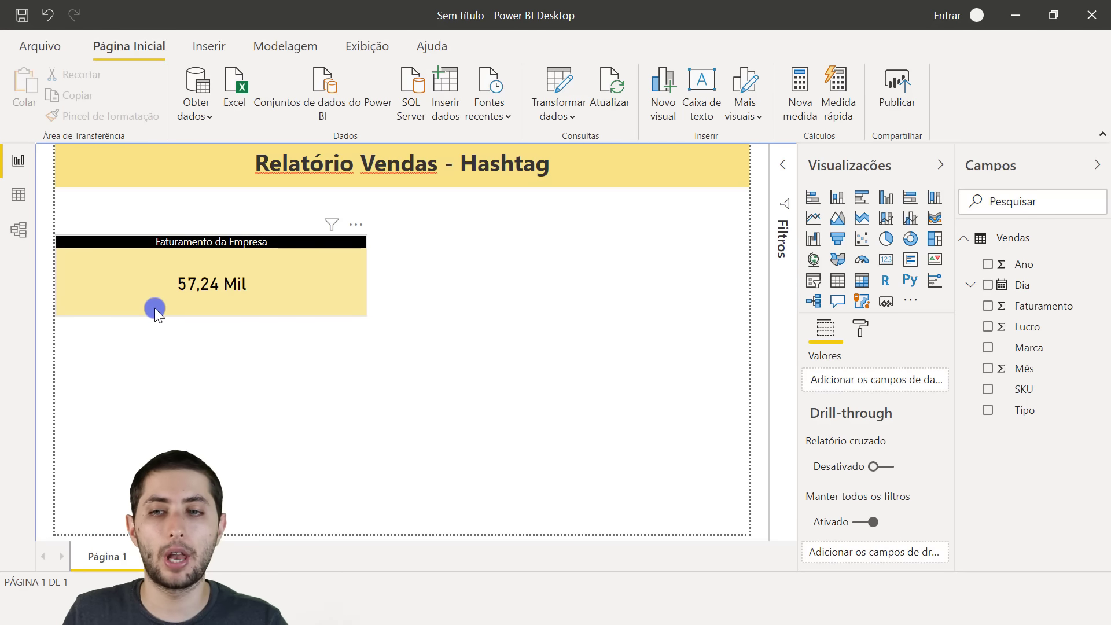
# - Enable the Faturamento card's border (Borda) and give it a small corner radius so the corners are slightly rounded
pyautogui.click(159, 287)
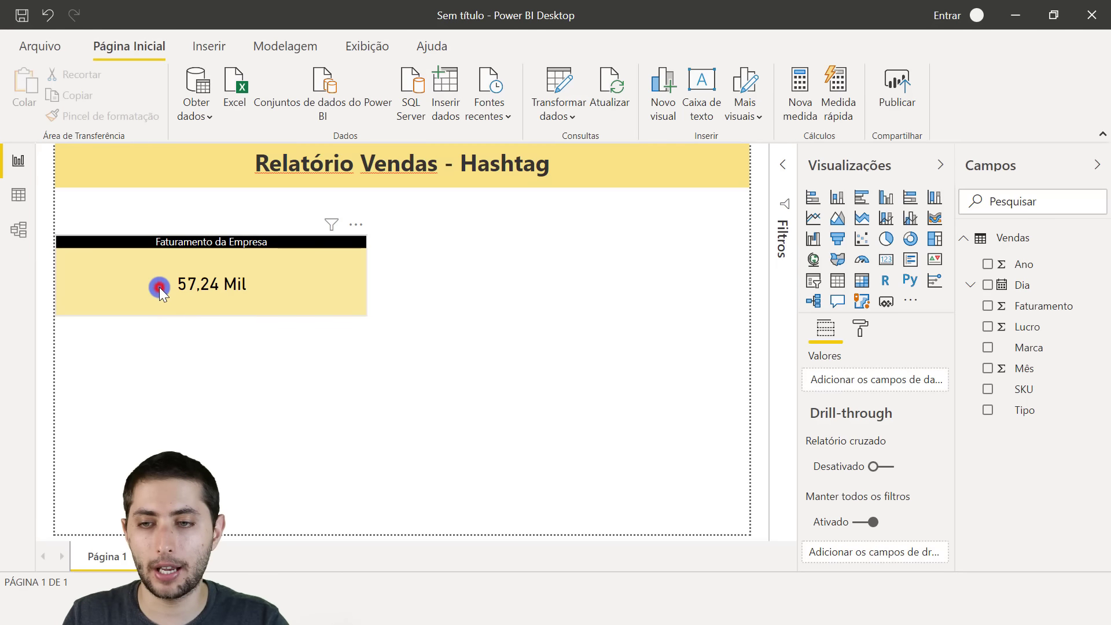
pyautogui.click(860, 328)
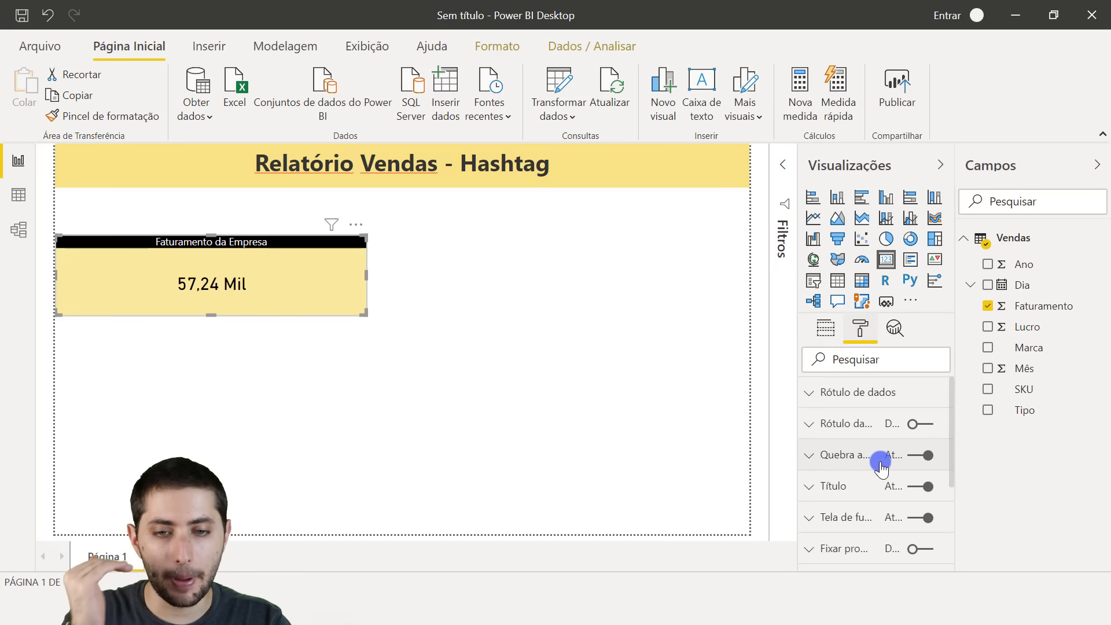
pyautogui.scroll(-3, 879, 468)
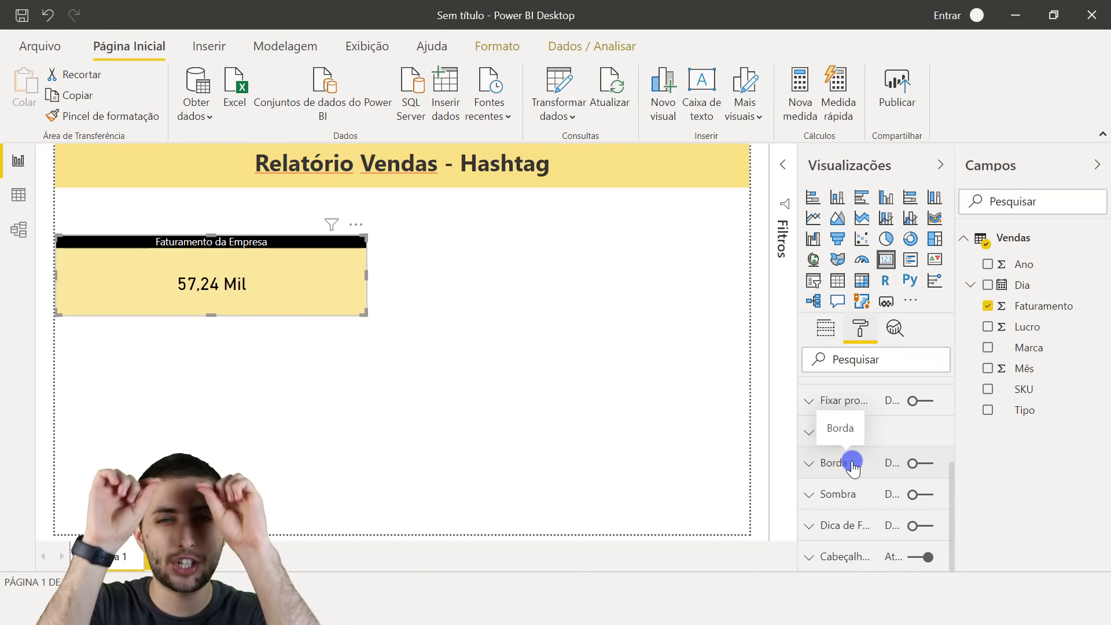
pyautogui.click(918, 464)
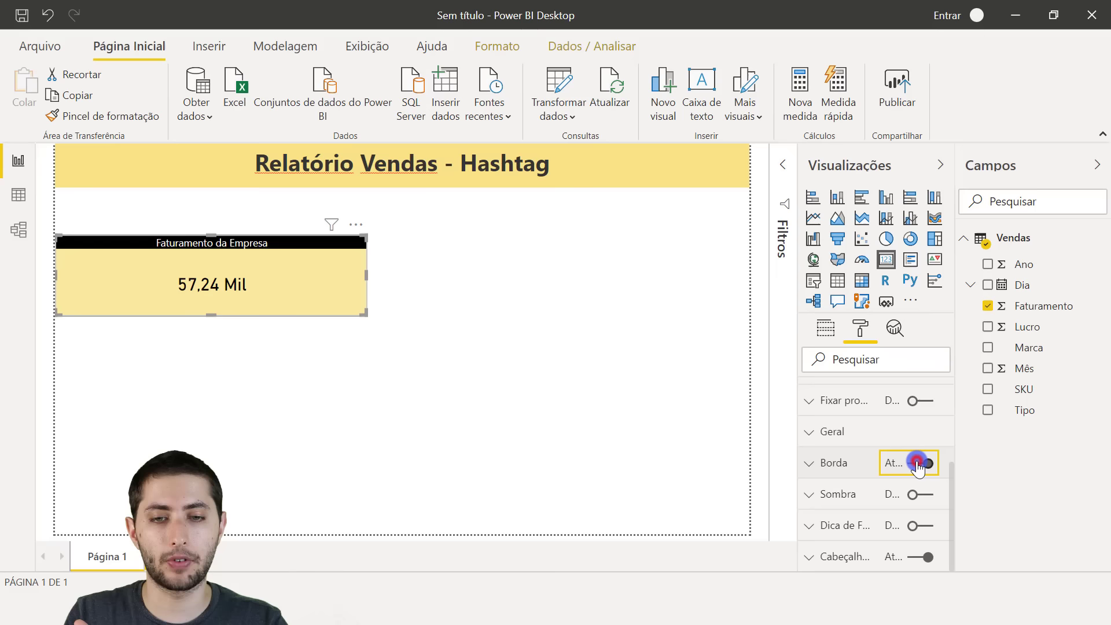
pyautogui.click(853, 461)
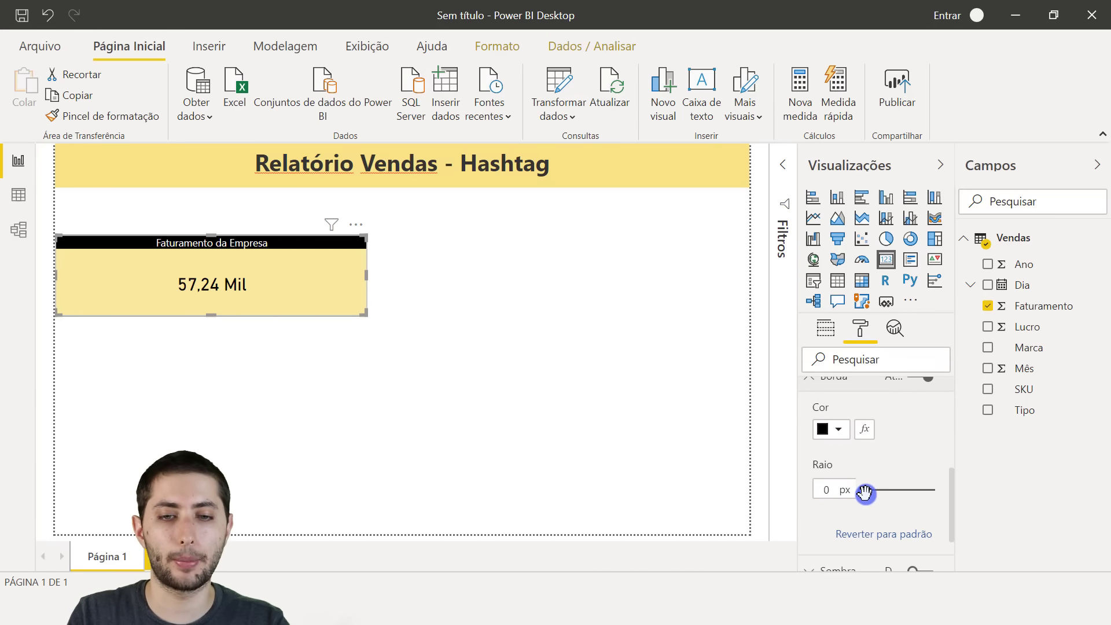
pyautogui.moveTo(865, 493); pyautogui.dragTo(880, 494)
pyautogui.click(506, 411)
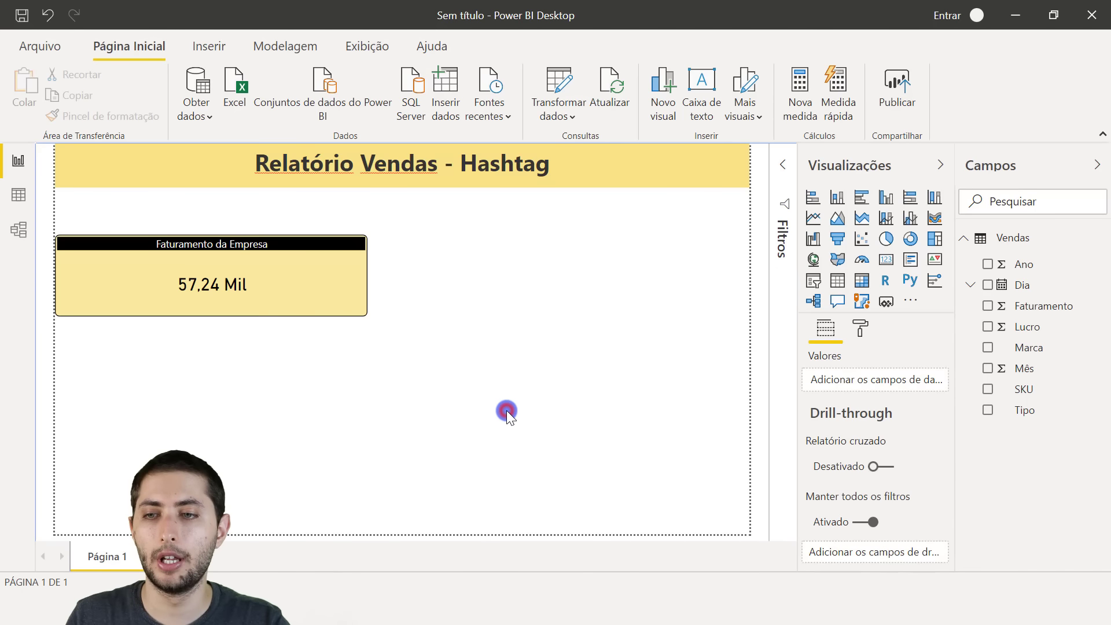
# - Increase the text size of the card's data label (Rótulo de dados) to 32 pt
pyautogui.click(346, 288)
pyautogui.click(432, 279)
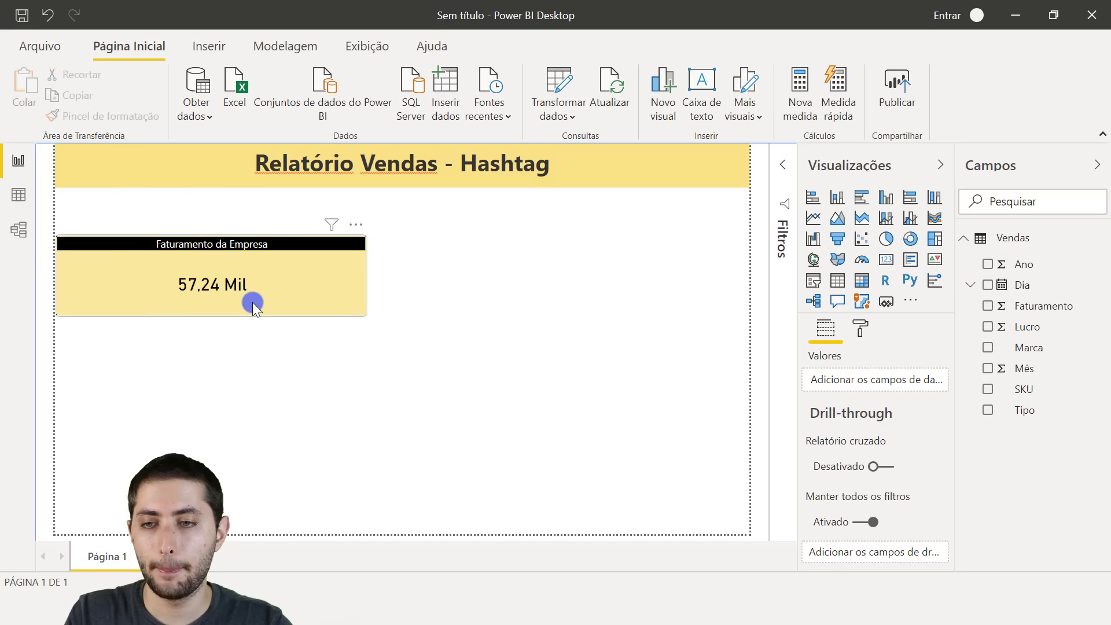
pyautogui.click(181, 274)
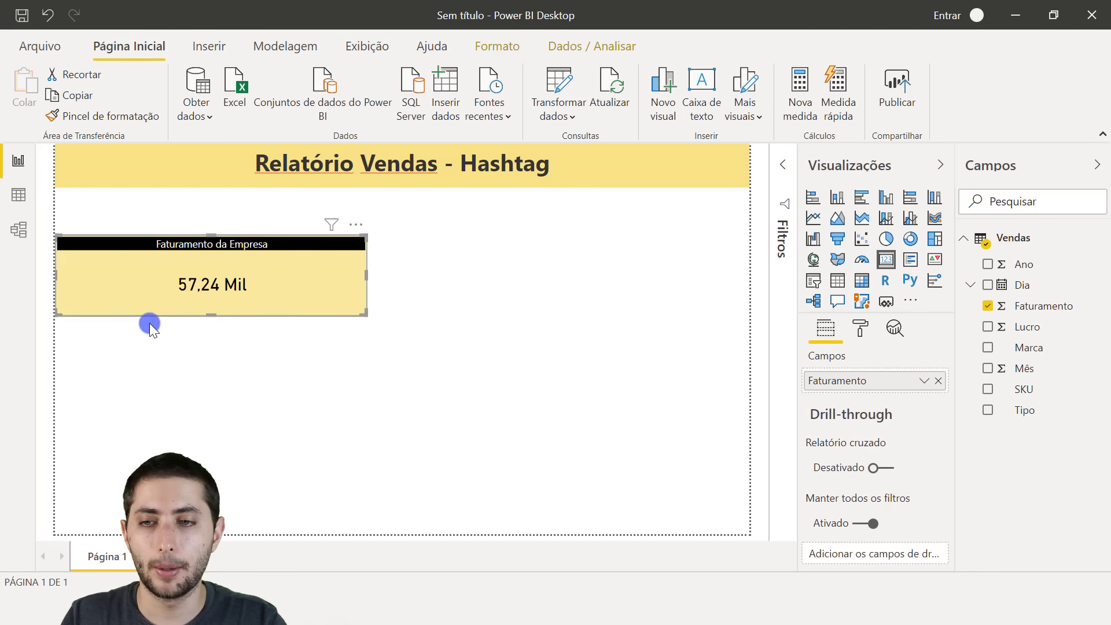
pyautogui.click(185, 255)
pyautogui.click(861, 326)
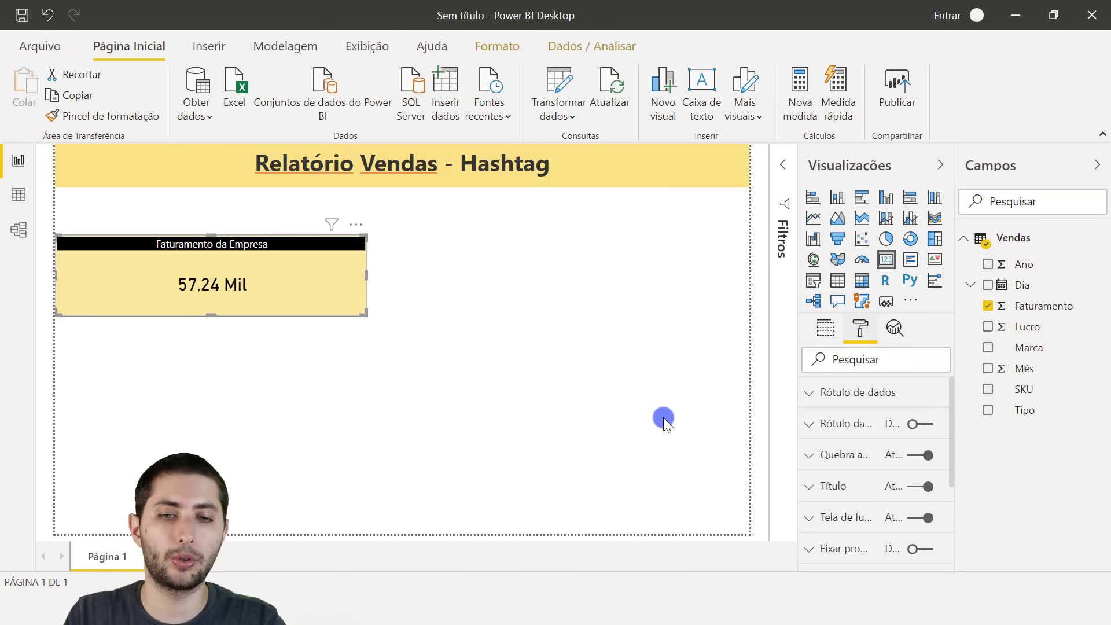
pyautogui.click(863, 390)
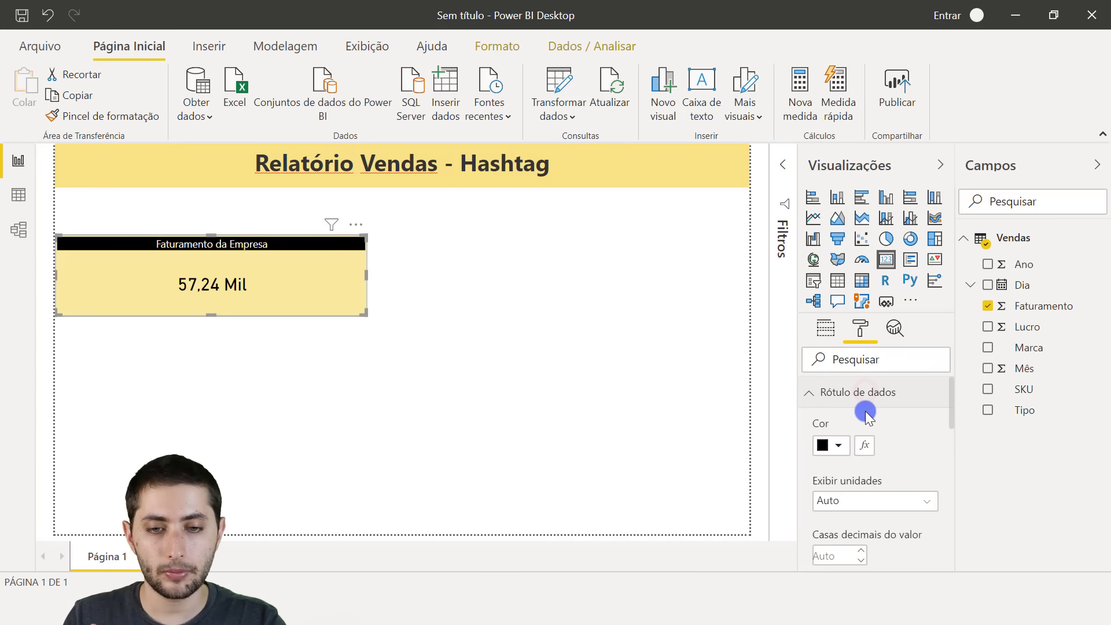
pyautogui.scroll(-3, 866, 410)
pyautogui.click(861, 435)
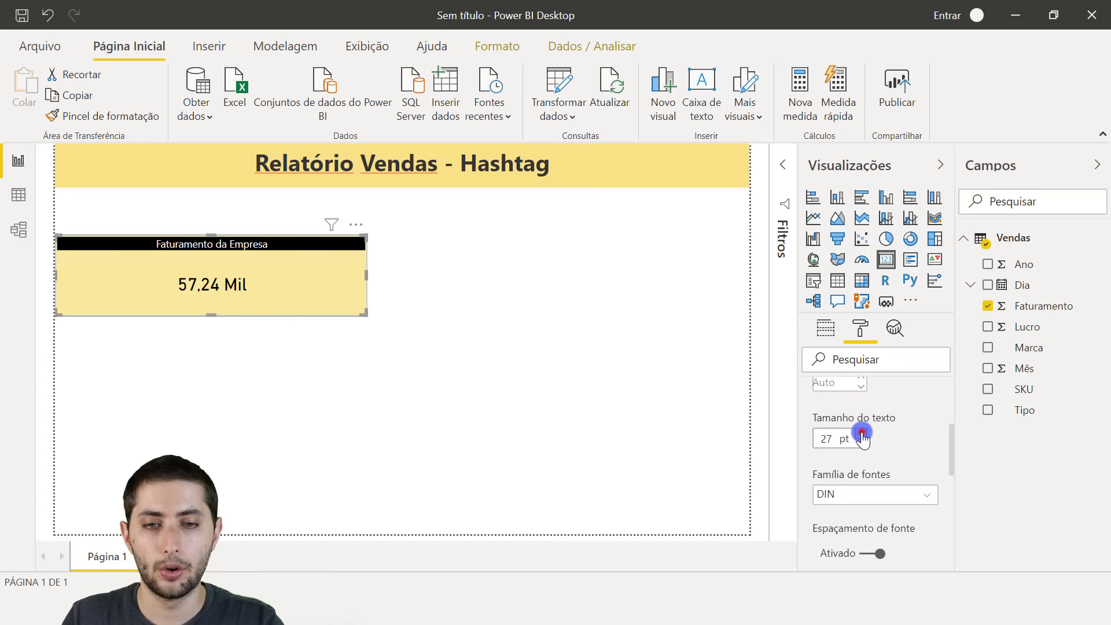
pyautogui.click(862, 432)
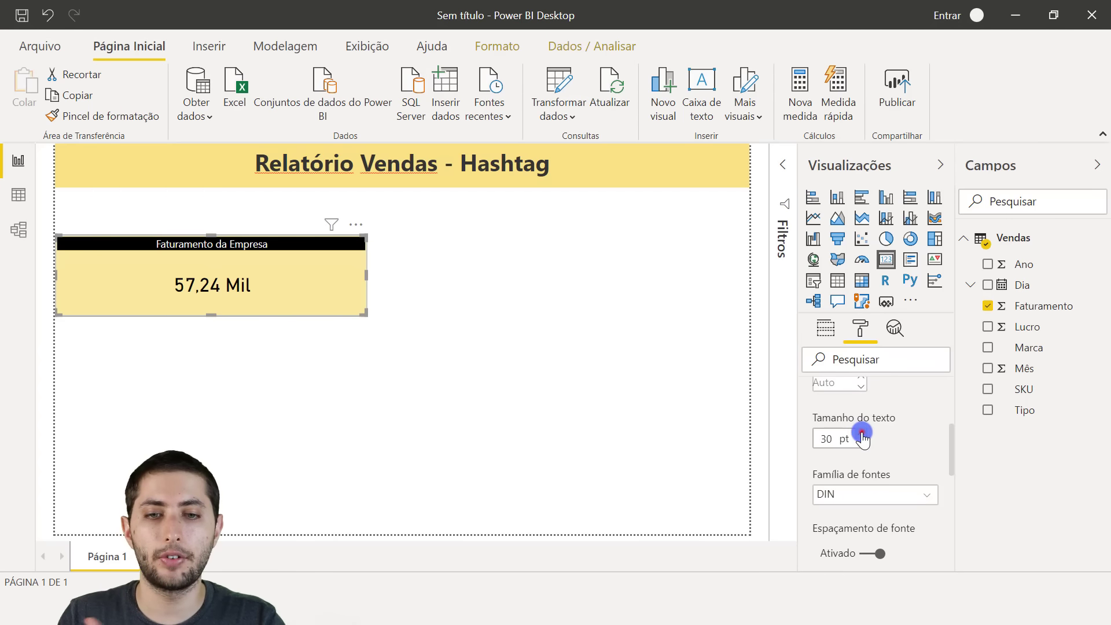
pyautogui.click(862, 432)
pyautogui.click(862, 433)
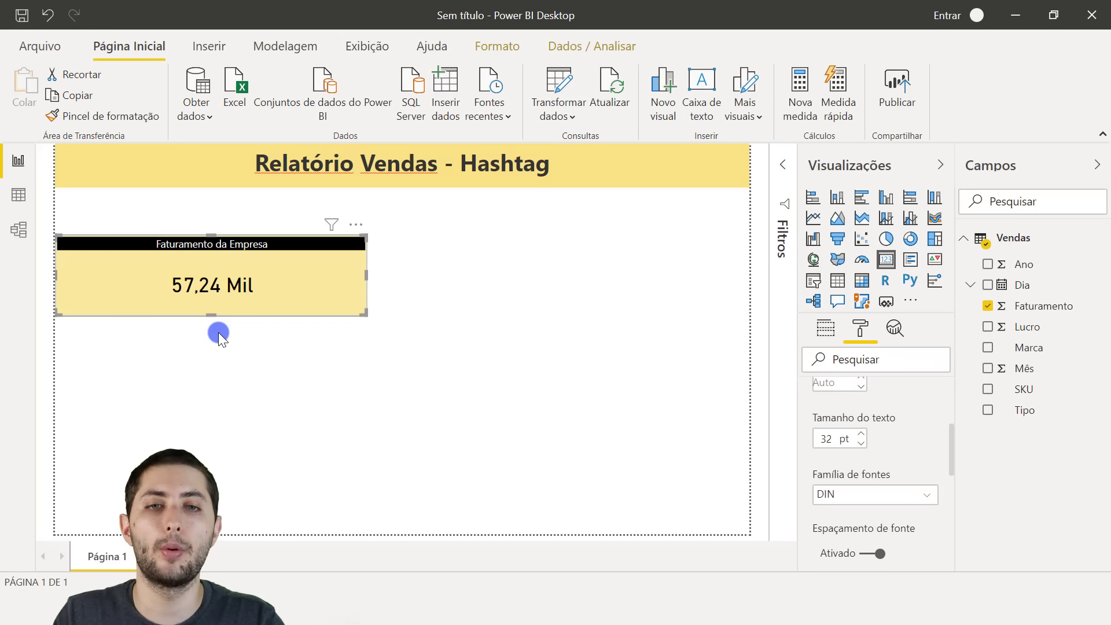
# - Format the Faturamento column of the Vendas table as currency with the symbol R$ Português (Brasil)
pyautogui.click(1034, 310)
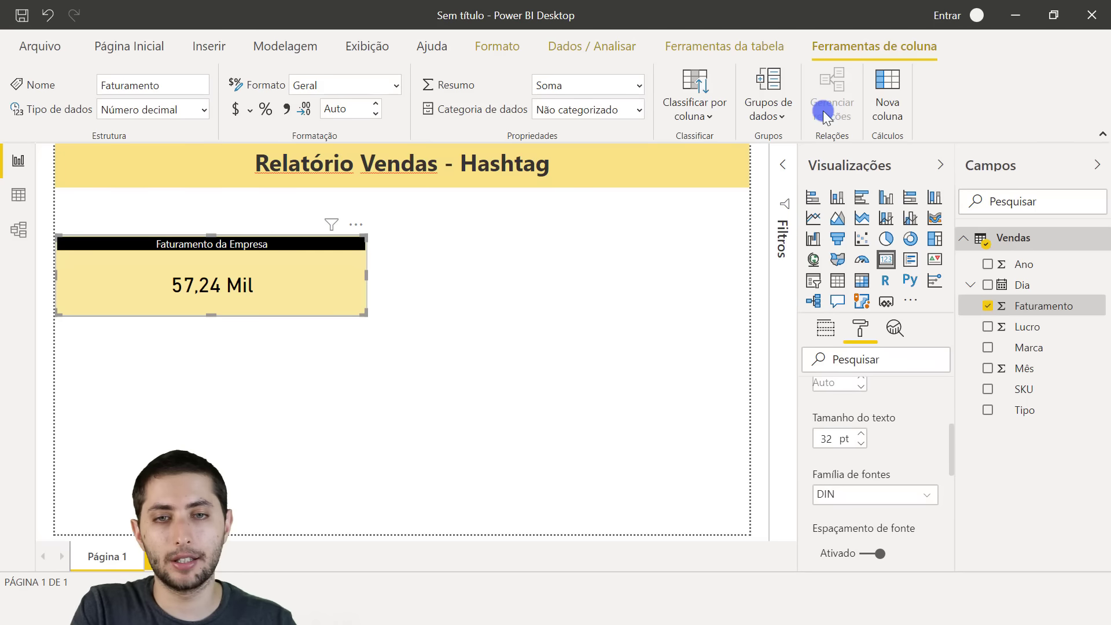
pyautogui.click(890, 49)
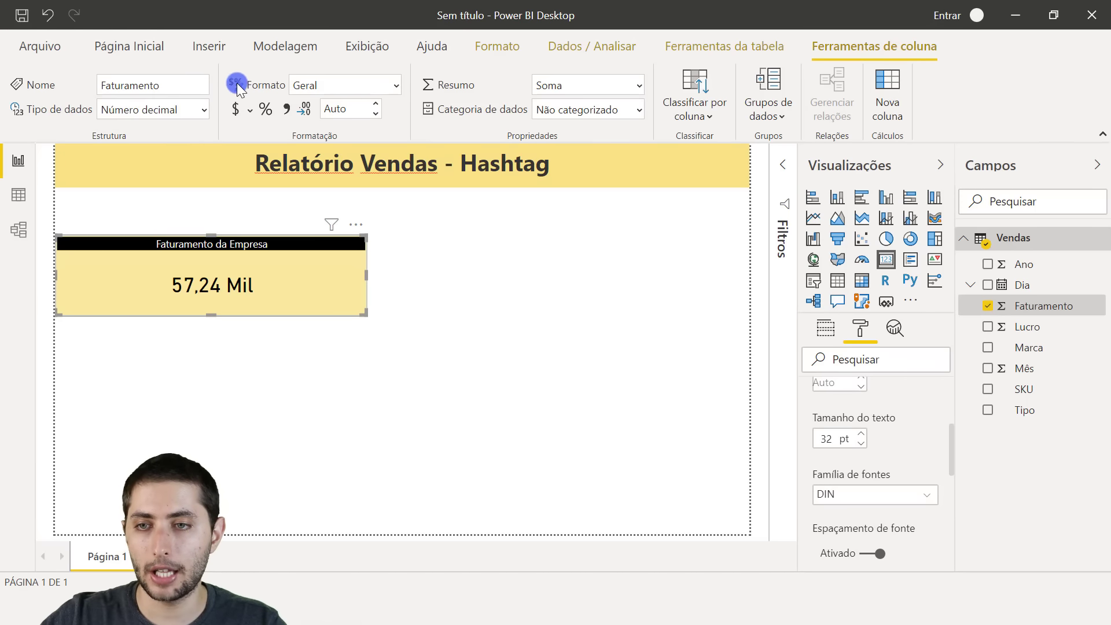
pyautogui.moveTo(214, 64); pyautogui.dragTo(414, 139)
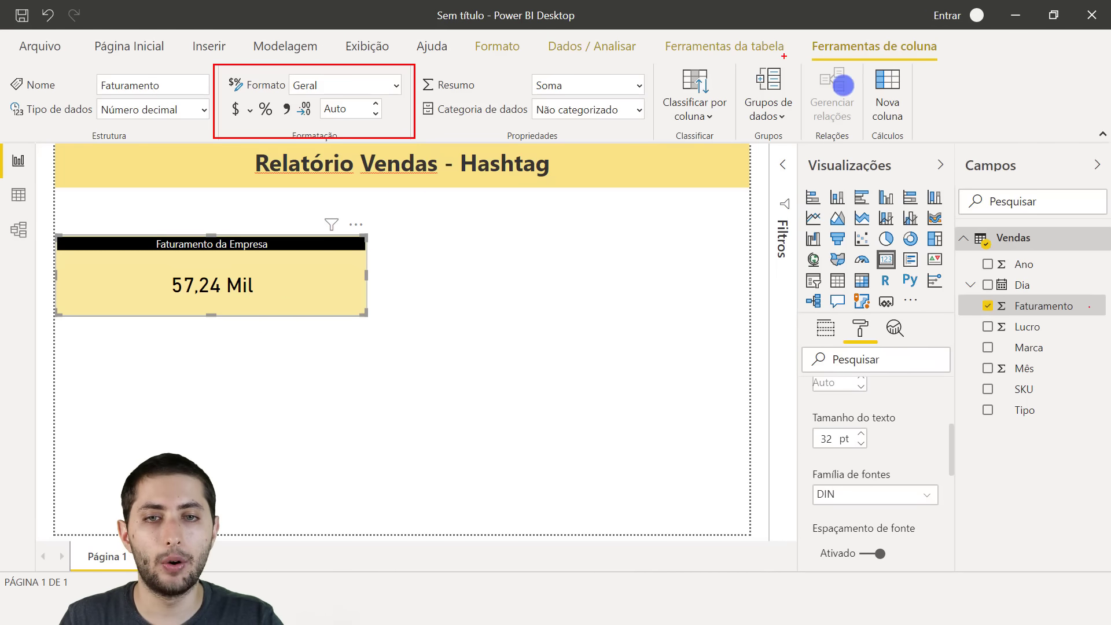
pyautogui.moveTo(793, 26)
pyautogui.mouseDown()
pyautogui.moveTo(960, 65)
pyautogui.moveTo(951, 66)
pyautogui.mouseUp()
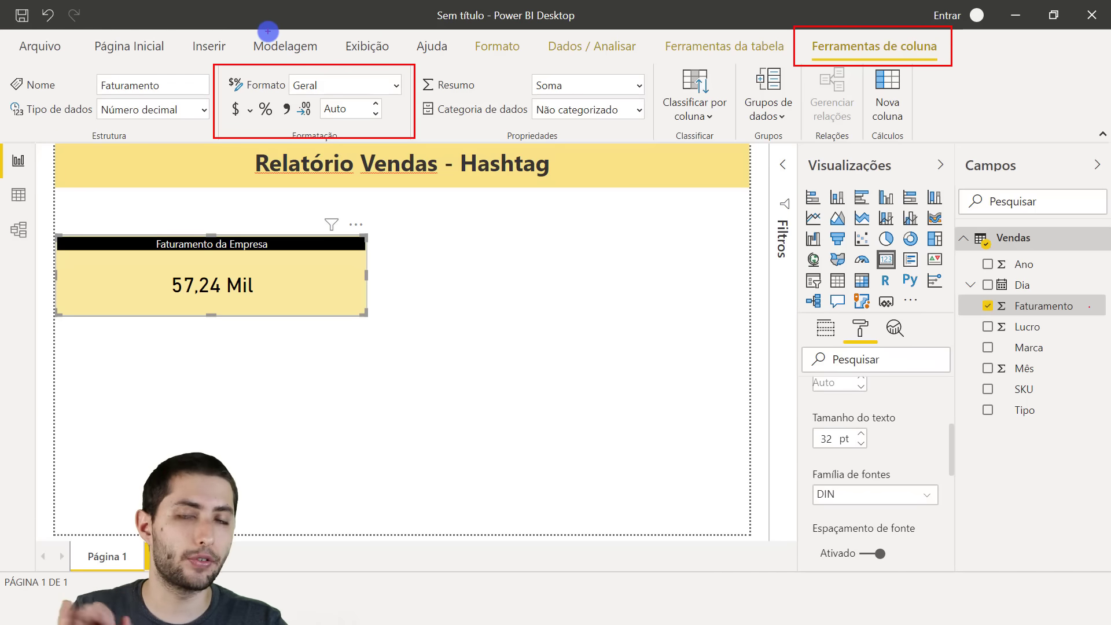
pyautogui.press('Escape')
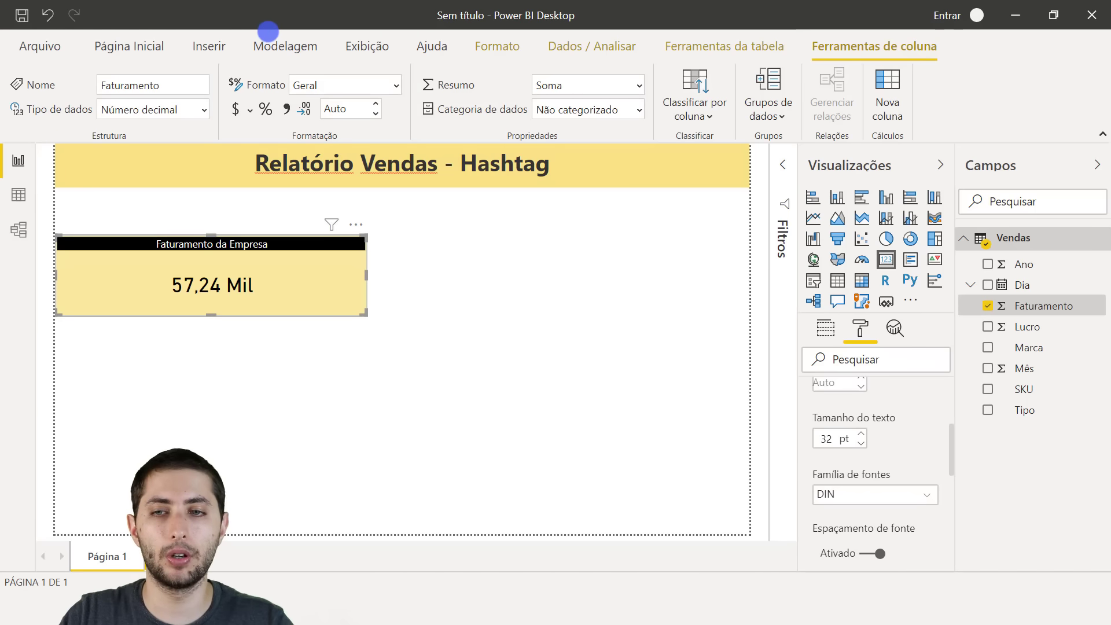
pyautogui.click(245, 108)
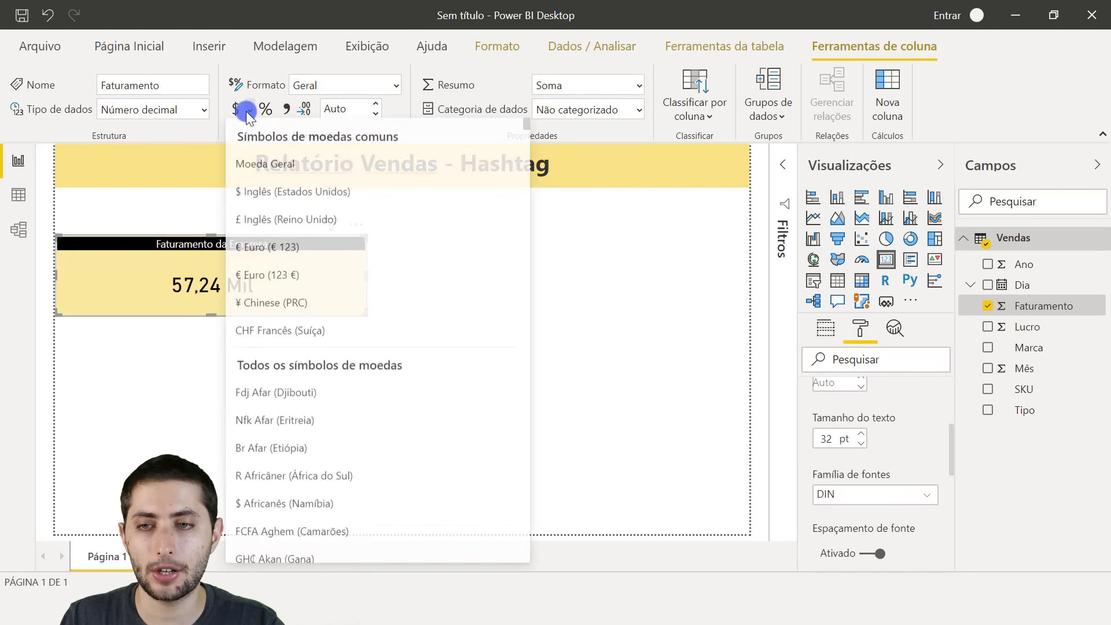
pyautogui.click(304, 220)
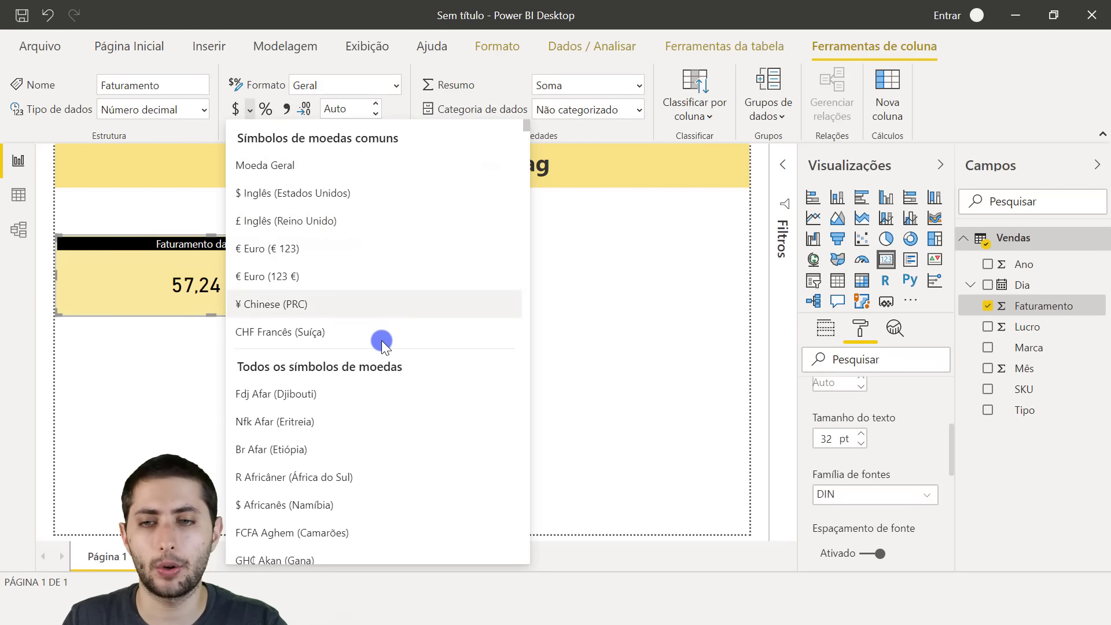
pyautogui.scroll(-20, 384, 338)
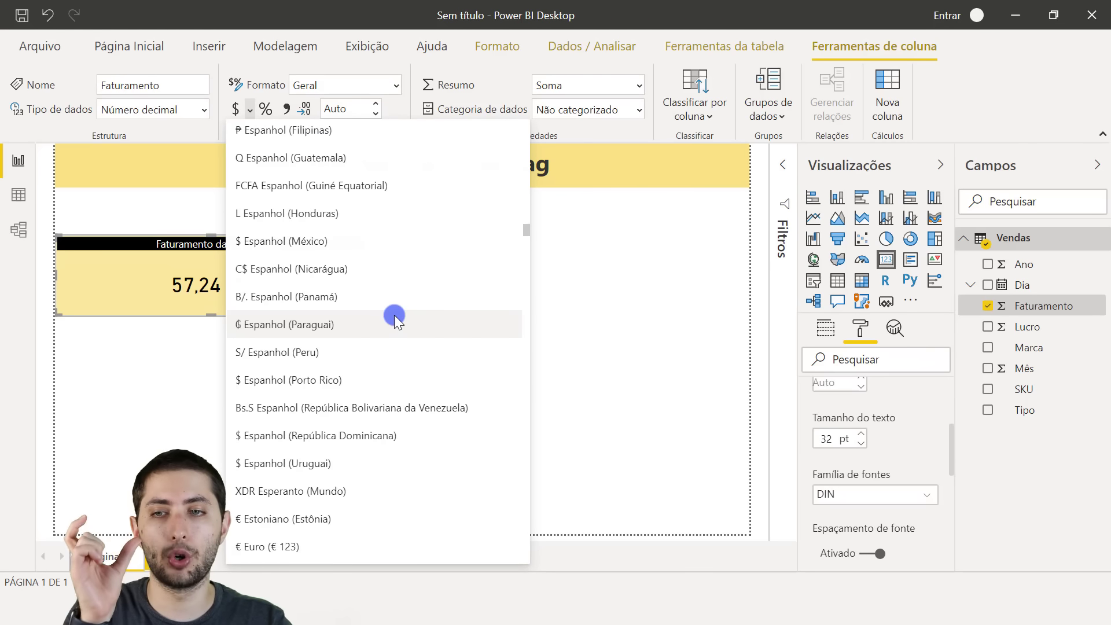
pyautogui.moveTo(527, 232); pyautogui.dragTo(488, 463)
pyautogui.scroll(-2, 412, 394)
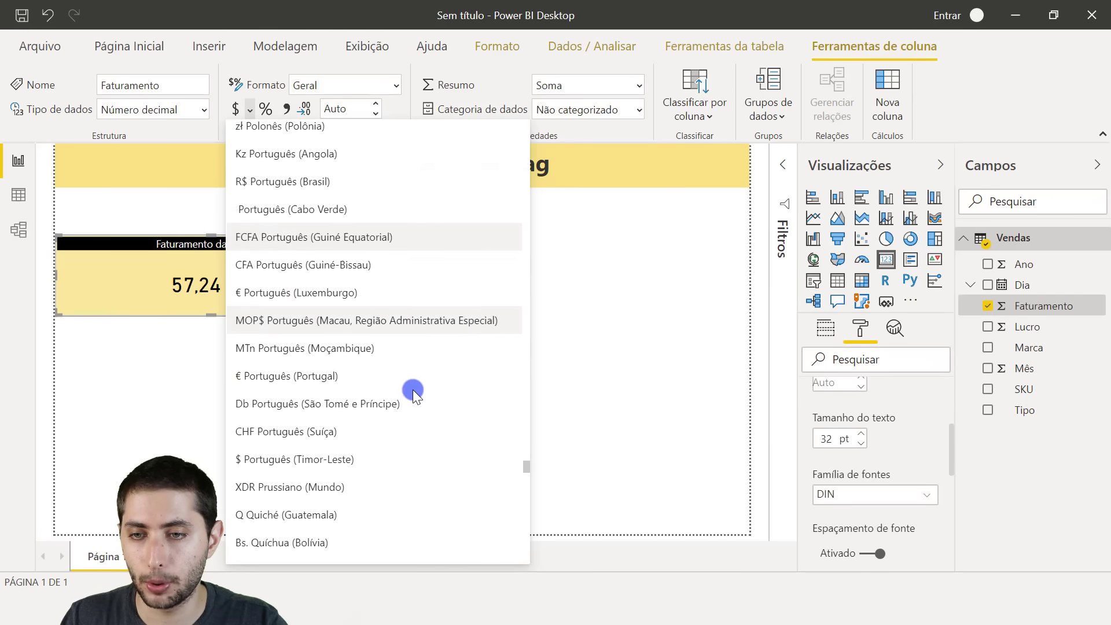
pyautogui.scroll(1, 405, 382)
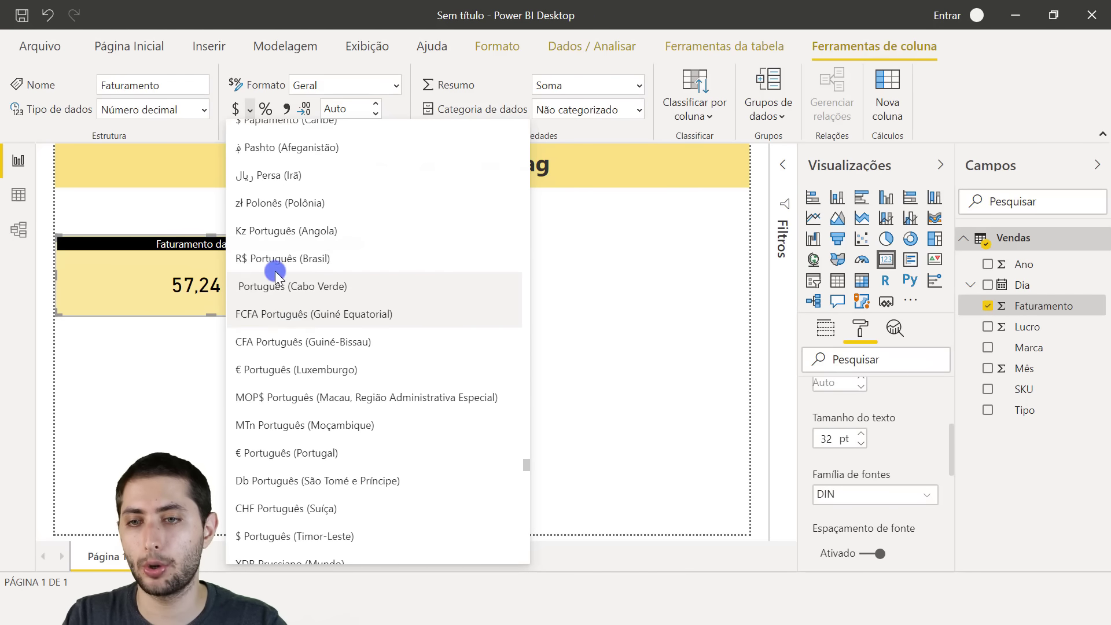
pyautogui.click(244, 259)
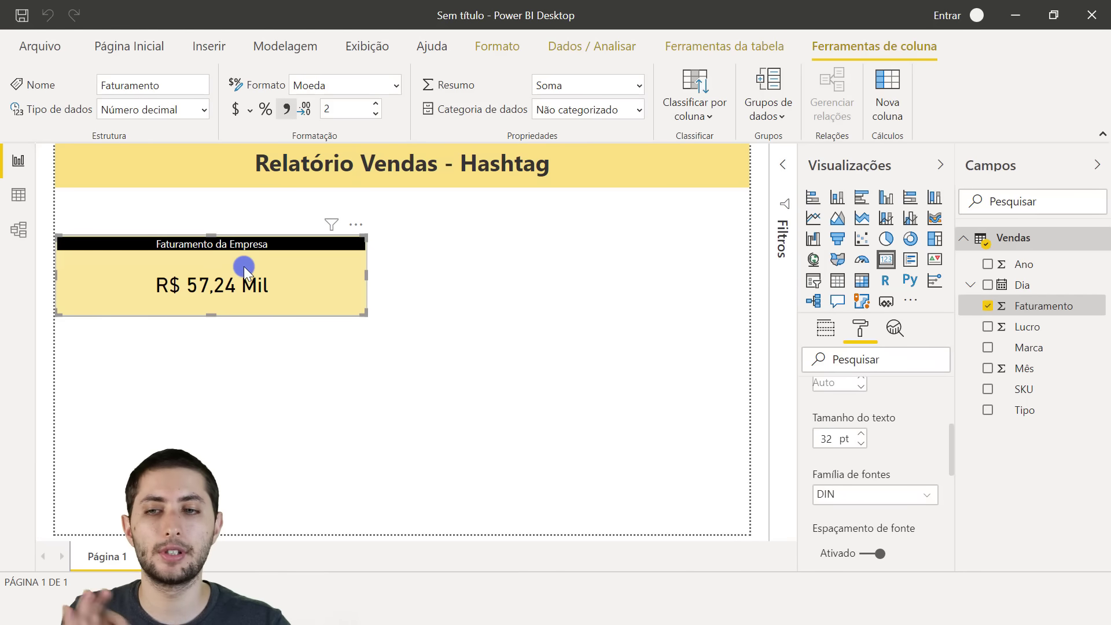
pyautogui.click(477, 286)
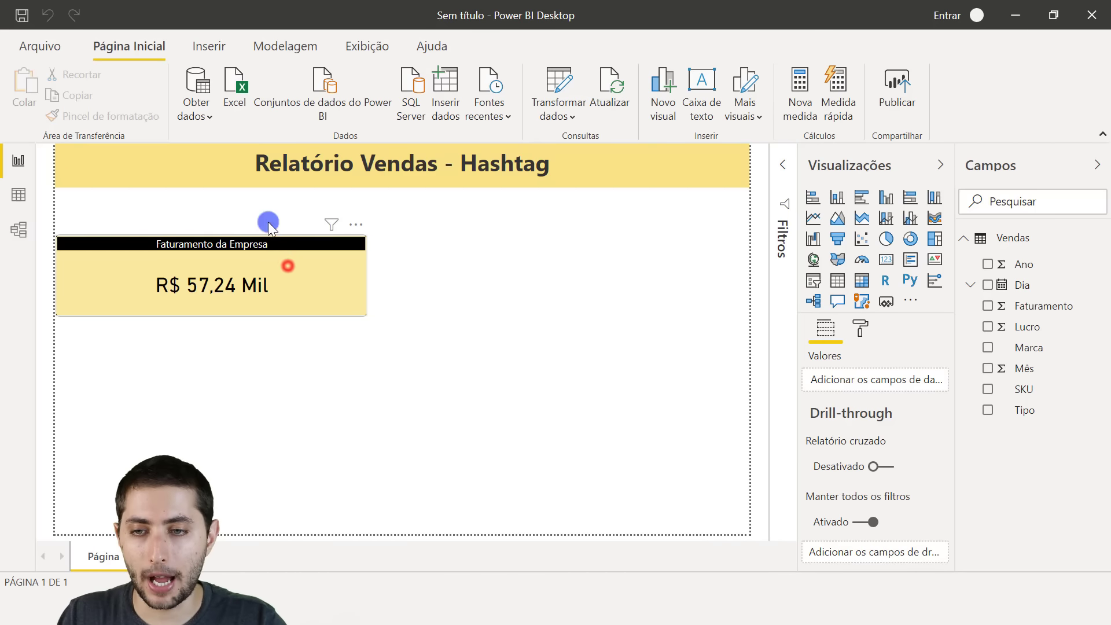
pyautogui.click(257, 248)
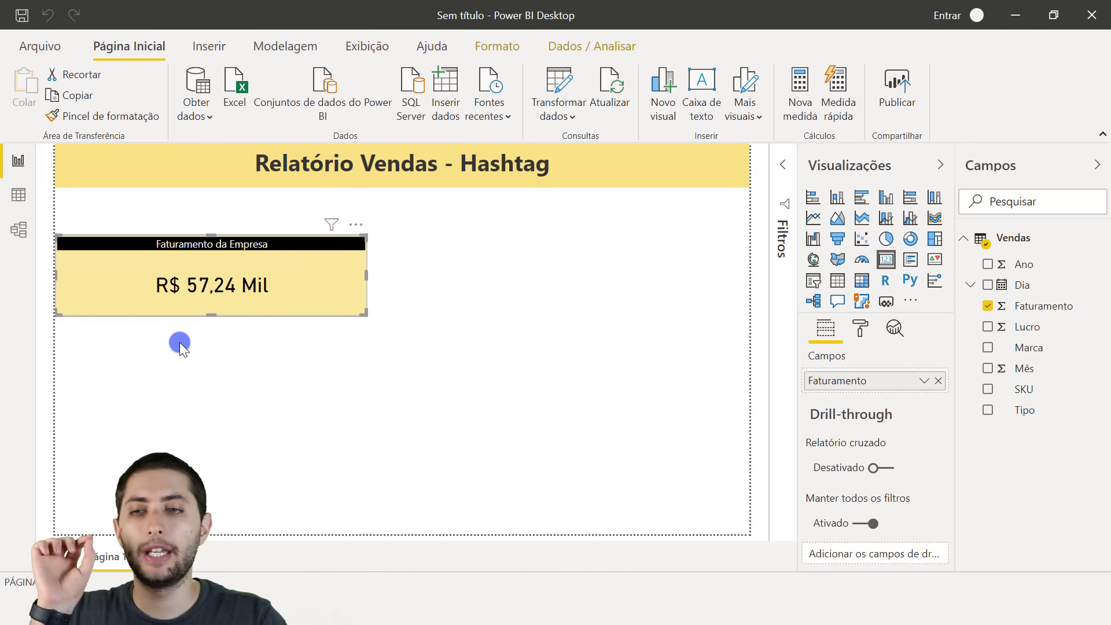
pyautogui.click(424, 282)
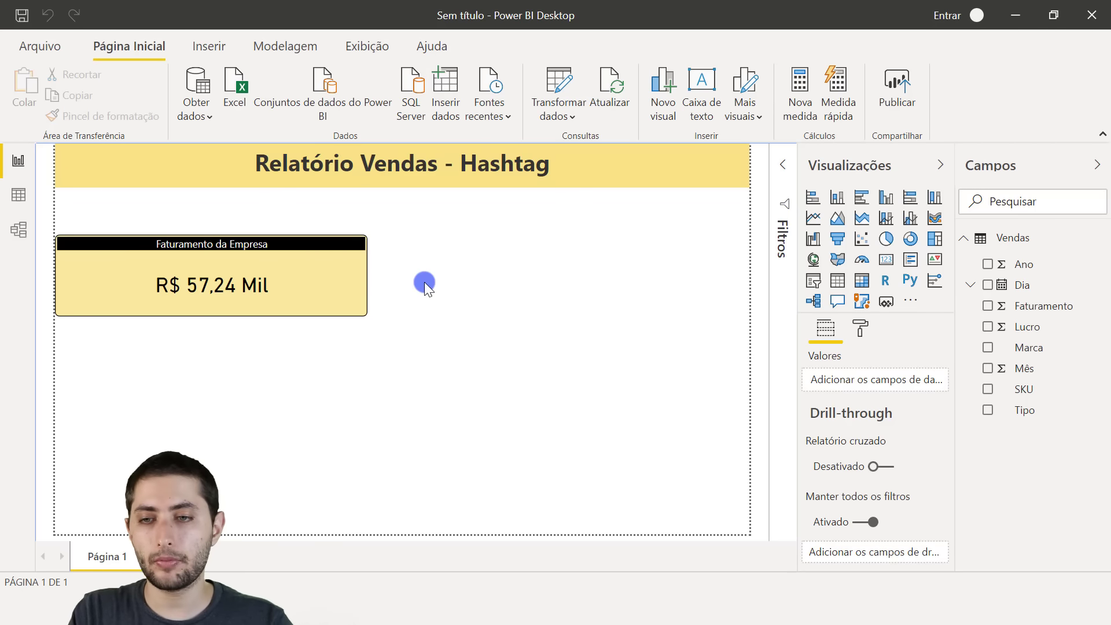
# - Duplicate the formatted Faturamento da Empresa card on the report page
pyautogui.click(245, 264)
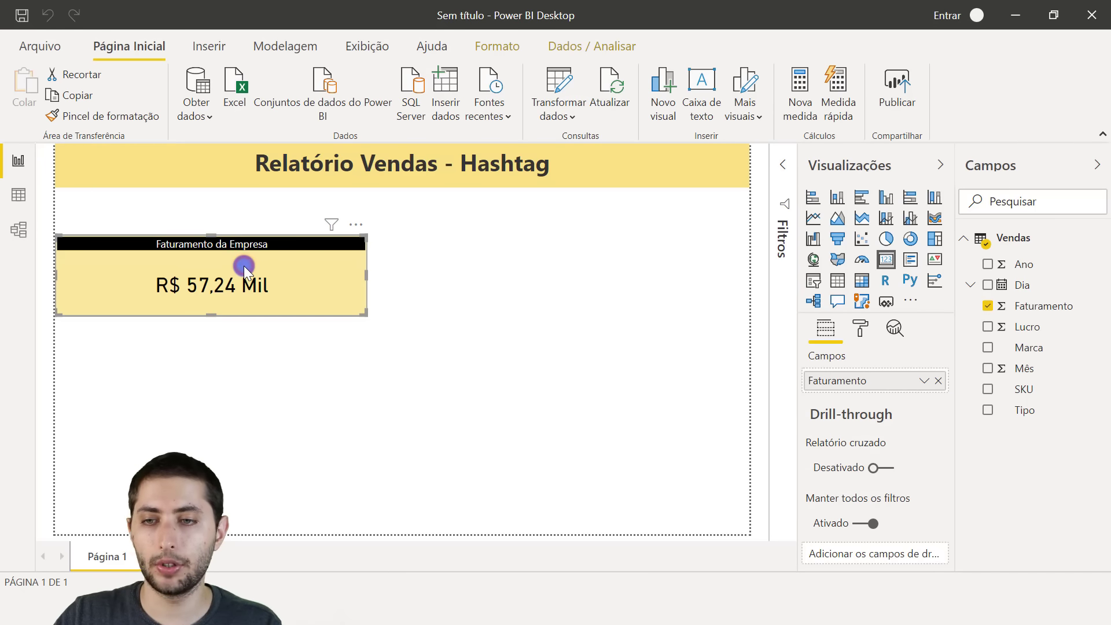
pyautogui.hotkey('ctrl', 'c')
pyautogui.hotkey('ctrl', 'v')
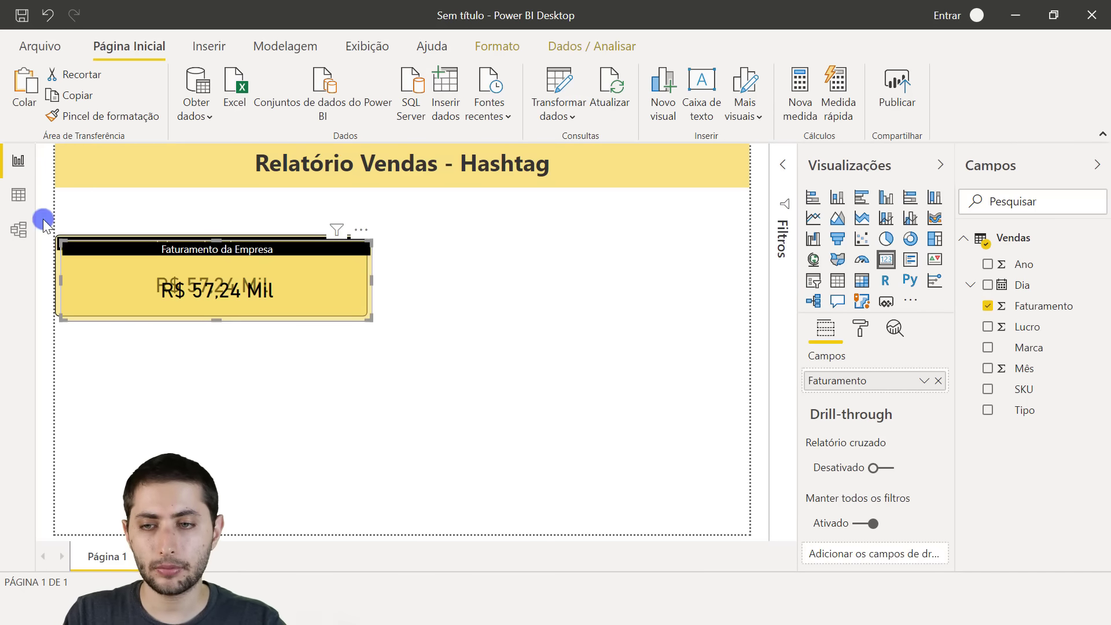
# - Place the duplicated card beside the original at the same height, and shift the original slightly inward from the page's left edge
pyautogui.moveTo(207, 289); pyautogui.dragTo(578, 283)
pyautogui.moveTo(336, 285); pyautogui.dragTo(348, 287)
pyautogui.click(384, 365)
# - Replace the Faturamento field of the duplicated card with the Lucro field
pyautogui.click(490, 272)
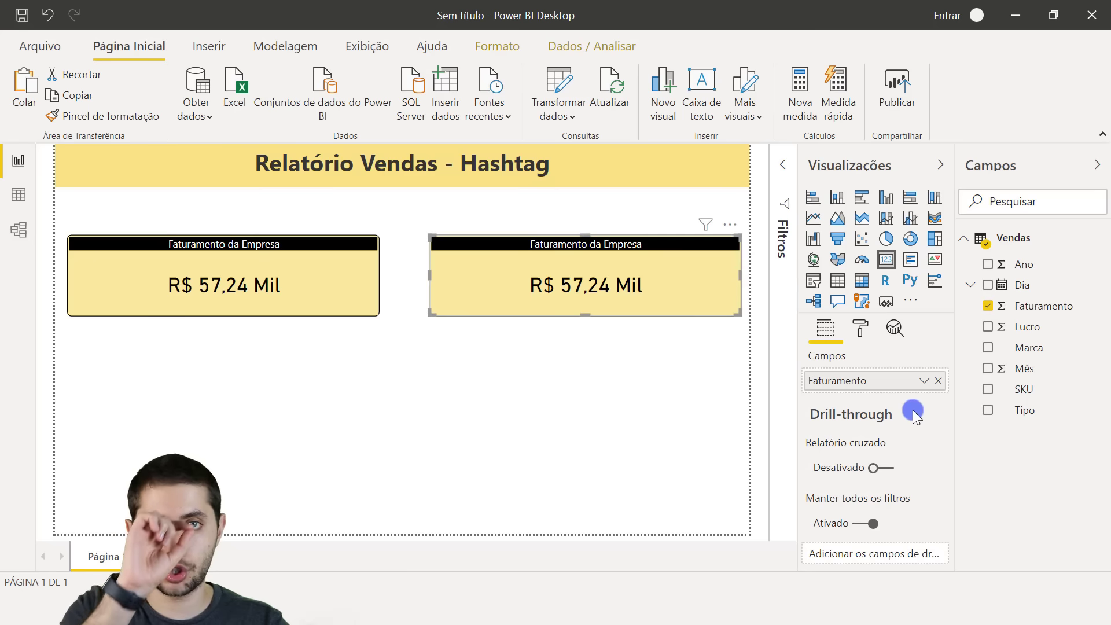
pyautogui.click(938, 382)
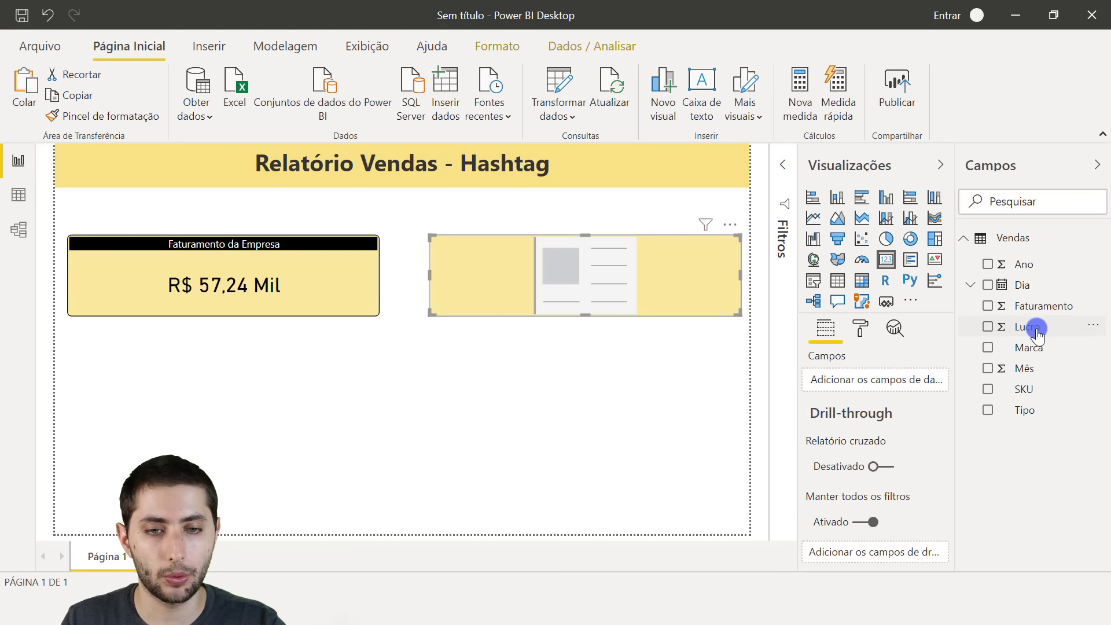
pyautogui.moveTo(1036, 335); pyautogui.dragTo(884, 378)
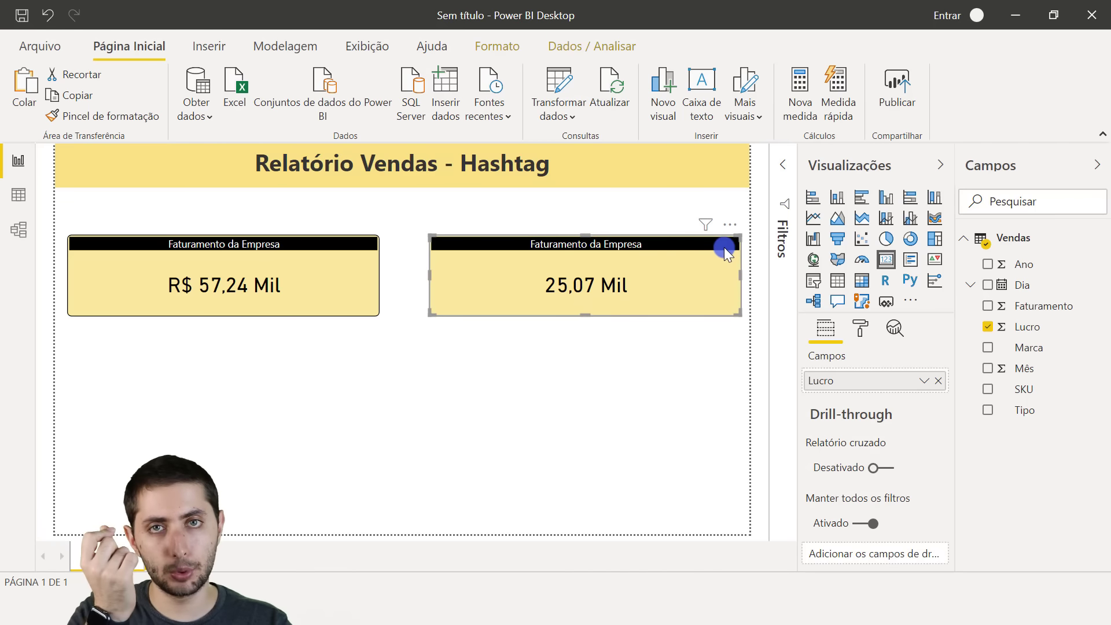
# - Change the duplicated card's title text (Texto do título) to Lucro da Empresa
pyautogui.click(858, 328)
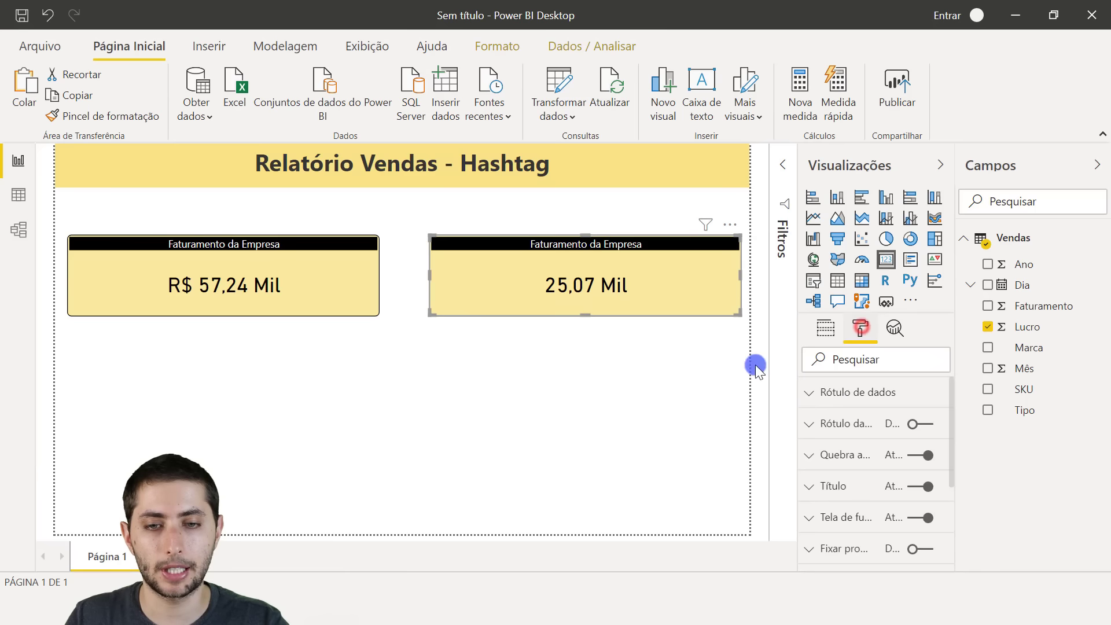
pyautogui.scroll(-3, 857, 428)
pyautogui.click(836, 399)
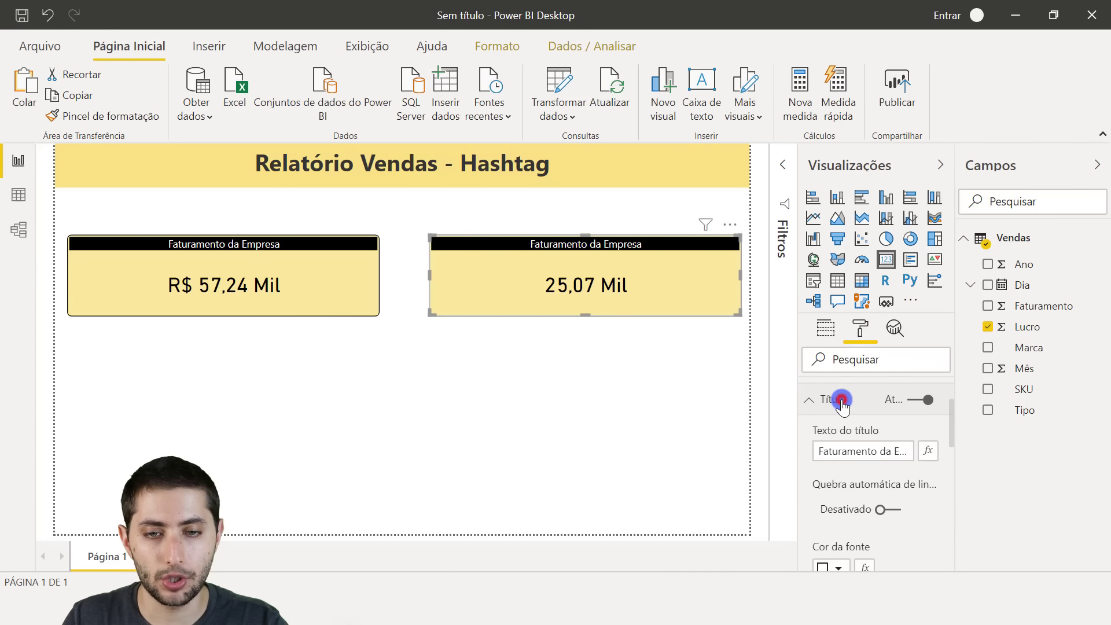
pyautogui.moveTo(876, 451); pyautogui.dragTo(822, 441)
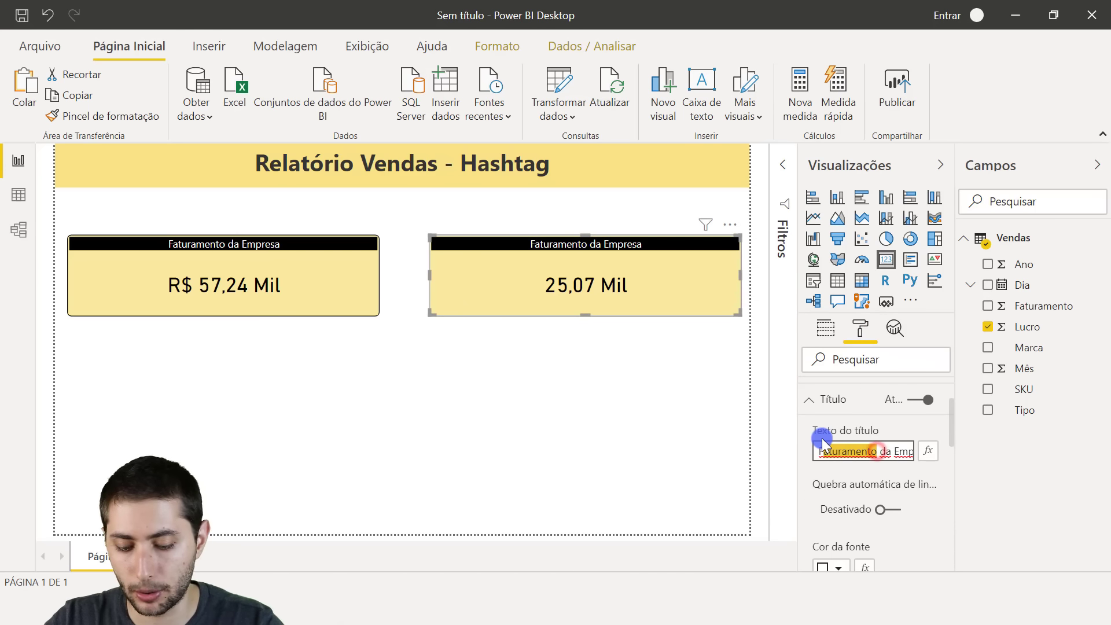
pyautogui.press('BackSpace')
pyautogui.write('Lucro')
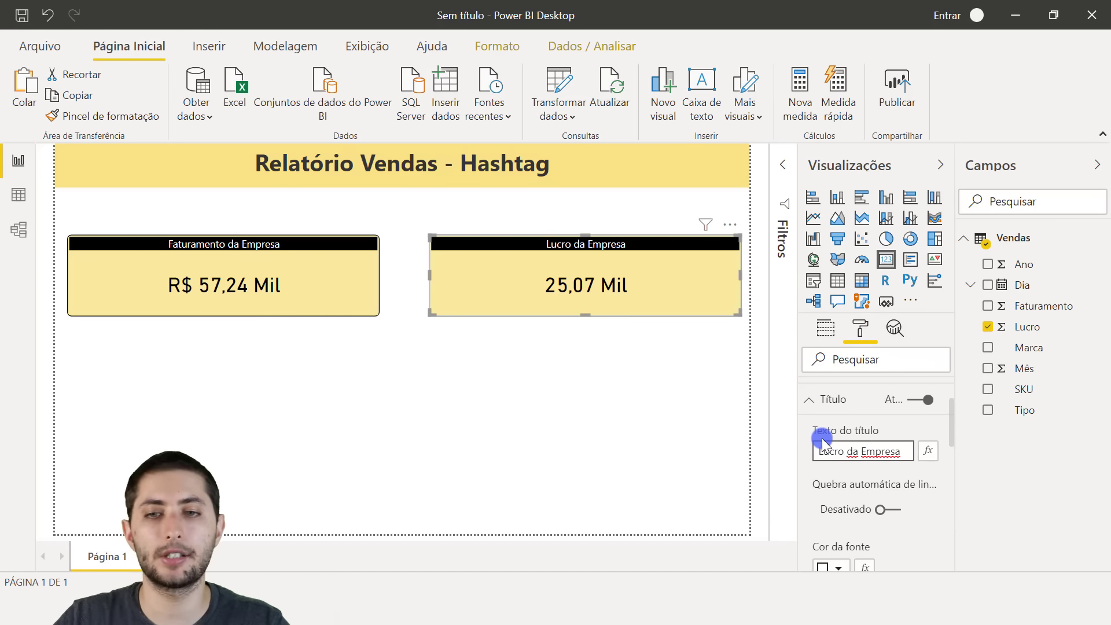
pyautogui.click(673, 415)
# - Format the Lucro column of the Vendas table as currency with the symbol R$ Português (Brasil)
pyautogui.click(624, 281)
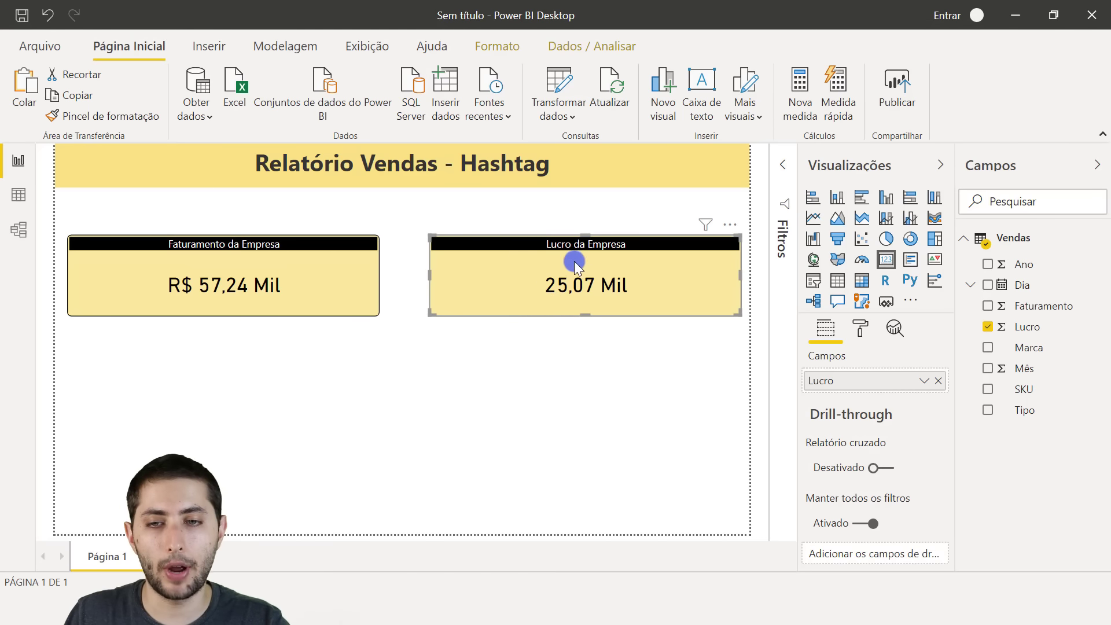
pyautogui.click(183, 278)
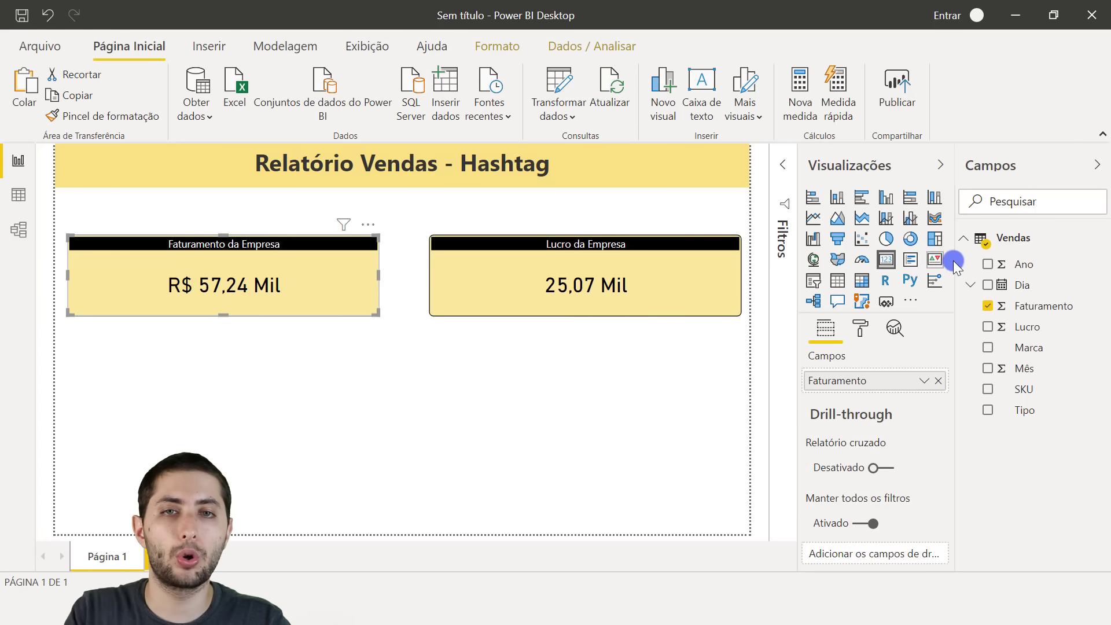
pyautogui.click(1044, 306)
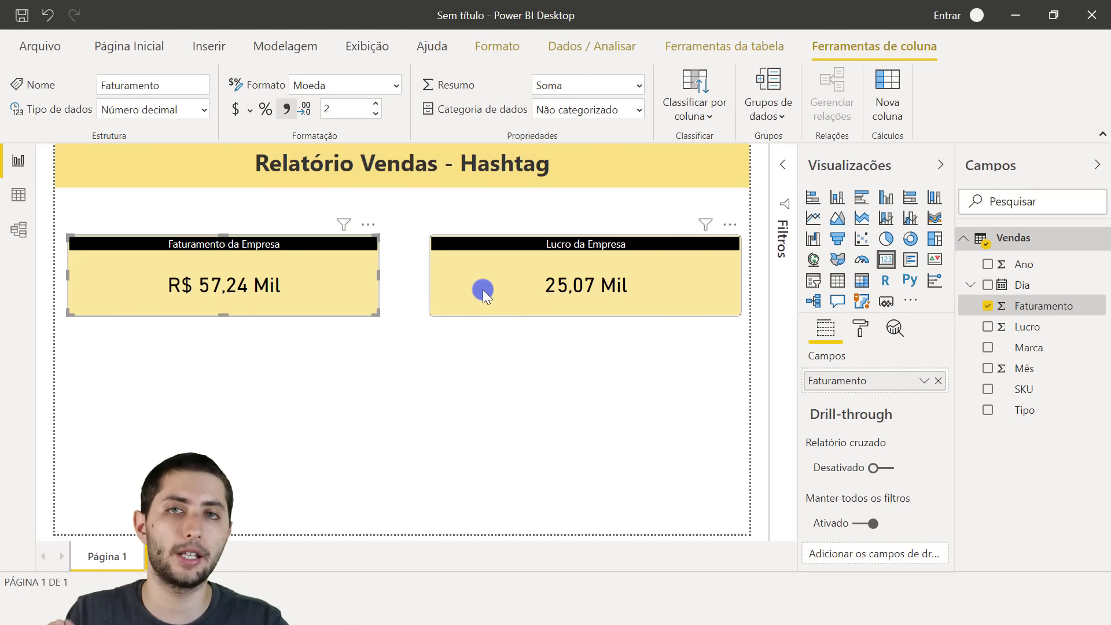
pyautogui.click(1040, 328)
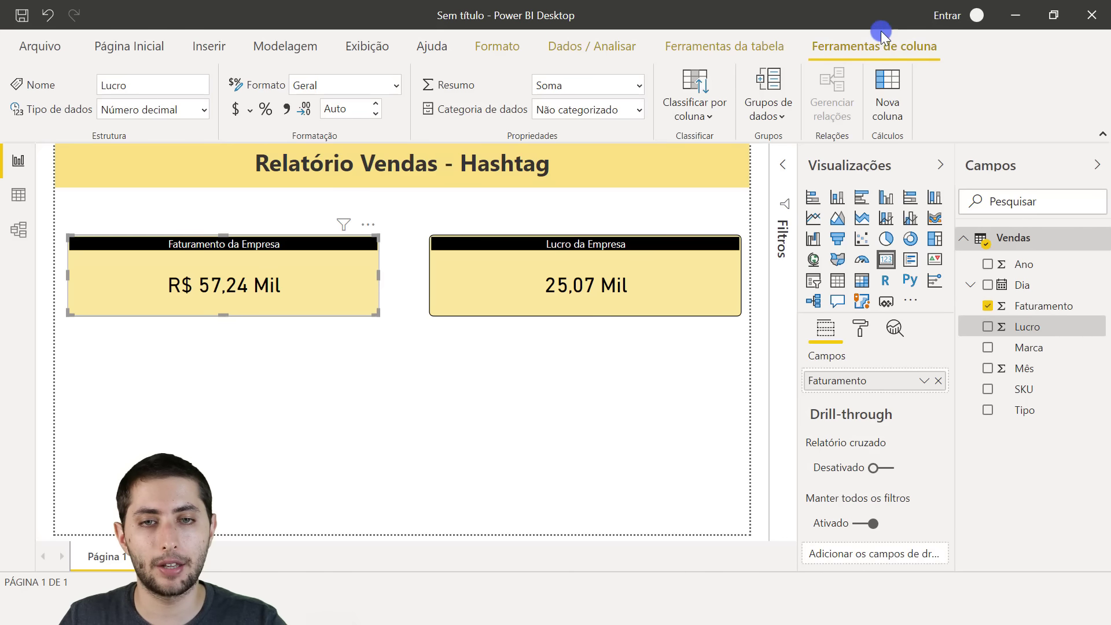
pyautogui.click(250, 111)
pyautogui.click(247, 163)
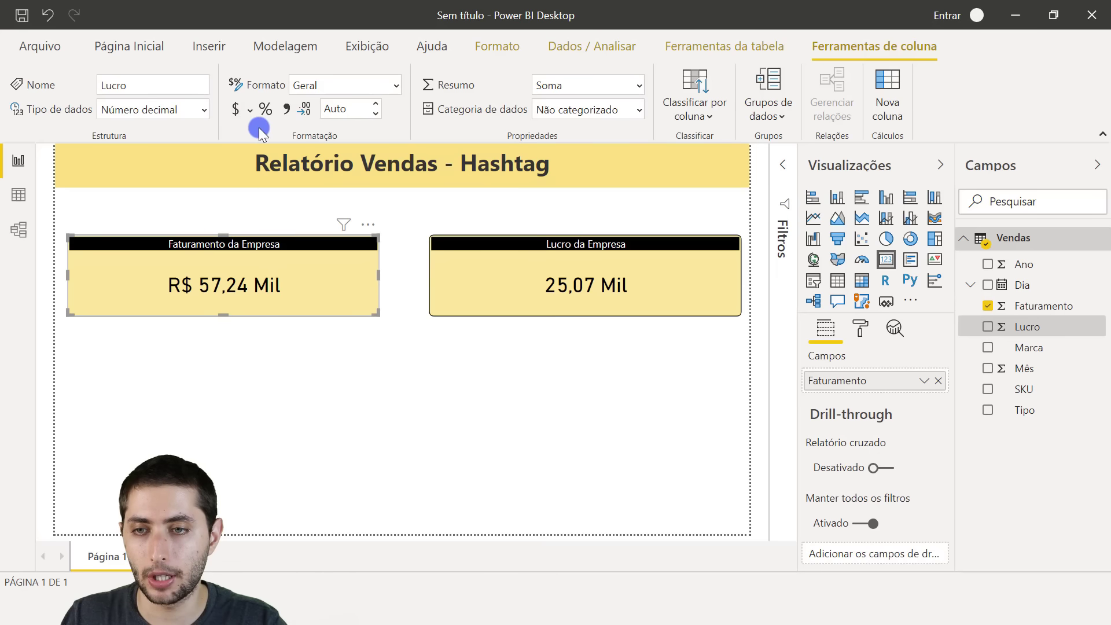
pyautogui.click(252, 108)
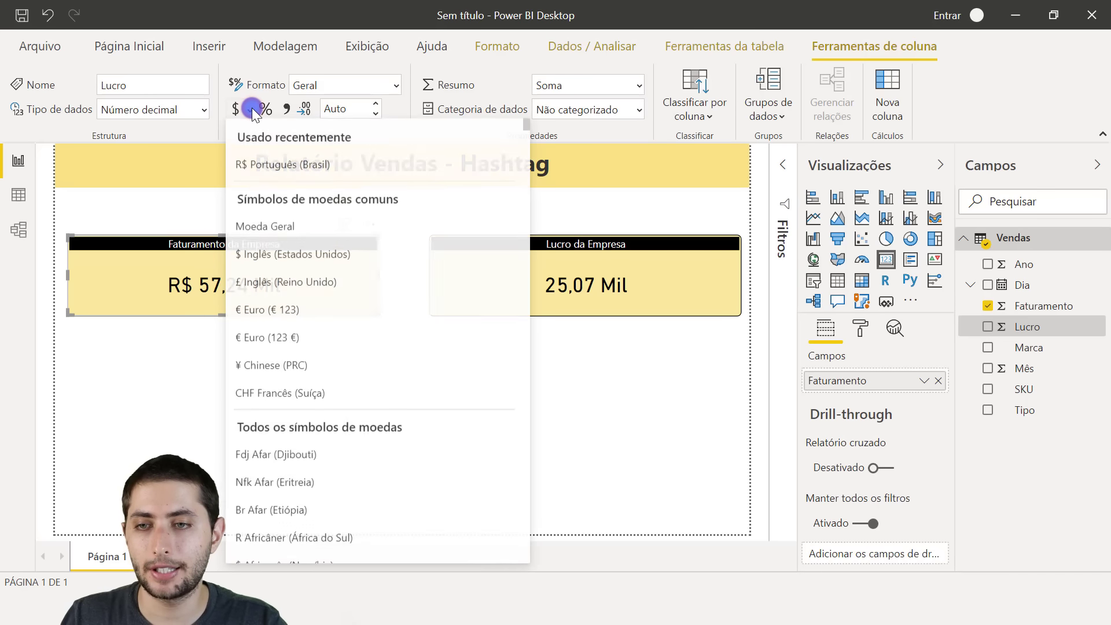
pyautogui.click(272, 166)
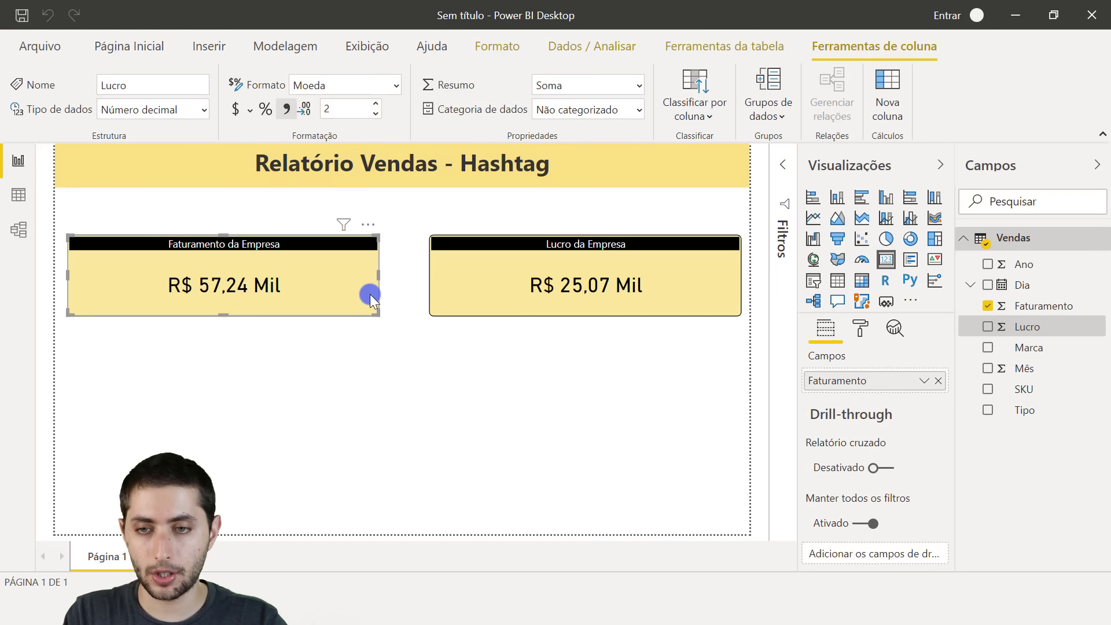
# - Widen the Faturamento and Lucro cards toward each other so only a narrow gap separates them
pyautogui.moveTo(376, 279); pyautogui.dragTo(404, 279)
pyautogui.click(384, 359)
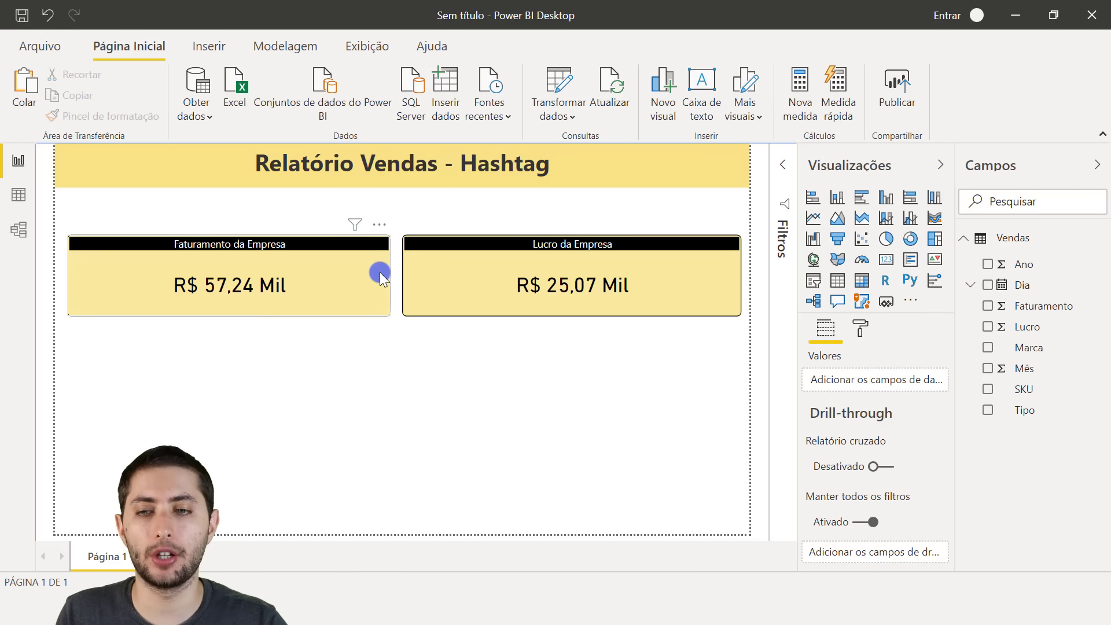
pyautogui.click(369, 363)
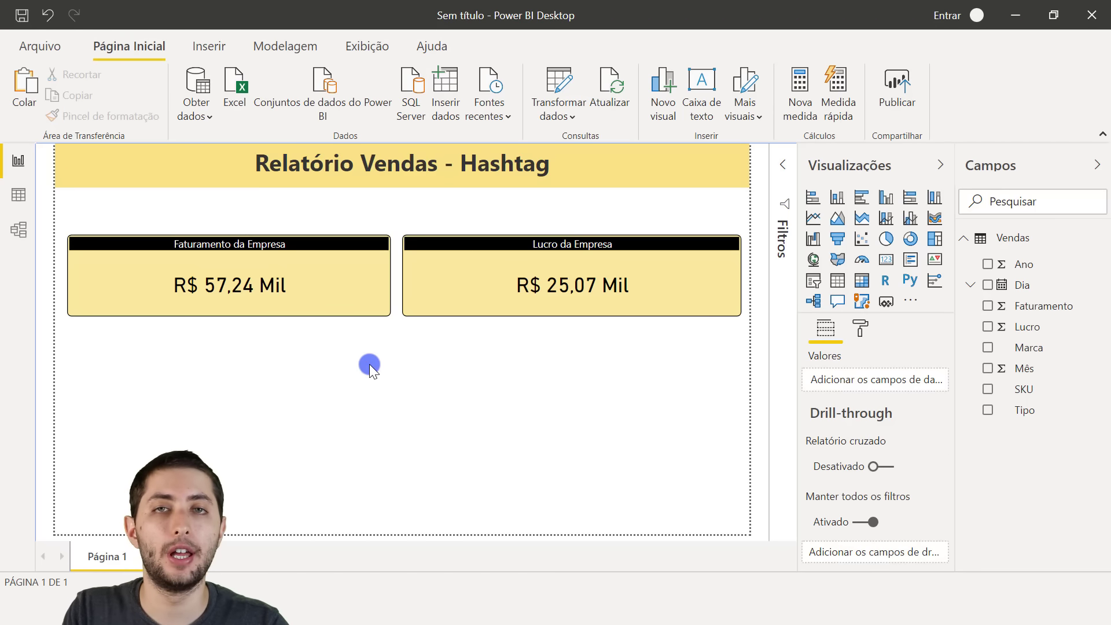
pyautogui.click(321, 258)
pyautogui.click(256, 400)
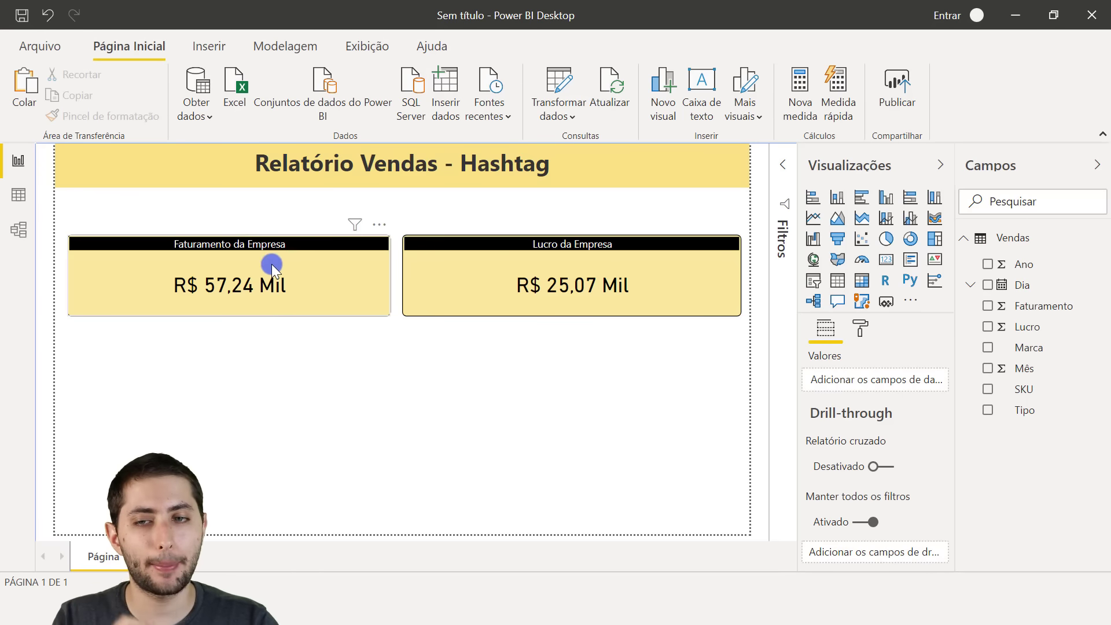
pyautogui.click(253, 328)
pyautogui.click(259, 297)
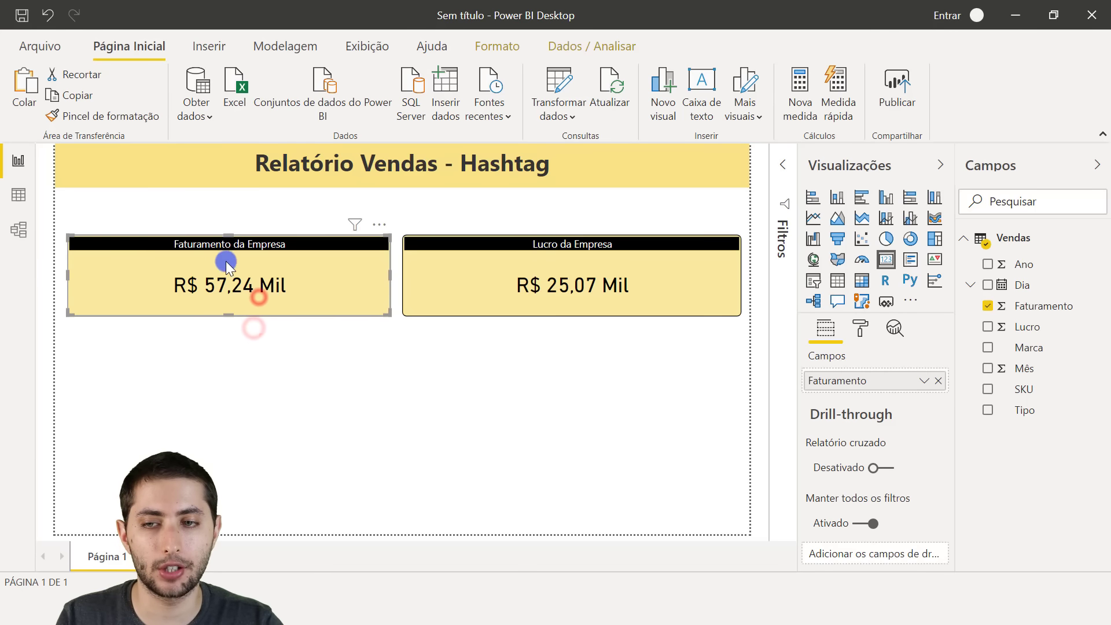
pyautogui.click(233, 369)
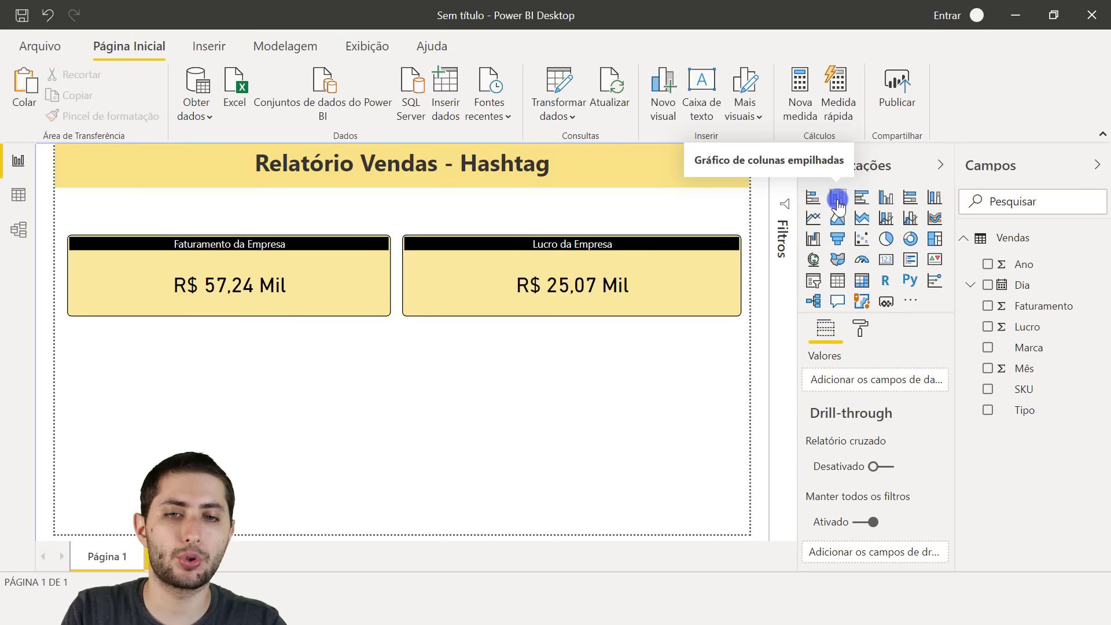
# - Insert a funnel chart directly below the Faturamento card, matching its width and stretching down almost to the page's bottom edge
pyautogui.click(839, 238)
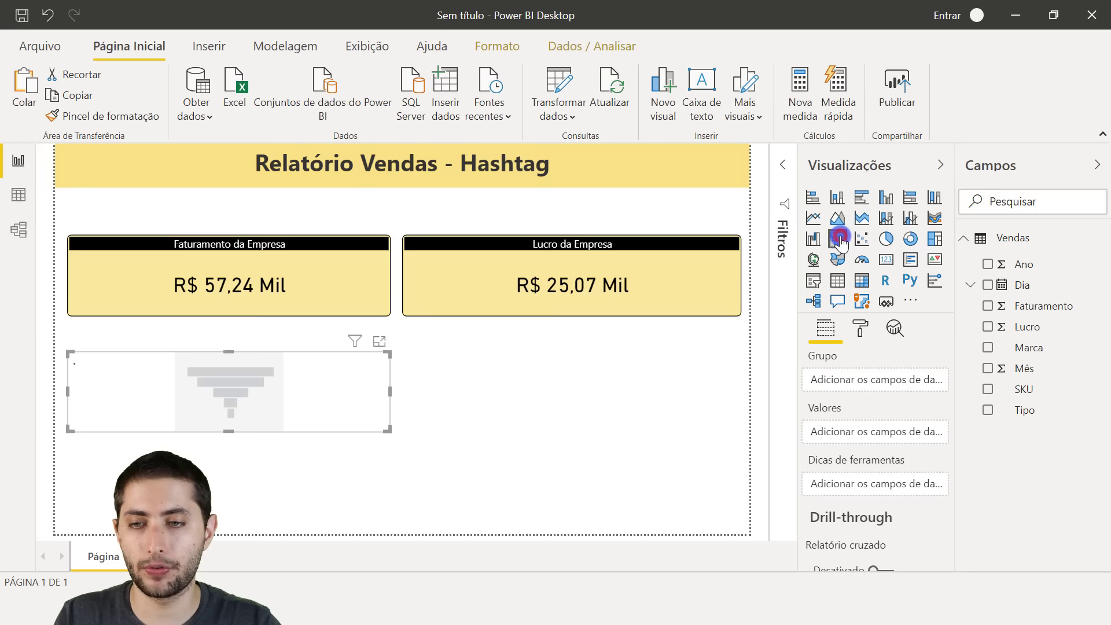
pyautogui.moveTo(242, 397); pyautogui.dragTo(244, 373)
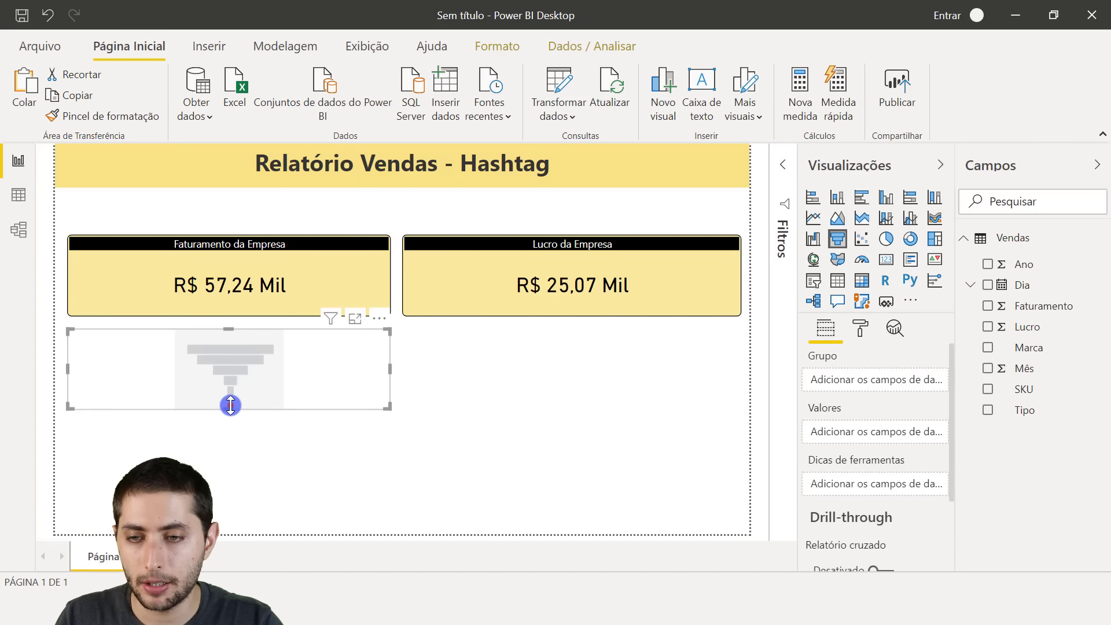
pyautogui.moveTo(232, 403); pyautogui.dragTo(235, 519)
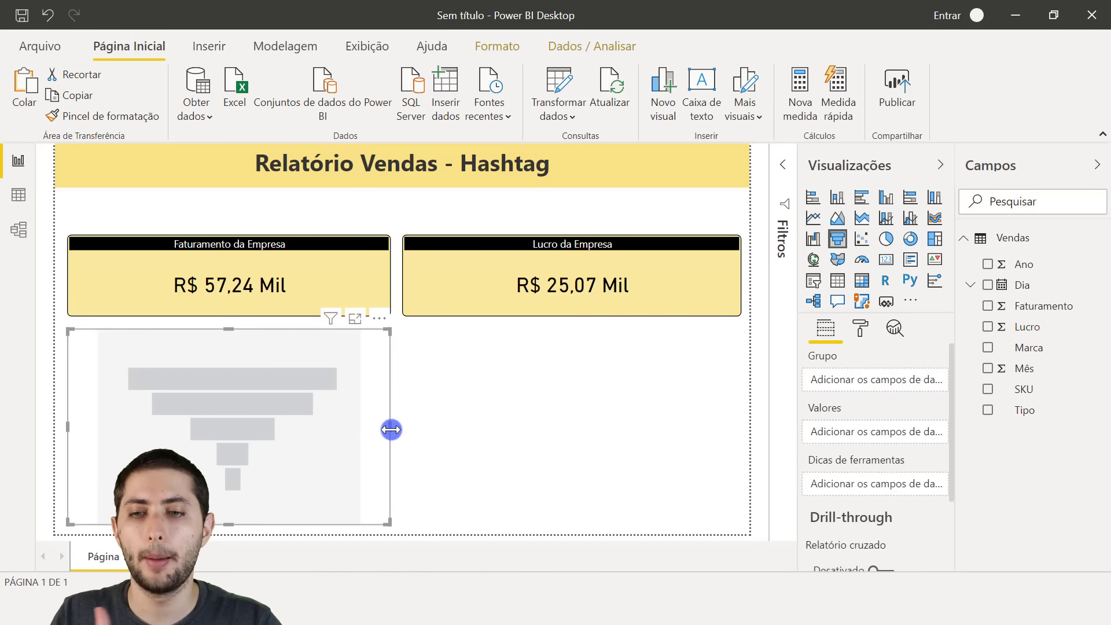
pyautogui.click(416, 415)
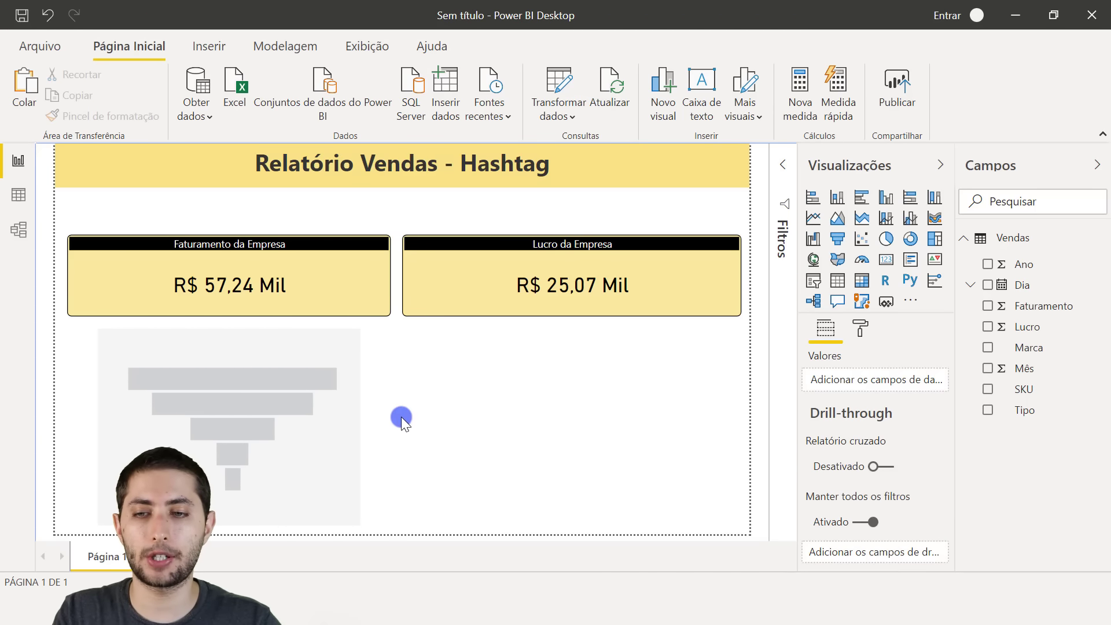
# - Set Tipo as the funnel chart's group (Grupo) and Faturamento as its values (Valores)
pyautogui.click(317, 433)
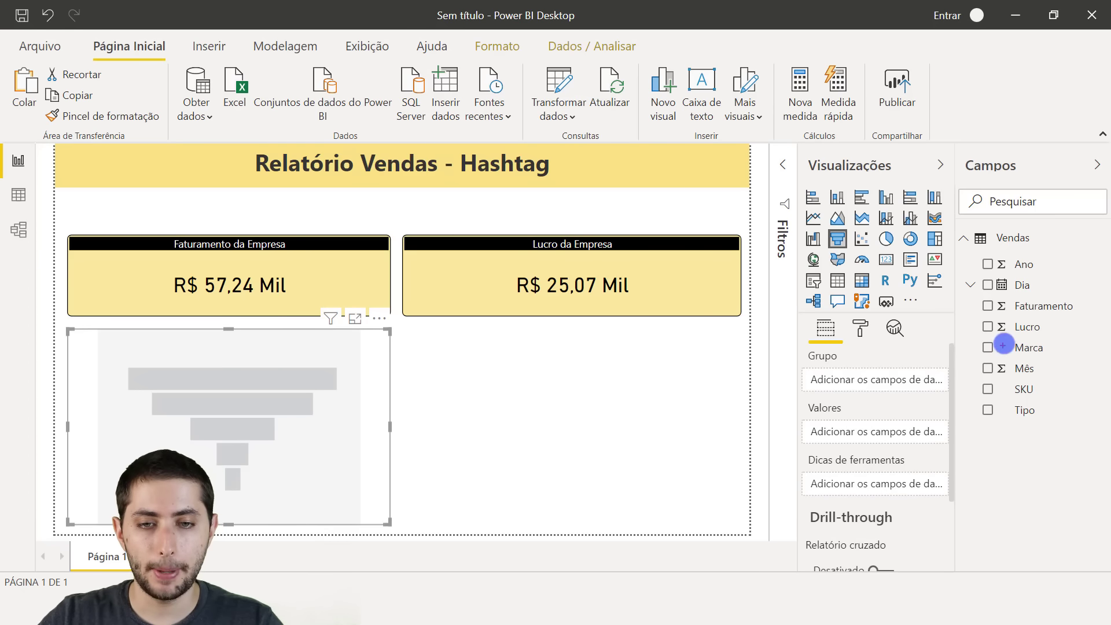
pyautogui.moveTo(791, 342); pyautogui.dragTo(967, 537)
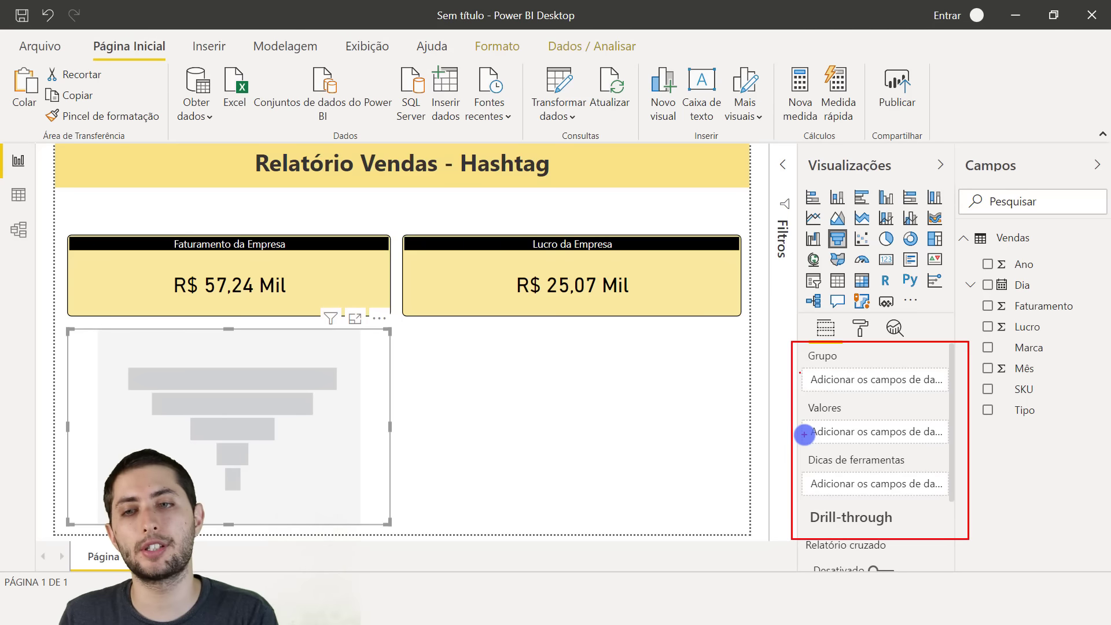
pyautogui.click(829, 373)
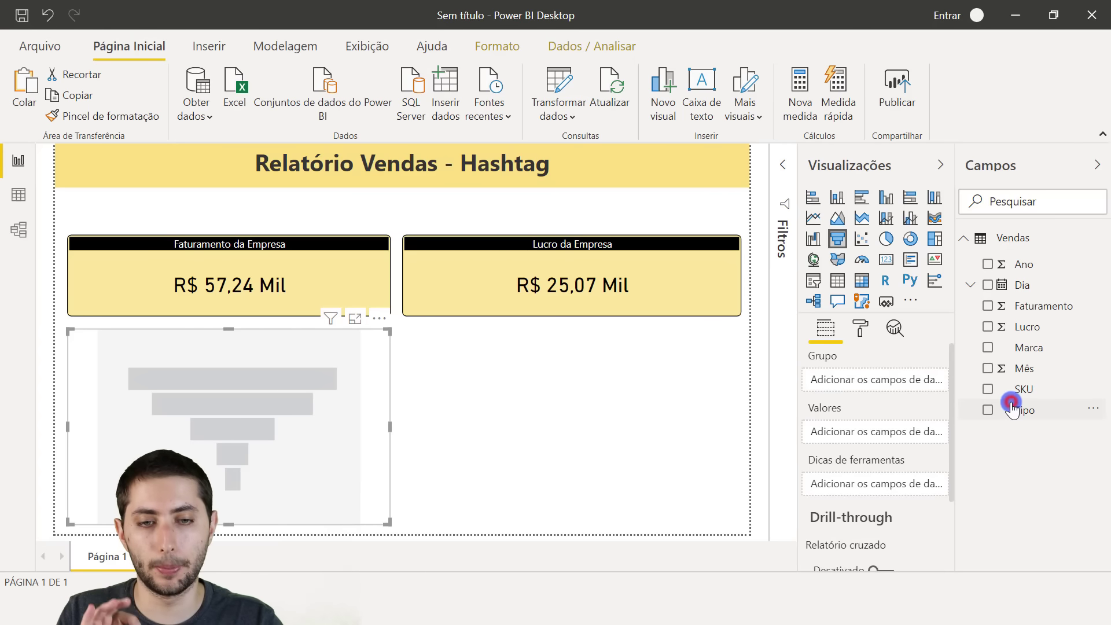
pyautogui.moveTo(1011, 405); pyautogui.dragTo(881, 383)
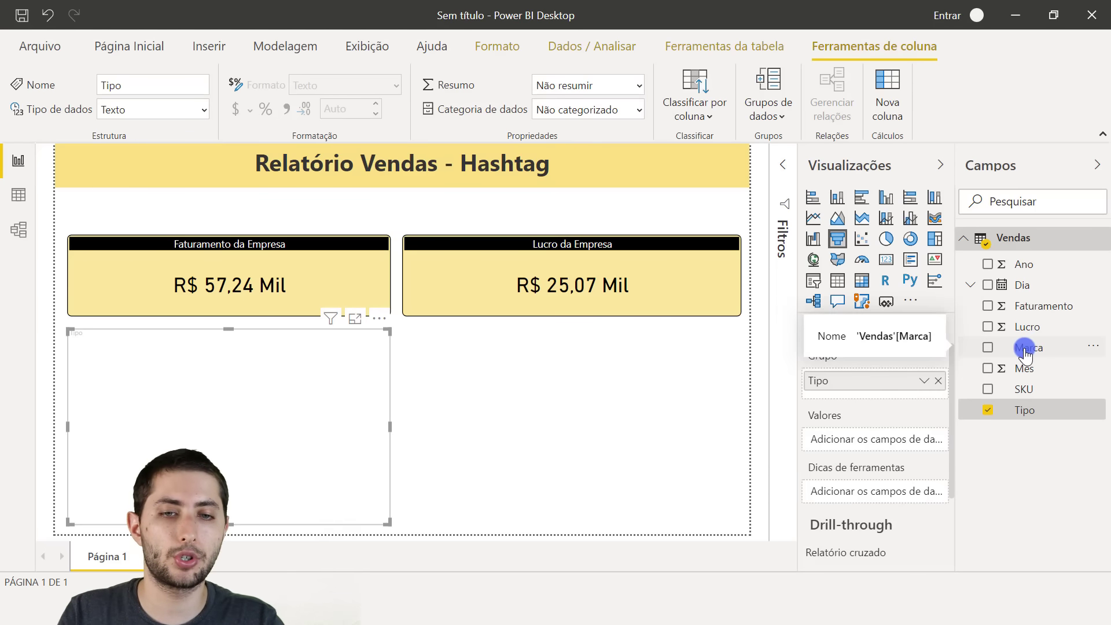
pyautogui.click(1040, 305)
pyautogui.moveTo(1040, 305); pyautogui.dragTo(897, 438)
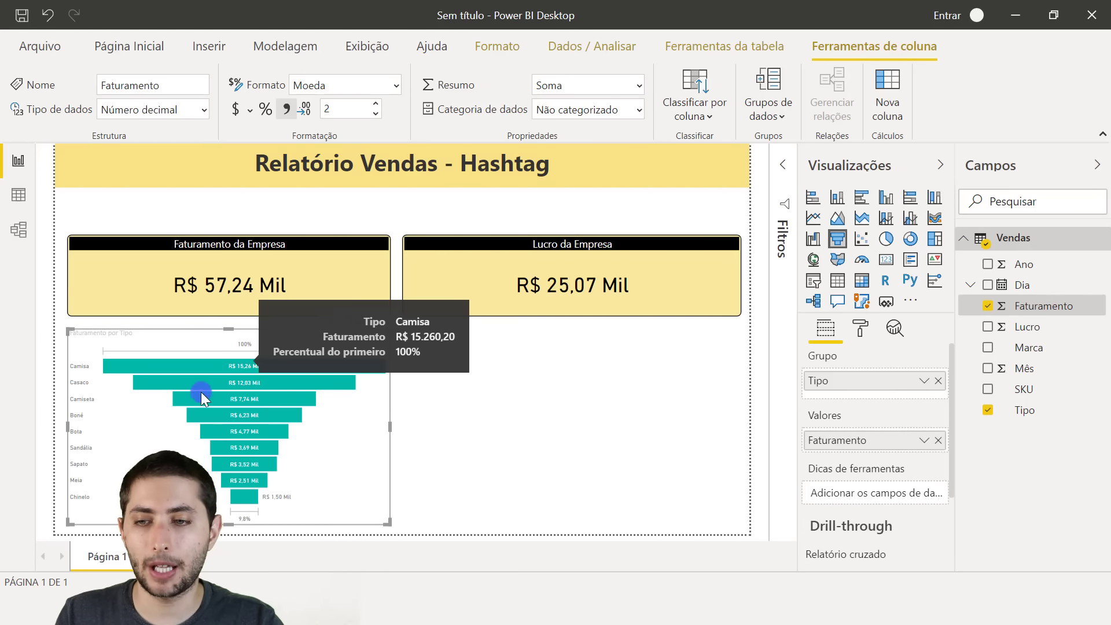
# - Examine the funnel's bar details and cross-filter the report by the Casaco bar to view the cards for that type
pyautogui.moveTo(240, 360)
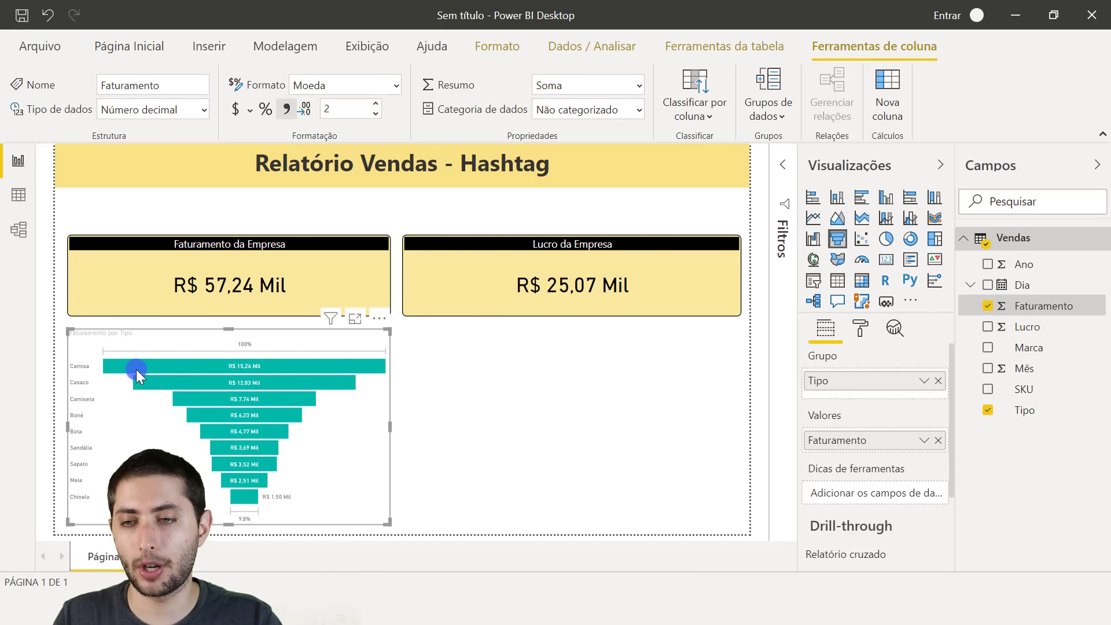
pyautogui.moveTo(134, 367)
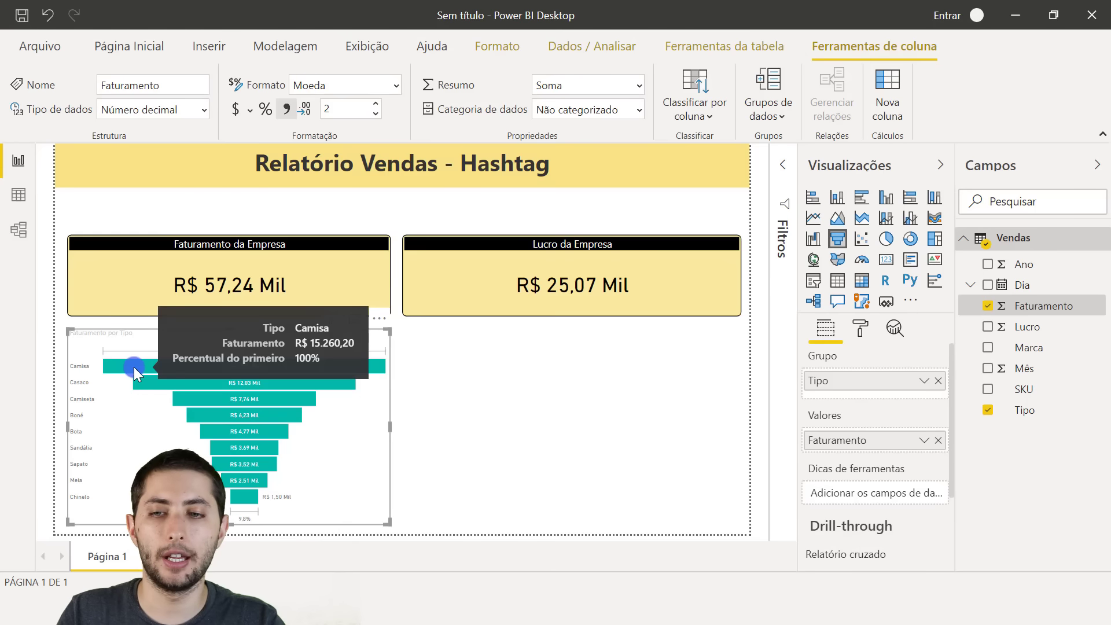
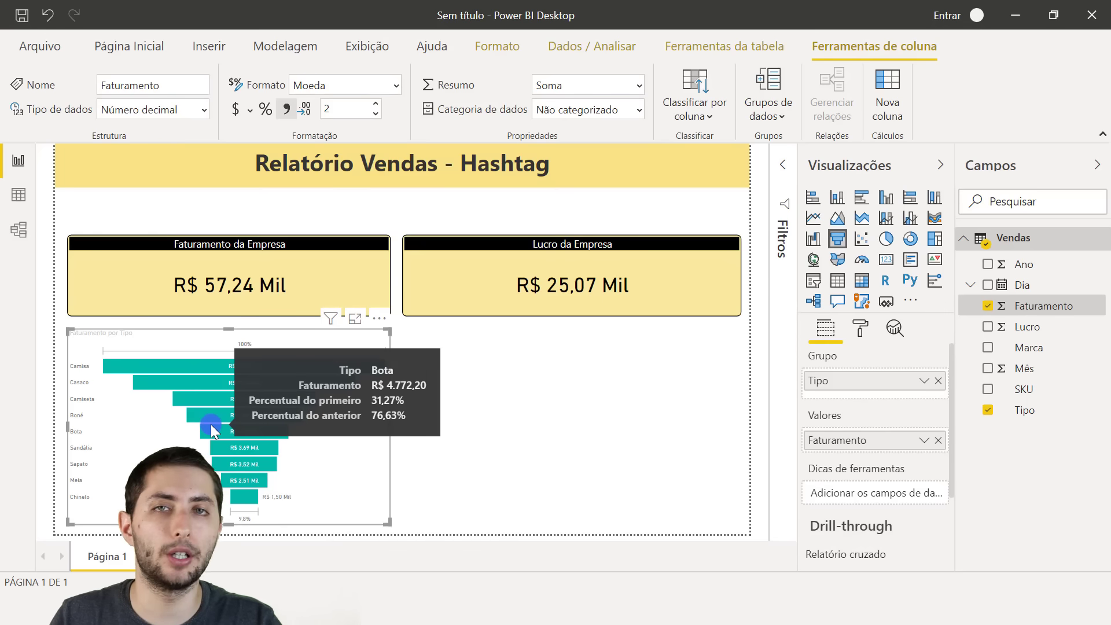
pyautogui.click(471, 442)
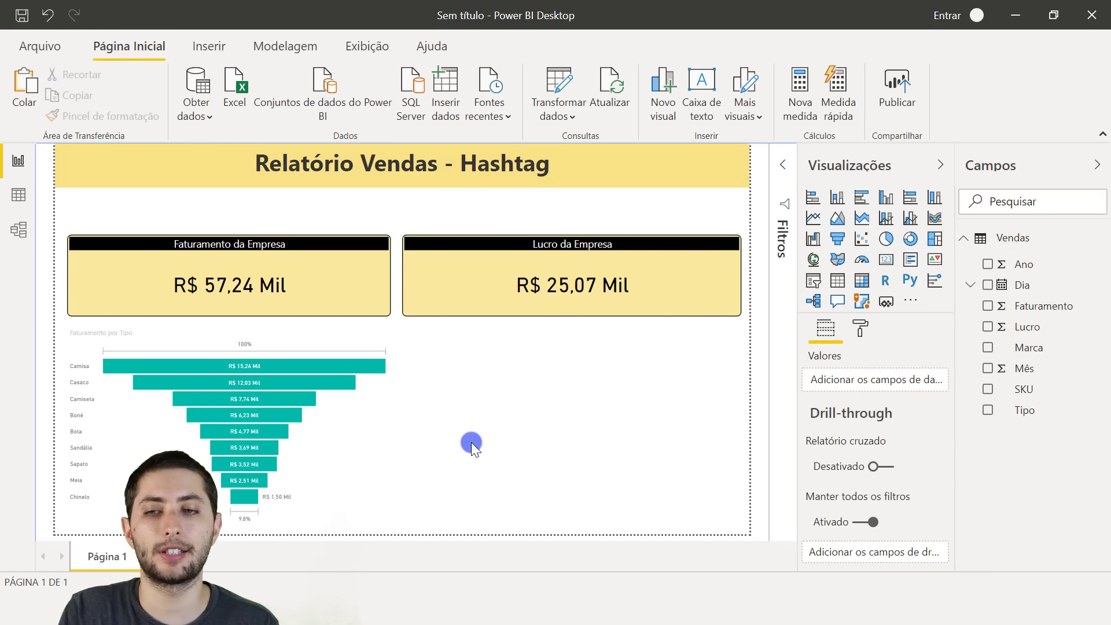
pyautogui.click(319, 429)
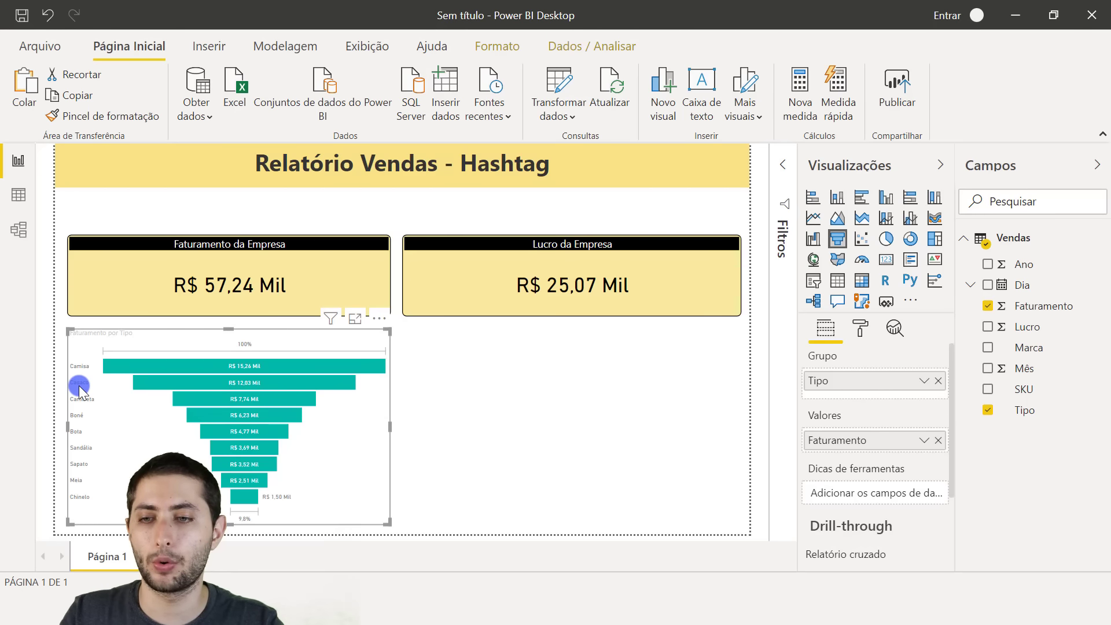
pyautogui.moveTo(158, 383)
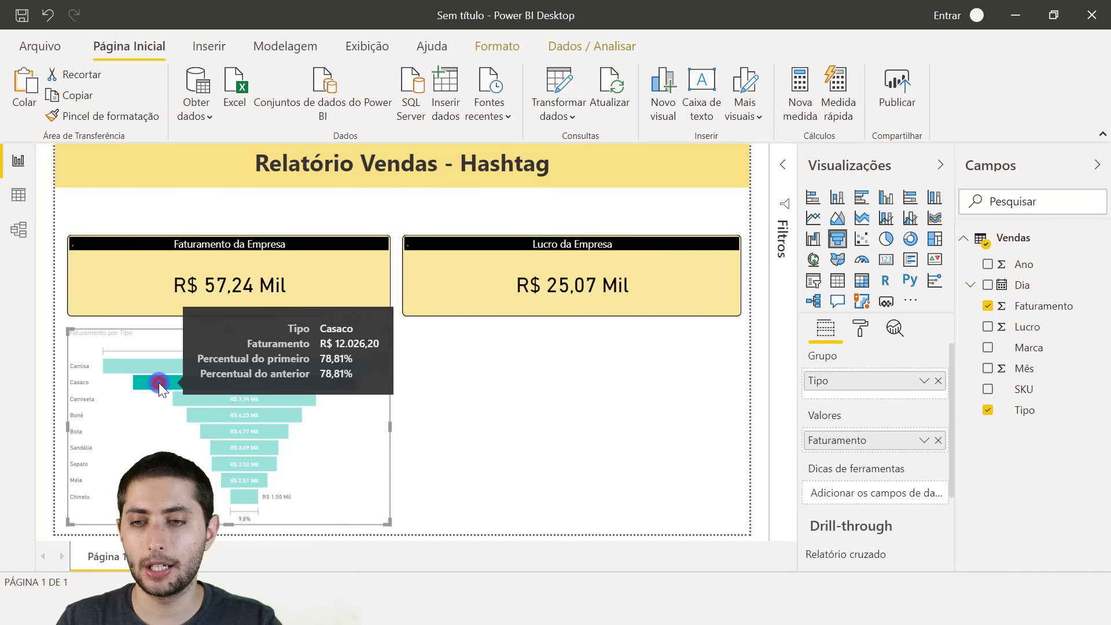
pyautogui.click(159, 383)
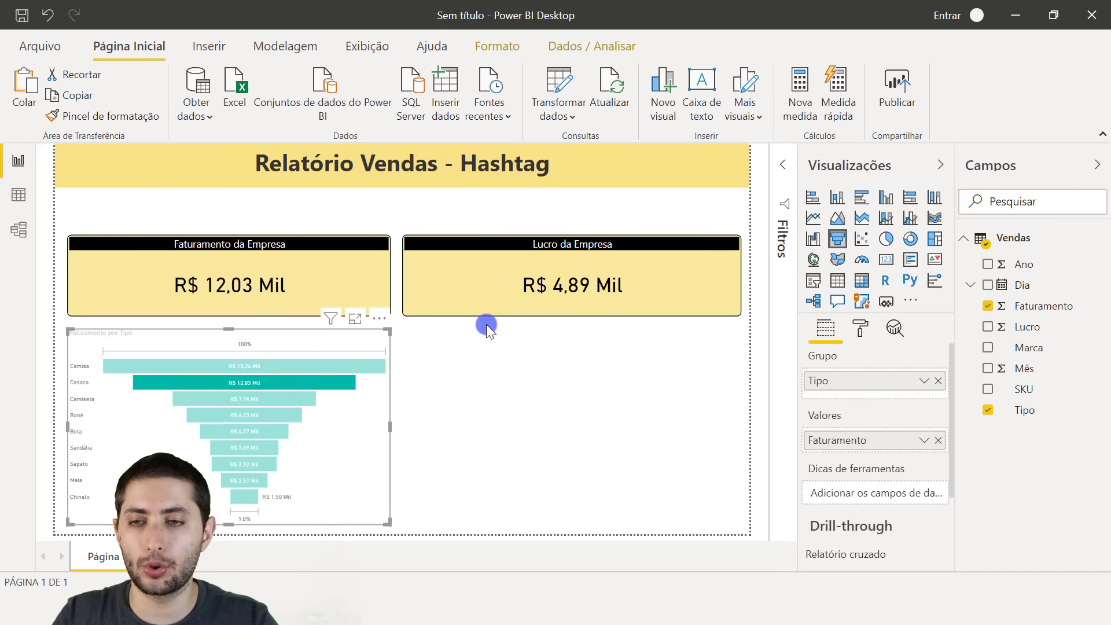
# - Examine how the Faturamento and Lucro cards respond when cross-filtering by funnel bars such as Casaco, Camisa and Camiseta, and clear the filter
pyautogui.click(155, 380)
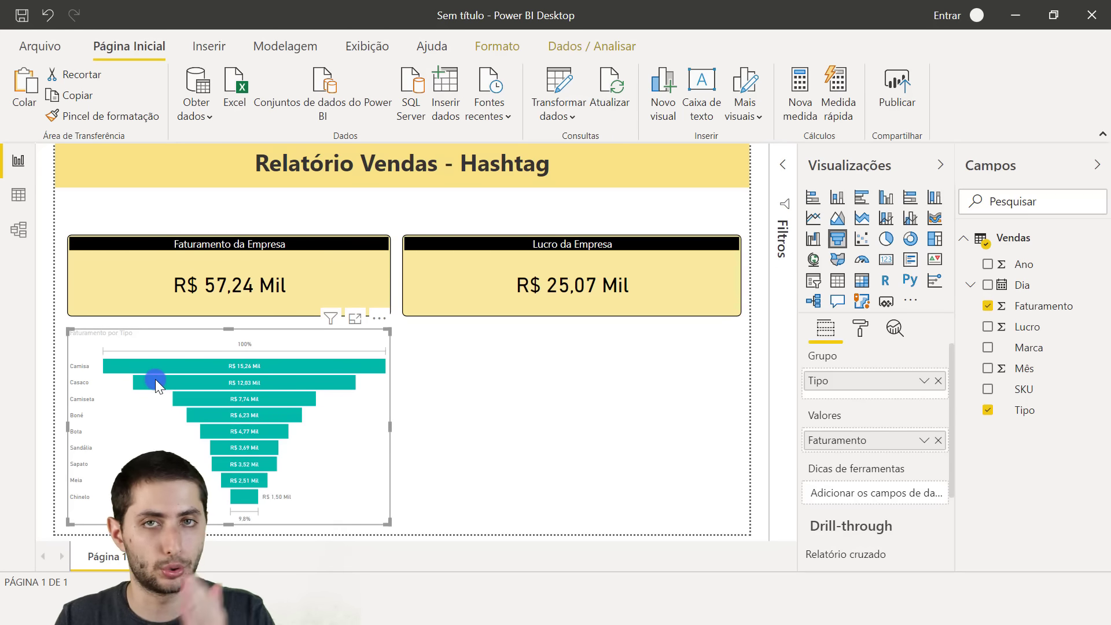
pyautogui.click(197, 299)
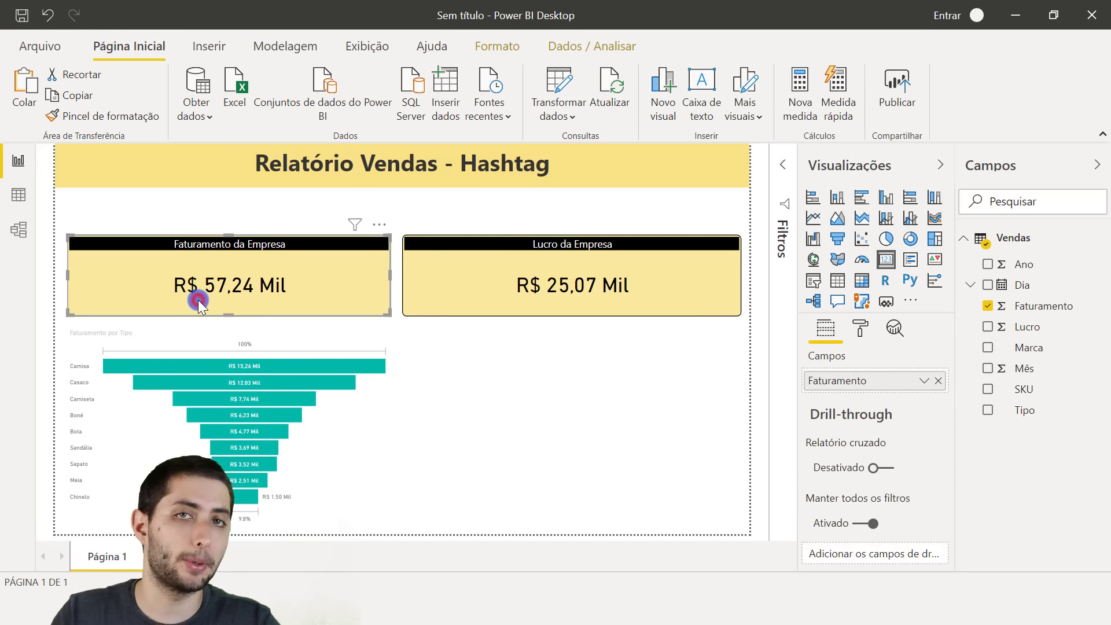
pyautogui.click(527, 314)
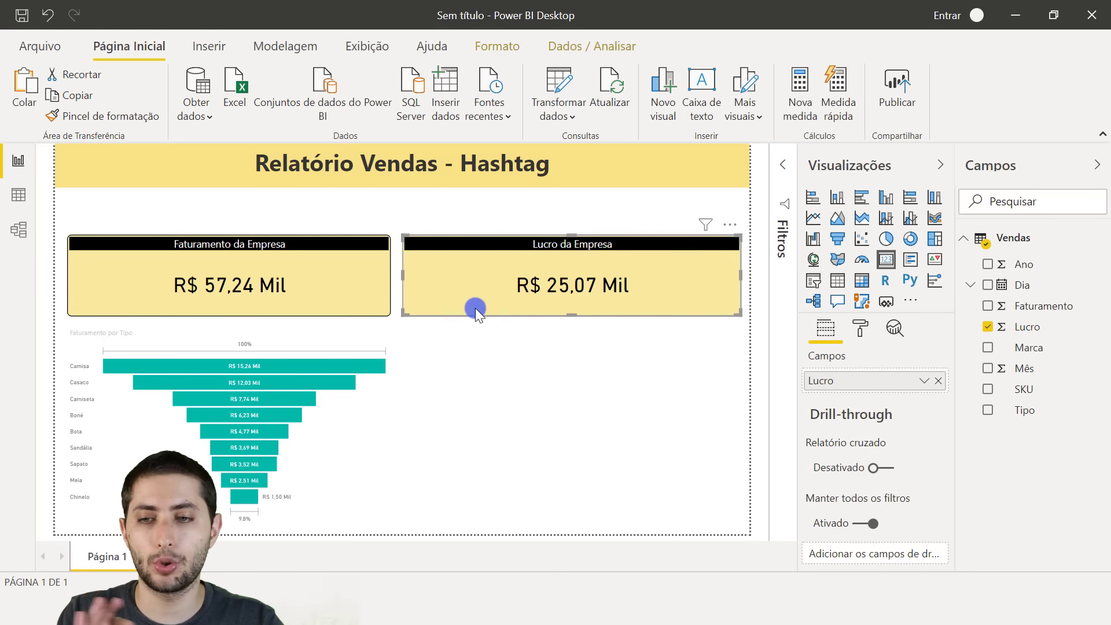
pyautogui.click(160, 380)
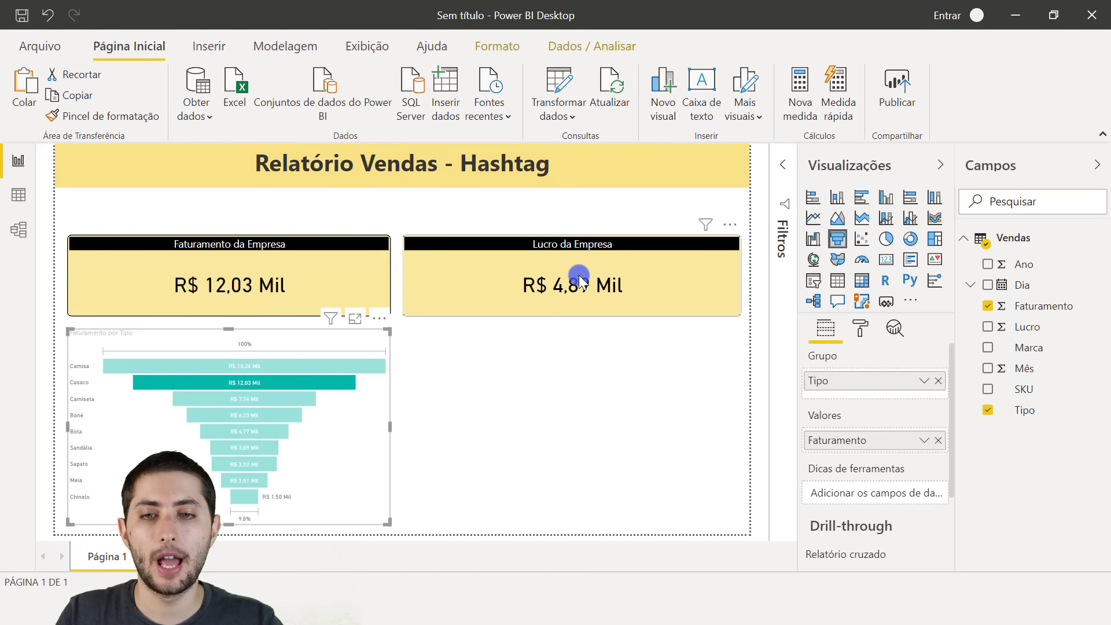
pyautogui.moveTo(571, 290)
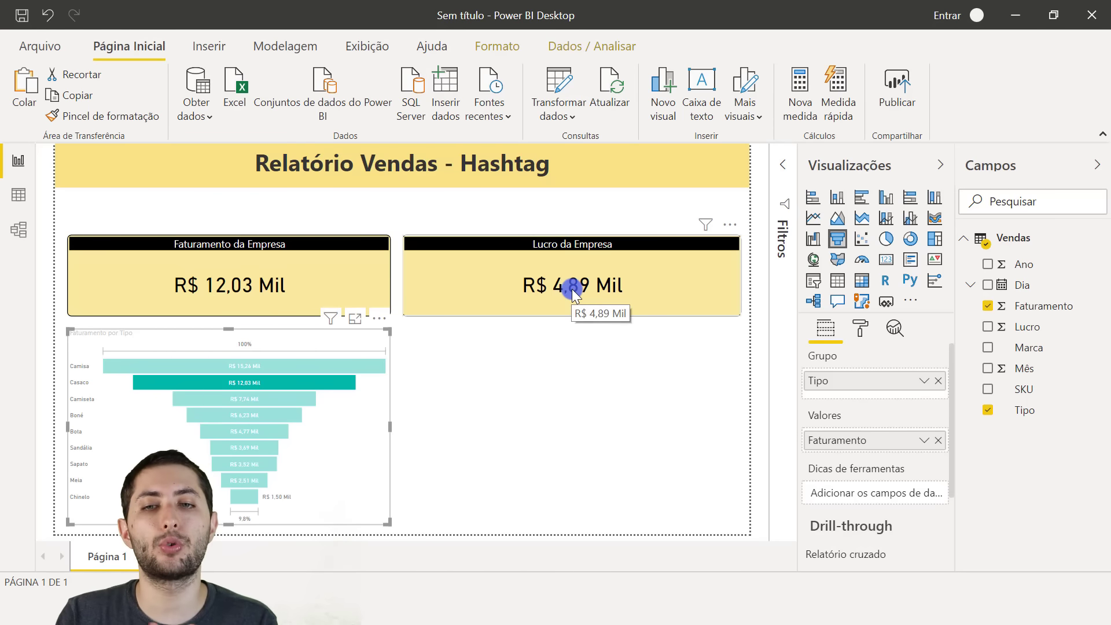
pyautogui.click(196, 418)
pyautogui.click(272, 367)
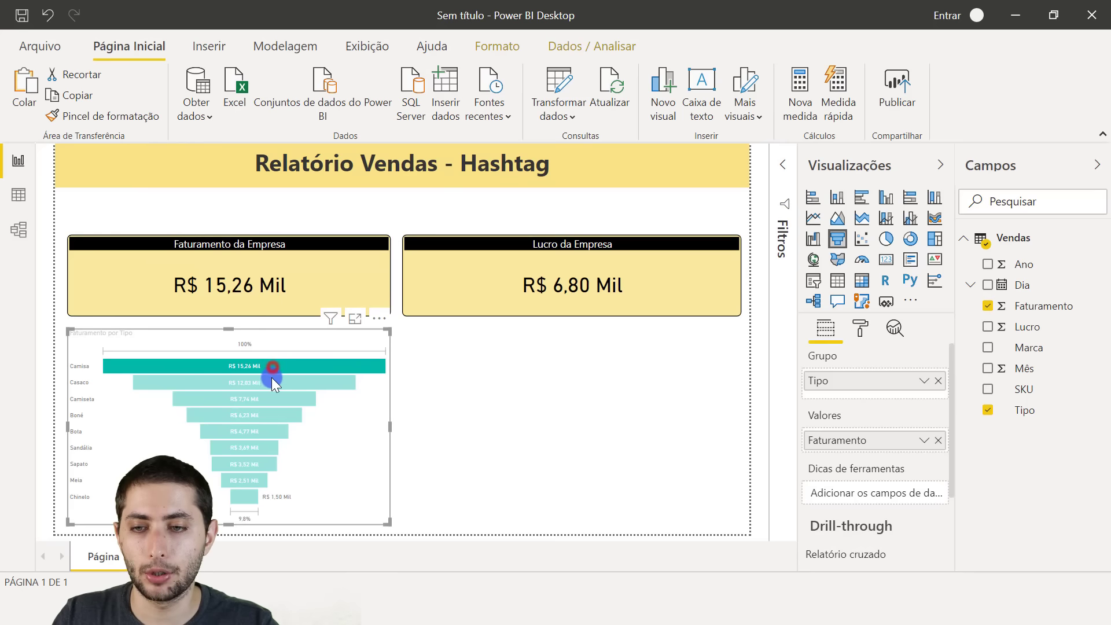
pyautogui.click(265, 383)
pyautogui.click(260, 401)
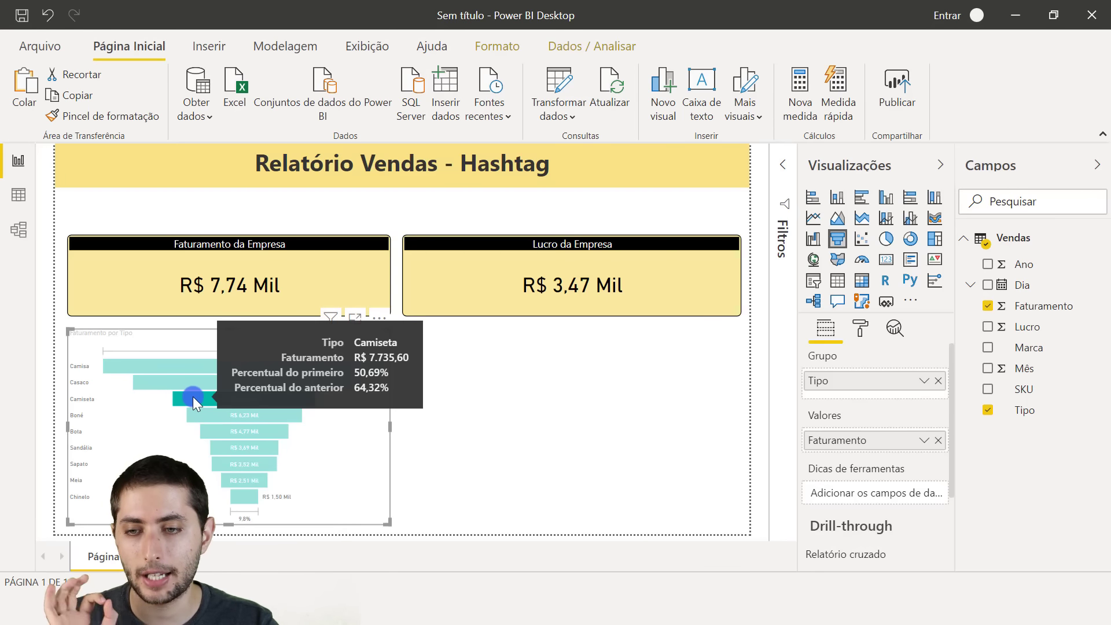
pyautogui.click(418, 384)
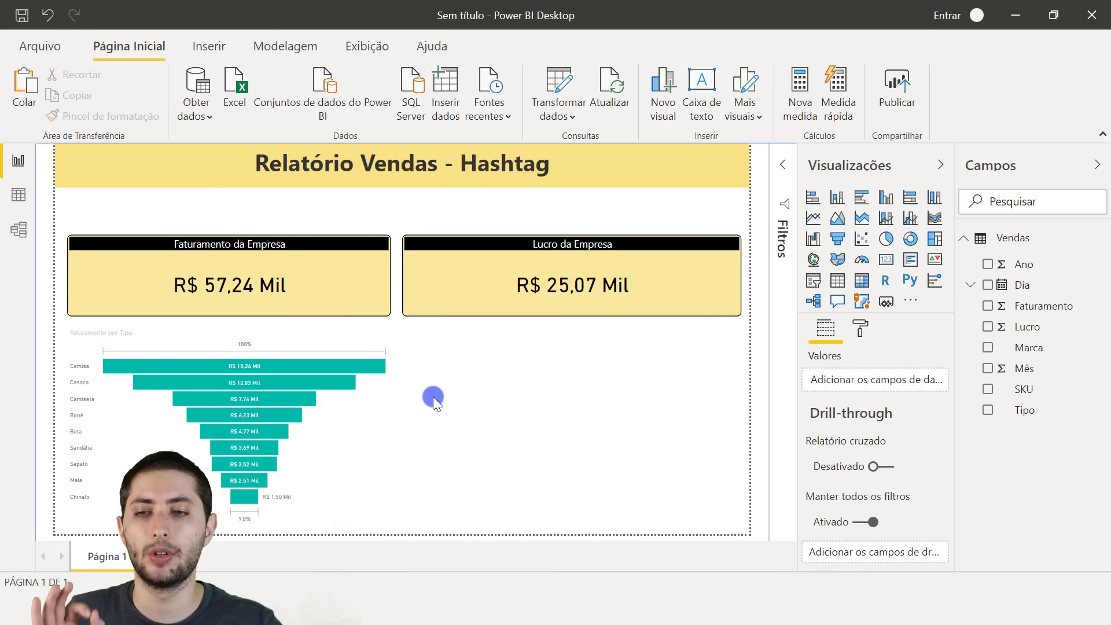
# - Give the funnel chart's title a black background and a white font colour
pyautogui.click(353, 417)
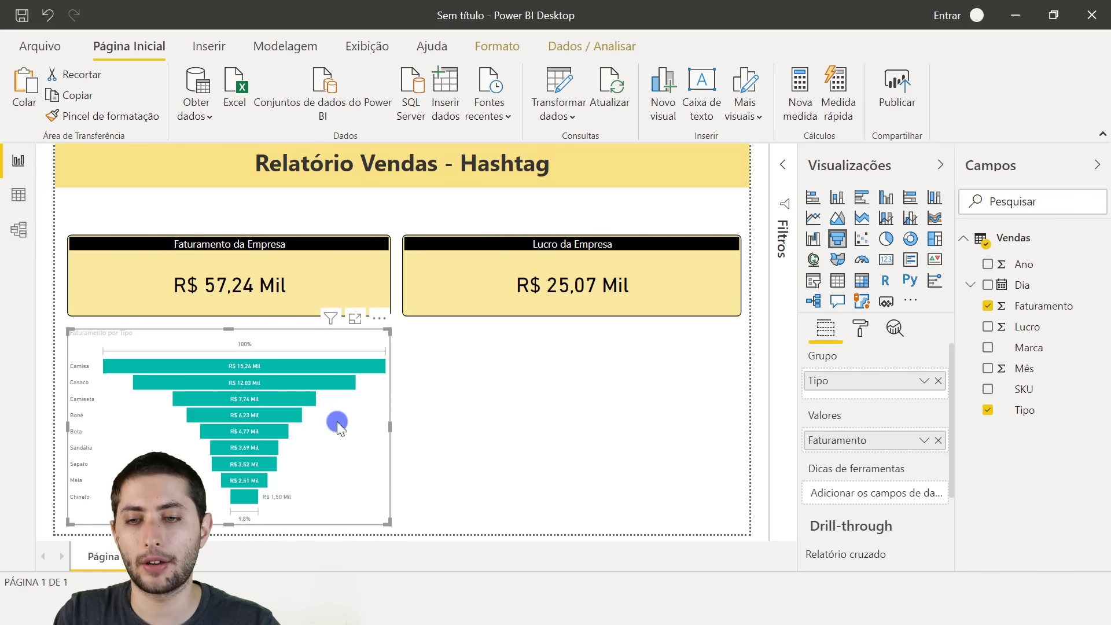
pyautogui.moveTo(241, 429)
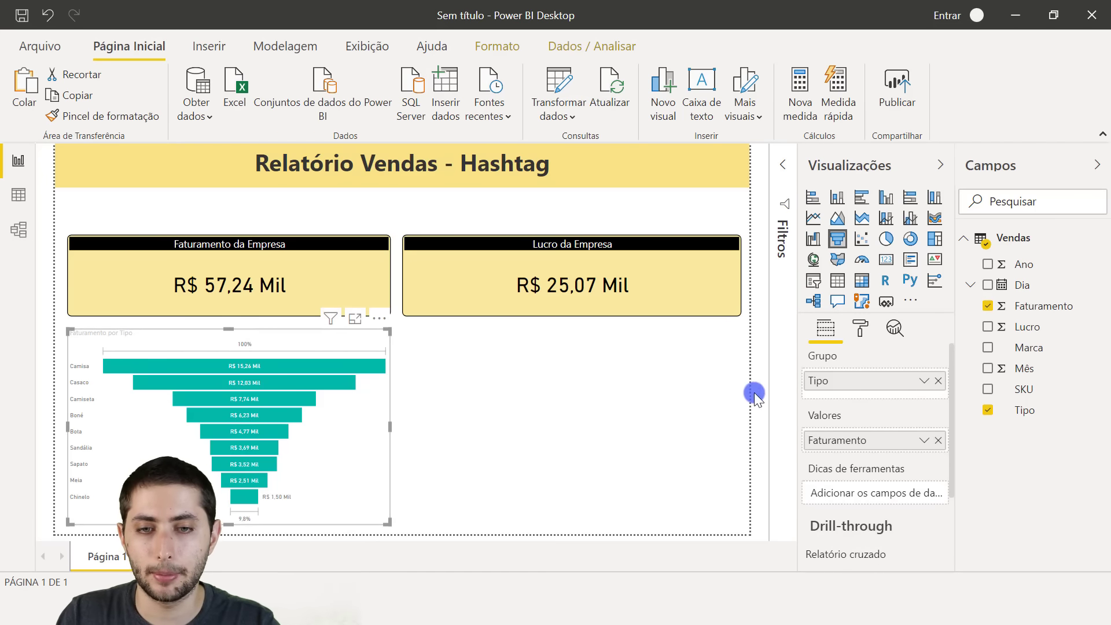
pyautogui.click(857, 331)
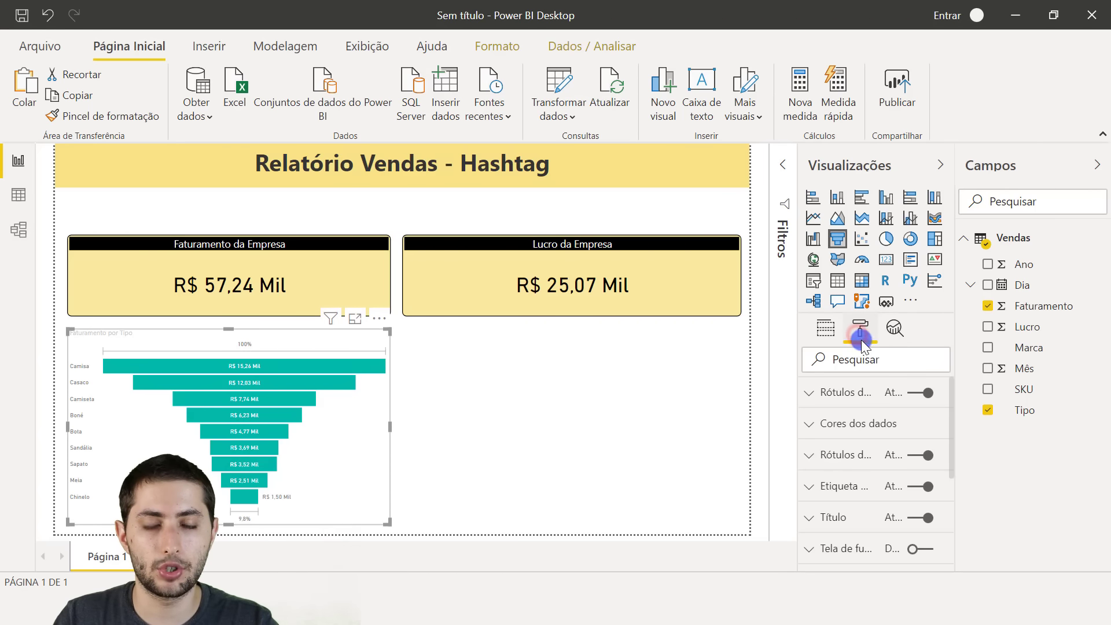
pyautogui.scroll(-3, 846, 457)
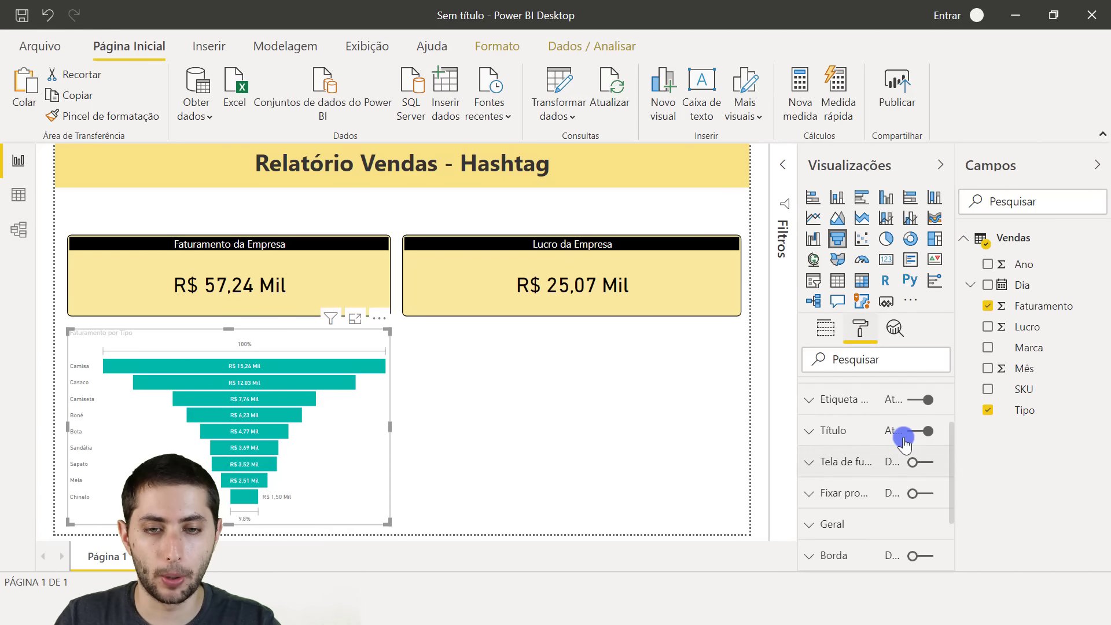
pyautogui.click(837, 443)
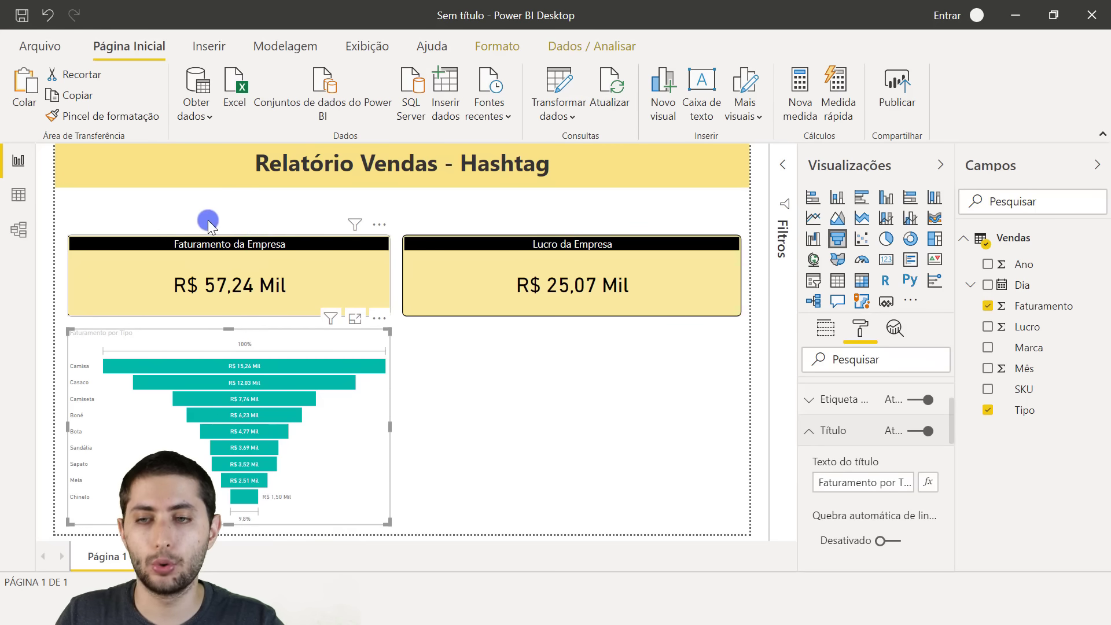
pyautogui.scroll(-5, 866, 462)
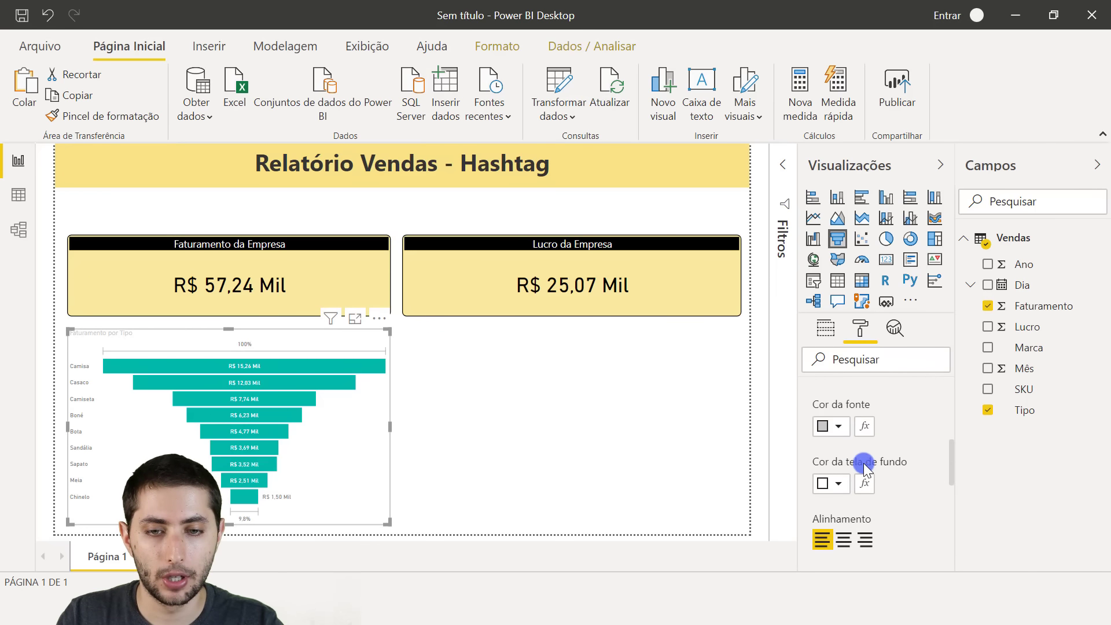
pyautogui.click(830, 483)
pyautogui.click(823, 292)
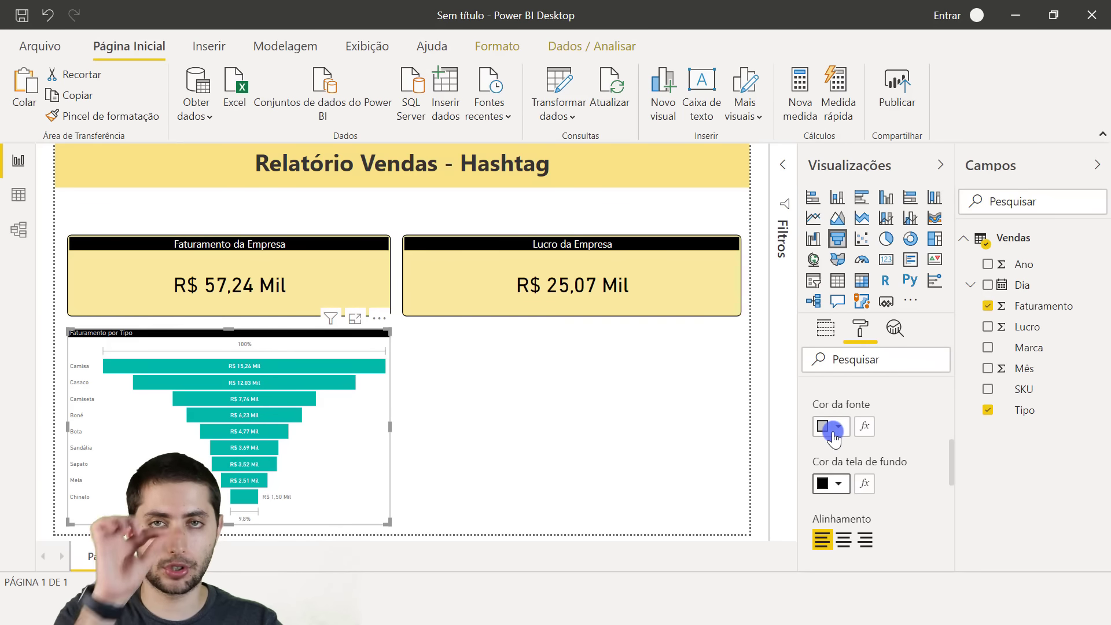
pyautogui.click(832, 428)
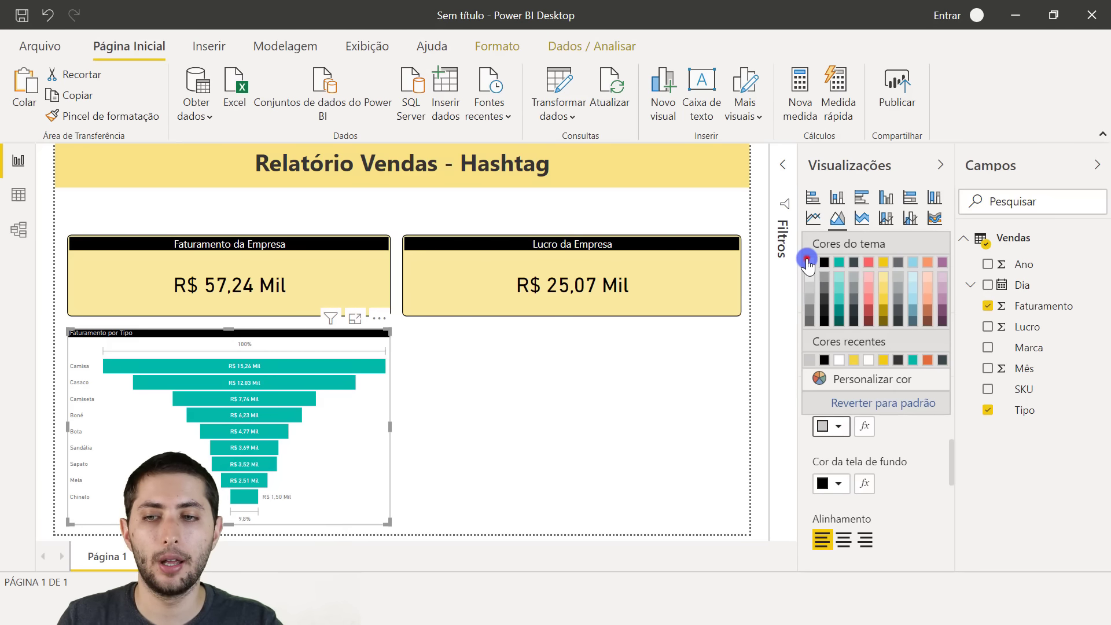
pyautogui.click(808, 262)
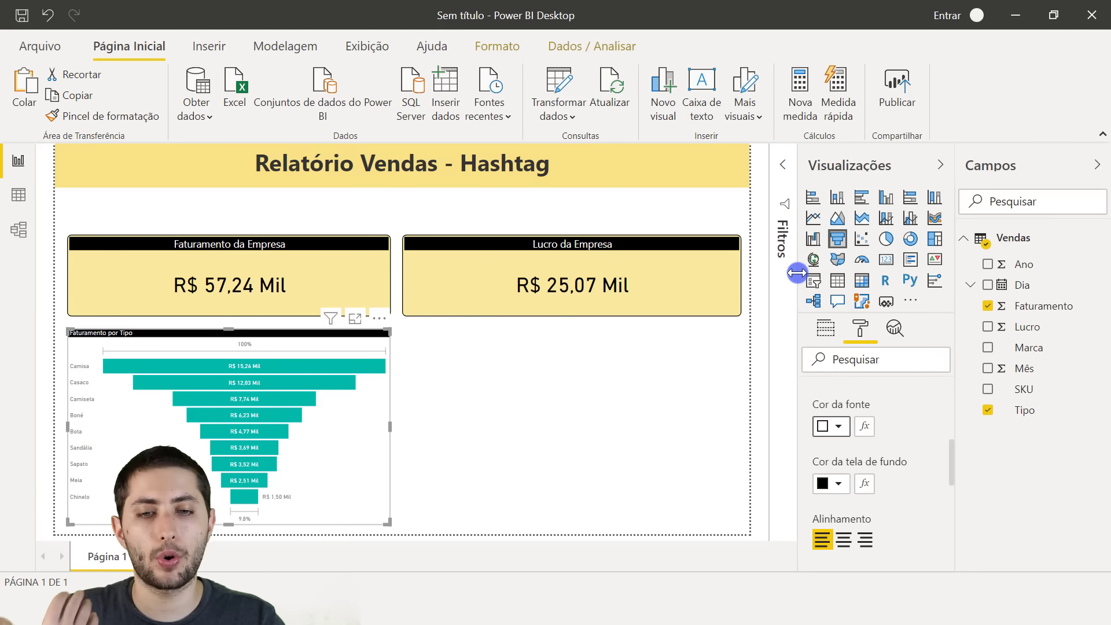
# - Centre the funnel chart's title and set its text size to 14 pt
pyautogui.scroll(-3, 850, 441)
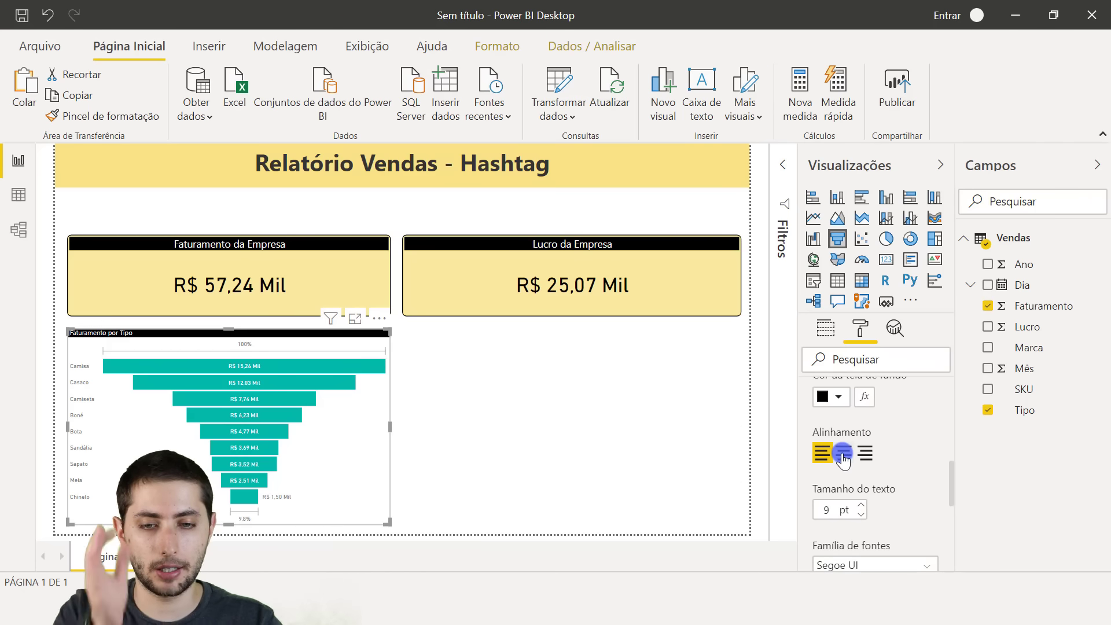
pyautogui.click(843, 454)
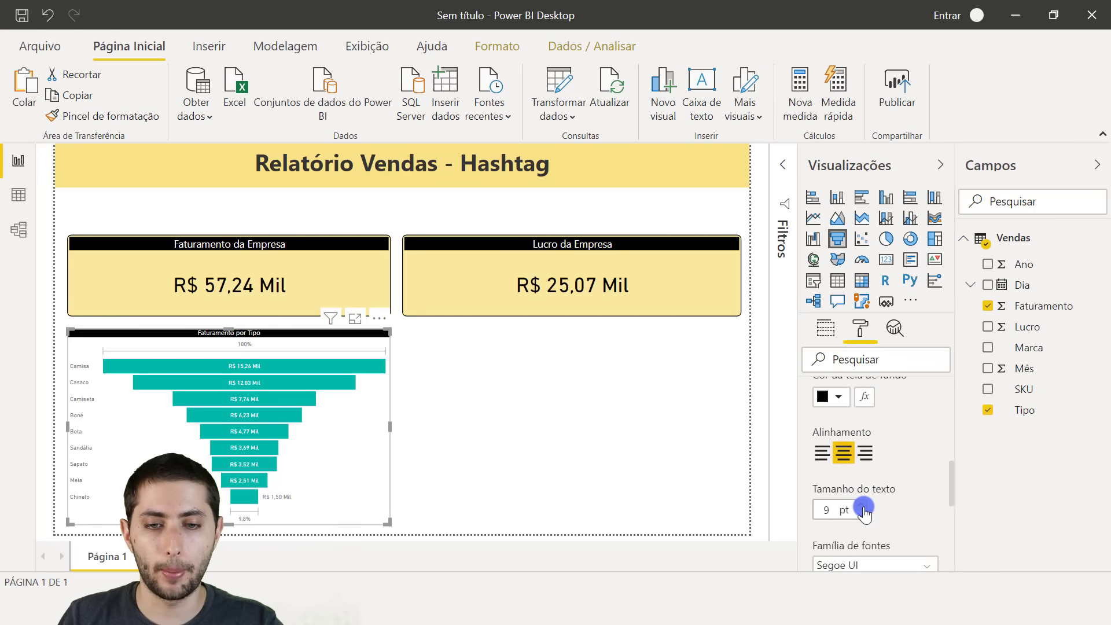
pyautogui.click(862, 505)
pyautogui.click(862, 505)
pyautogui.click(862, 505)
pyautogui.click(862, 505)
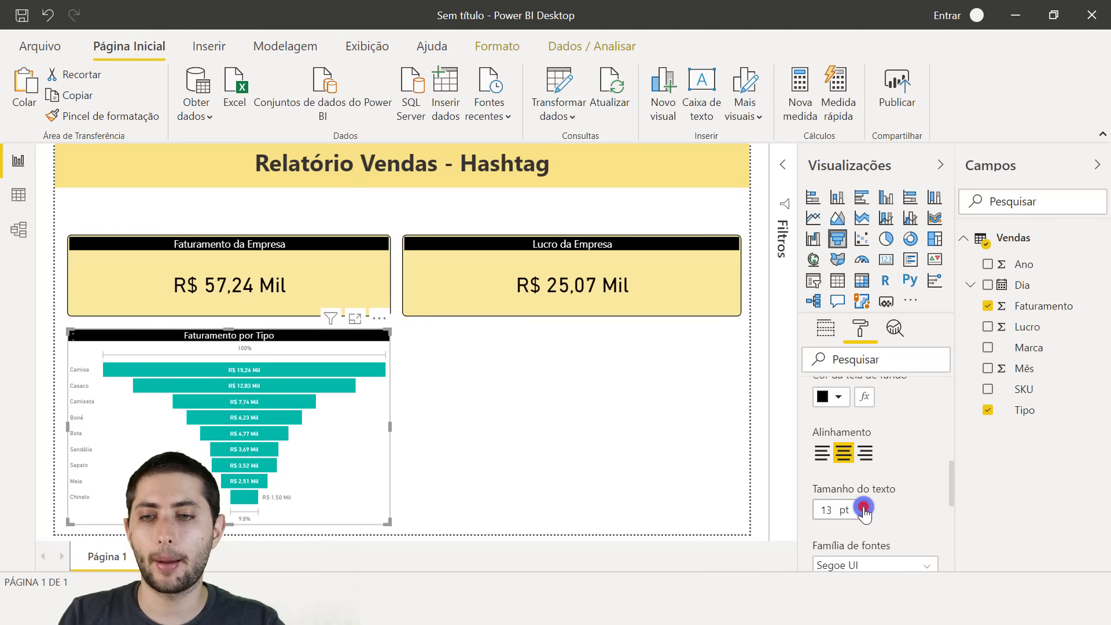
pyautogui.click(862, 506)
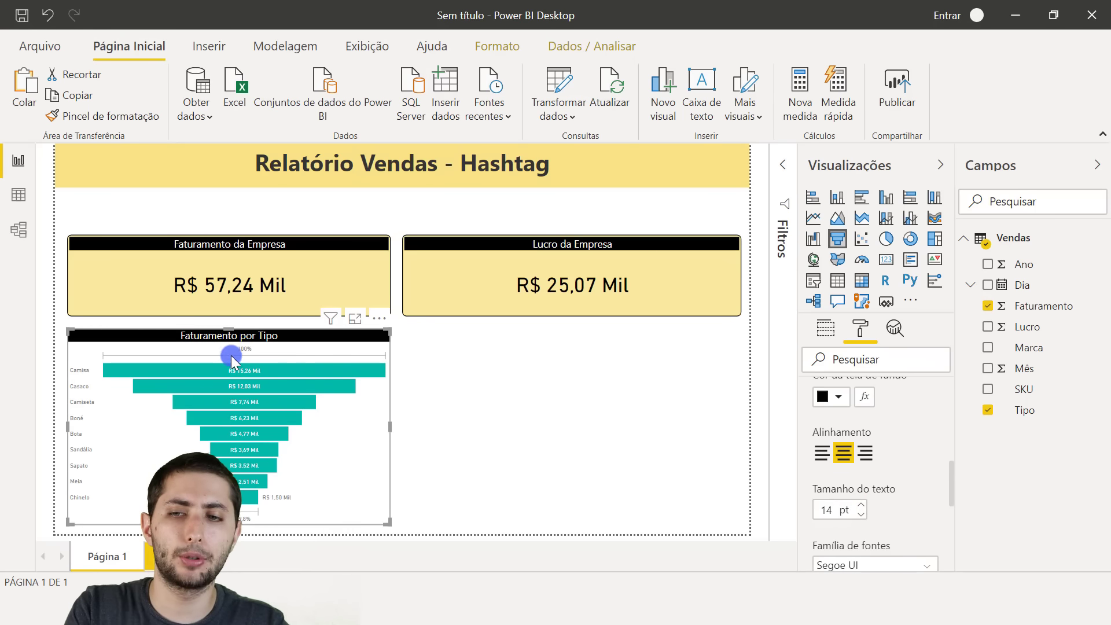
# - Set the text size of the funnel chart's category labels to 15 pt
pyautogui.click(327, 433)
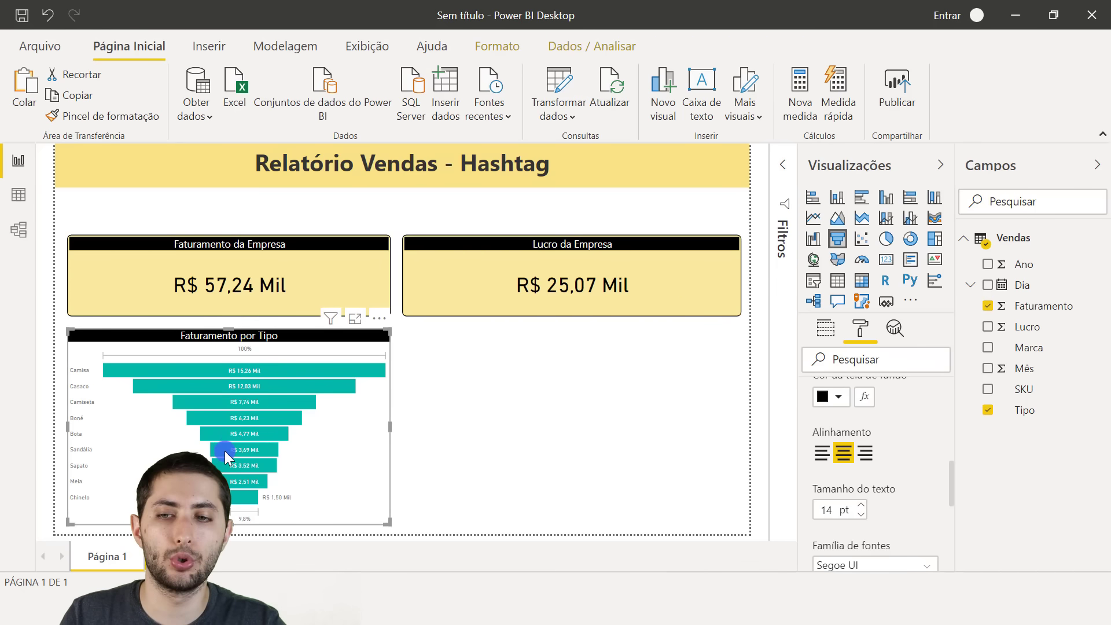
pyautogui.scroll(5, 844, 463)
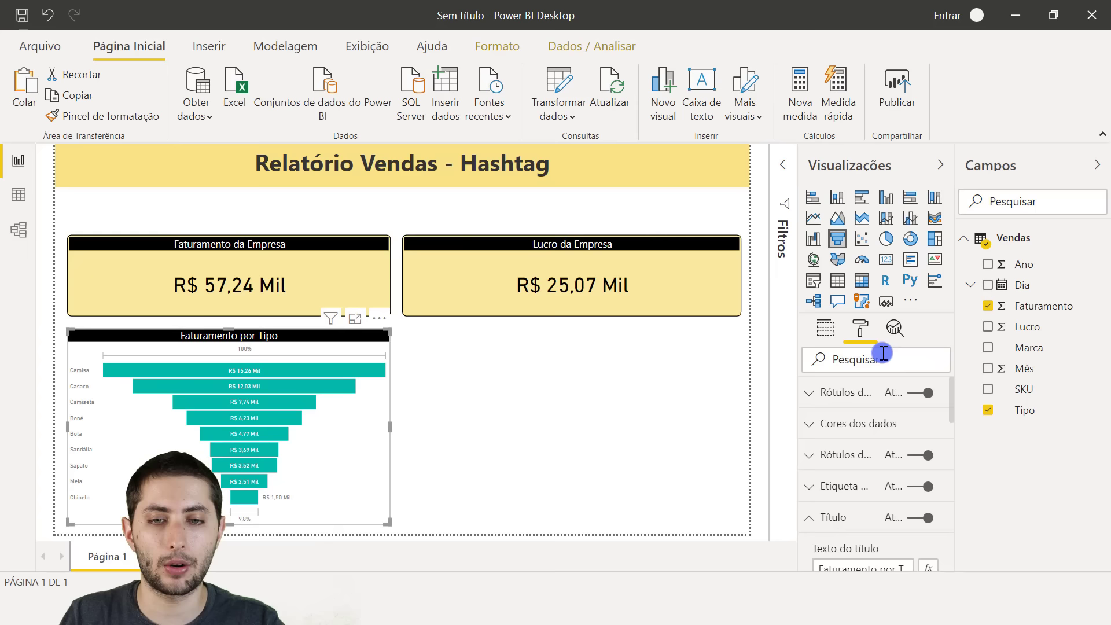
pyautogui.click(848, 395)
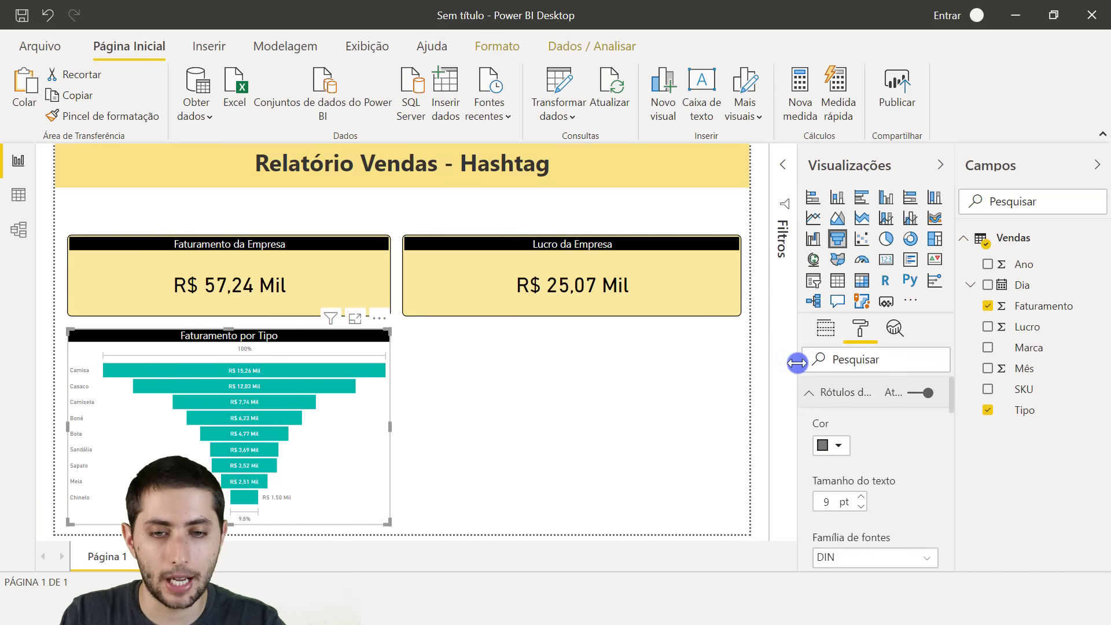
pyautogui.scroll(-2, 896, 449)
pyautogui.scroll(-2, 895, 449)
pyautogui.scroll(2, 881, 439)
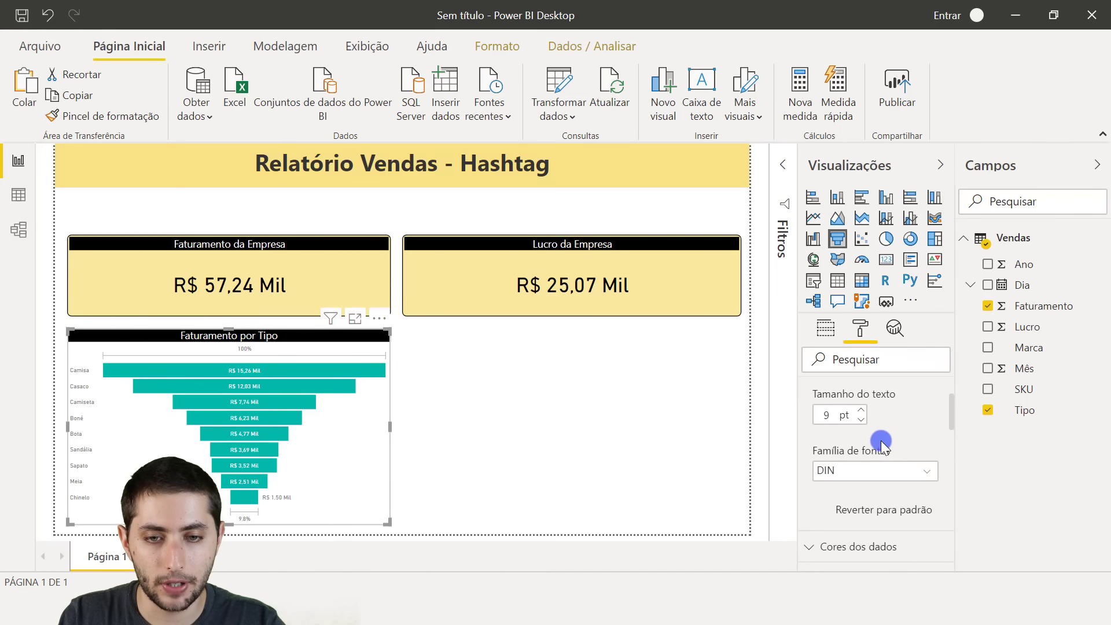
pyautogui.click(864, 410)
pyautogui.click(865, 409)
pyautogui.click(864, 410)
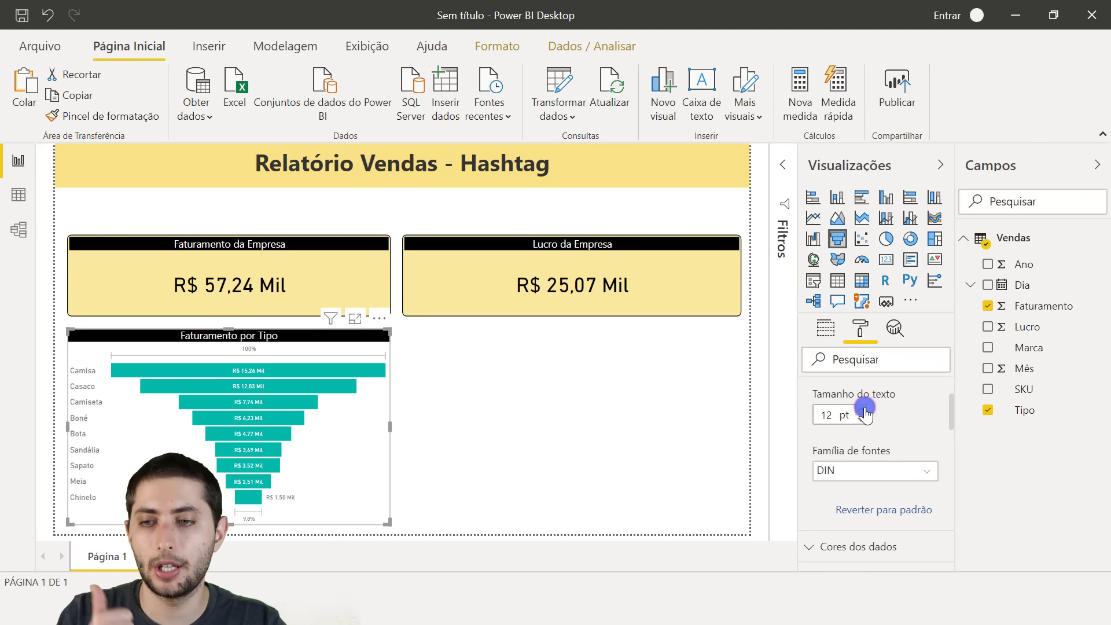
pyautogui.click(864, 409)
pyautogui.click(864, 410)
pyautogui.click(864, 409)
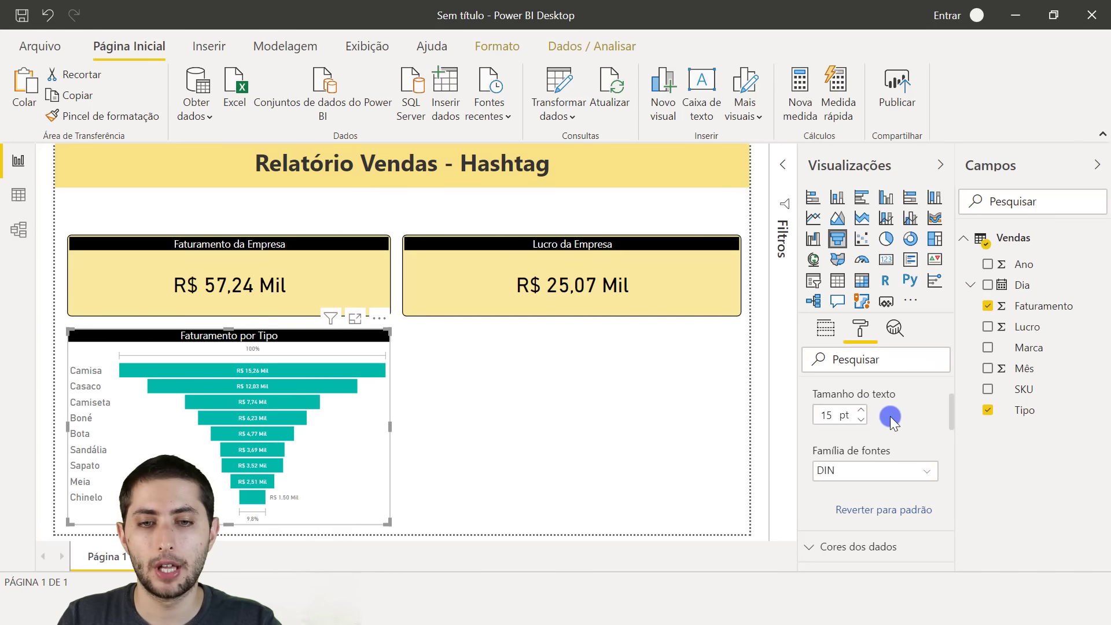
pyautogui.scroll(2, 876, 405)
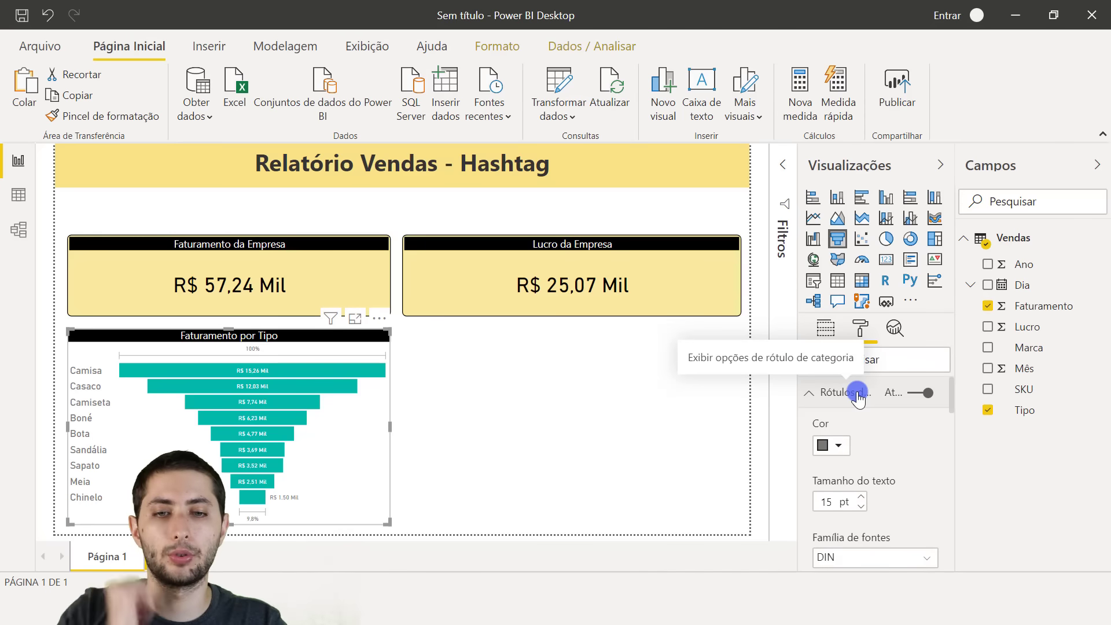
pyautogui.click(856, 393)
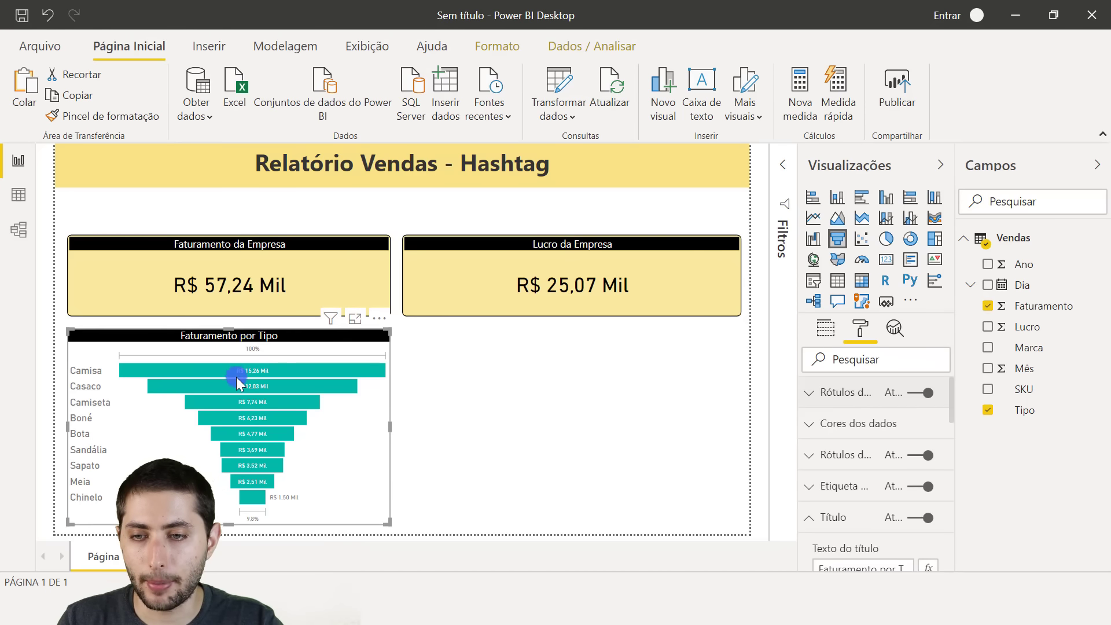
# - Set the text size of the funnel chart's data labels to 13 pt
pyautogui.click(834, 452)
pyautogui.scroll(-3, 835, 452)
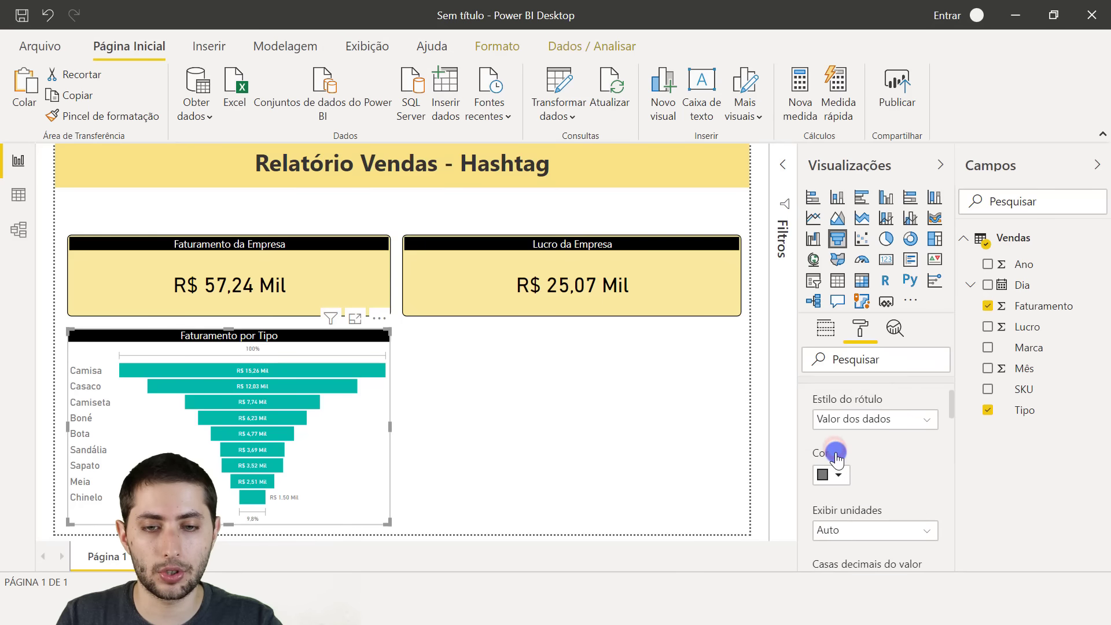
pyautogui.scroll(-5, 839, 450)
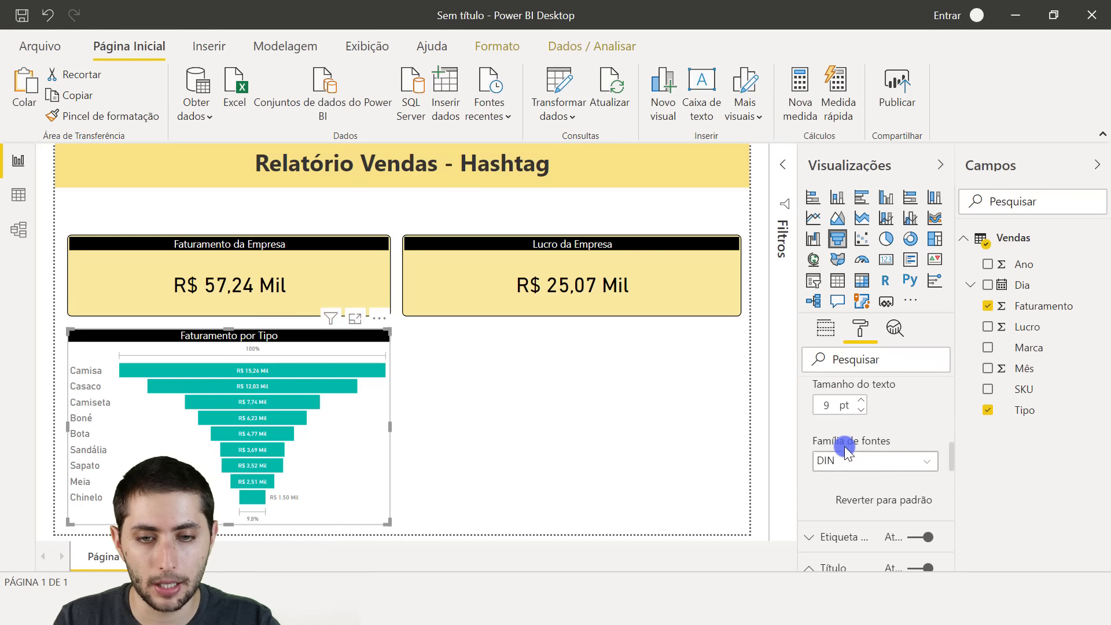
pyautogui.click(861, 399)
pyautogui.click(860, 399)
pyautogui.click(861, 399)
pyautogui.click(861, 399)
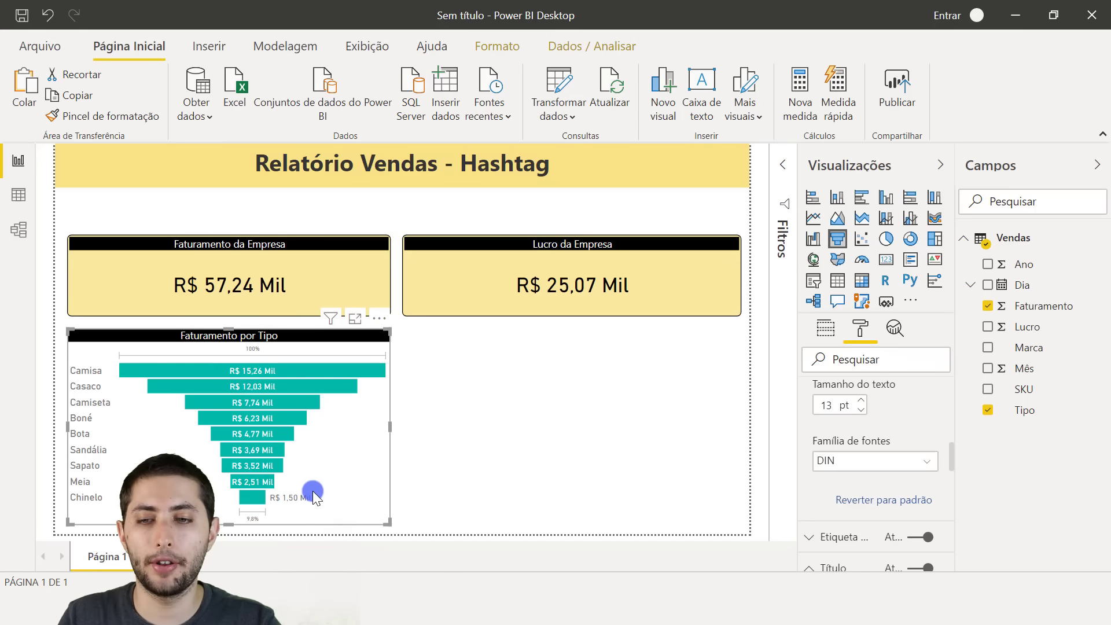
pyautogui.click(453, 441)
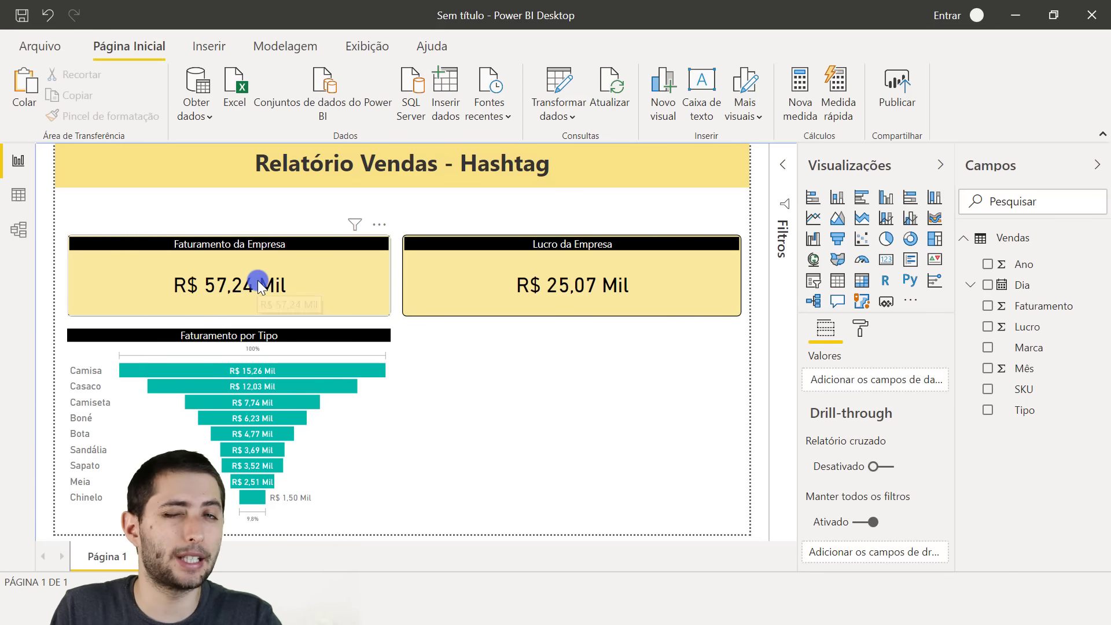
# - Turn on a black border with rounded corners around the funnel chart
pyautogui.click(331, 484)
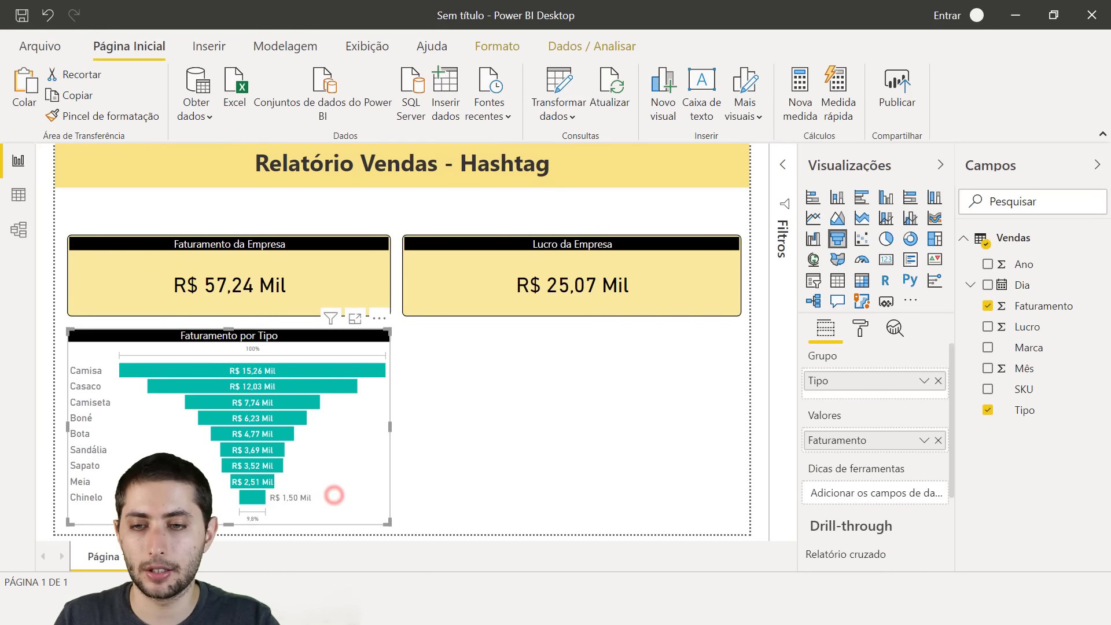
pyautogui.click(860, 328)
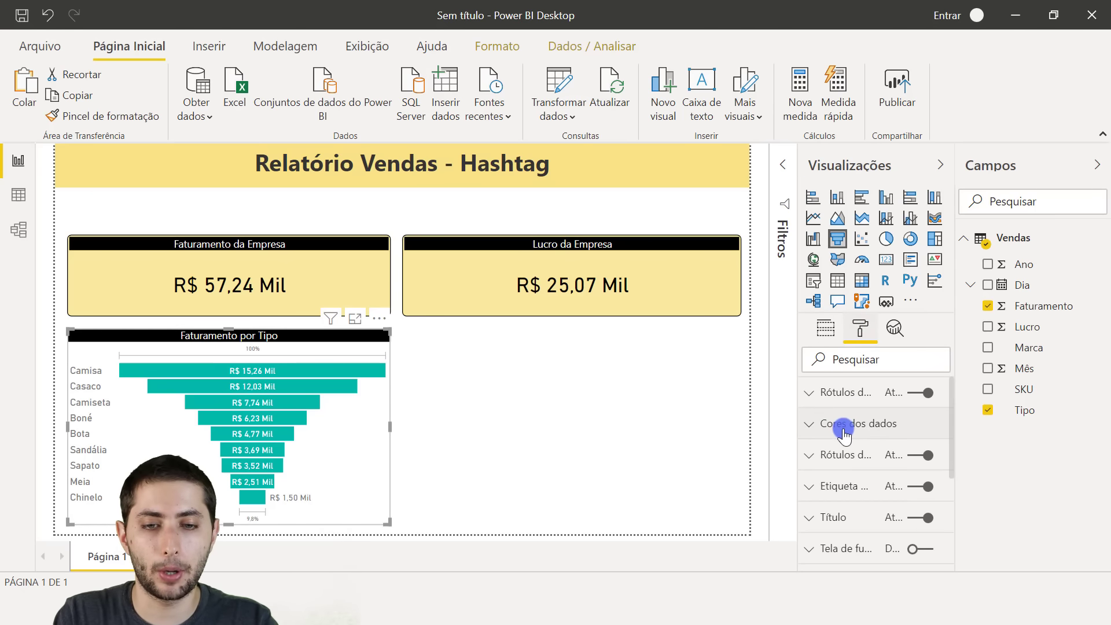
pyautogui.scroll(-2, 879, 417)
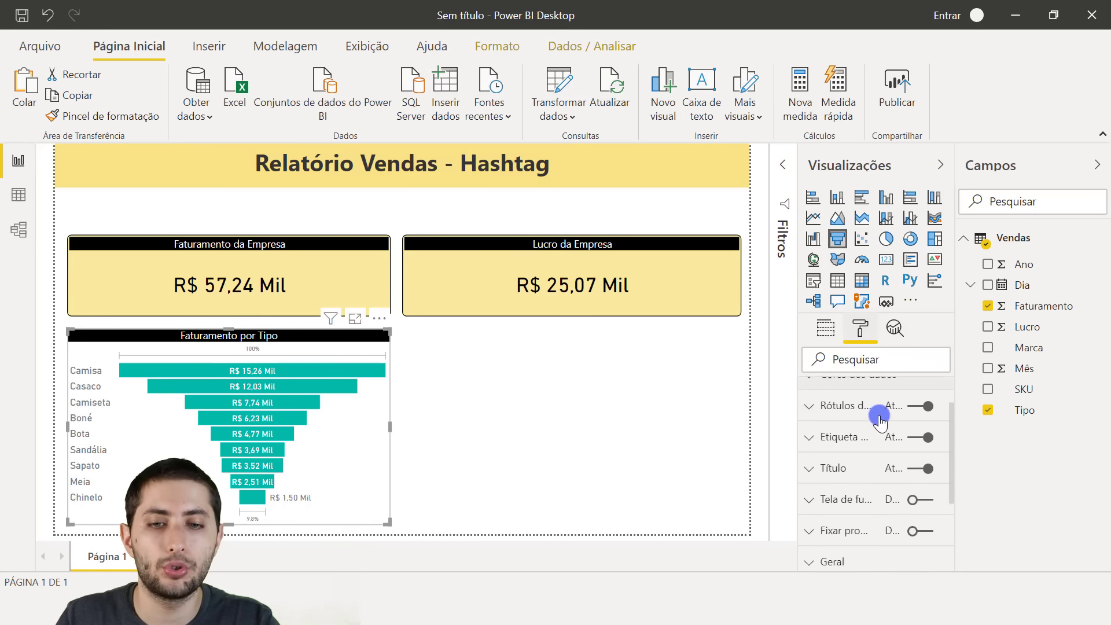
pyautogui.scroll(2, 877, 416)
pyautogui.click(872, 360)
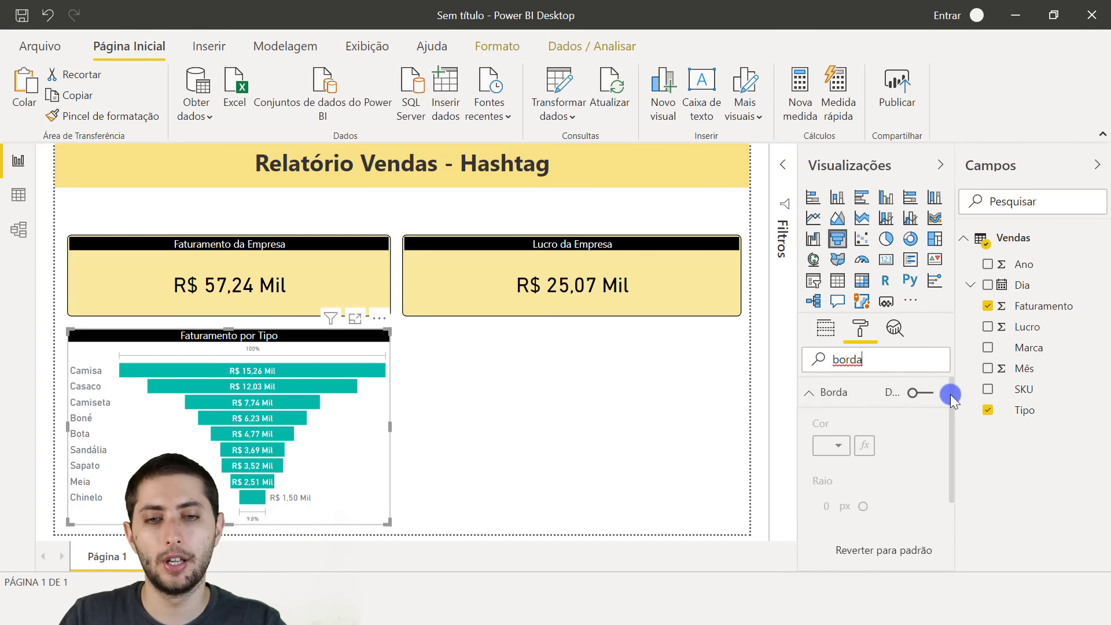
pyautogui.click(916, 395)
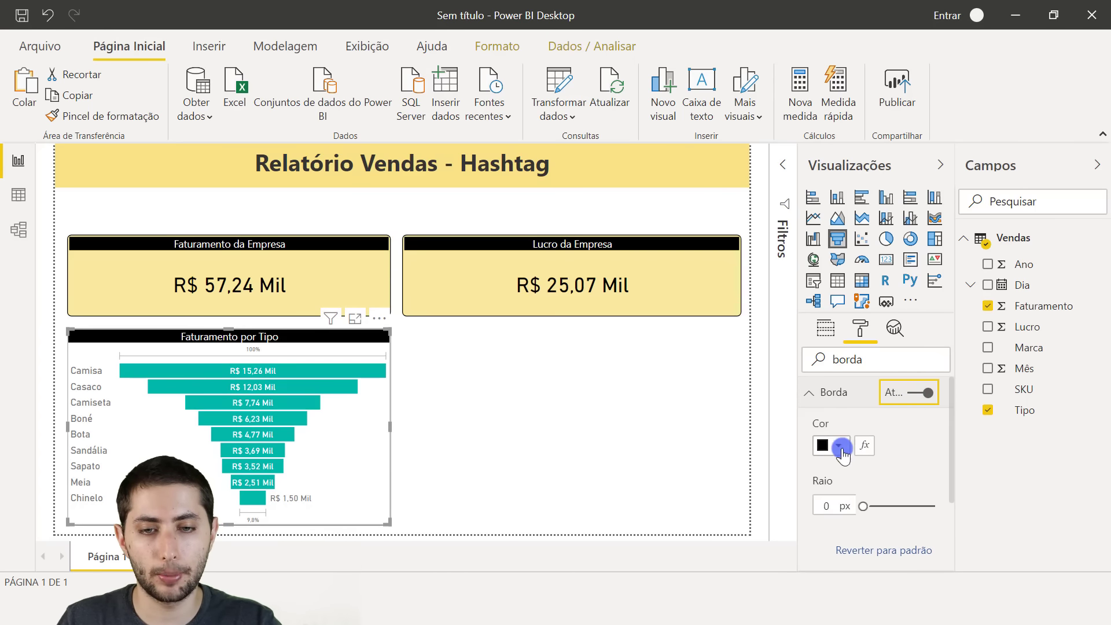
pyautogui.moveTo(859, 504); pyautogui.dragTo(884, 506)
pyautogui.click(519, 390)
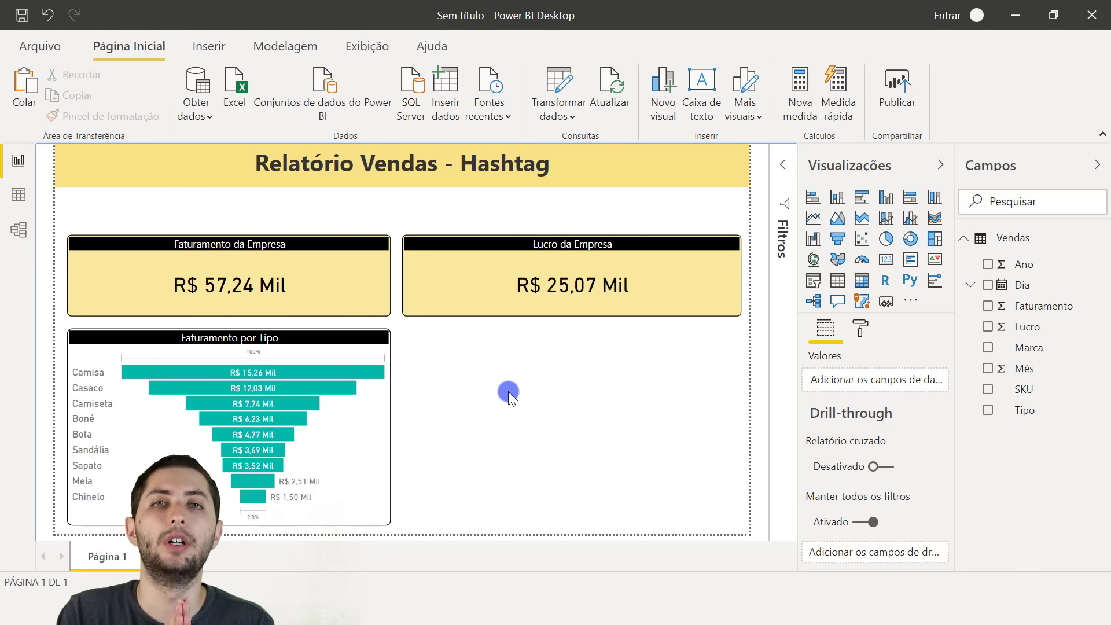
# - Test the funnel chart's interaction by selecting its Casaco and Boné bars, and clear the selection
pyautogui.click(275, 386)
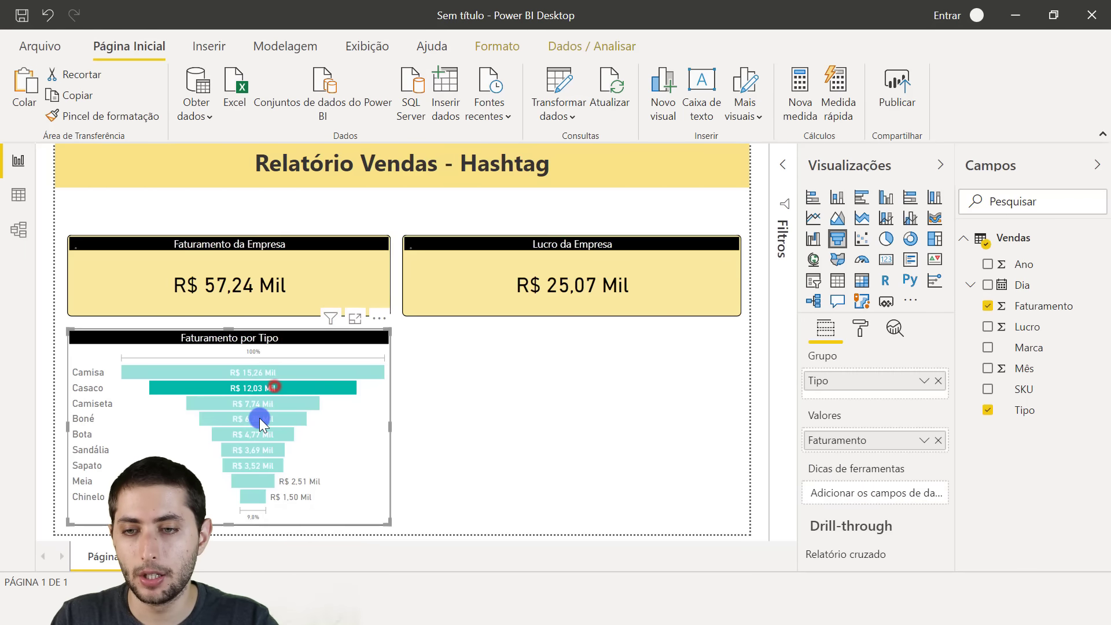
pyautogui.click(259, 418)
pyautogui.click(418, 423)
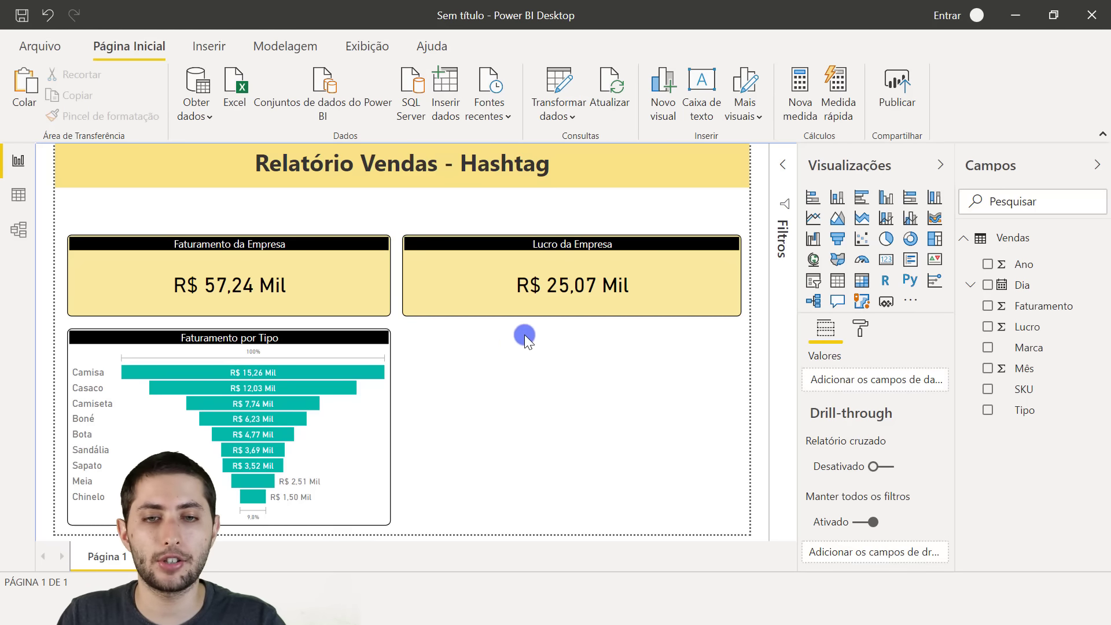
# - Add a donut chart below the Lucro card with Marca as the legend and Faturamento as the values
pyautogui.click(909, 240)
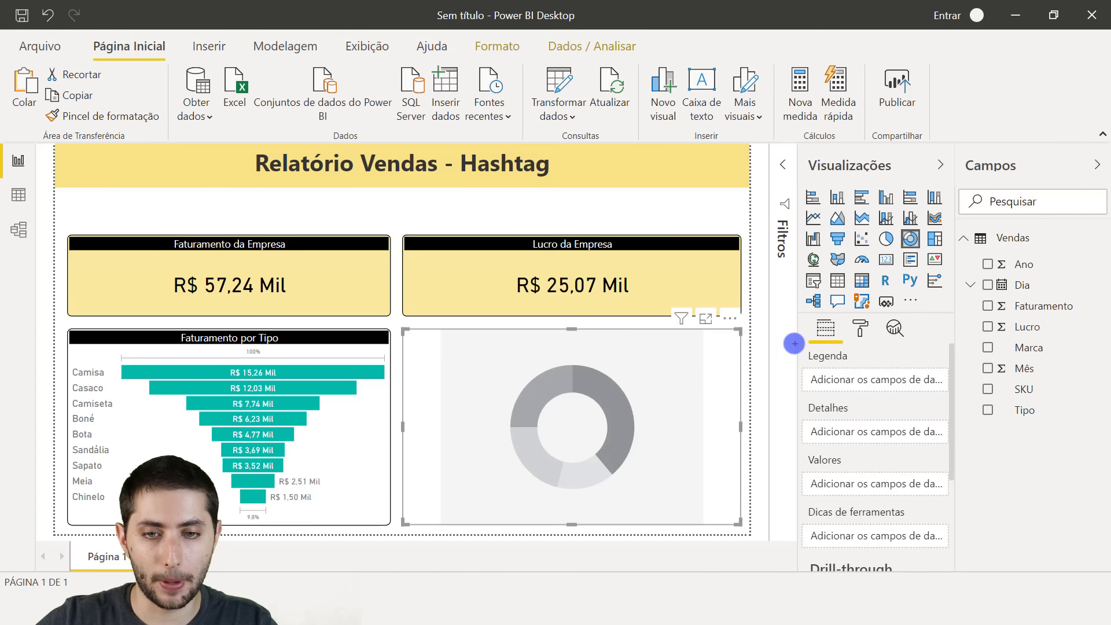
pyautogui.moveTo(795, 343); pyautogui.dragTo(967, 397)
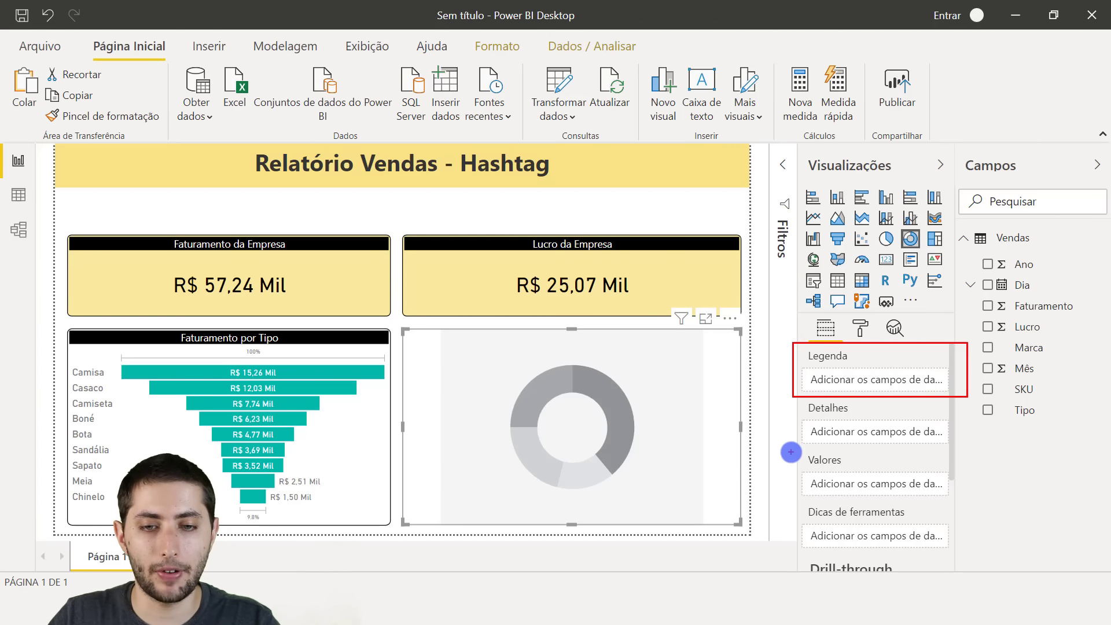
pyautogui.moveTo(788, 451)
pyautogui.mouseDown()
pyautogui.moveTo(870, 493)
pyautogui.moveTo(961, 506)
pyautogui.mouseUp()
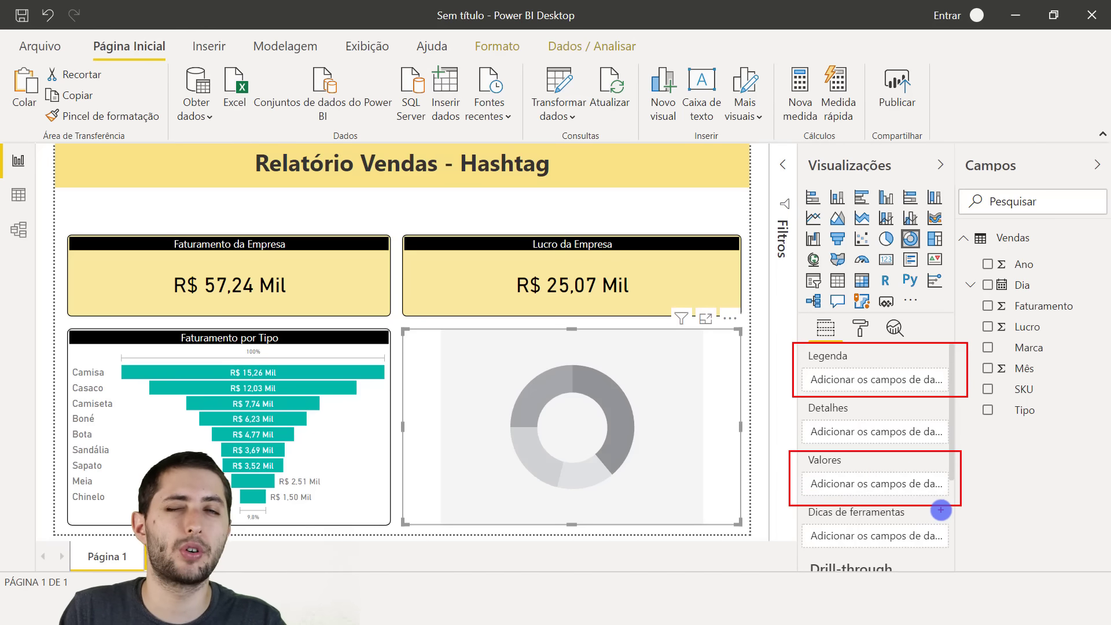
pyautogui.press('Escape')
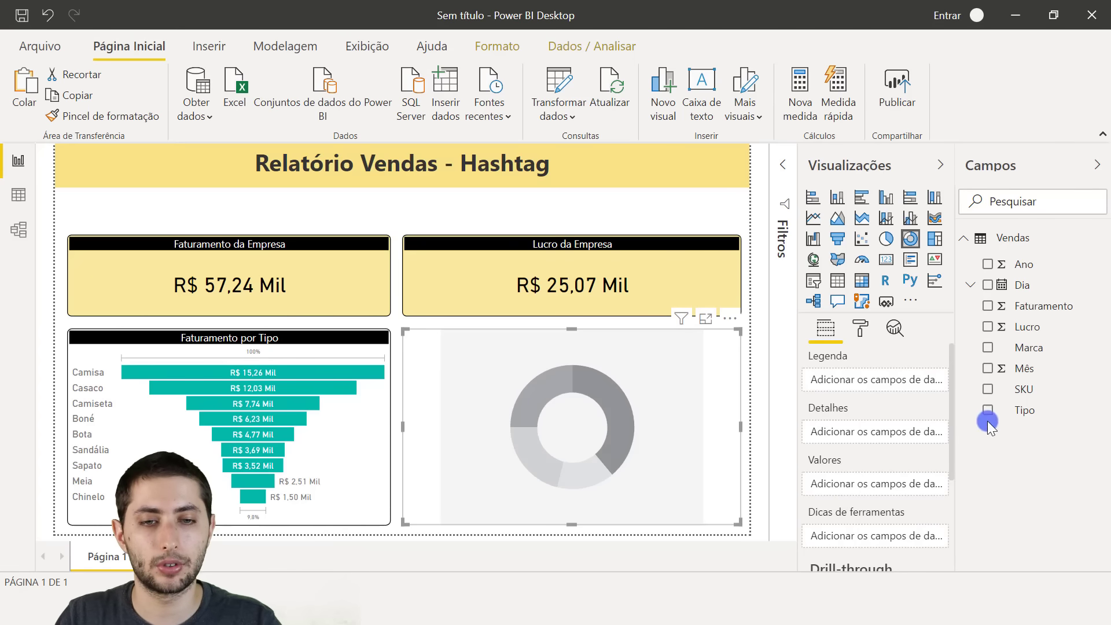
pyautogui.moveTo(1048, 347); pyautogui.dragTo(900, 382)
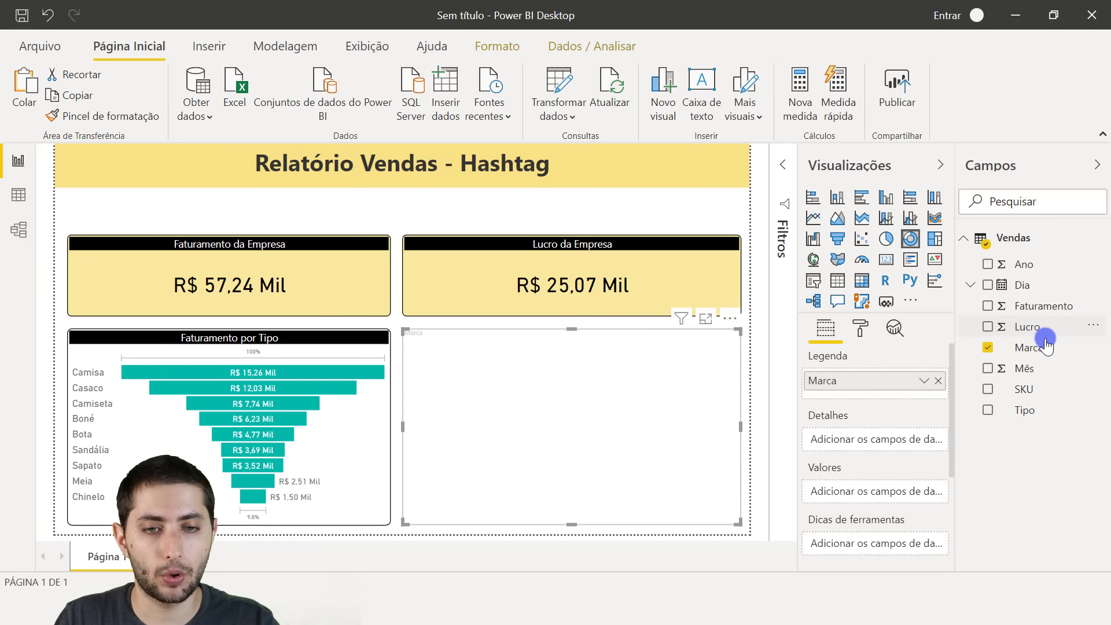
pyautogui.moveTo(1059, 307); pyautogui.dragTo(894, 491)
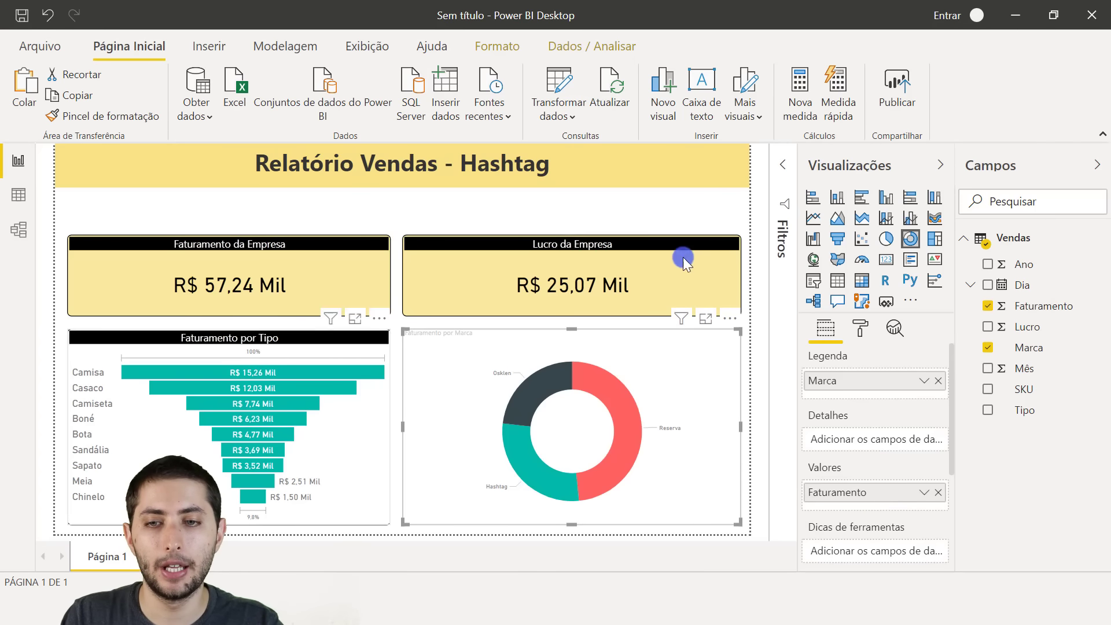
pyautogui.click(401, 322)
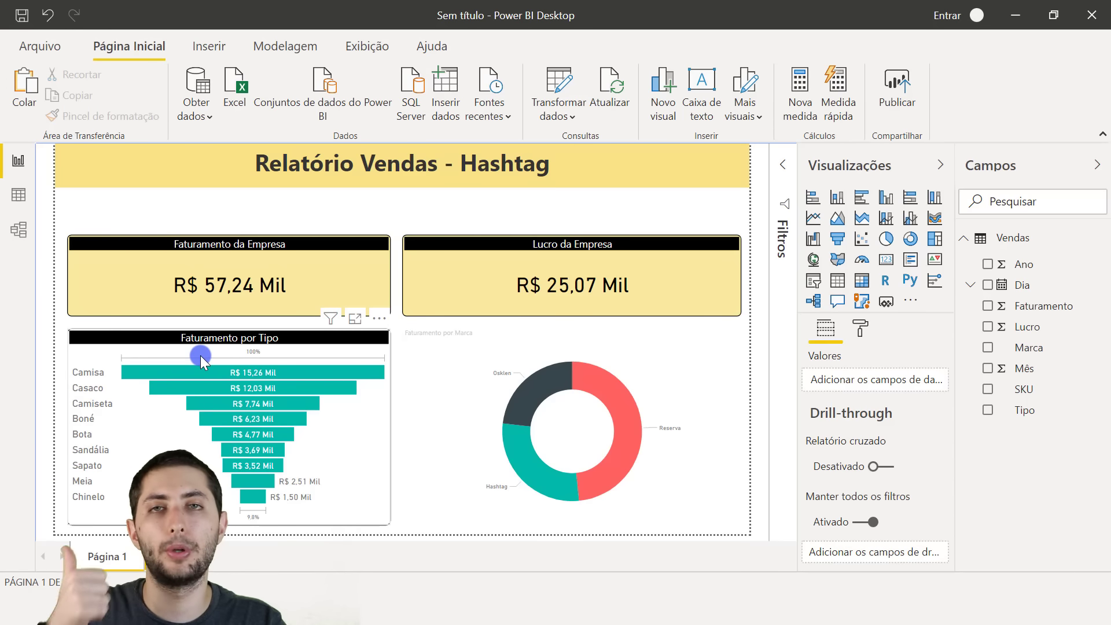
# - Copy the funnel chart's formatting onto the Faturamento por Marca donut chart with the format painter
pyautogui.click(351, 447)
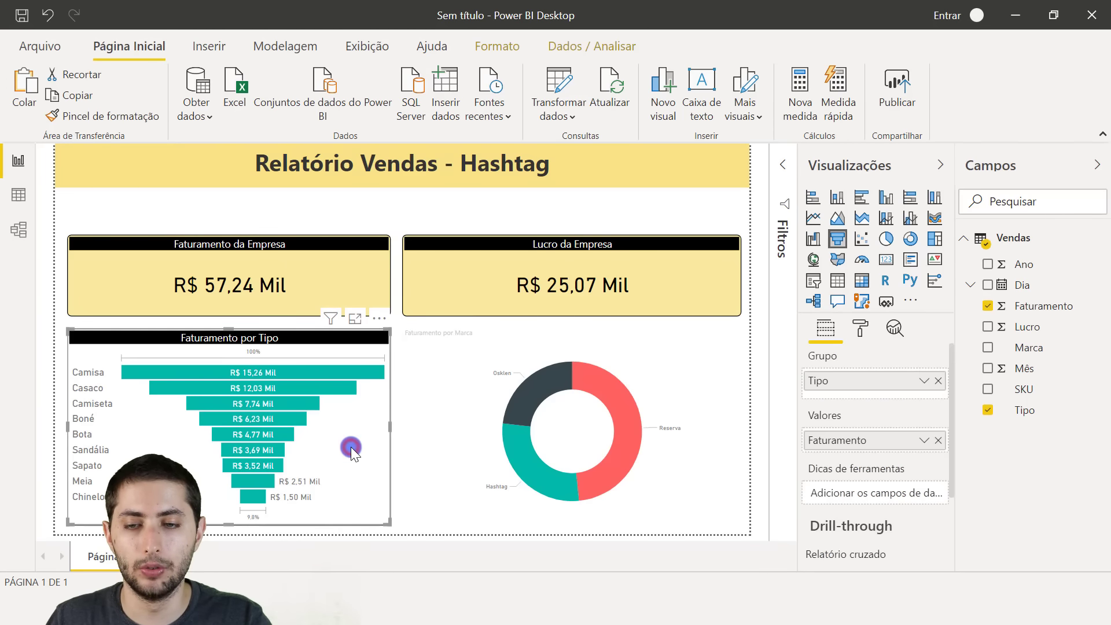
pyautogui.click(483, 358)
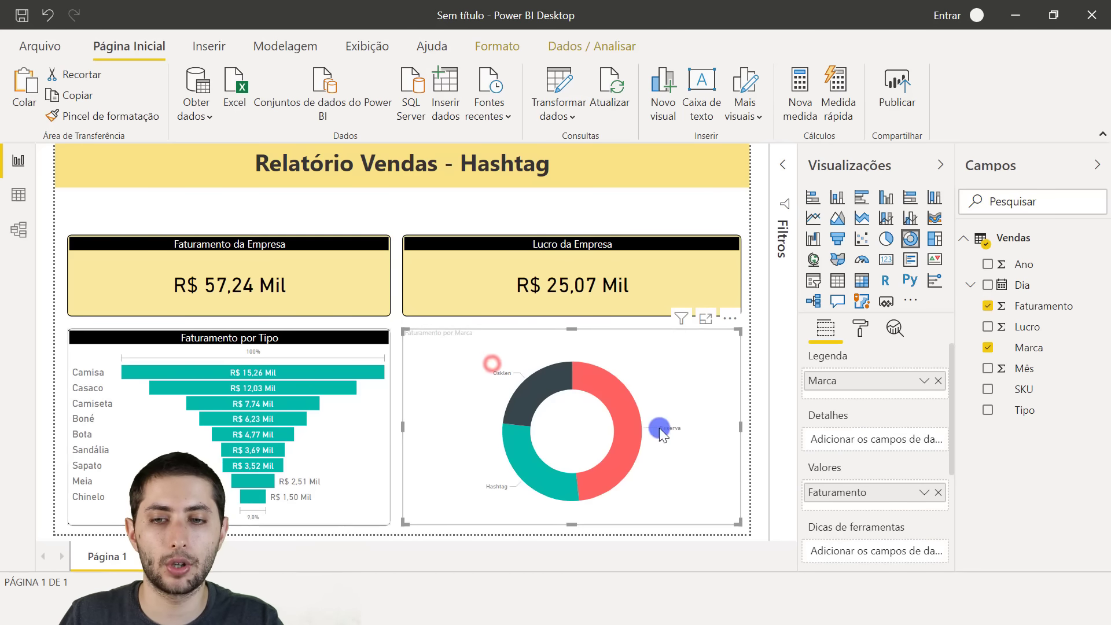
pyautogui.click(366, 444)
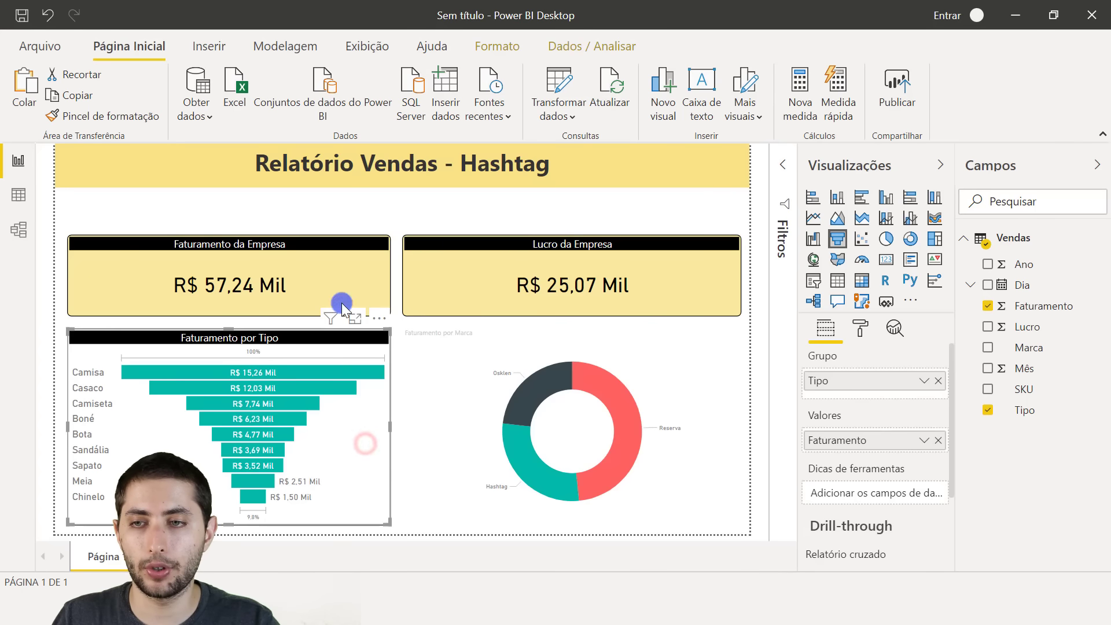
pyautogui.click(93, 116)
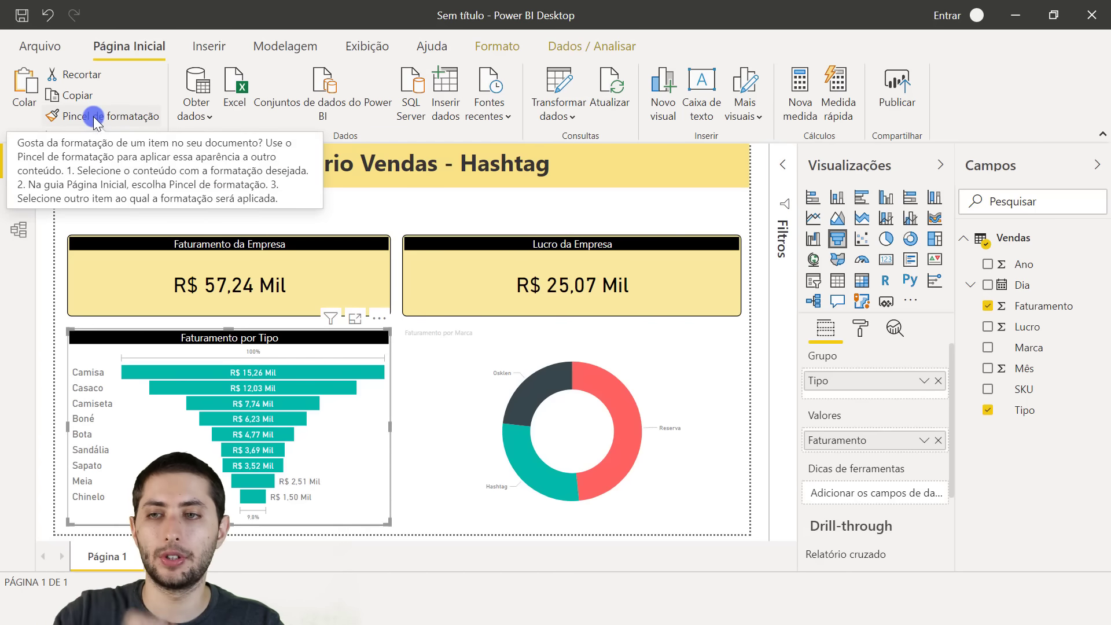
pyautogui.click(115, 53)
pyautogui.click(110, 116)
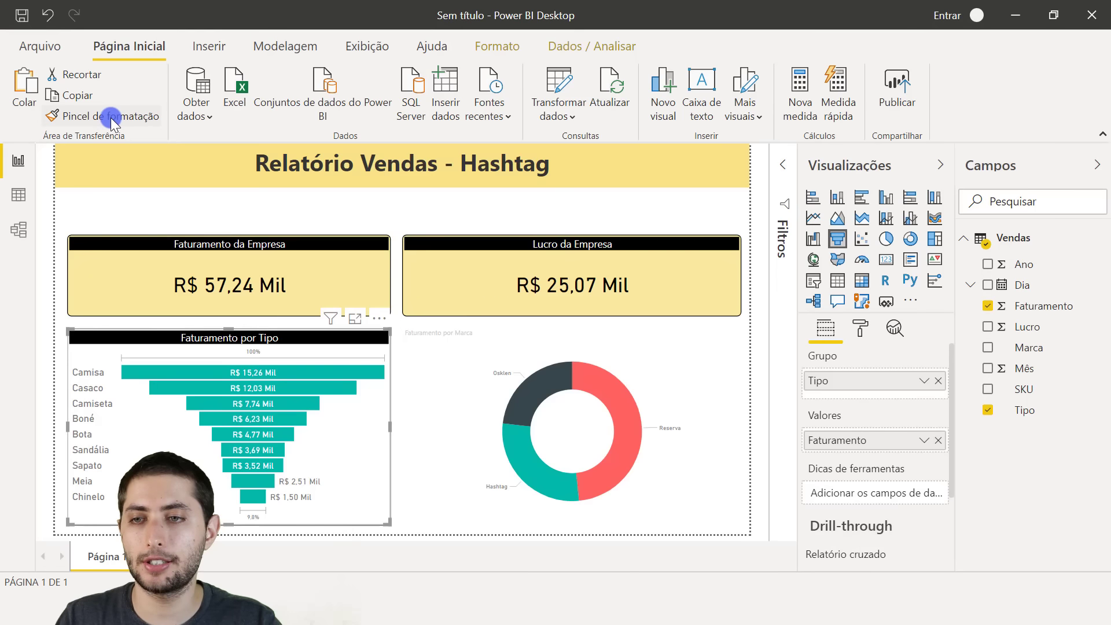
pyautogui.click(109, 117)
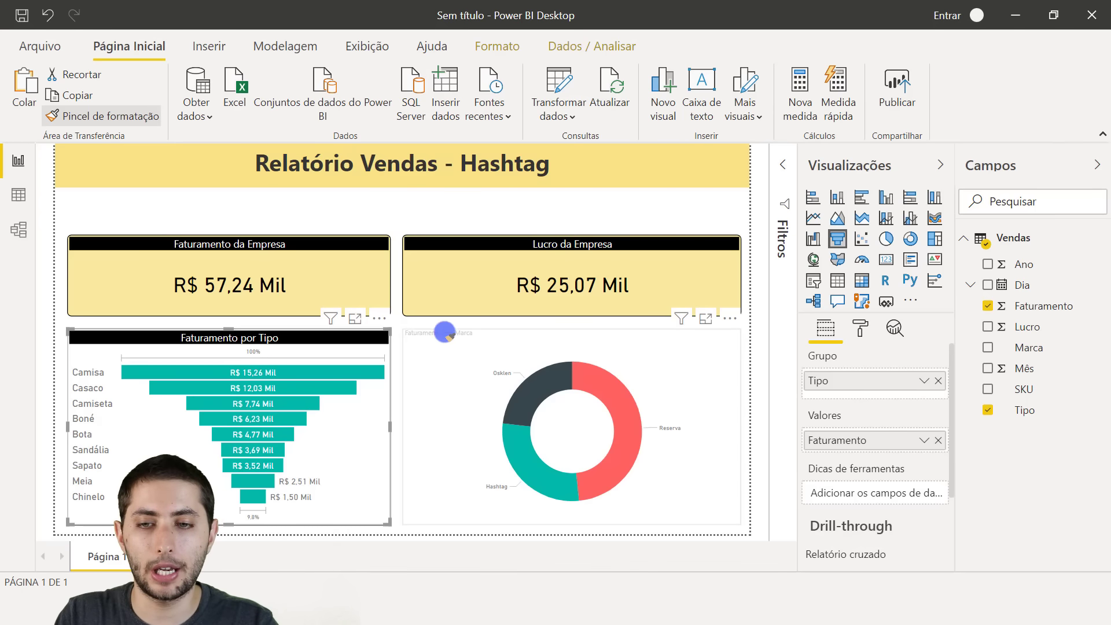
pyautogui.click(454, 370)
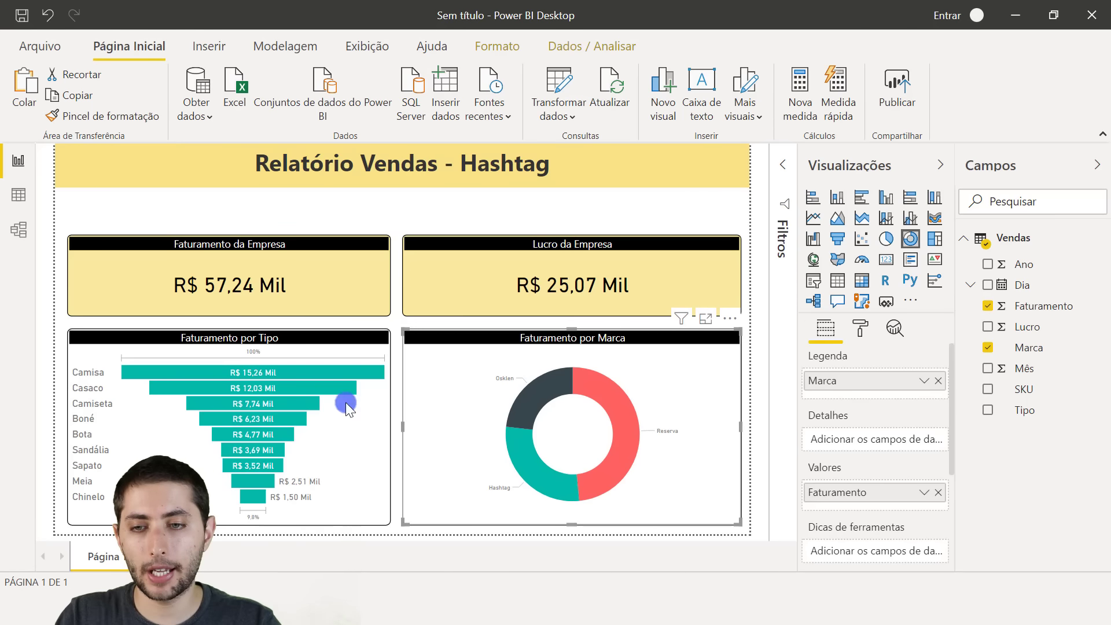
pyautogui.click(397, 318)
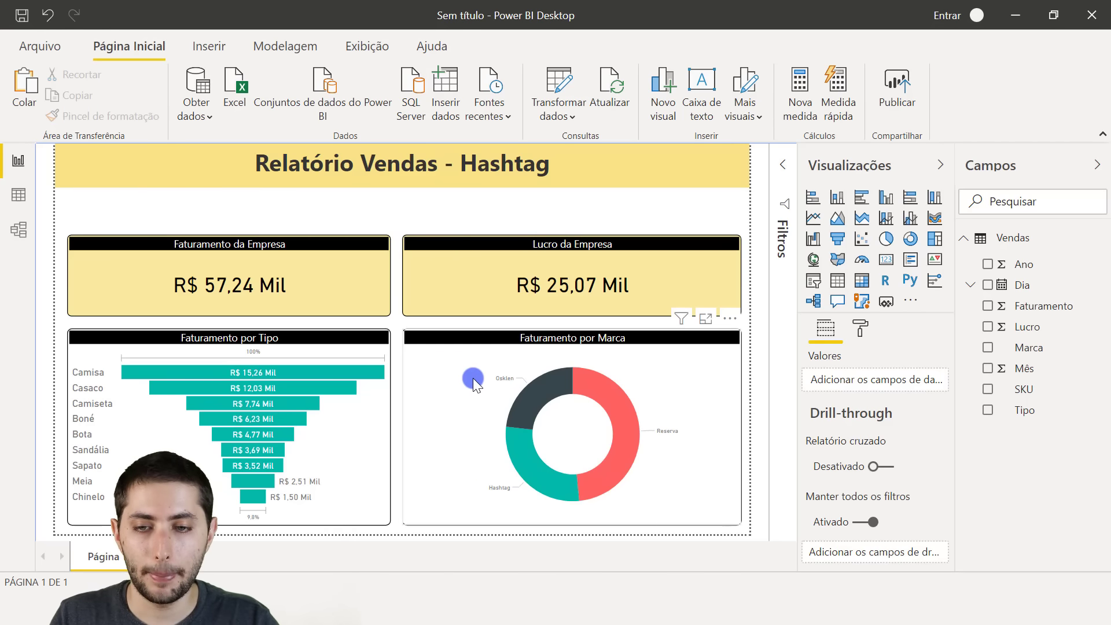
# - Set the text size of the donut chart's detail labels to 13 pt
pyautogui.moveTo(514, 462)
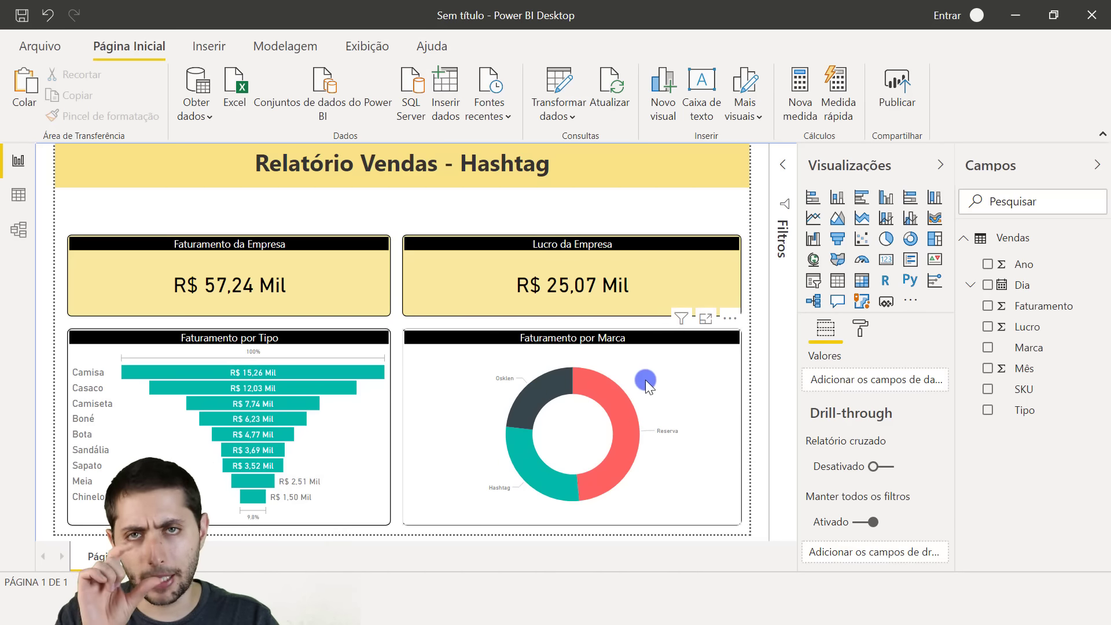
pyautogui.click(706, 387)
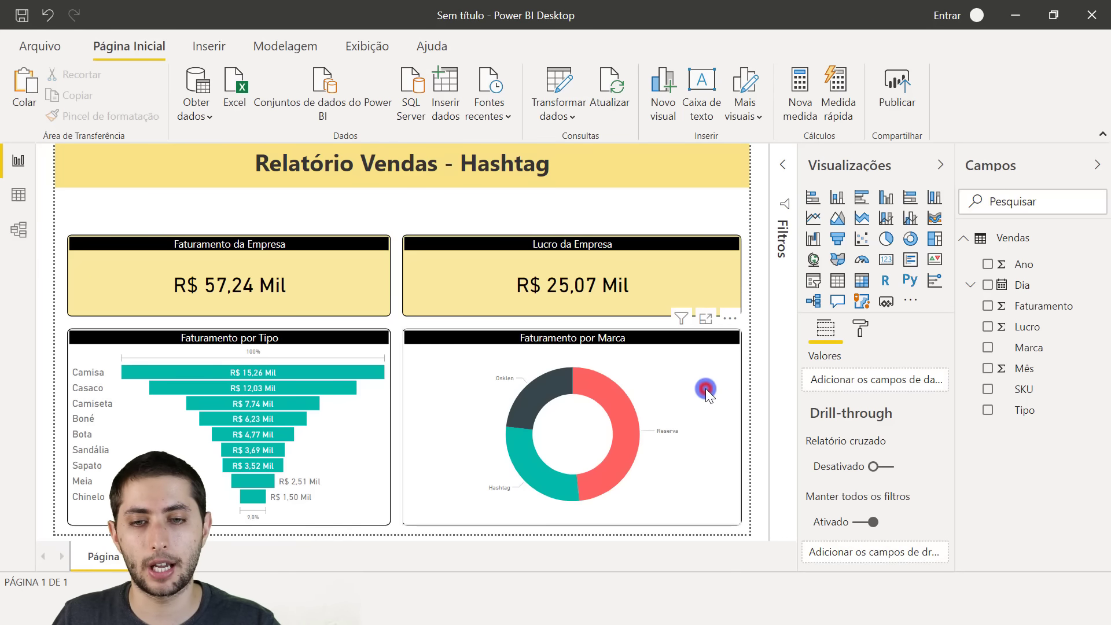
pyautogui.click(860, 326)
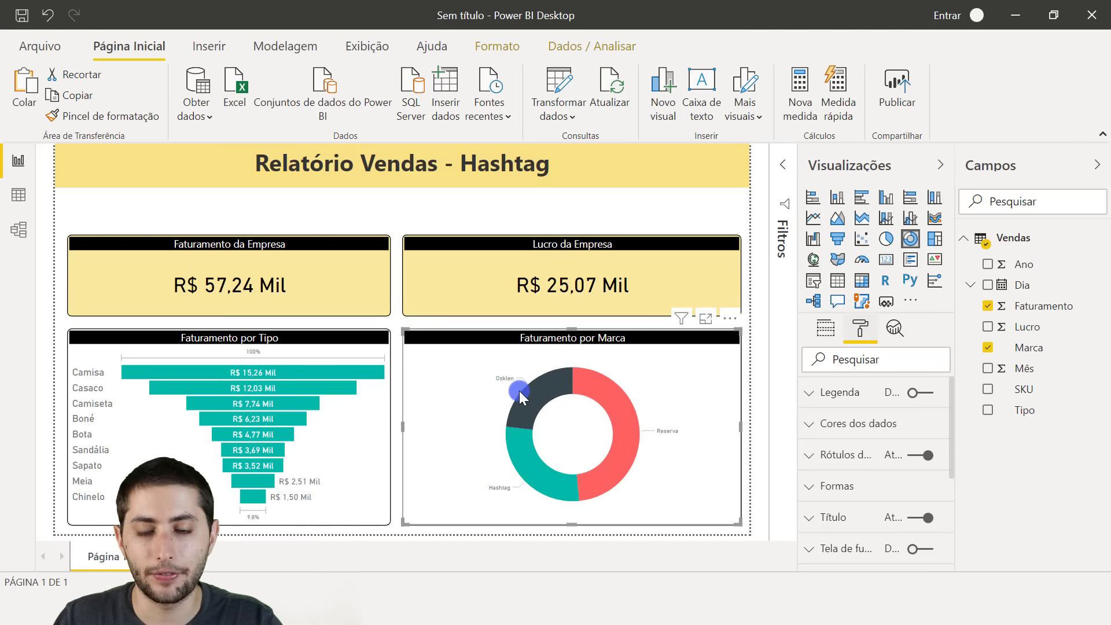
pyautogui.click(845, 456)
pyautogui.scroll(-5, 845, 455)
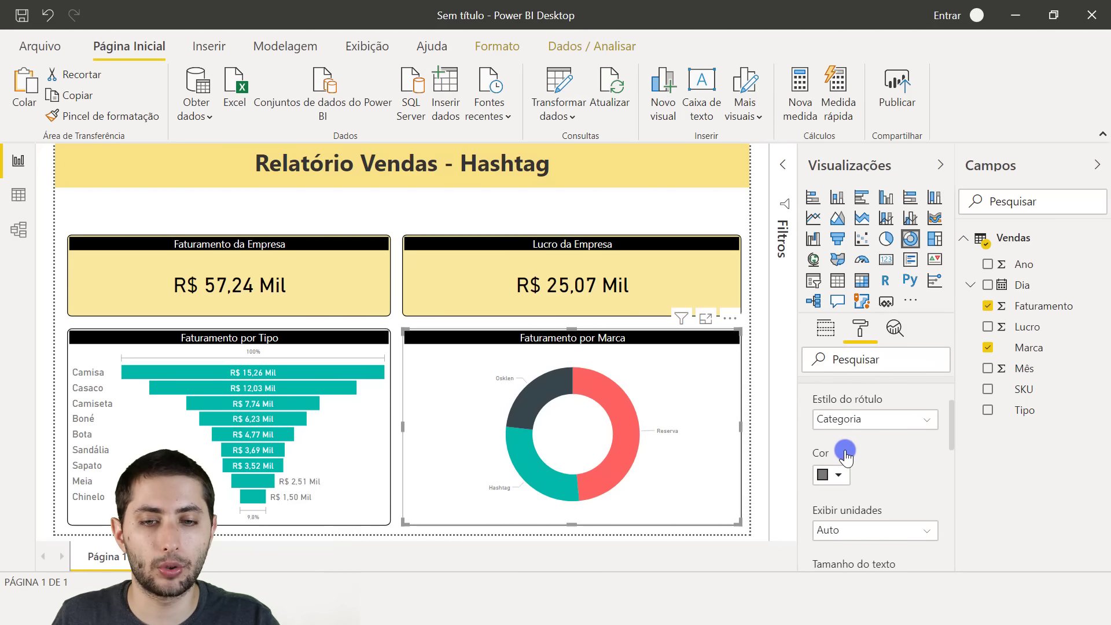
pyautogui.click(859, 494)
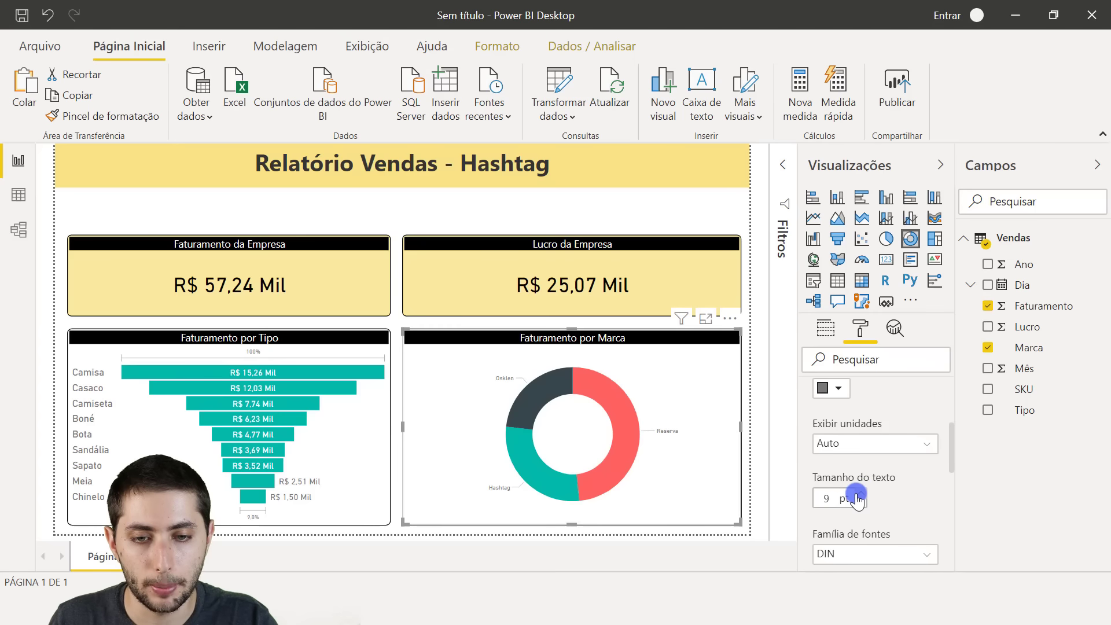
pyautogui.click(860, 493)
pyautogui.click(857, 493)
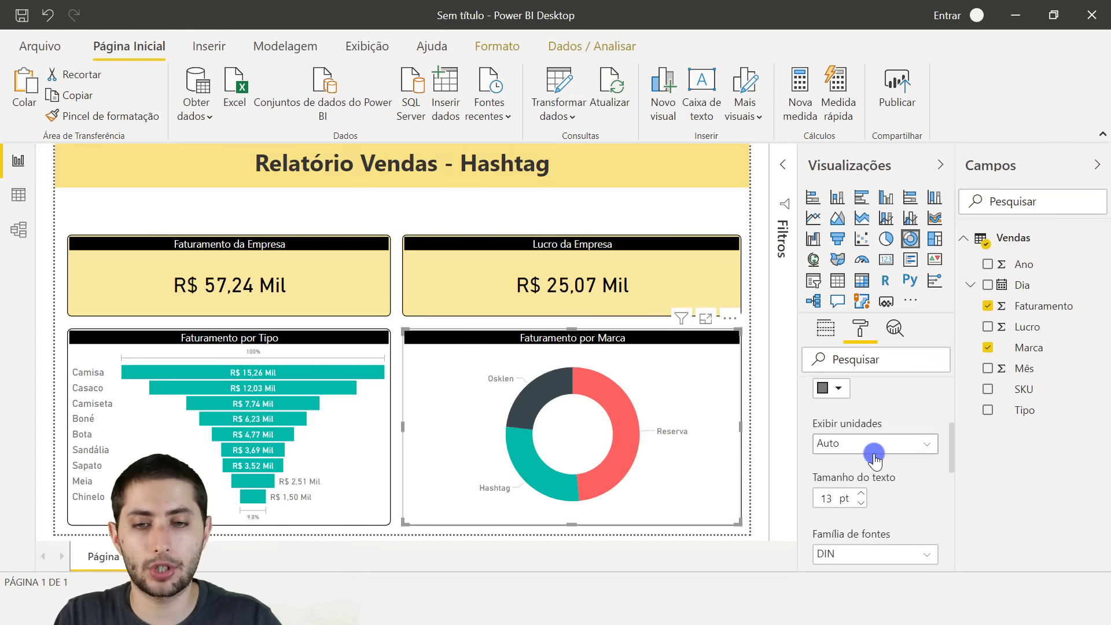
# - Set the label style of the Faturamento por Marca donut chart's detail labels to "Categoria, valor dos dados"
pyautogui.moveTo(621, 417)
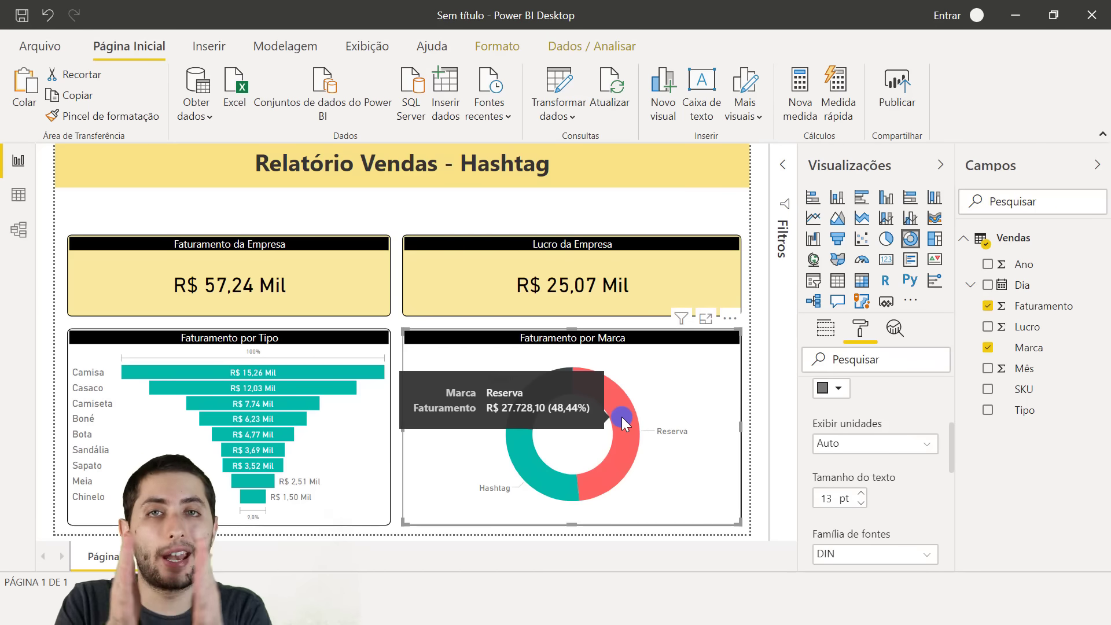
pyautogui.moveTo(547, 484)
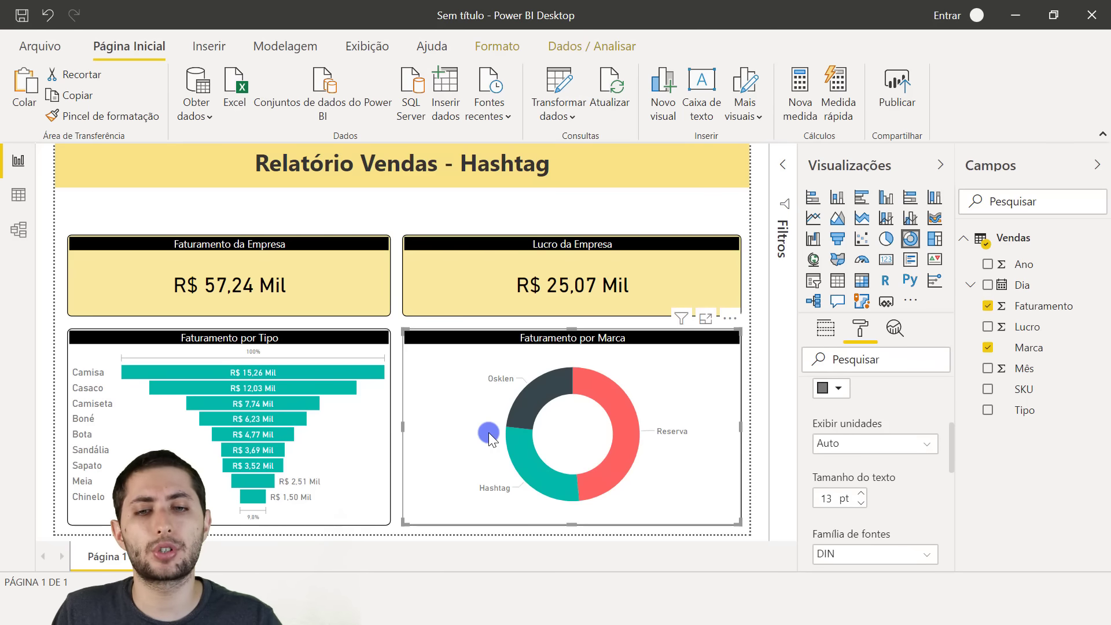
pyautogui.scroll(3, 839, 422)
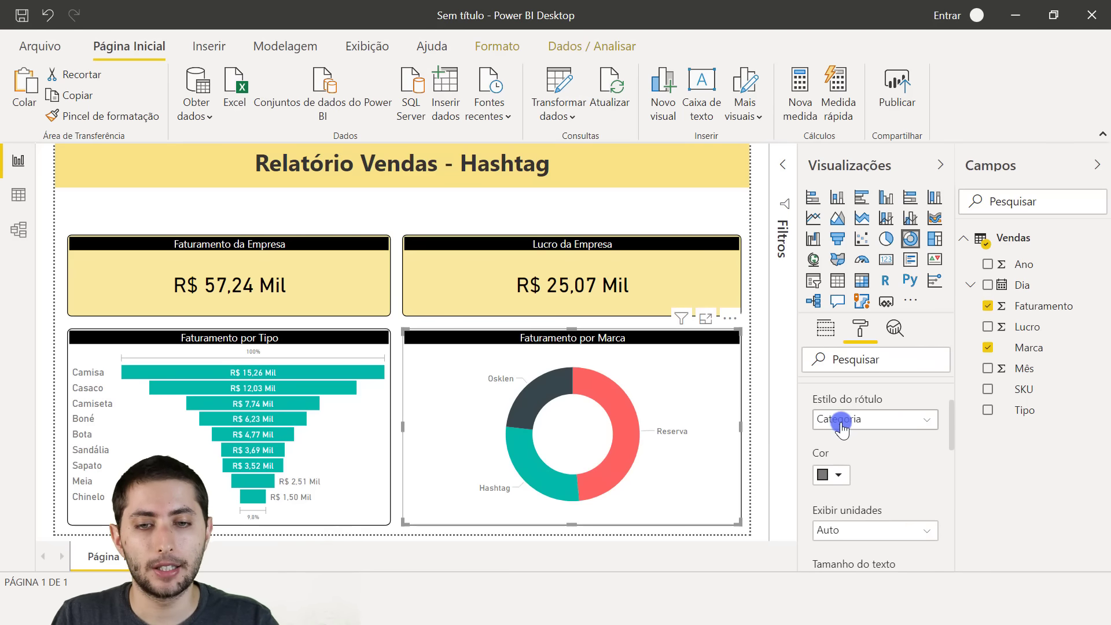
pyautogui.scroll(3, 840, 425)
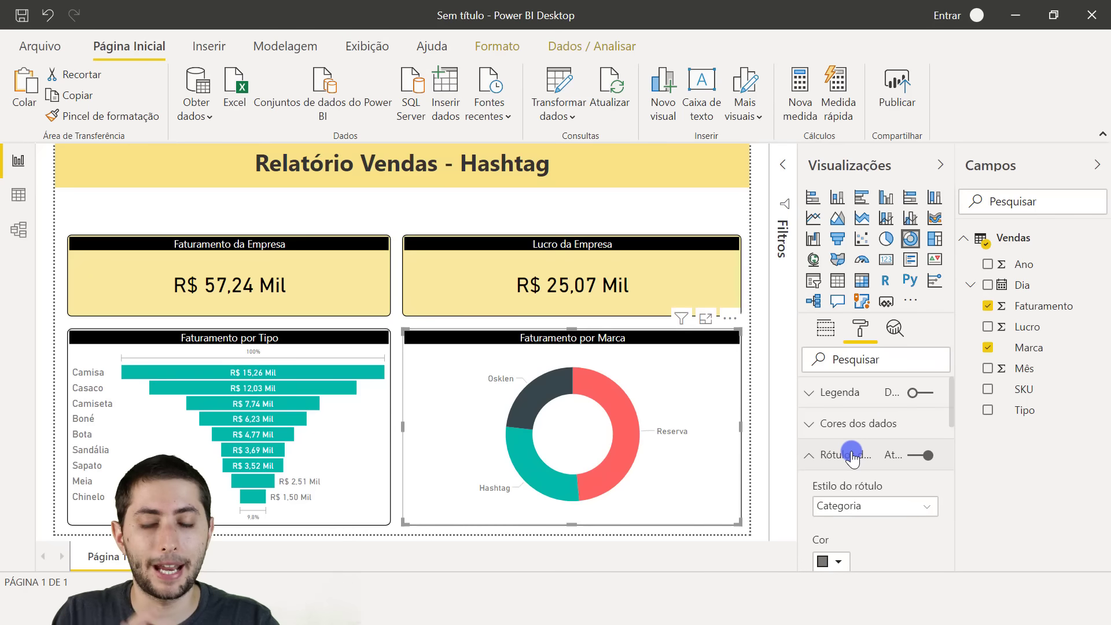
pyautogui.scroll(-3, 851, 452)
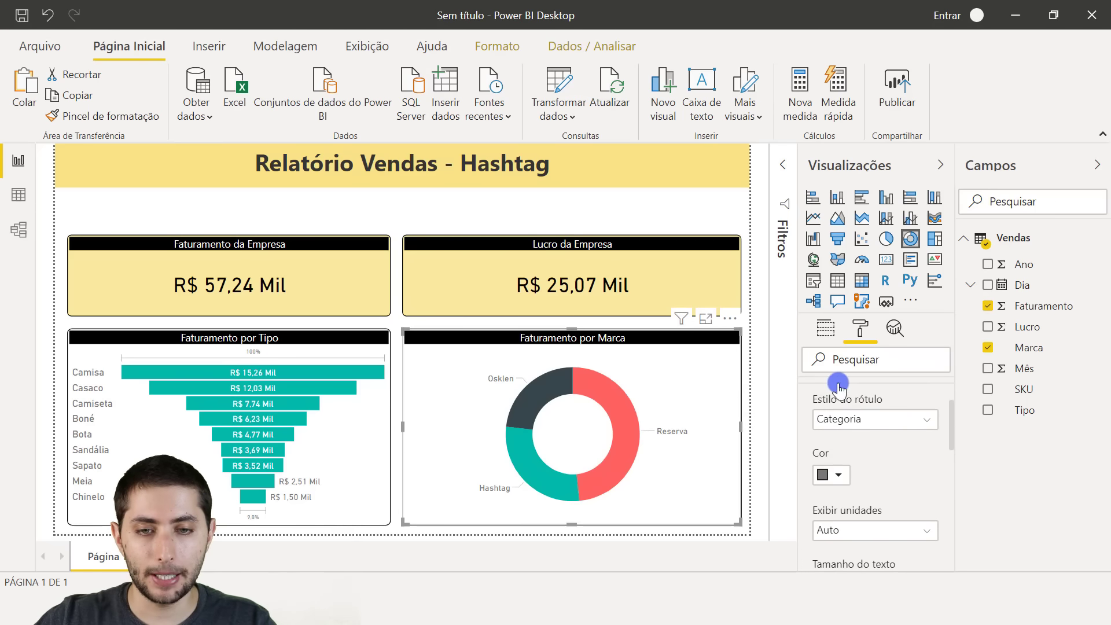
pyautogui.moveTo(807, 385); pyautogui.dragTo(942, 441)
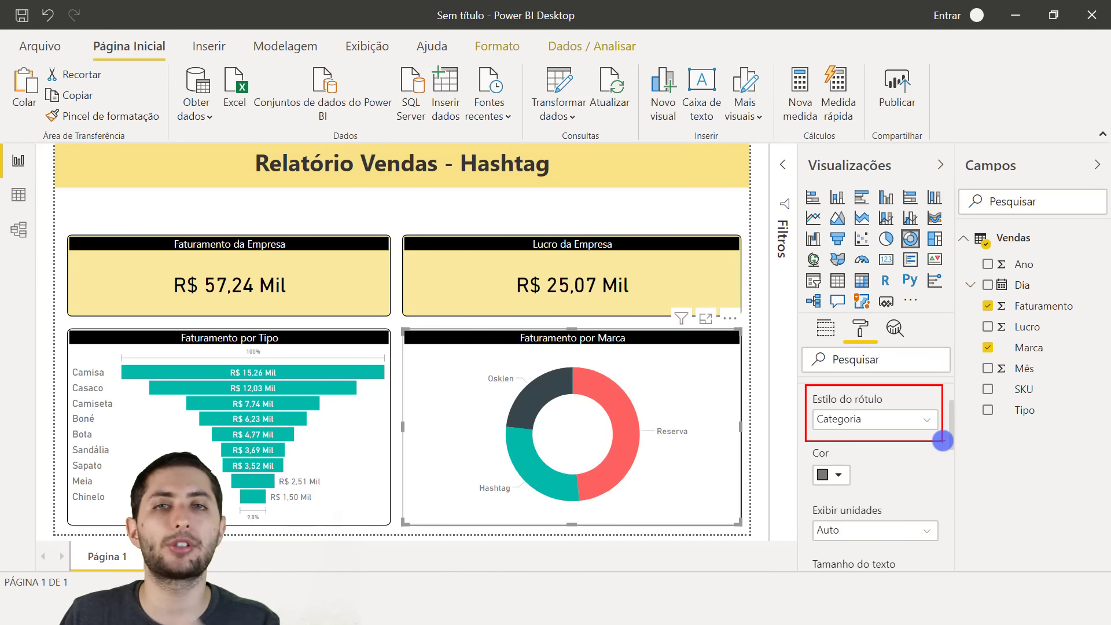
pyautogui.press('Escape')
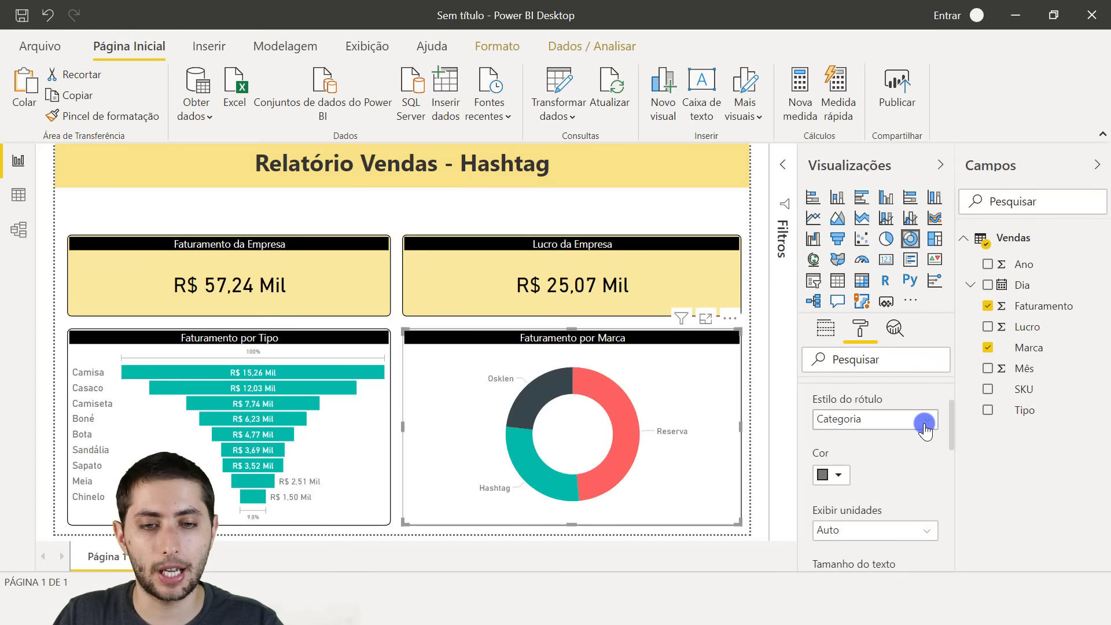
pyautogui.click(929, 422)
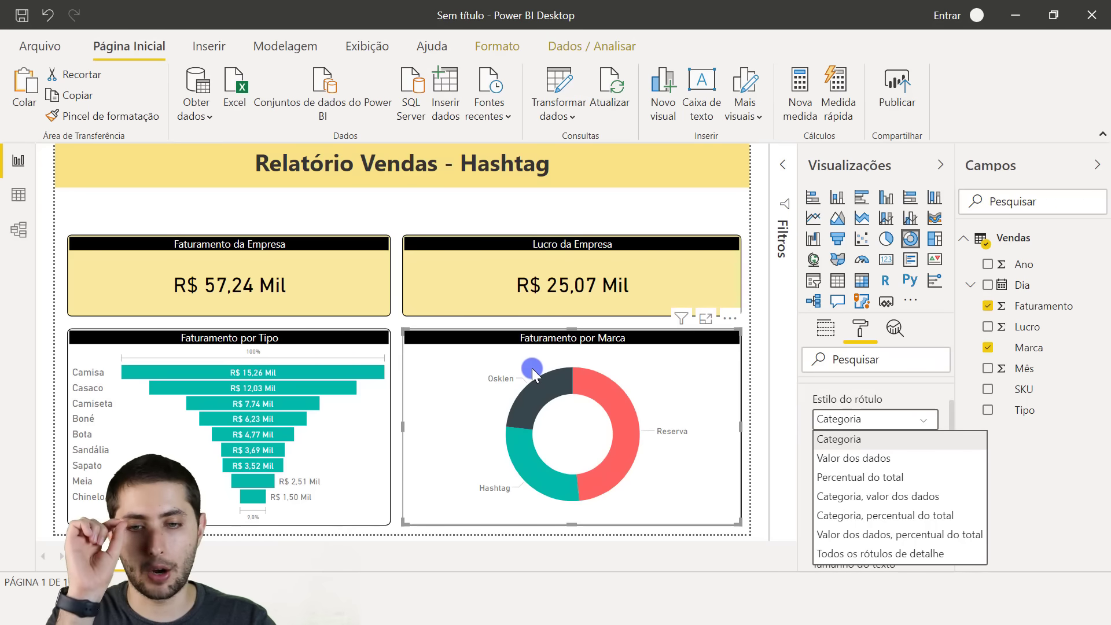
pyautogui.click(866, 499)
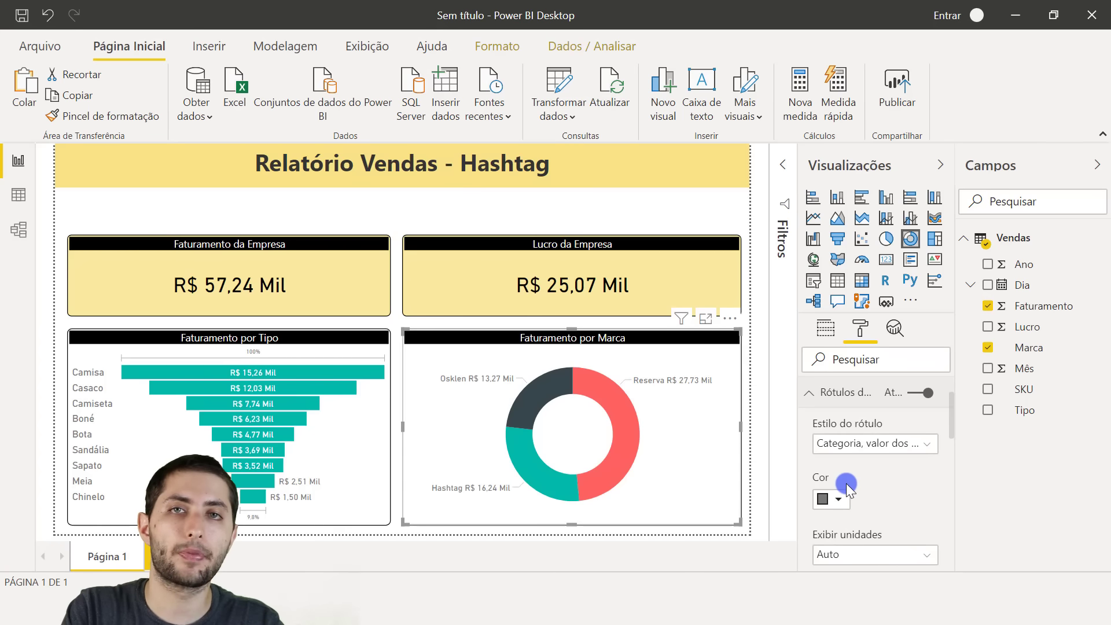
# - Try the "Categoria, percentual do total" label style on the donut chart and return it to "Categoria, valor dos dados"
pyautogui.click(904, 447)
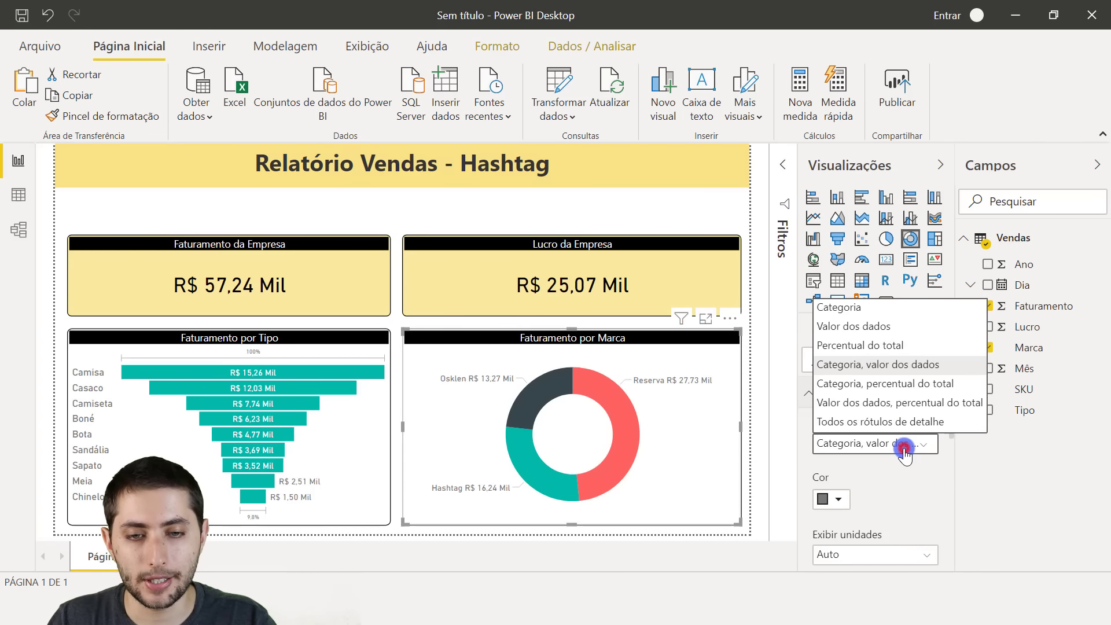
pyautogui.click(856, 384)
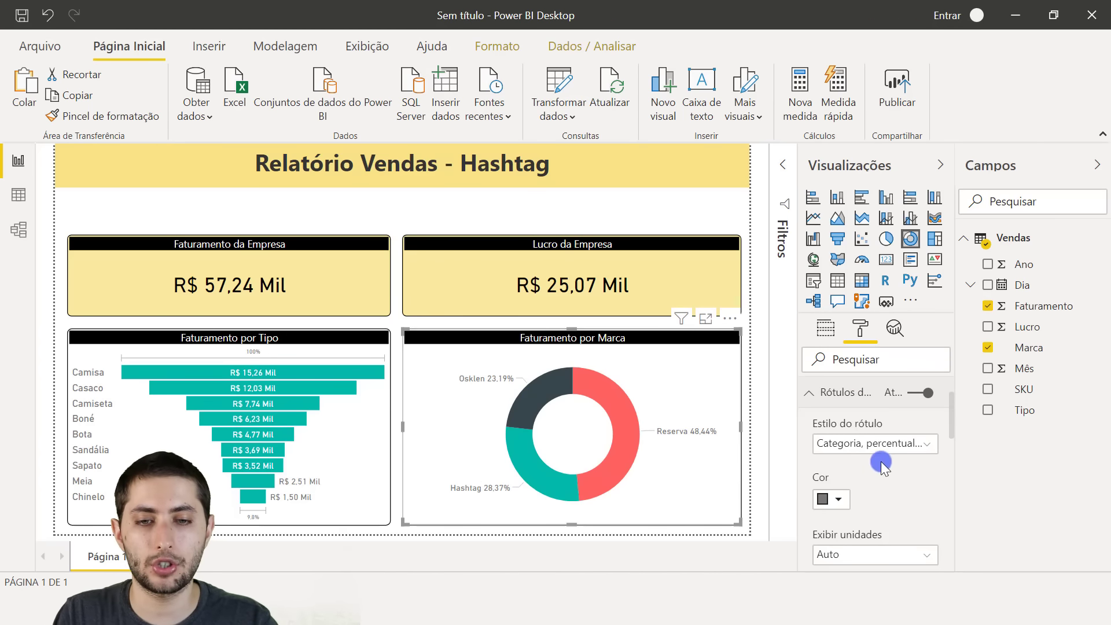
pyautogui.click(882, 444)
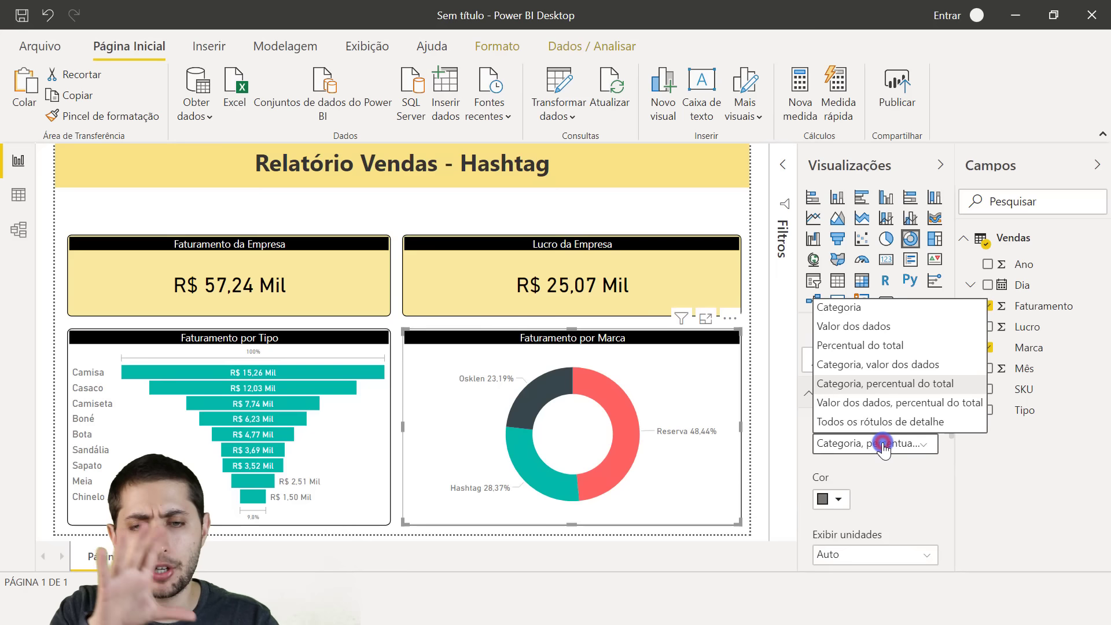
pyautogui.click(892, 368)
pyautogui.click(748, 382)
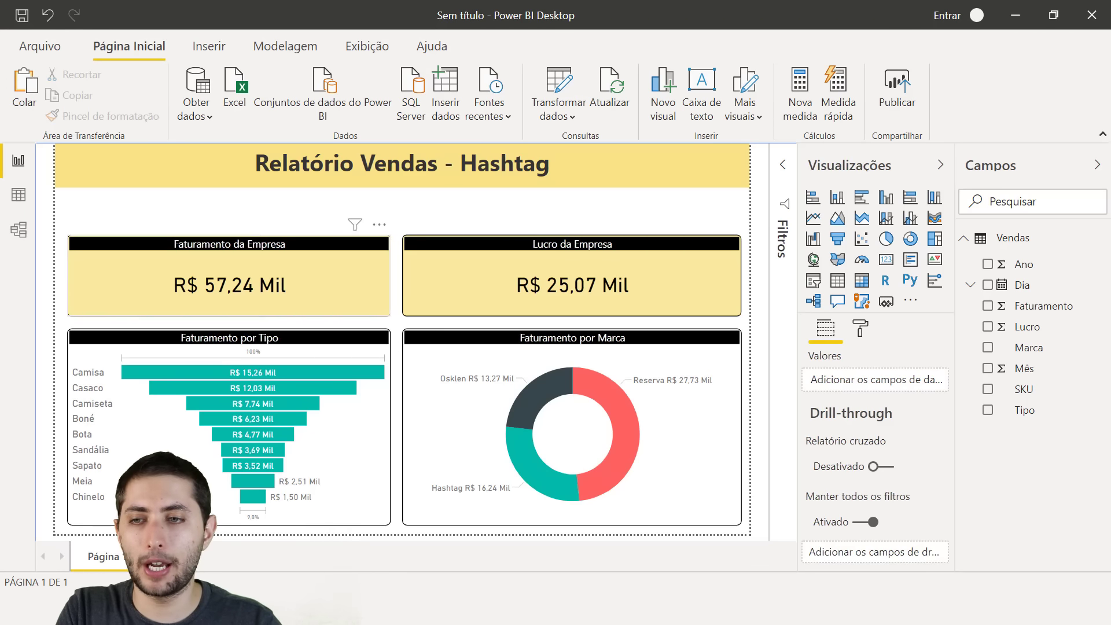
# - Examine the Dia column and its list of dates in the Vendas data table, and return to the report
pyautogui.click(16, 202)
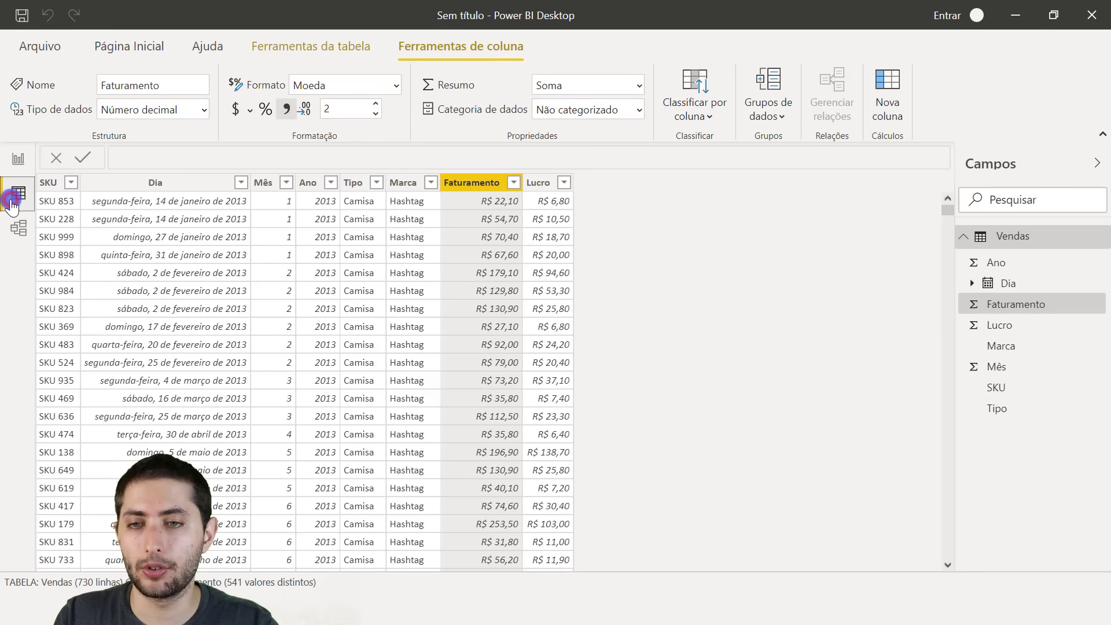
pyautogui.click(142, 184)
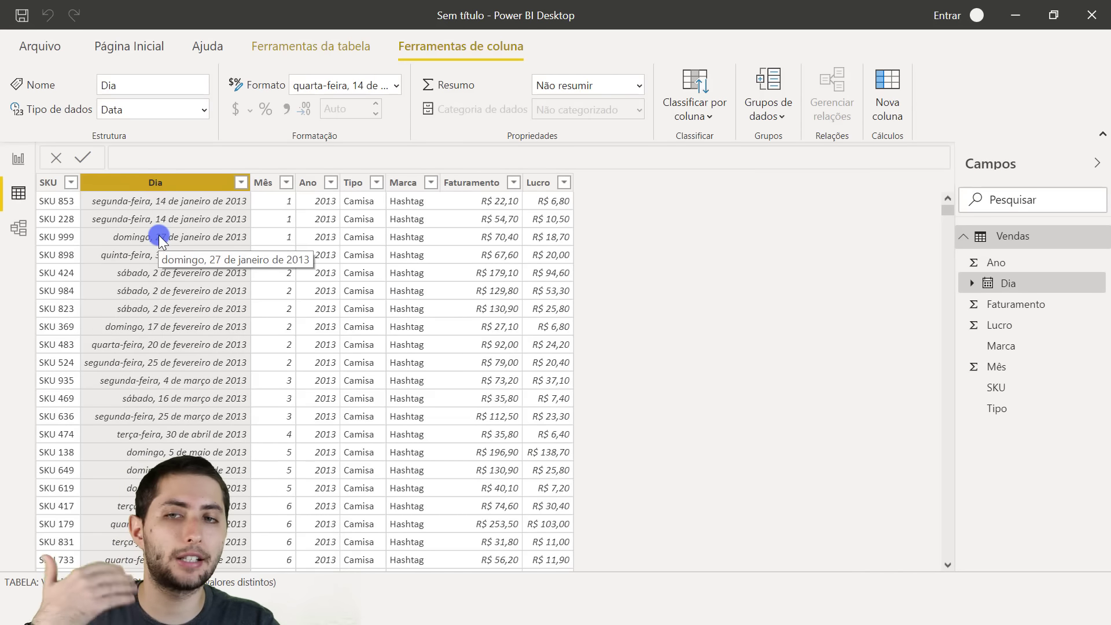
pyautogui.click(242, 182)
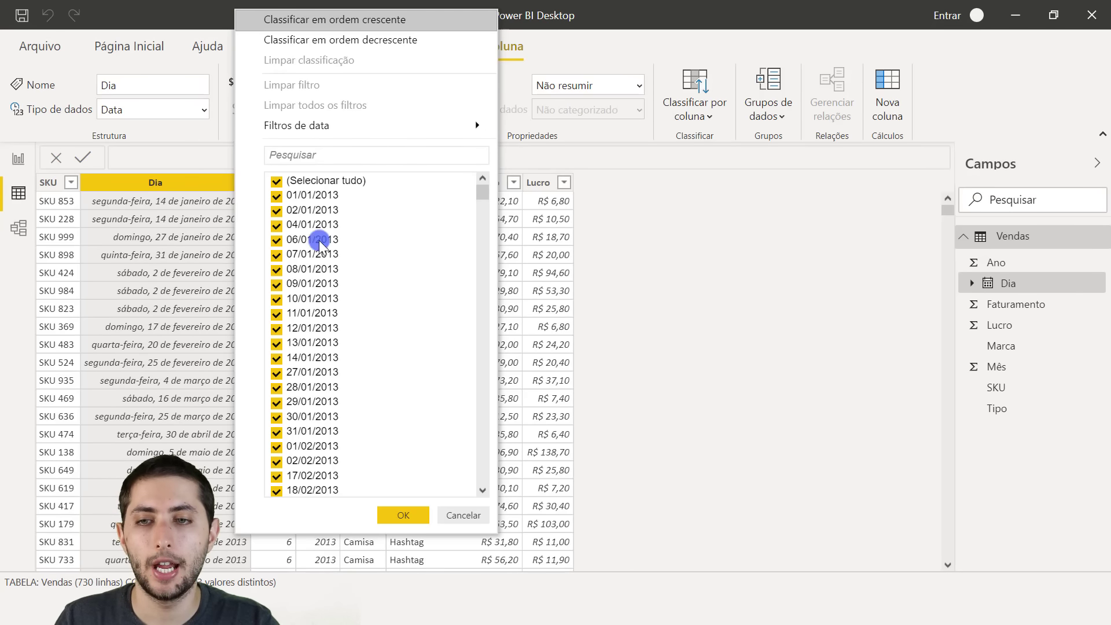
pyautogui.moveTo(482, 194); pyautogui.dragTo(460, 497)
pyautogui.click(458, 509)
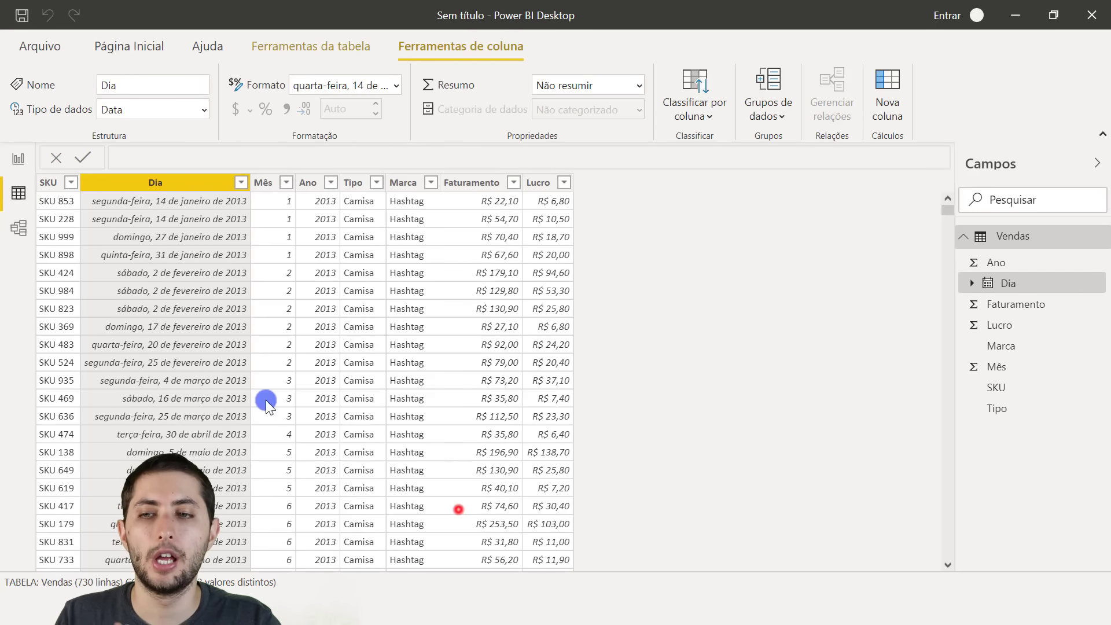
pyautogui.click(18, 156)
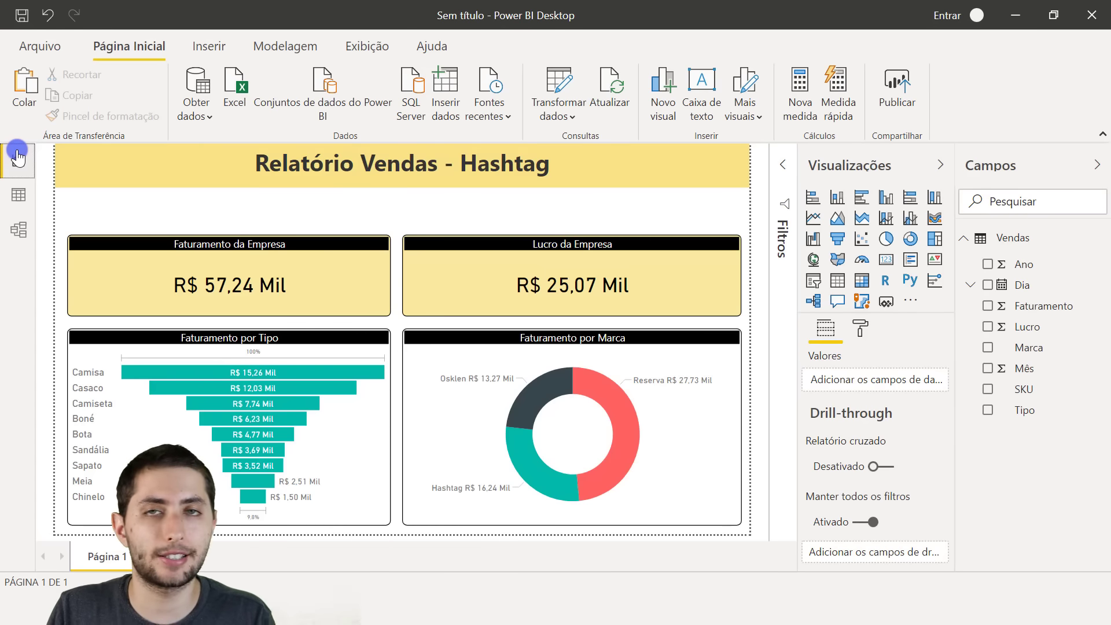
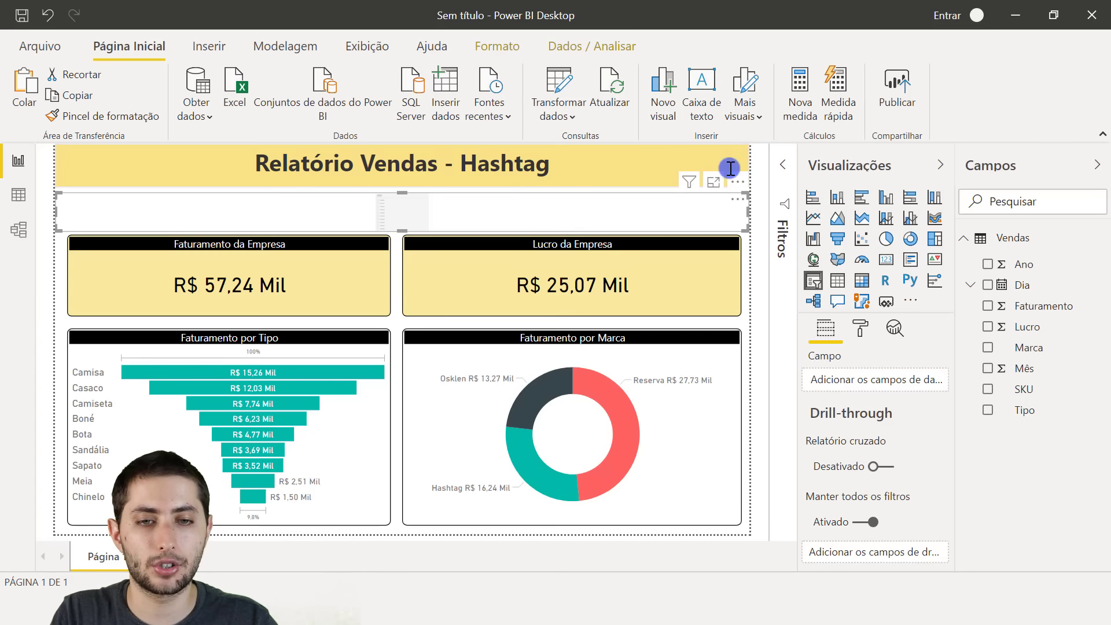
# - Assign the Dia field to the empty slicer between the title banner and the cards
pyautogui.click(1059, 285)
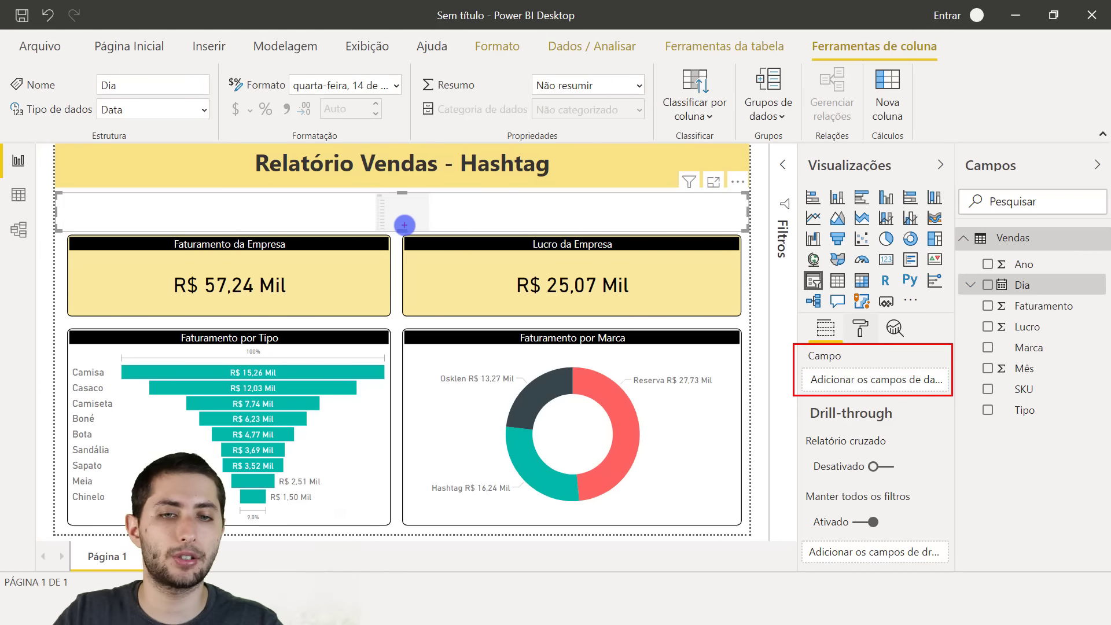
pyautogui.moveTo(1062, 290); pyautogui.dragTo(896, 387)
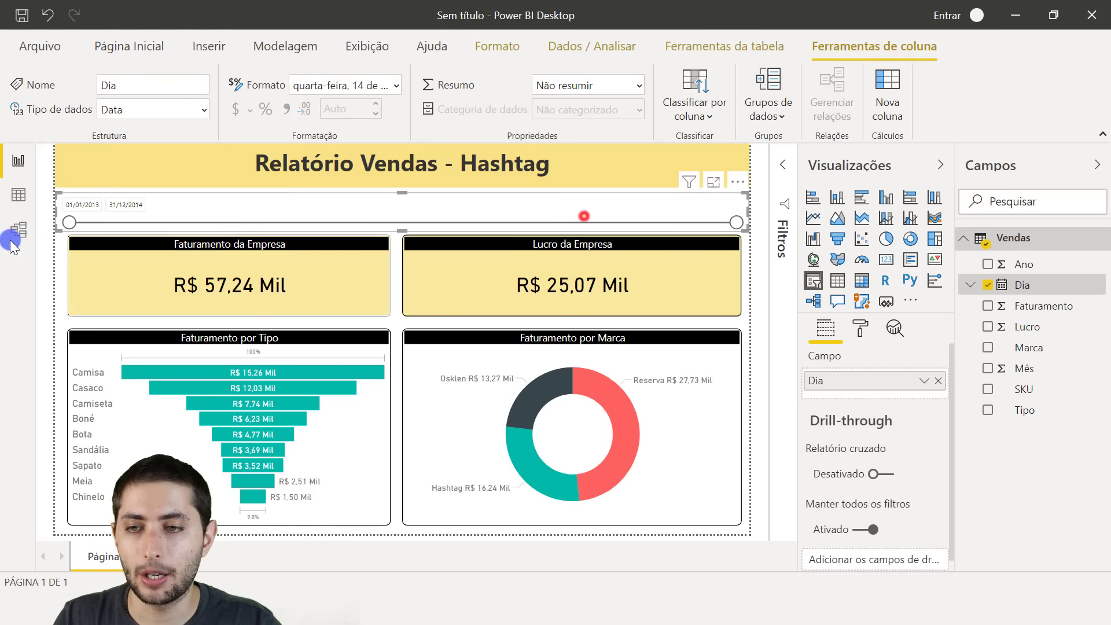
pyautogui.click(57, 225)
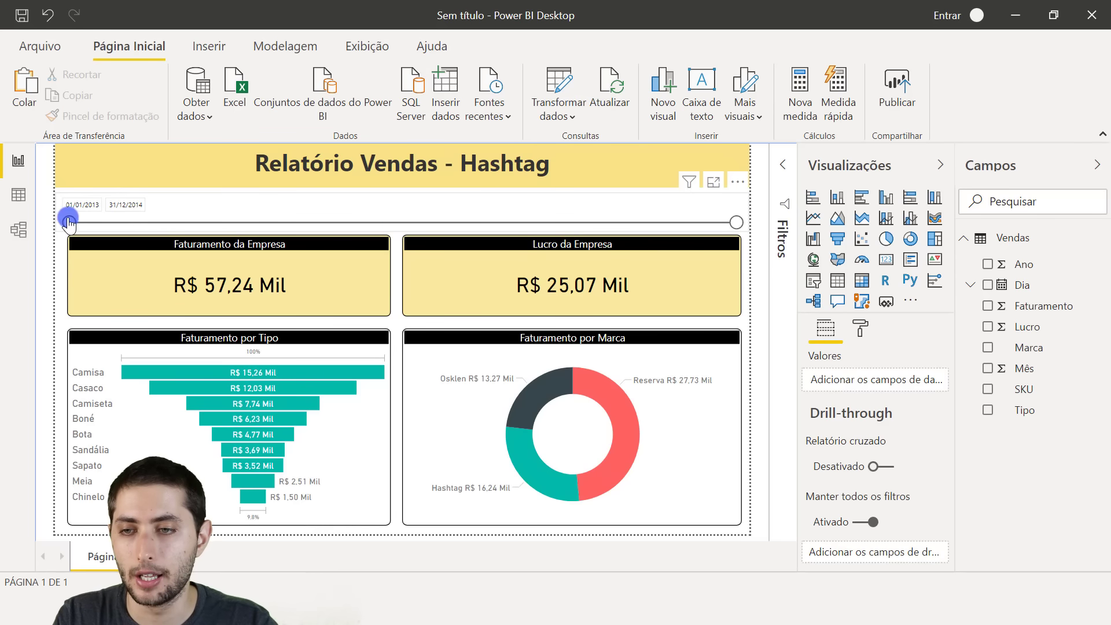
# - Test the date slicer by filtering from 01/01/2014 to 31/12/2014, and restore its start date to 01/01/2013
pyautogui.moveTo(67, 222); pyautogui.dragTo(421, 211)
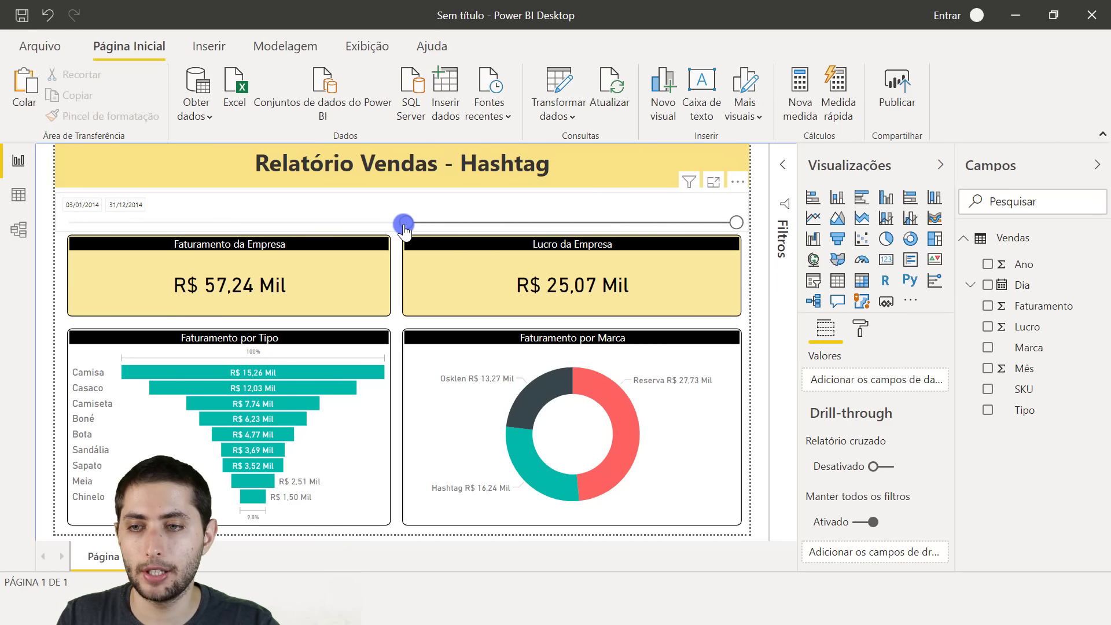
pyautogui.moveTo(403, 227); pyautogui.dragTo(403, 224)
pyautogui.moveTo(339, 380)
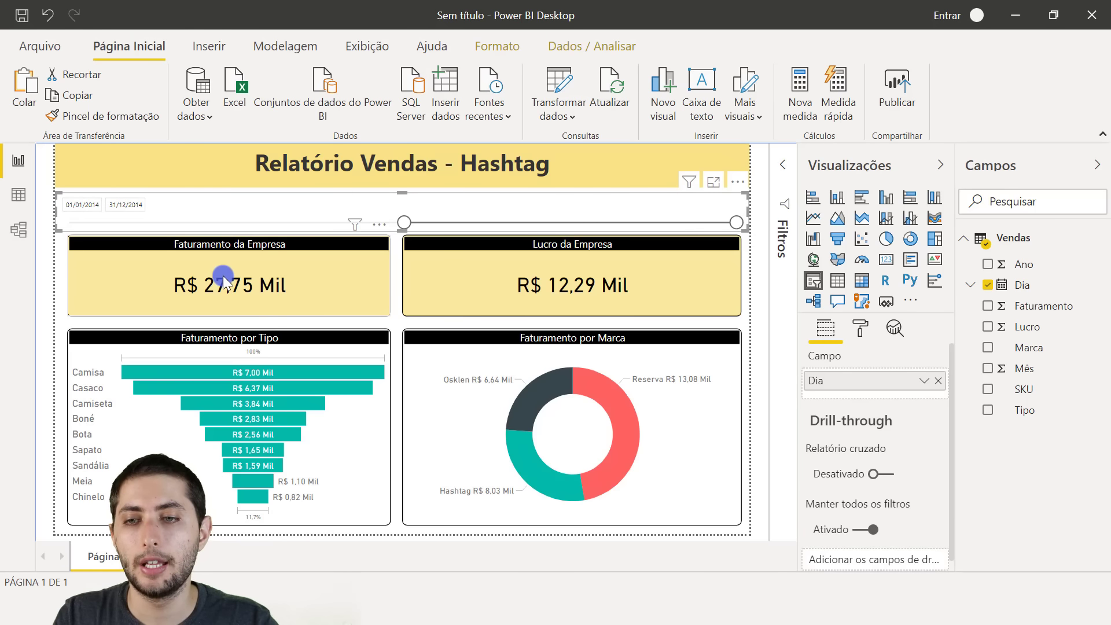
pyautogui.click(615, 252)
pyautogui.click(106, 484)
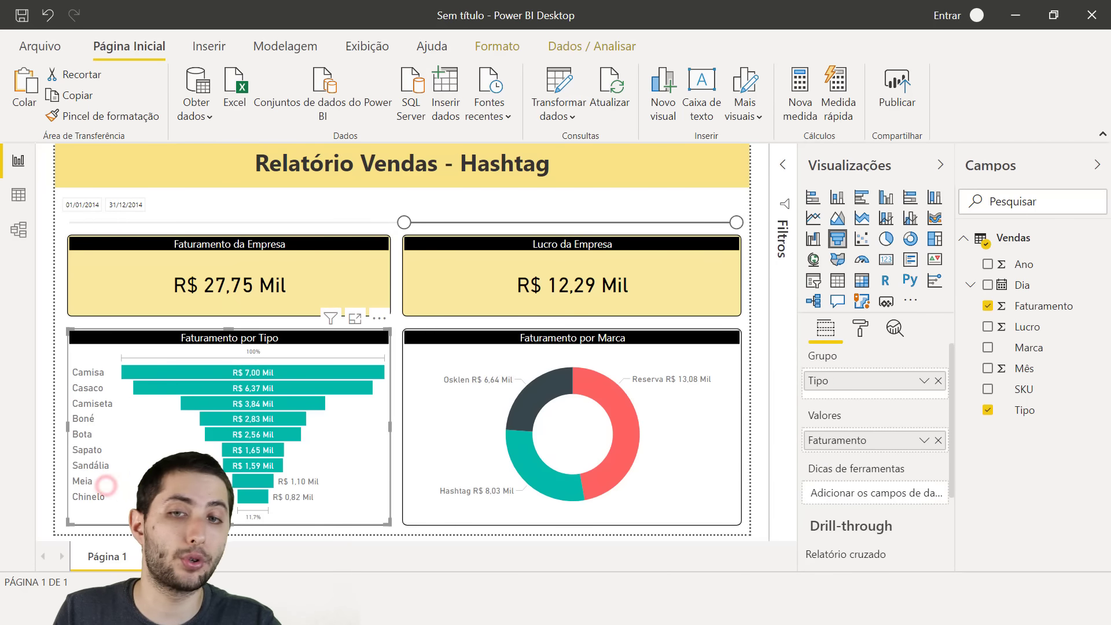
pyautogui.click(452, 451)
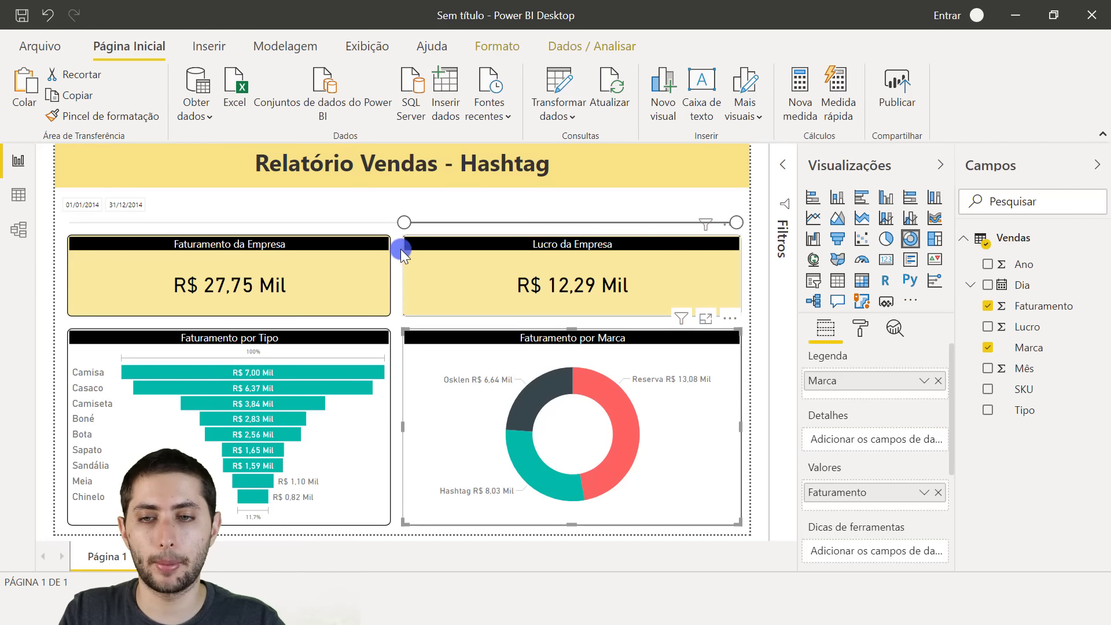
pyautogui.moveTo(404, 219); pyautogui.dragTo(46, 219)
pyautogui.click(61, 248)
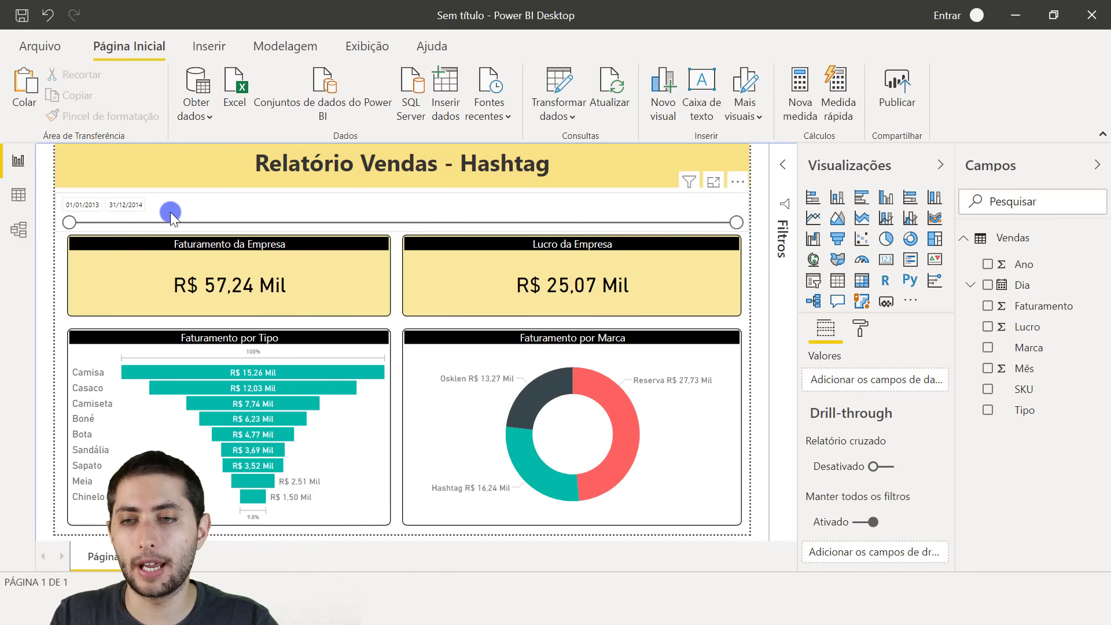
# - Set the text size of the Dia slicer's date inputs to 11 pt
pyautogui.click(68, 217)
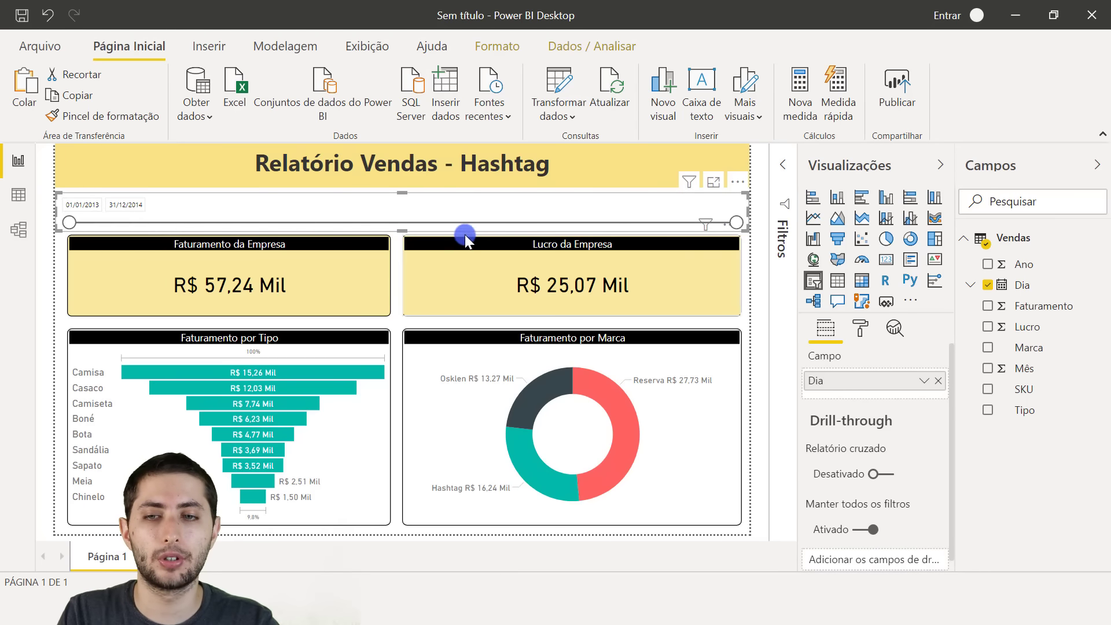
pyautogui.click(544, 214)
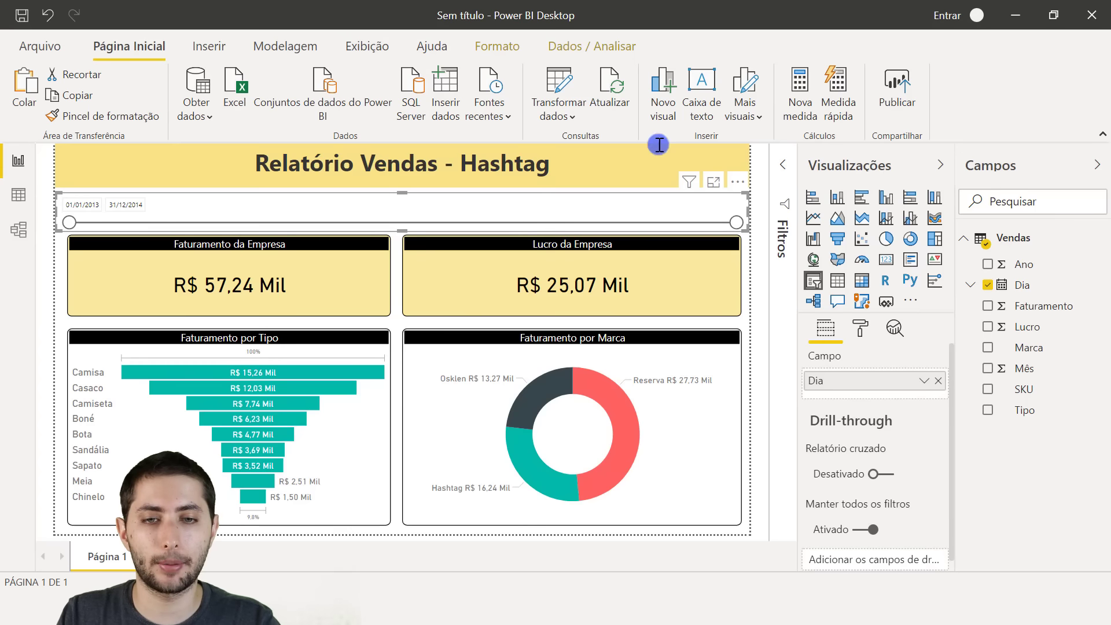
pyautogui.click(861, 327)
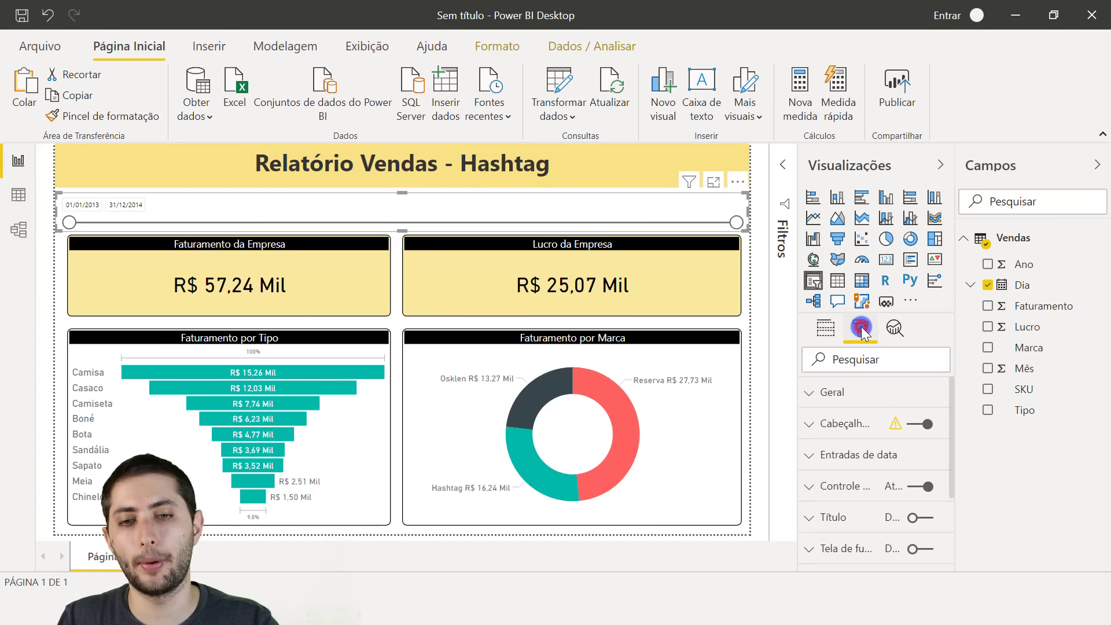
pyautogui.click(837, 457)
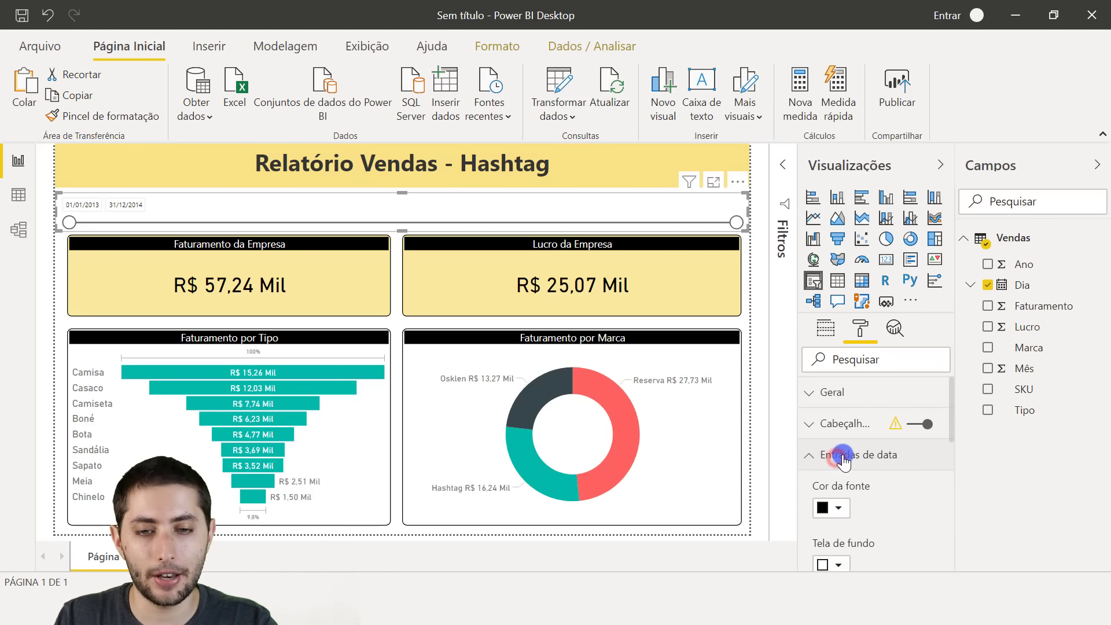
pyautogui.scroll(-3, 845, 454)
pyautogui.click(860, 444)
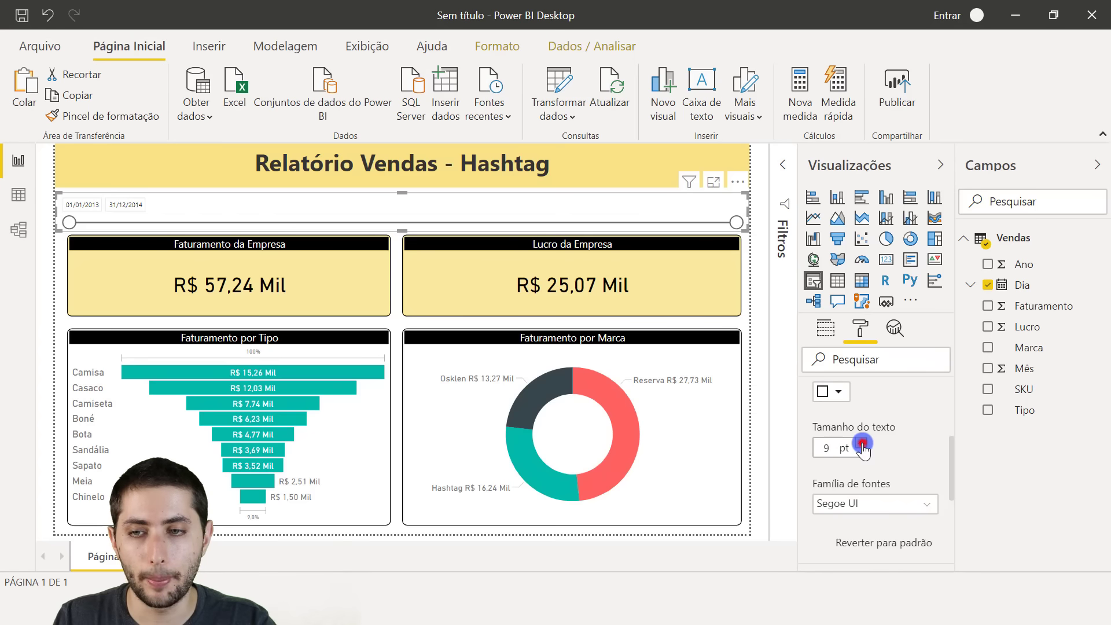
pyautogui.click(862, 443)
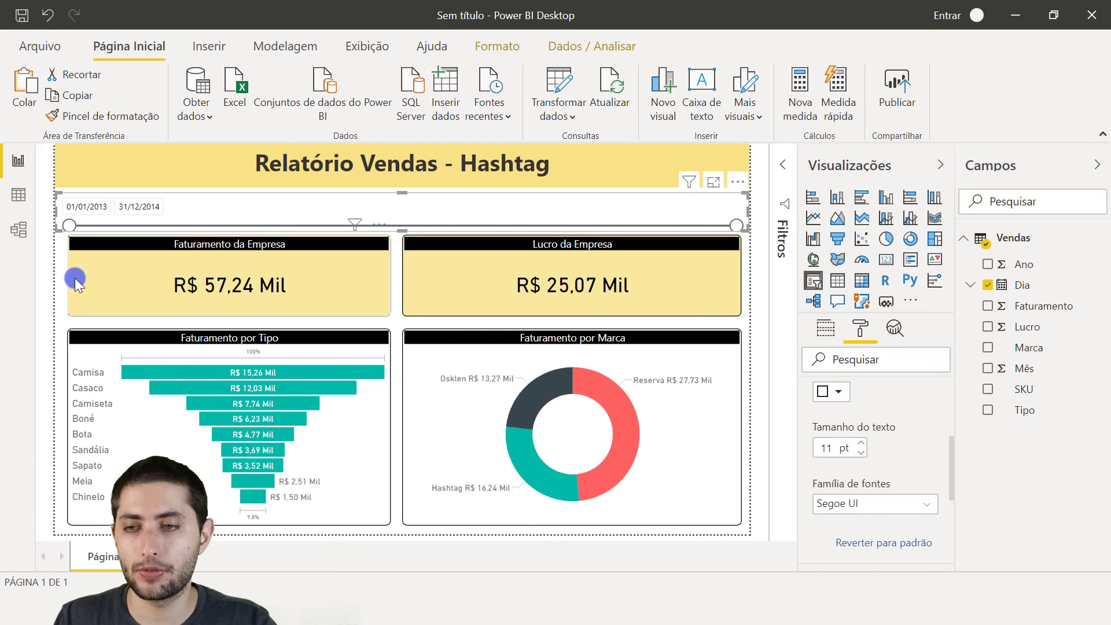
pyautogui.click(64, 259)
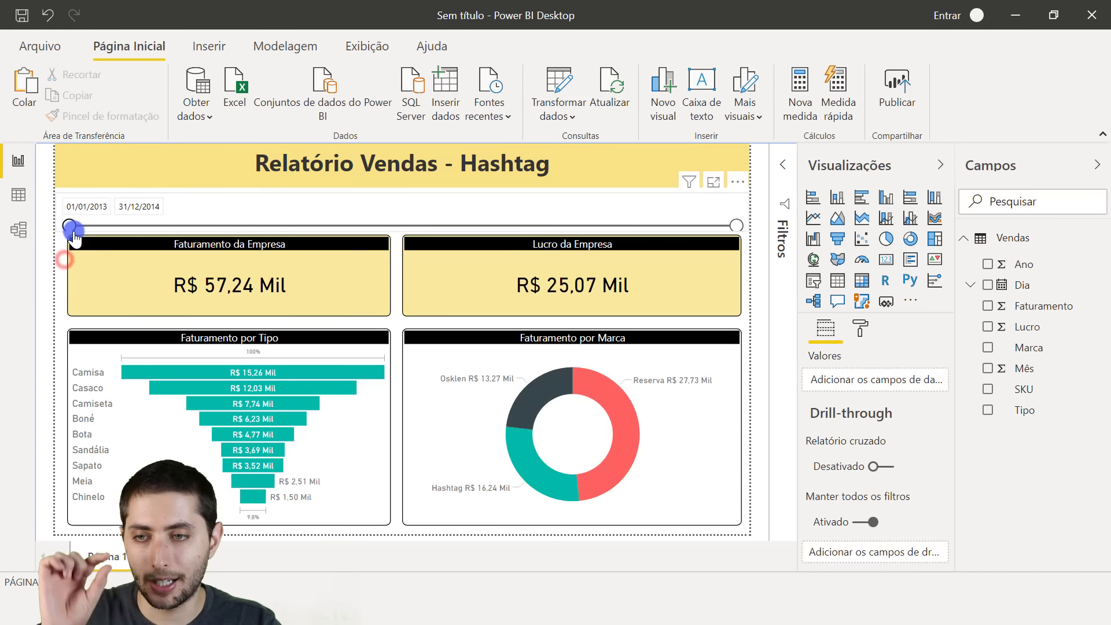
# - Enlarge the date slicer's height downward over the Faturamento and Lucro cards to make room for its header
pyautogui.click(631, 213)
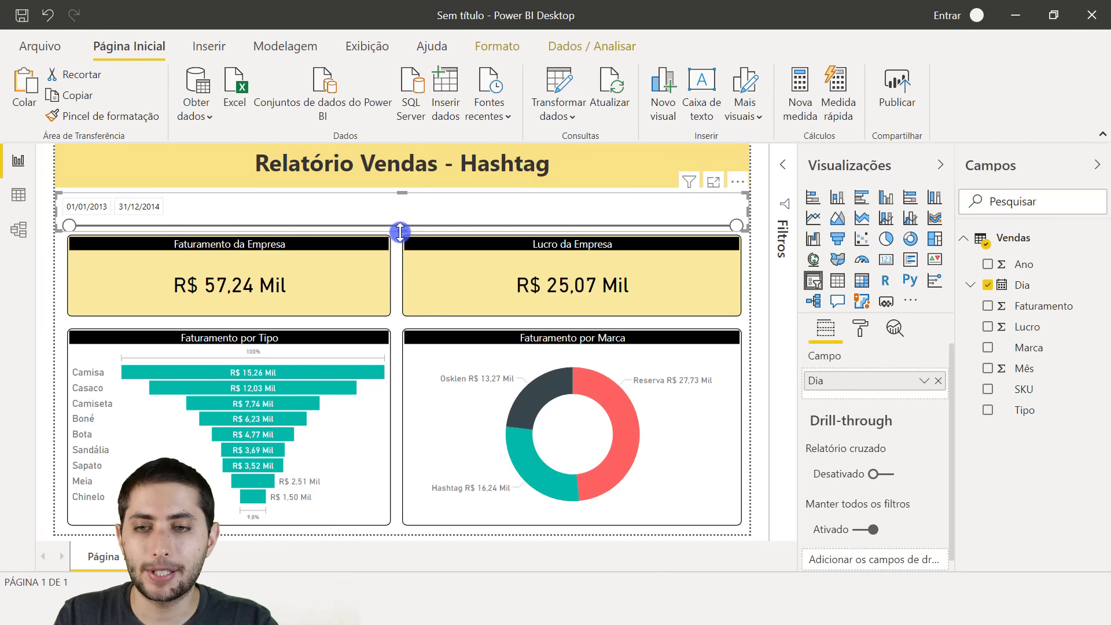
pyautogui.moveTo(399, 232); pyautogui.dragTo(408, 261)
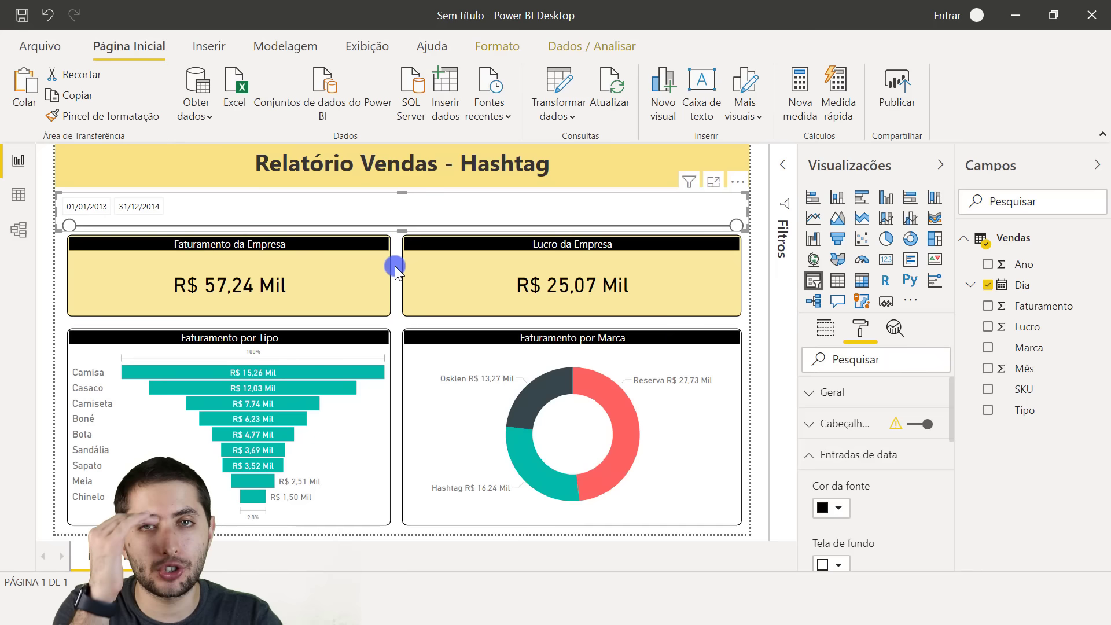
pyautogui.moveTo(404, 230); pyautogui.dragTo(403, 286)
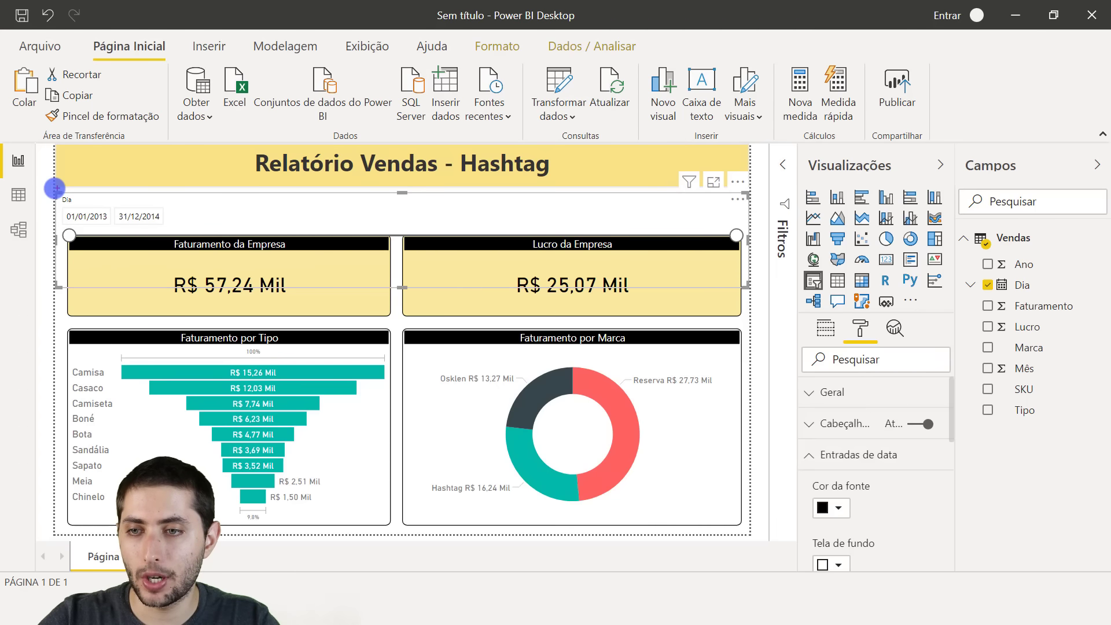
pyautogui.moveTo(56, 188); pyautogui.dragTo(81, 206)
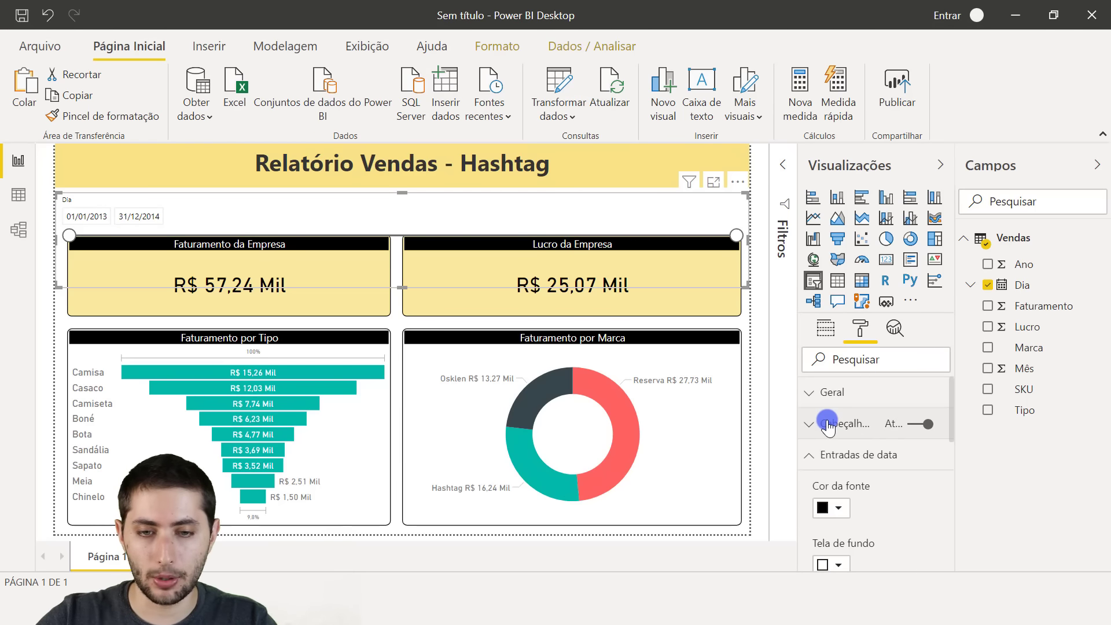
# - Turn off the date slicer's header and shrink its height back to end just above the cards
pyautogui.moveTo(792, 404); pyautogui.dragTo(946, 445)
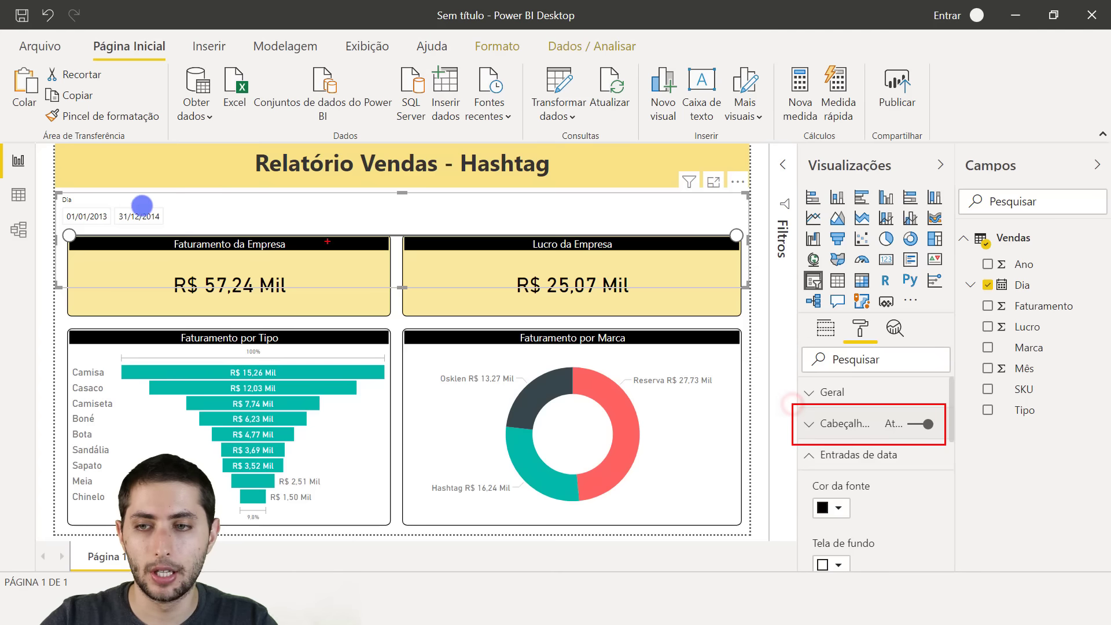
pyautogui.press('Escape')
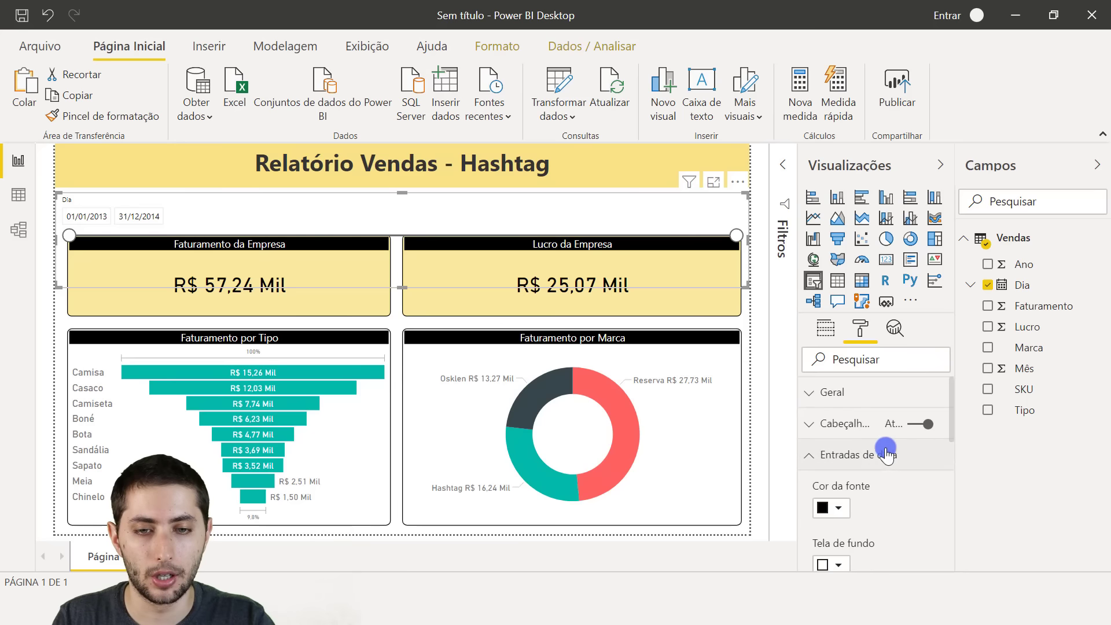
pyautogui.click(929, 426)
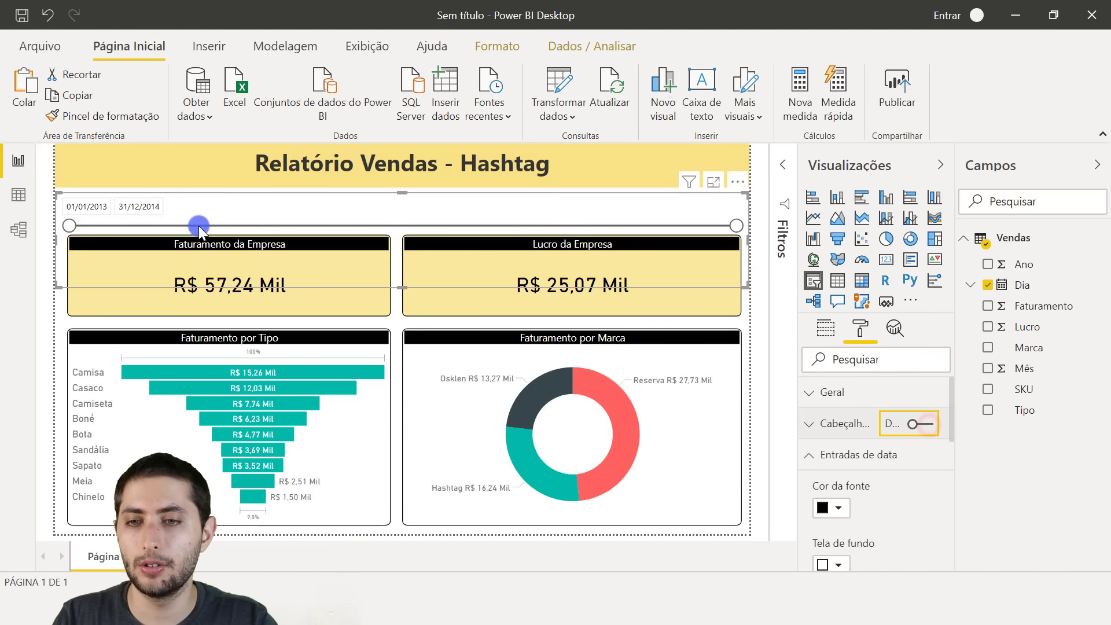
pyautogui.moveTo(402, 287); pyautogui.dragTo(415, 235)
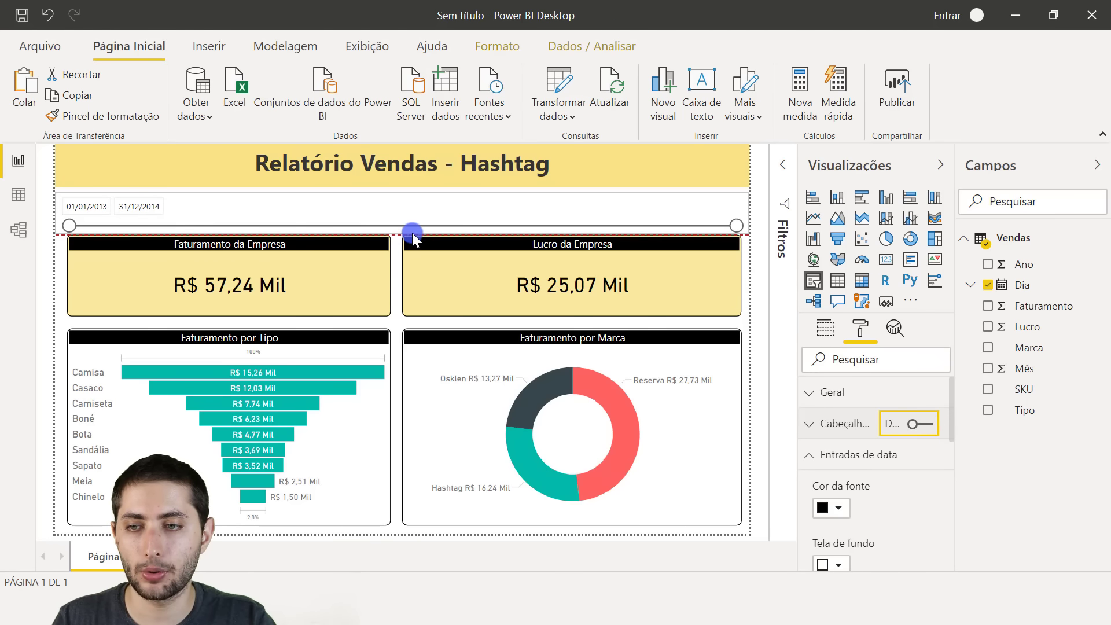
pyautogui.click(59, 254)
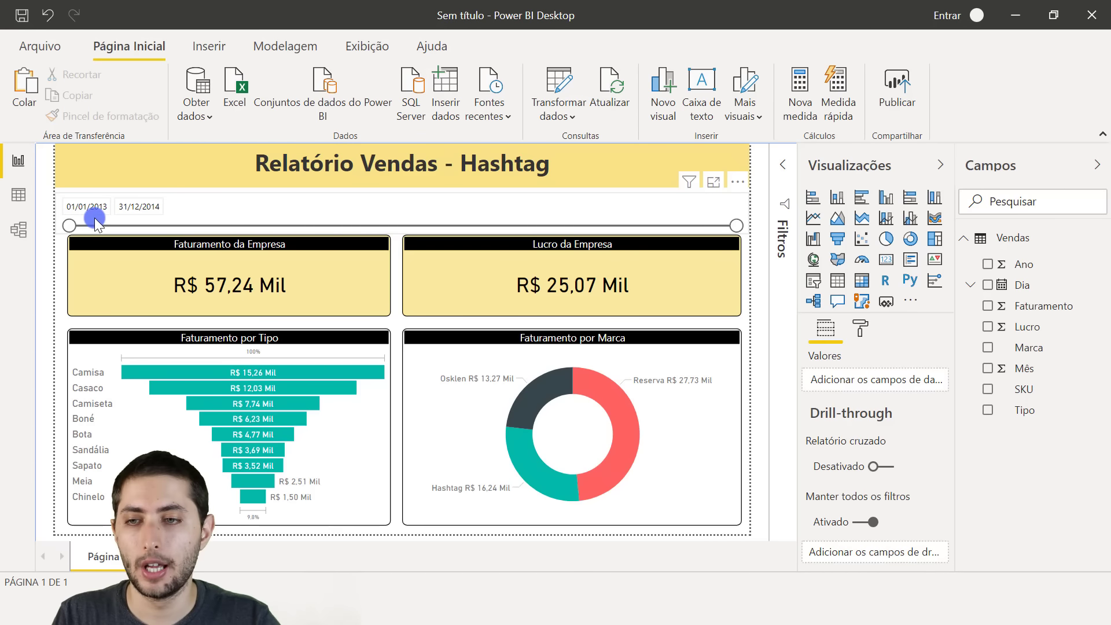
# - Test the date slicer by setting its end date to 31/12/2013, and extend the range to 21/12/2014
pyautogui.click(142, 204)
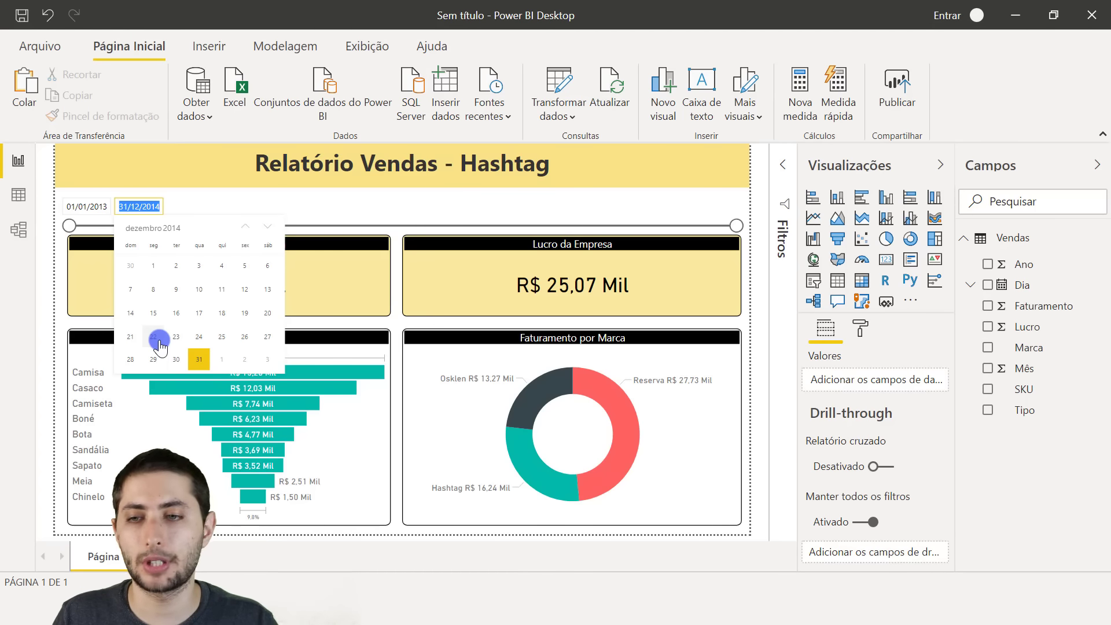
pyautogui.click(172, 228)
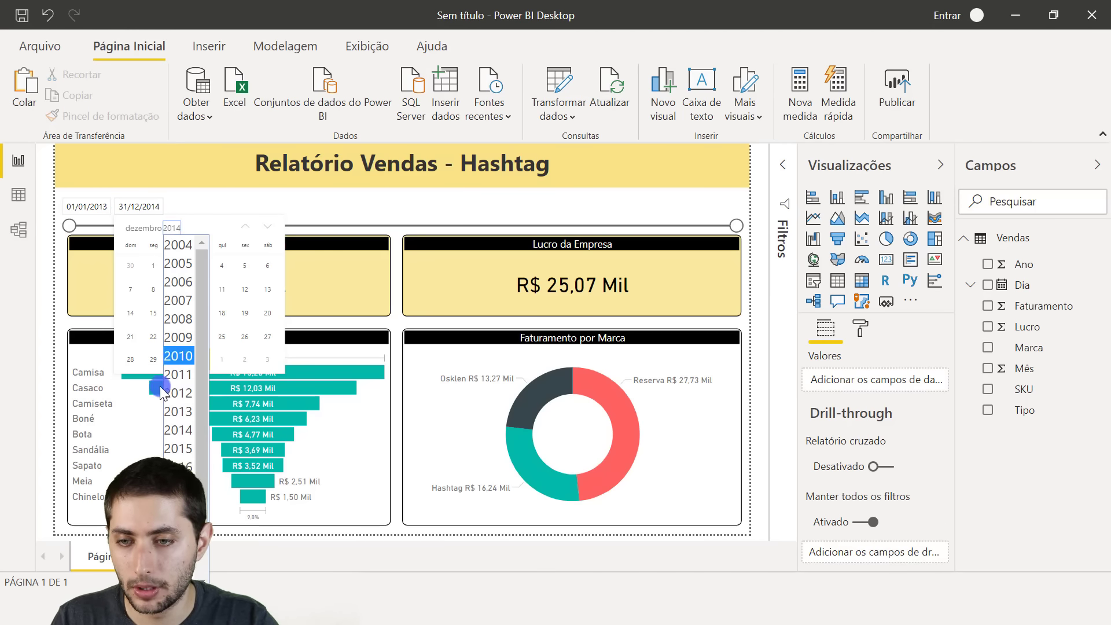
pyautogui.click(178, 411)
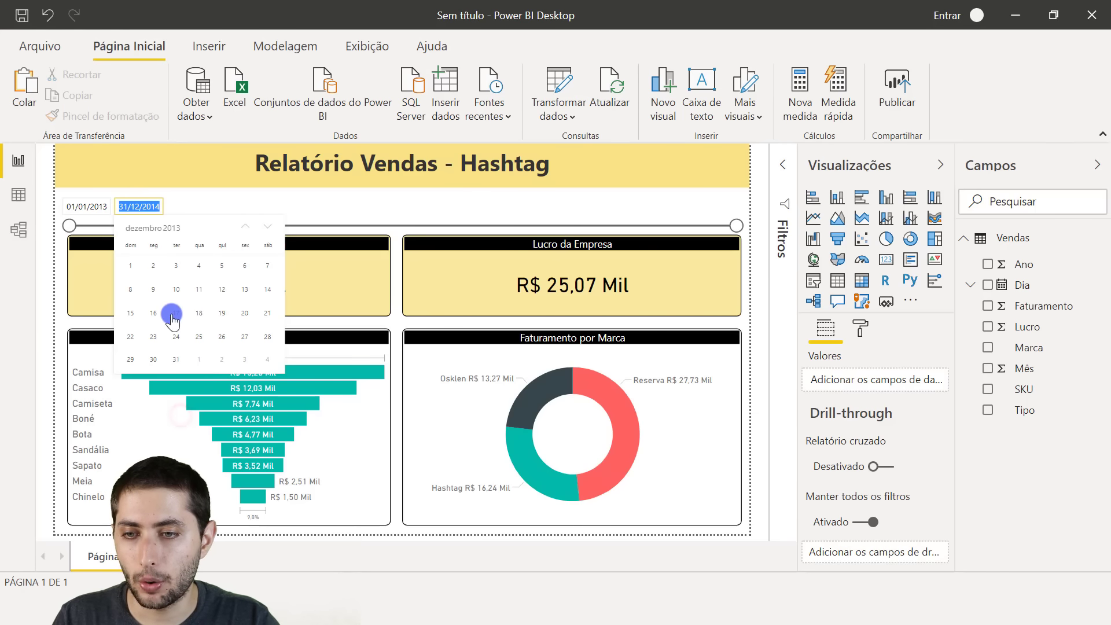
pyautogui.click(173, 359)
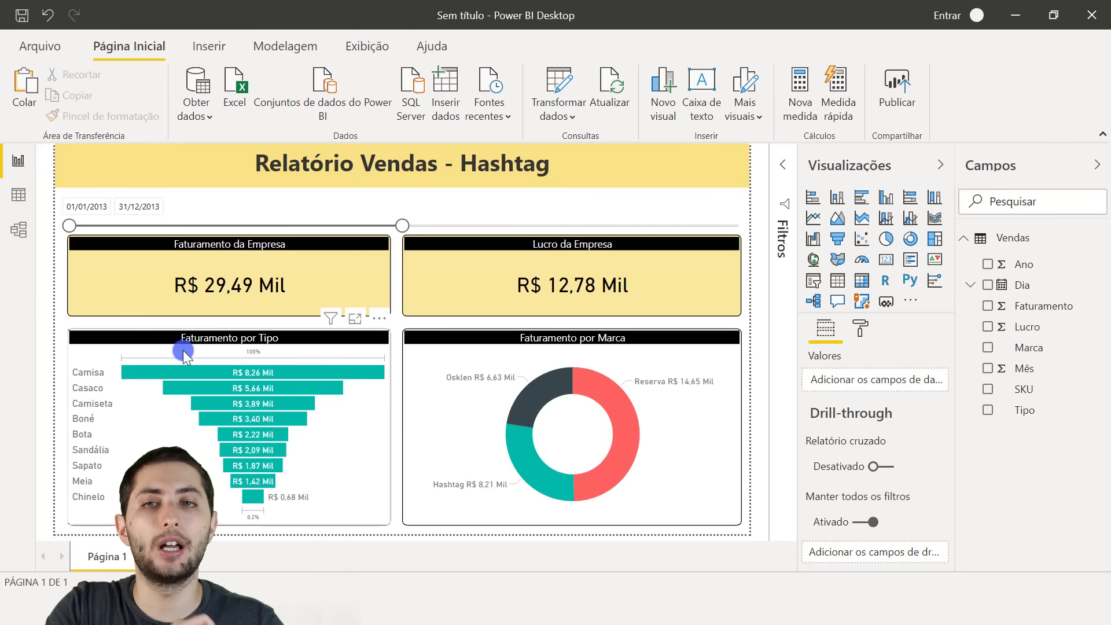
pyautogui.click(58, 320)
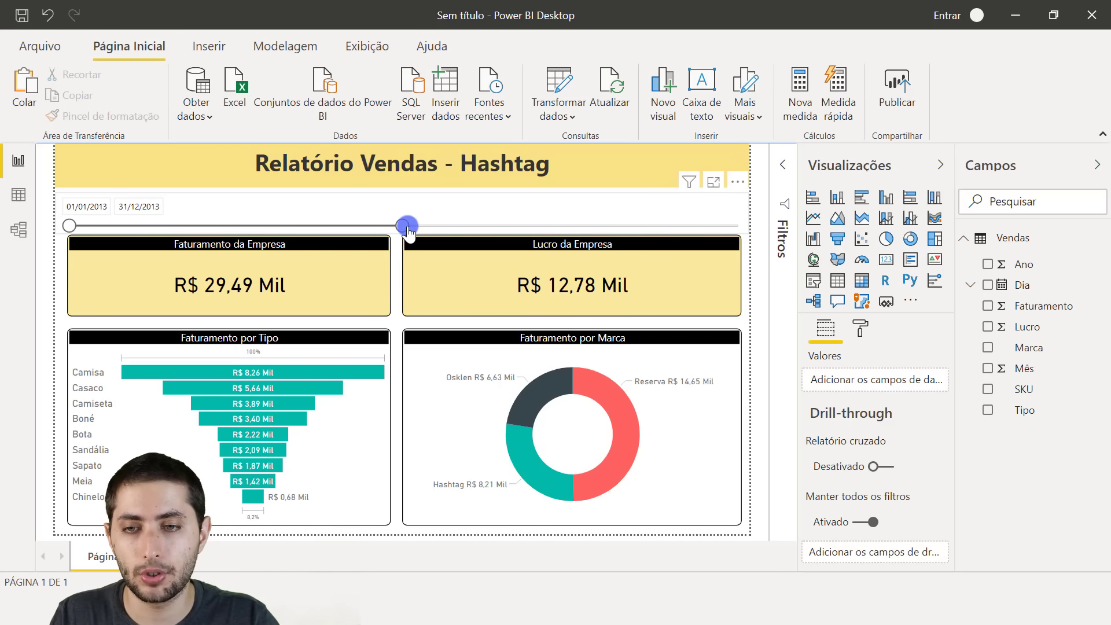
pyautogui.moveTo(407, 227); pyautogui.dragTo(719, 276)
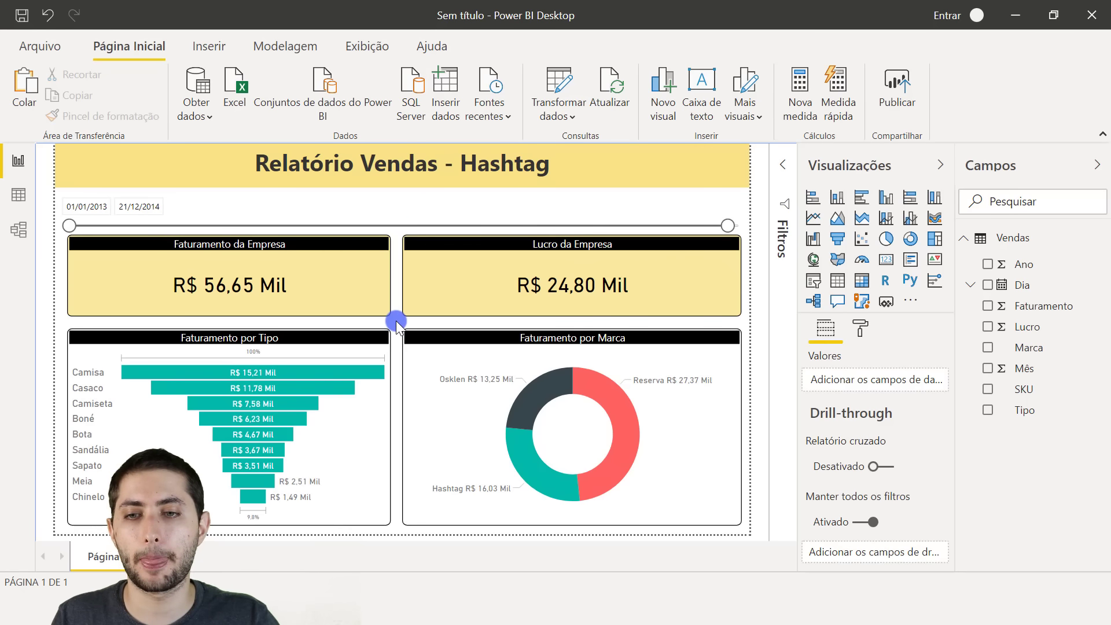